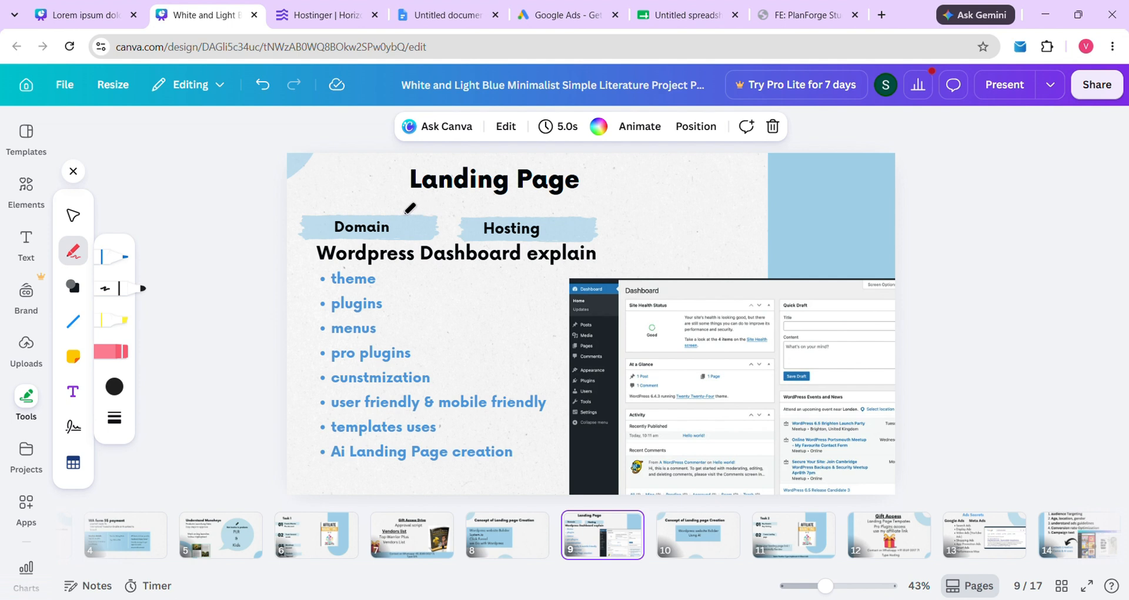
Underline the Landing Page title with the pen, then bring up the Ads Sacrets slide (page 13)
{"action": "left_click_drag", "start_coordinate": [400, 200], "coordinate": [601, 203]}
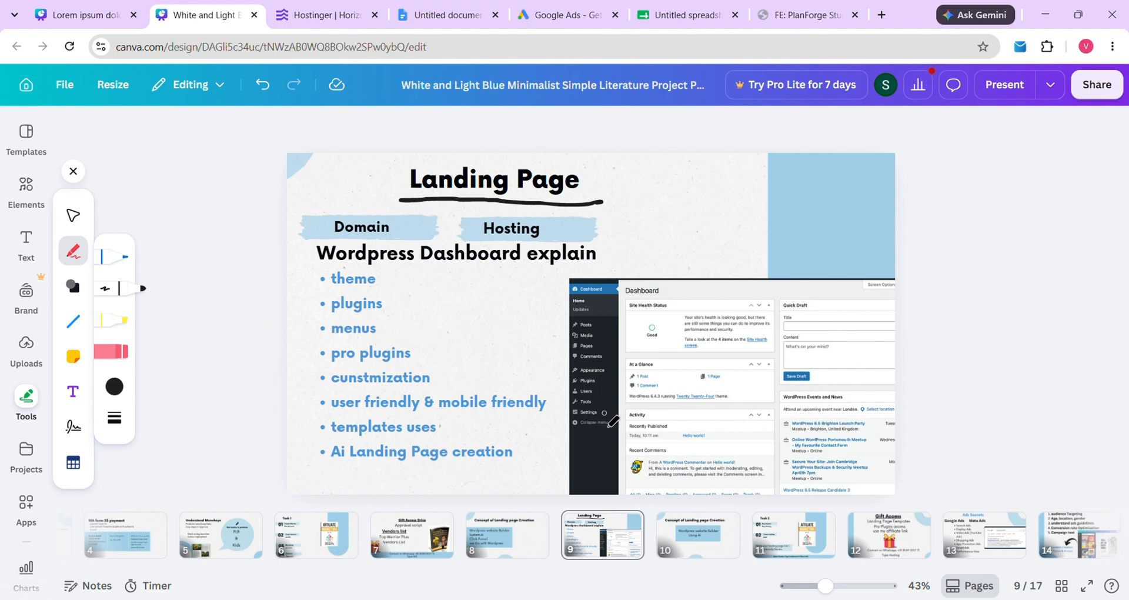
{"action": "left_click", "coordinate": [690, 532]}
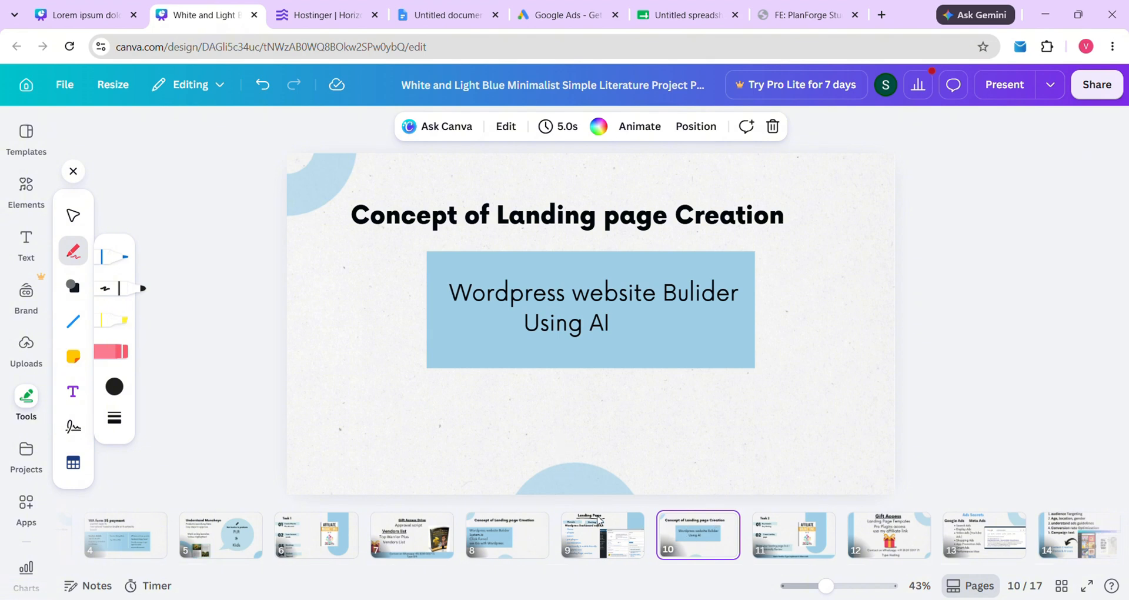
{"action": "left_click", "coordinate": [599, 520]}
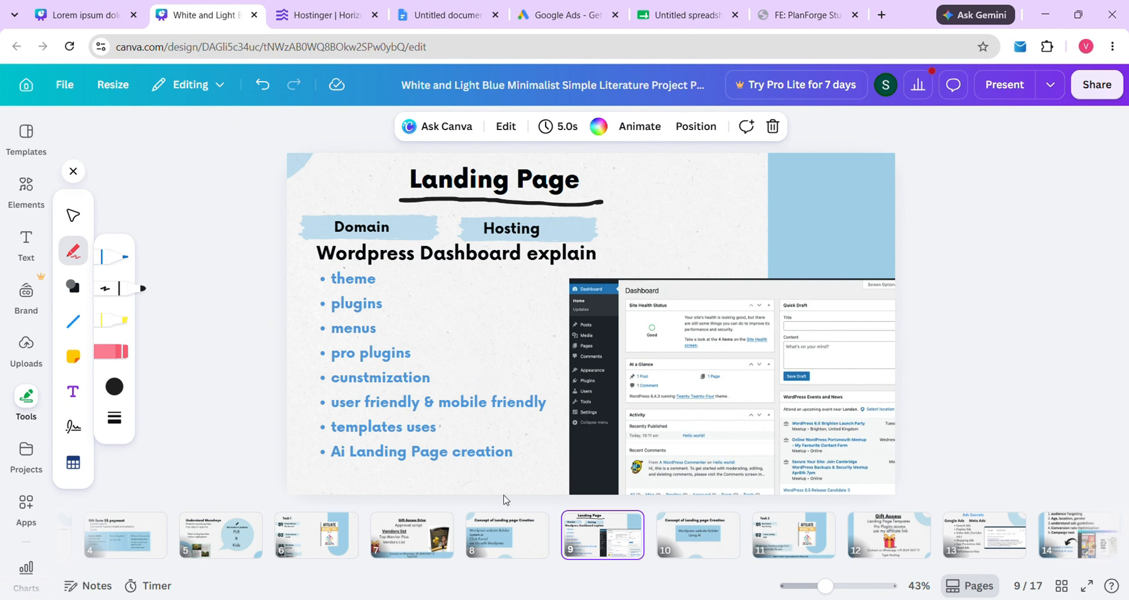
{"action": "left_click", "coordinate": [681, 535]}
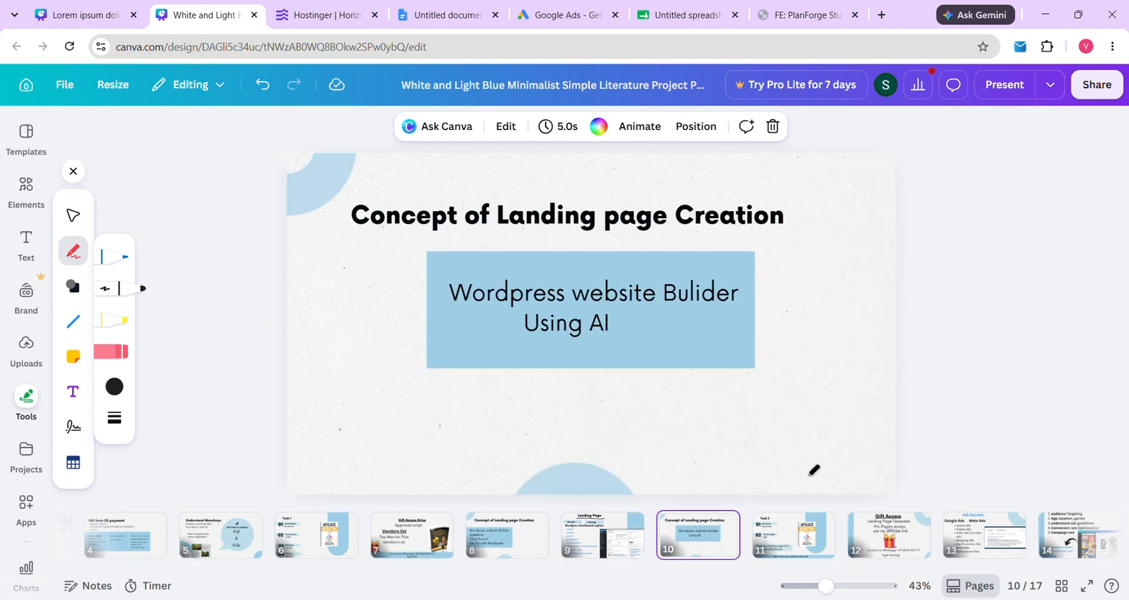
{"action": "scroll", "coordinate": [894, 535], "scroll_direction": "right", "scroll_amount": 5}
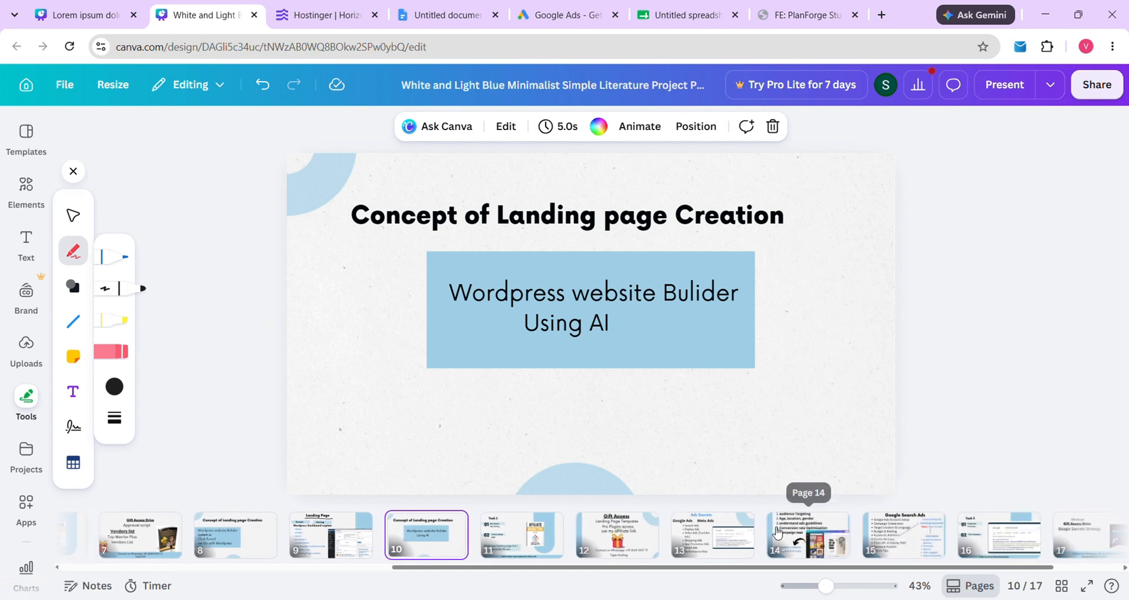
{"action": "left_click", "coordinate": [713, 532]}
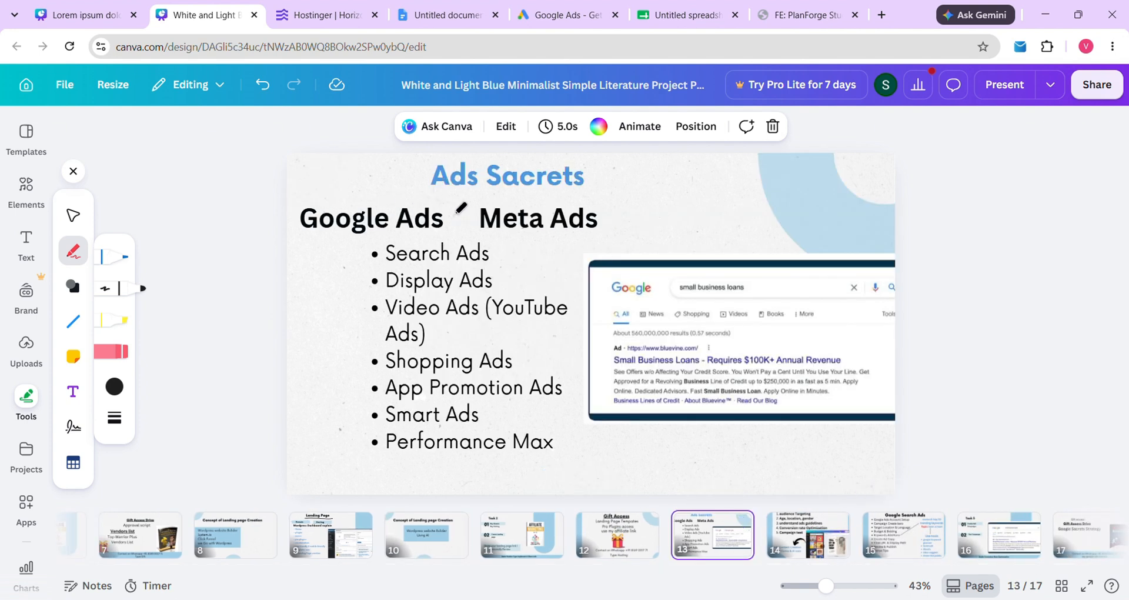
Pen-mark the Ads Sacrets heading and tick the Search, Display, Video and App Promotion Ads bullets
{"action": "left_click_drag", "start_coordinate": [324, 183], "coordinate": [459, 175]}
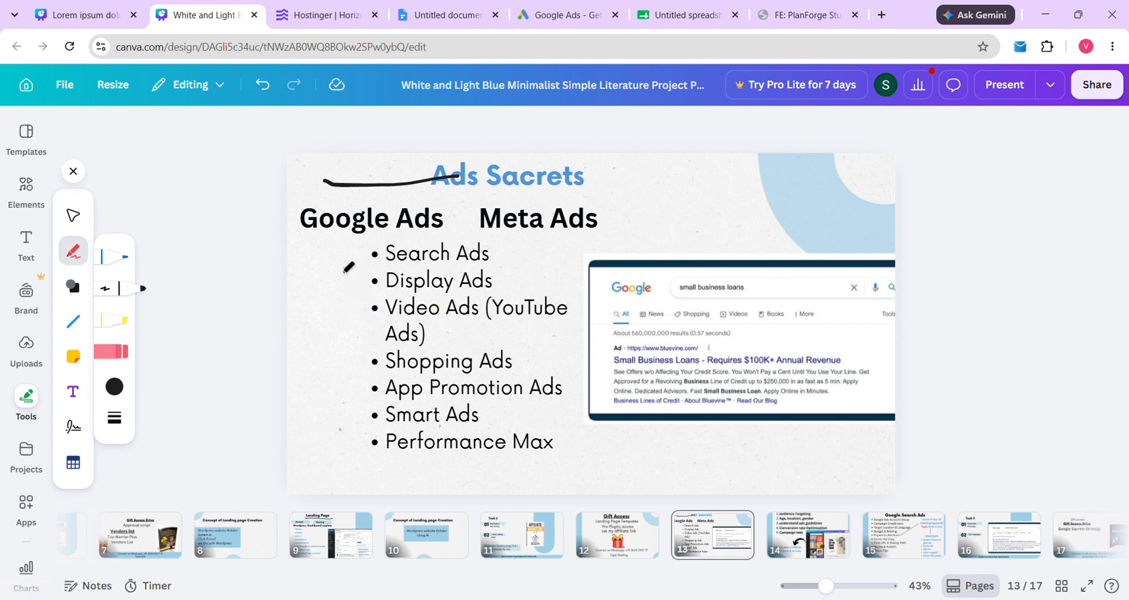
{"action": "mouse_move", "coordinate": [370, 248]}
{"action": "left_mouse_down"}
{"action": "mouse_move", "coordinate": [327, 260]}
{"action": "mouse_move", "coordinate": [343, 288]}
{"action": "mouse_move", "coordinate": [340, 321]}
{"action": "left_mouse_up"}
{"action": "left_click_drag", "start_coordinate": [342, 376], "coordinate": [325, 391]}
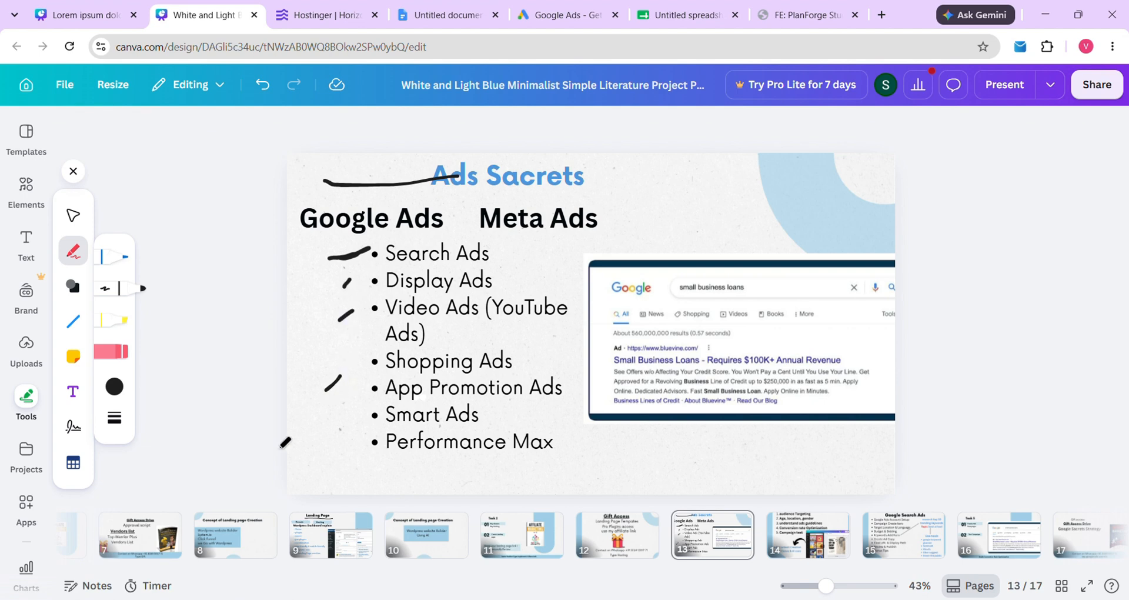
{"action": "left_click", "coordinate": [817, 534]}
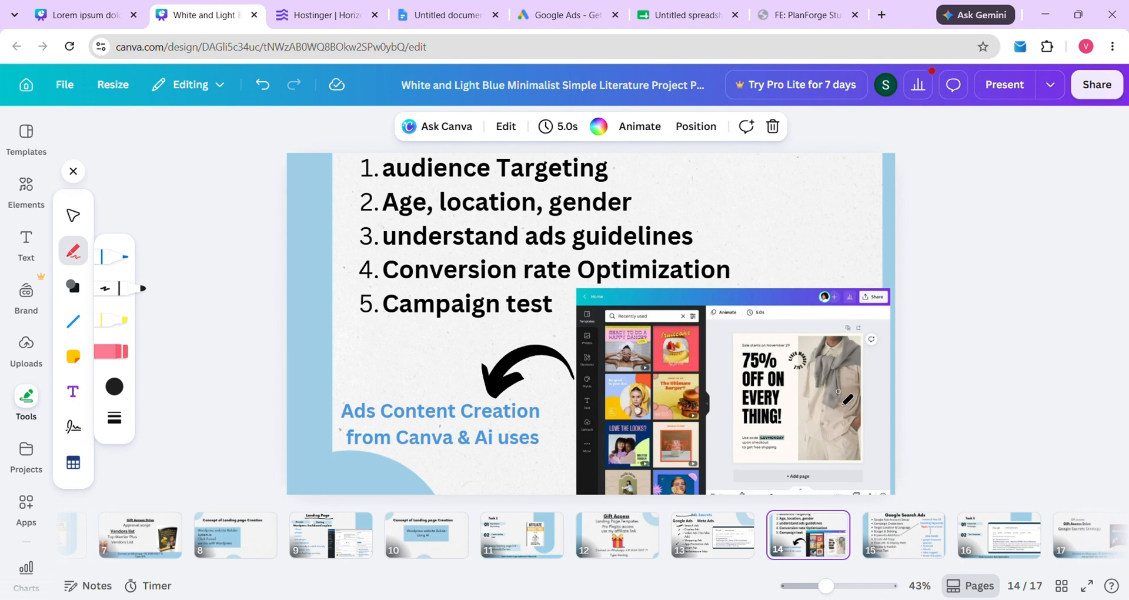
Frame the 75% OFF poster on slide 14 with pen strokes, then return to slide 13
{"action": "mouse_move", "coordinate": [725, 336]}
{"action": "left_mouse_down"}
{"action": "mouse_move", "coordinate": [905, 338]}
{"action": "mouse_move", "coordinate": [897, 412]}
{"action": "left_mouse_up"}
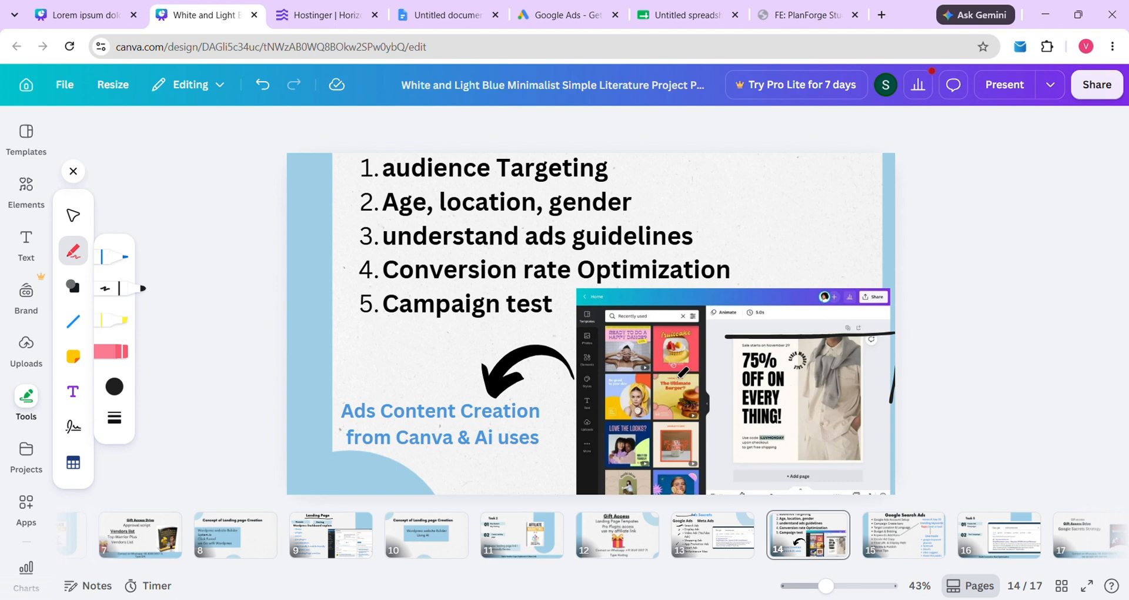
{"action": "mouse_move", "coordinate": [724, 340]}
{"action": "left_mouse_down"}
{"action": "mouse_move", "coordinate": [725, 484]}
{"action": "mouse_move", "coordinate": [906, 483]}
{"action": "left_mouse_up"}
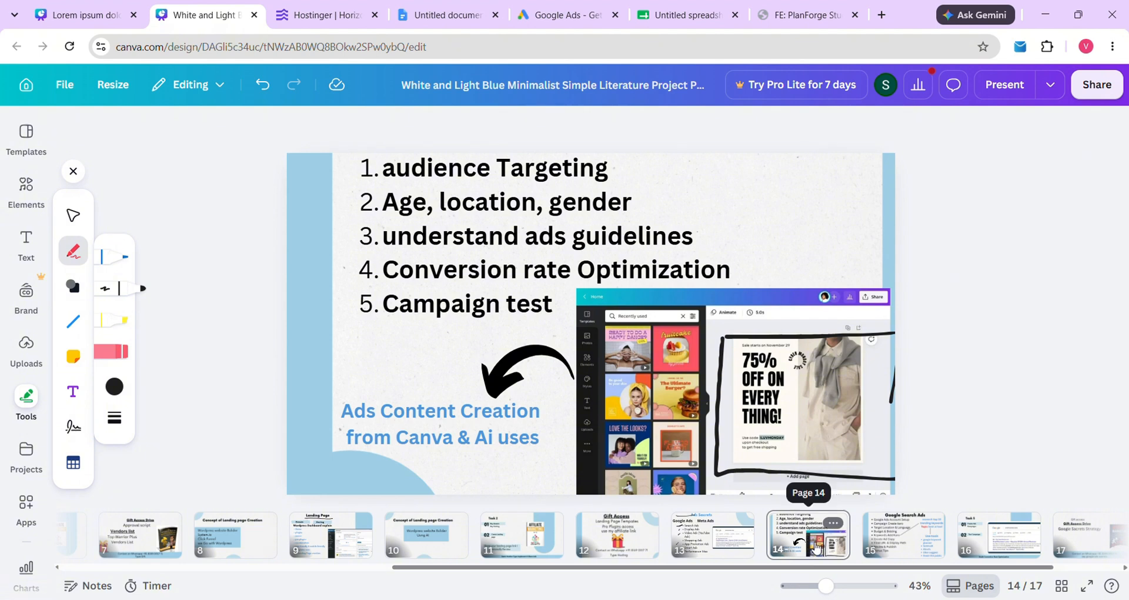
{"action": "left_click", "coordinate": [816, 547]}
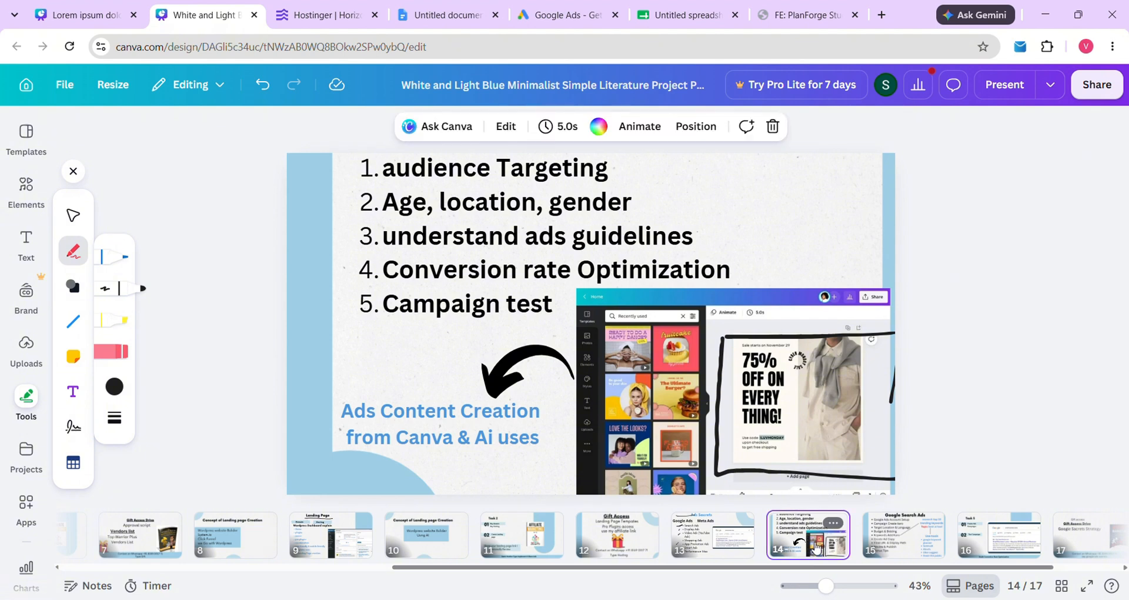
{"action": "left_click", "coordinate": [724, 546]}
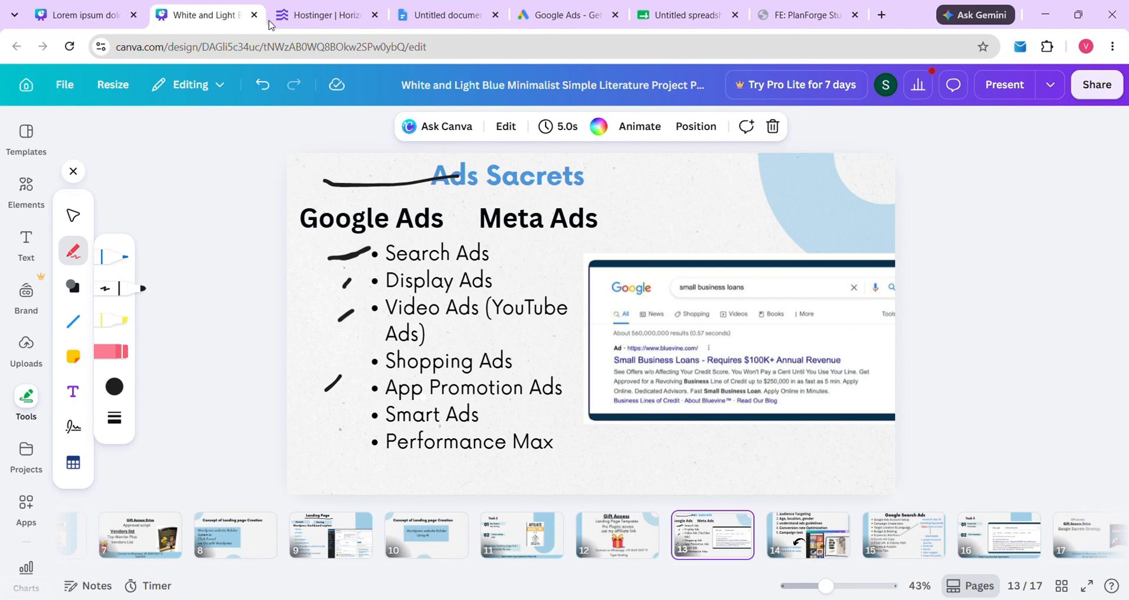
Check the Hostinger preview, then view the WarriorPlus Chapter 3 deck's title slide, page 1
{"action": "left_click", "coordinate": [301, 13]}
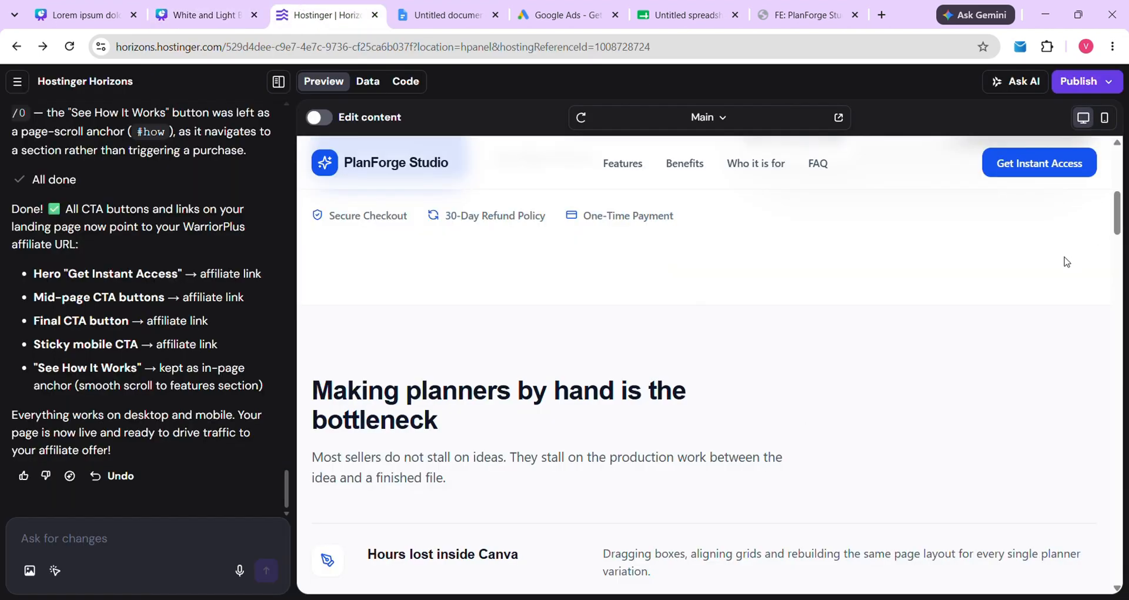
{"action": "left_click", "coordinate": [207, 11]}
{"action": "left_click", "coordinate": [69, 22]}
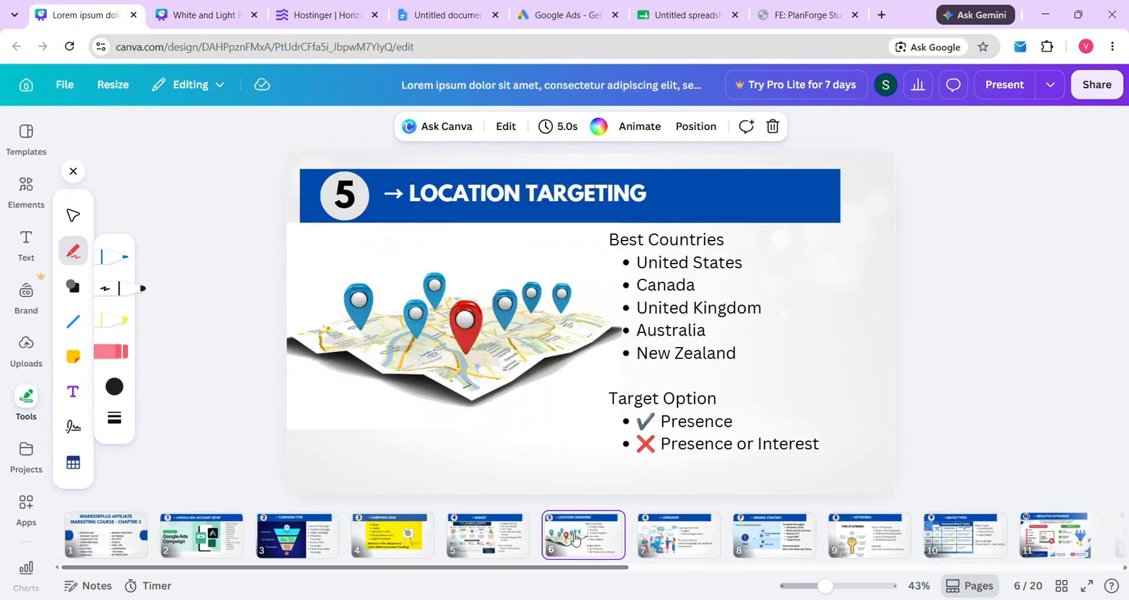
{"action": "scroll", "coordinate": [729, 549], "scroll_direction": "right", "scroll_amount": 9}
{"action": "scroll", "coordinate": [903, 539], "scroll_direction": "left", "scroll_amount": 9}
{"action": "left_click", "coordinate": [94, 545]}
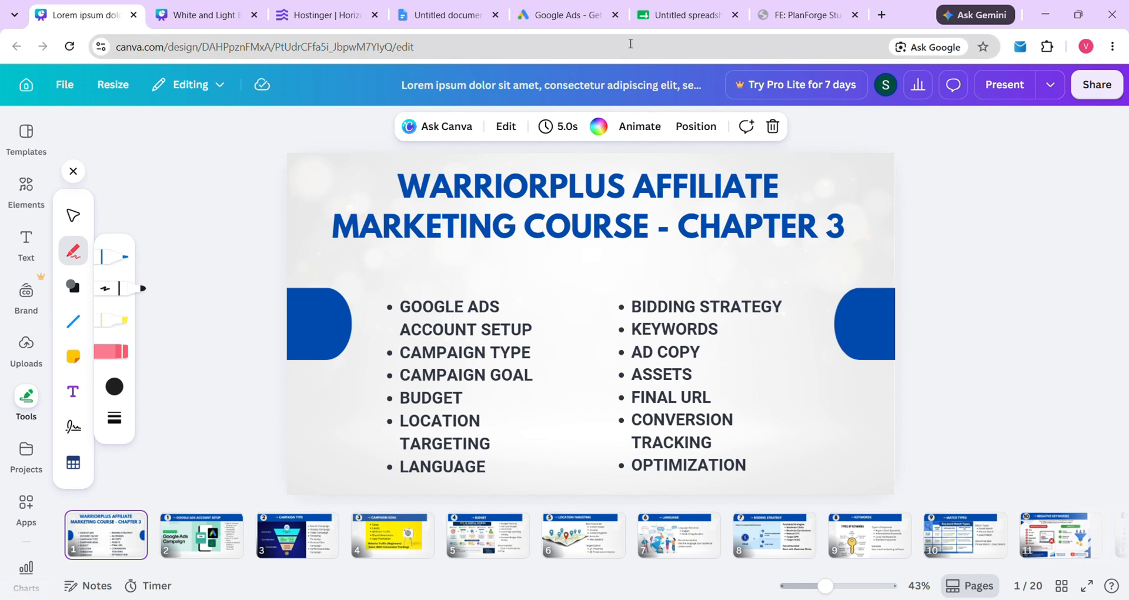
Close the old Google Ads tab and reopen the Google Ads start page via a 'google ads' search
{"action": "left_click", "coordinate": [582, 9]}
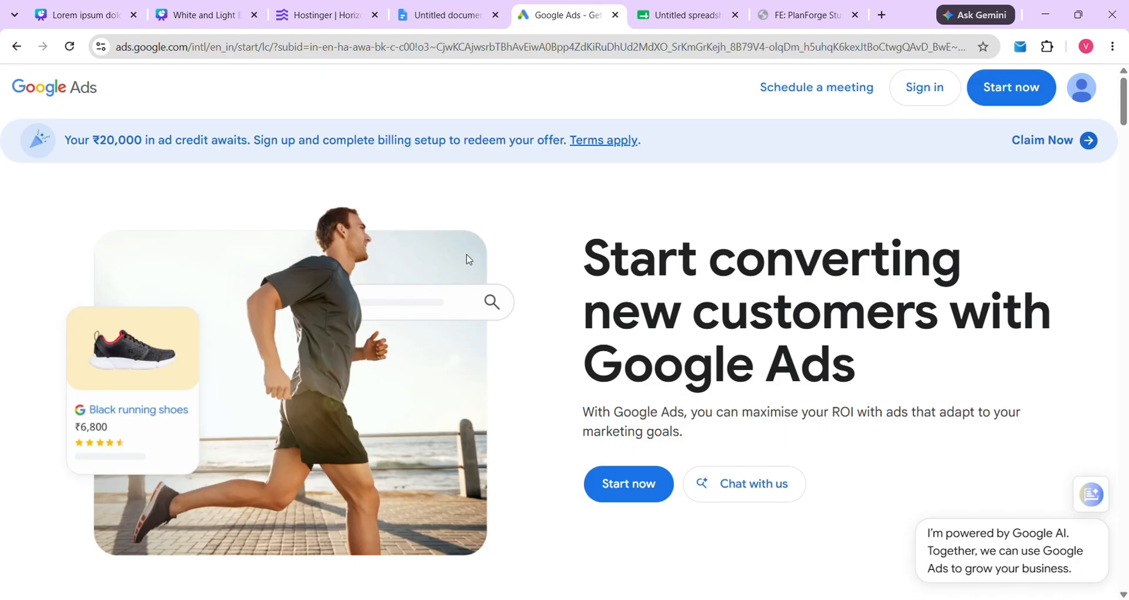
{"action": "left_click", "coordinate": [616, 15]}
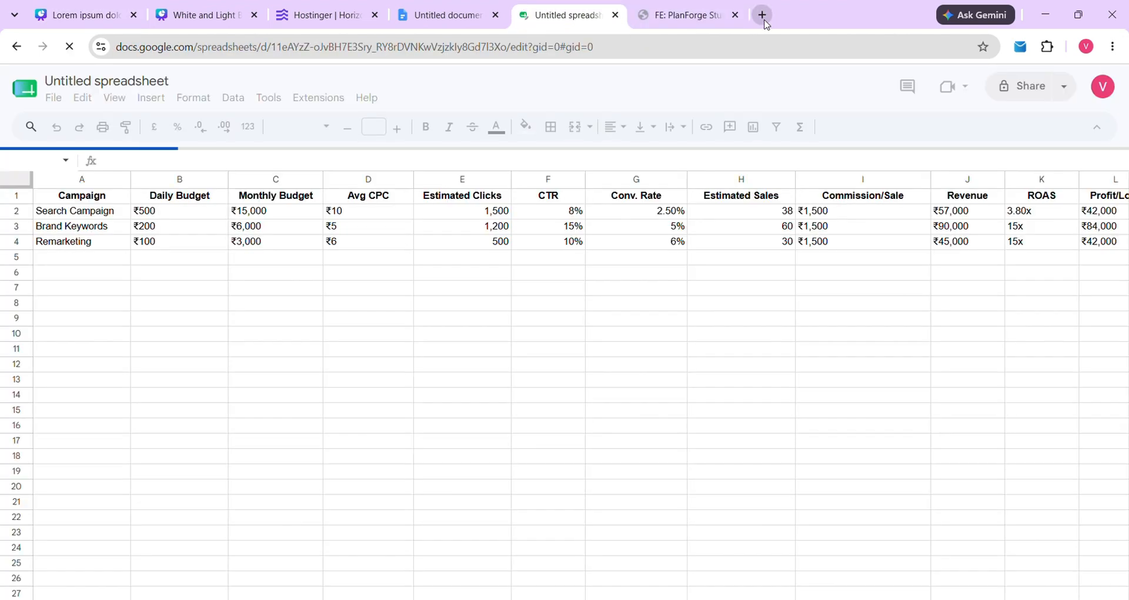
{"action": "left_click", "coordinate": [761, 15]}
{"action": "left_click", "coordinate": [393, 305]}
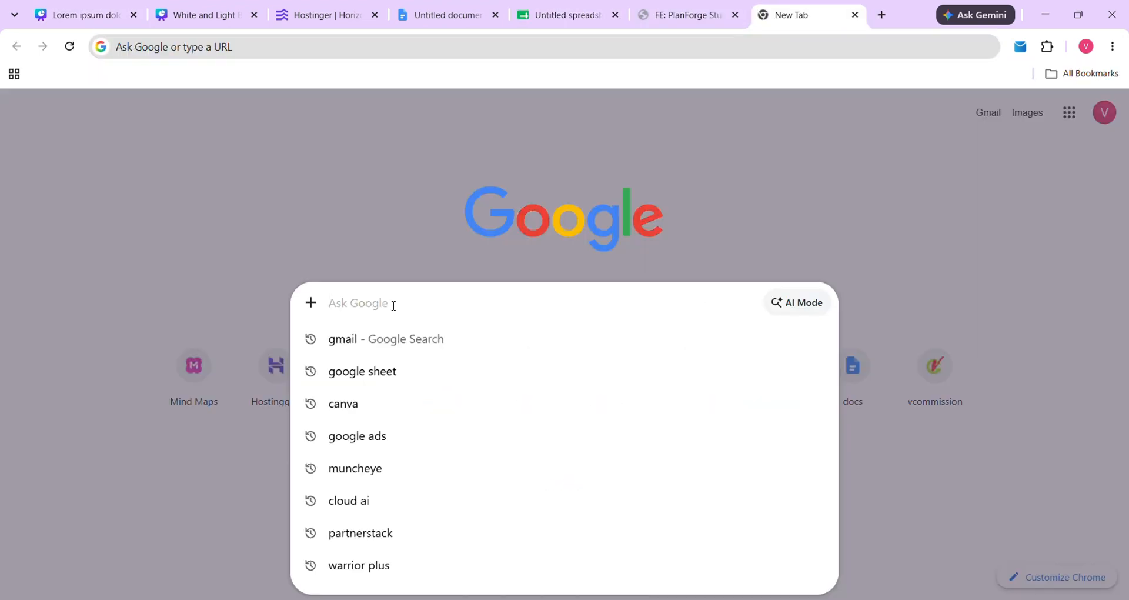
{"action": "type", "text": "go"}
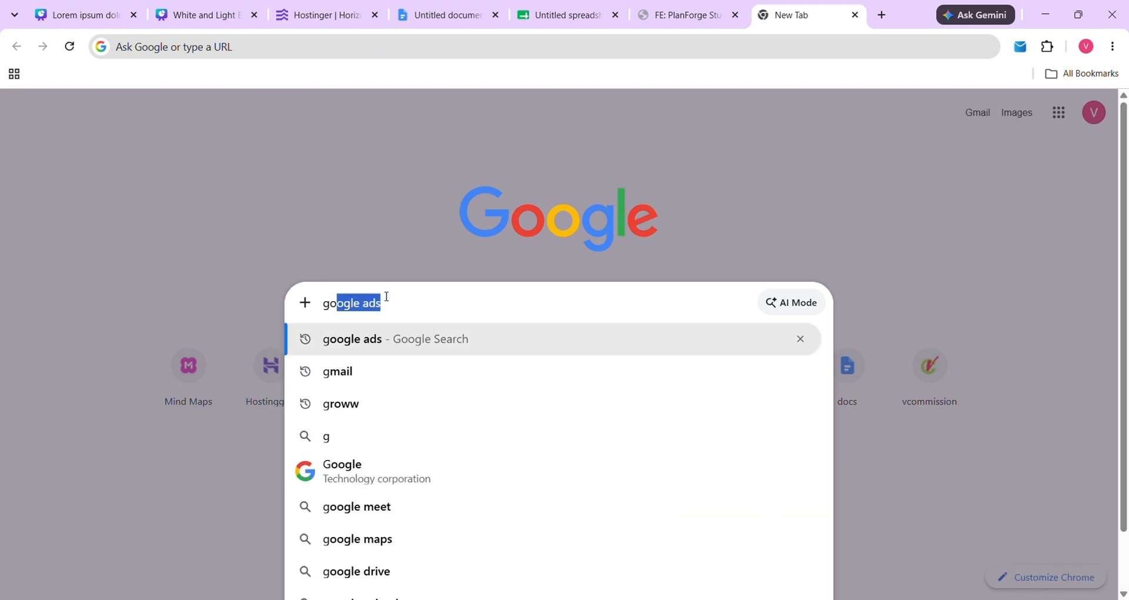
{"action": "type", "text": "o"}
{"action": "key", "text": "Right"}
{"action": "key", "text": "Return"}
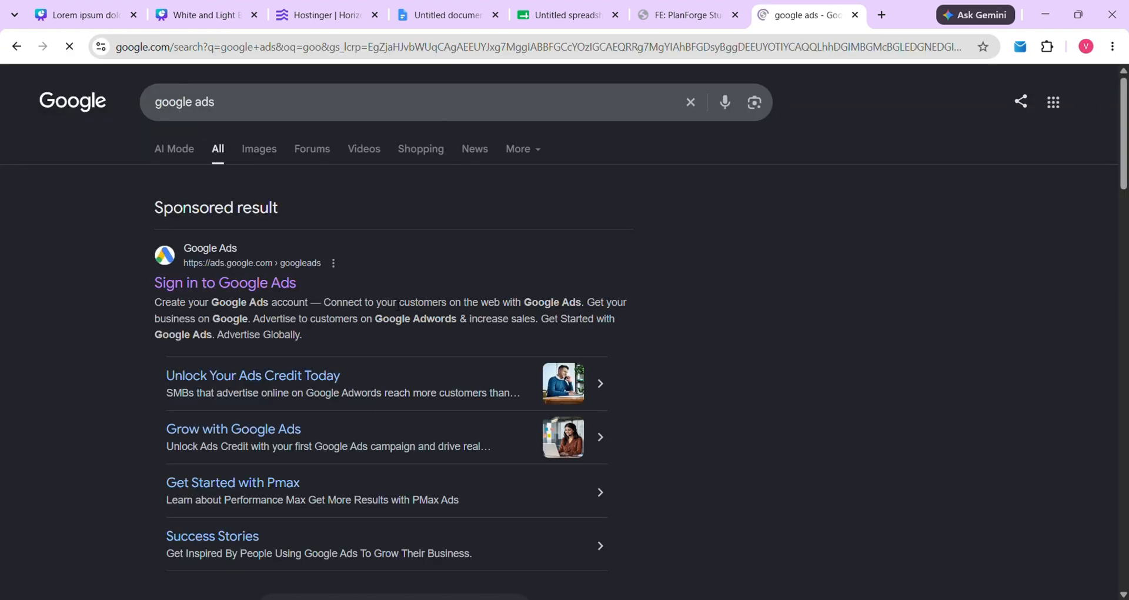
{"action": "left_click", "coordinate": [238, 288]}
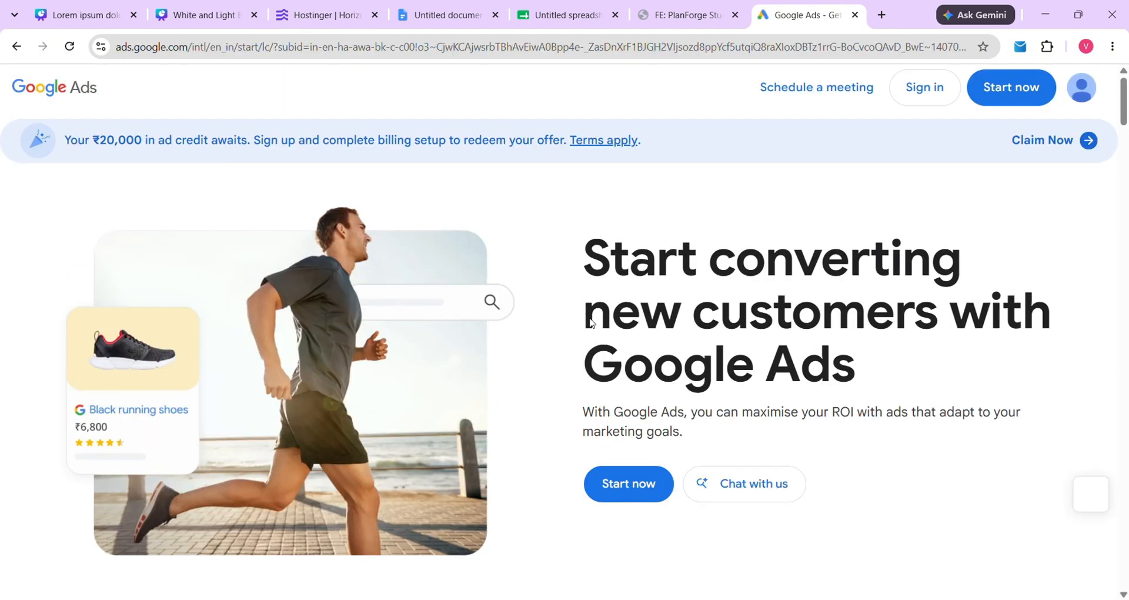
Bring up the Untitled spreadsheet with the campaign budget figures
{"action": "left_click", "coordinate": [556, 5]}
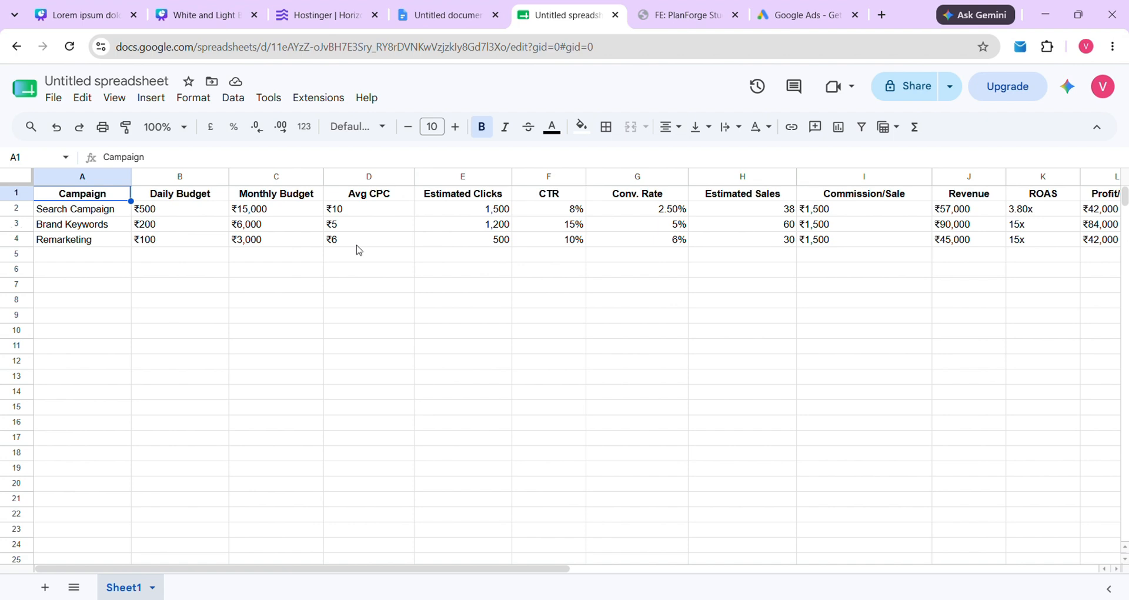
{"action": "left_click", "coordinate": [501, 210]}
{"action": "double_click", "coordinate": [502, 216]}
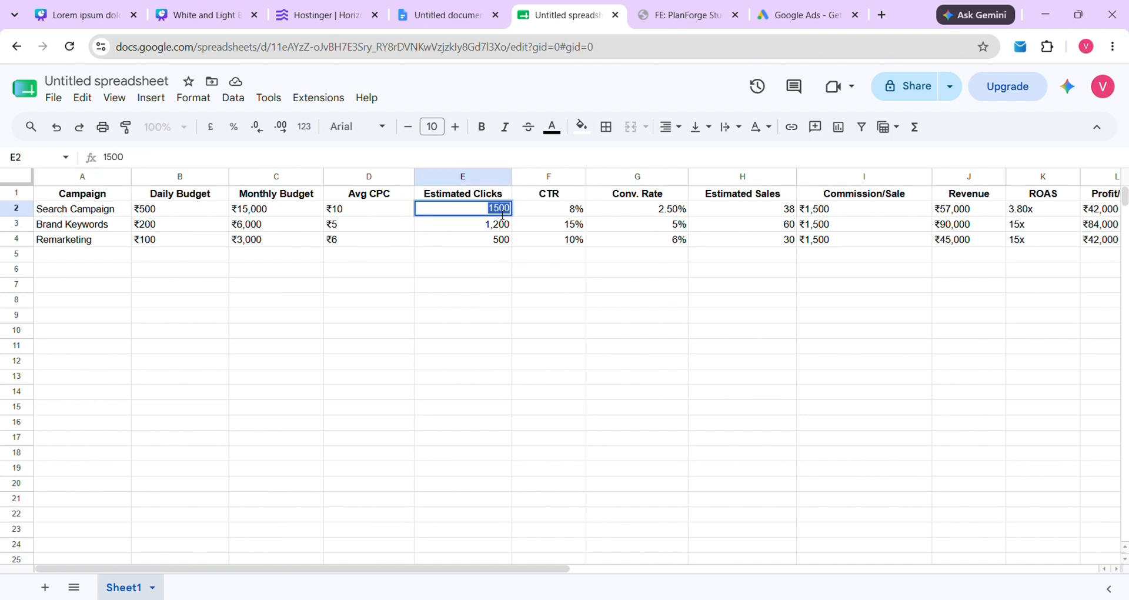
{"action": "left_click", "coordinate": [484, 260]}
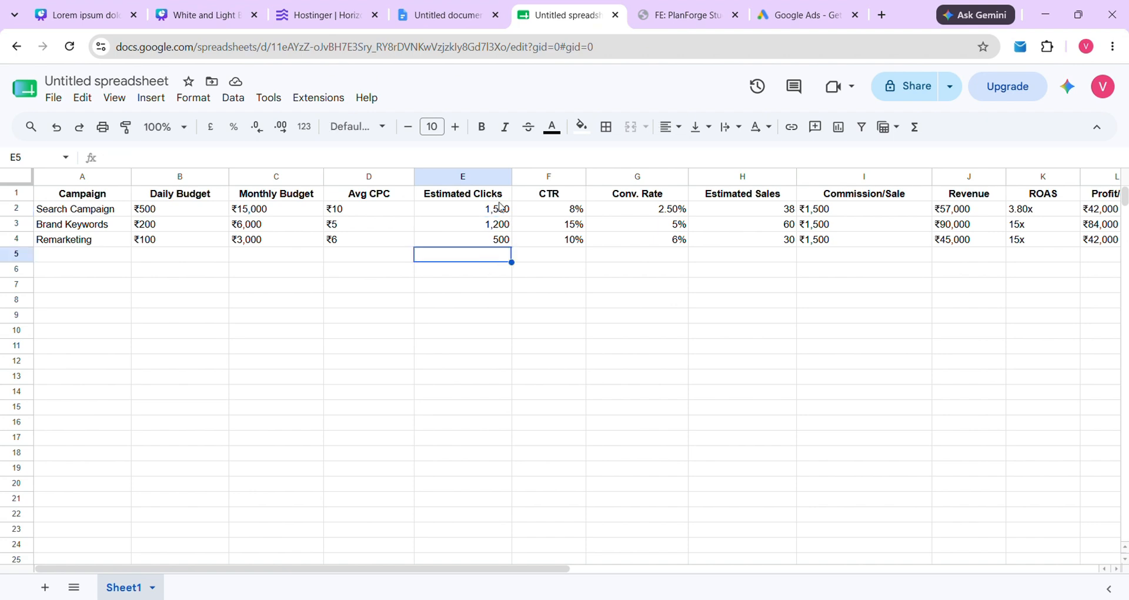
{"action": "left_click", "coordinate": [581, 211]}
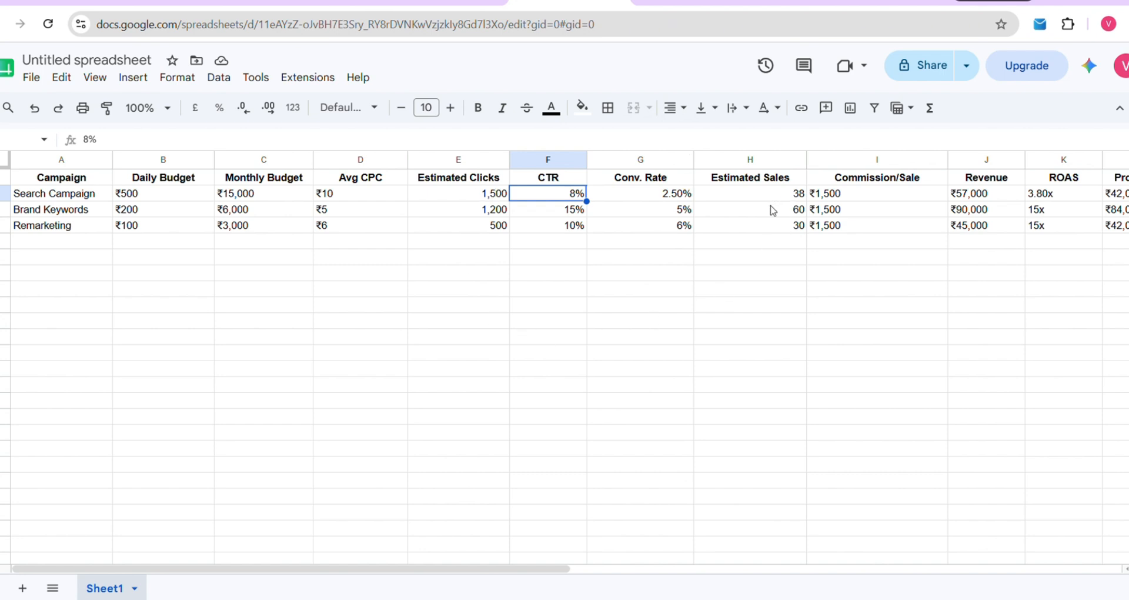
{"action": "scroll", "coordinate": [773, 210], "scroll_direction": "right", "scroll_amount": 2}
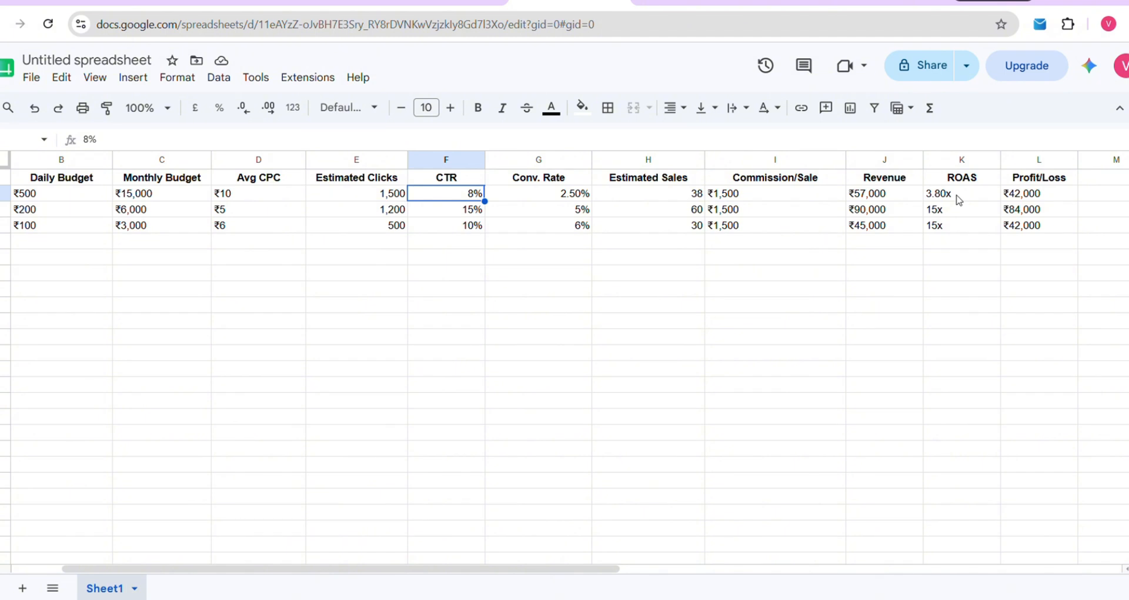
{"action": "scroll", "coordinate": [705, 241], "scroll_direction": "left", "scroll_amount": 2}
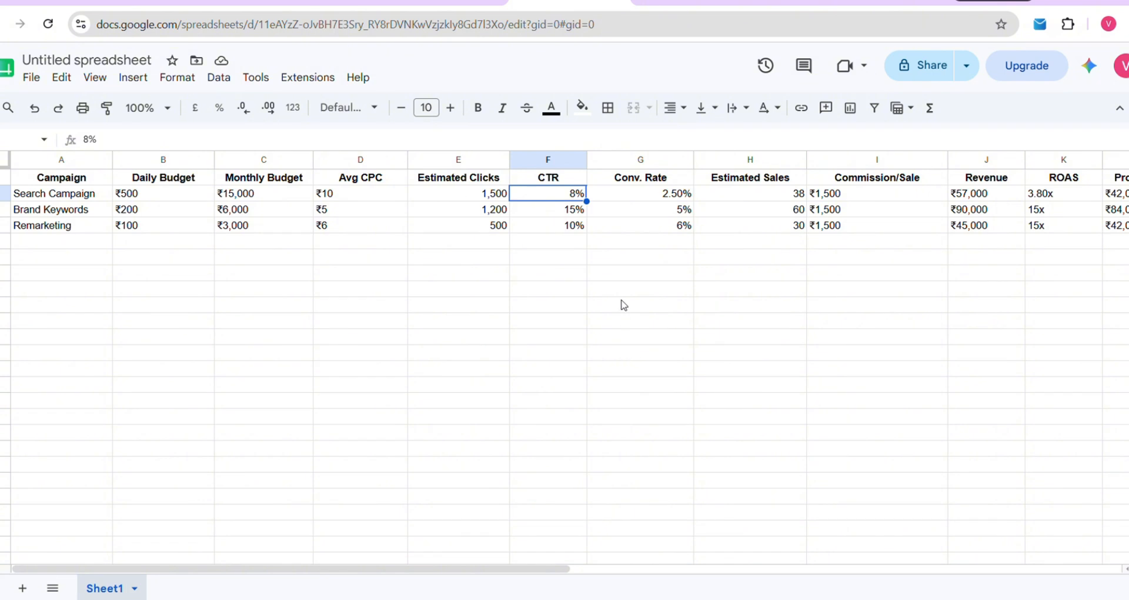
Return to Google Ads, begin signup and choose to create a brand-new account
{"action": "left_click", "coordinate": [820, 2]}
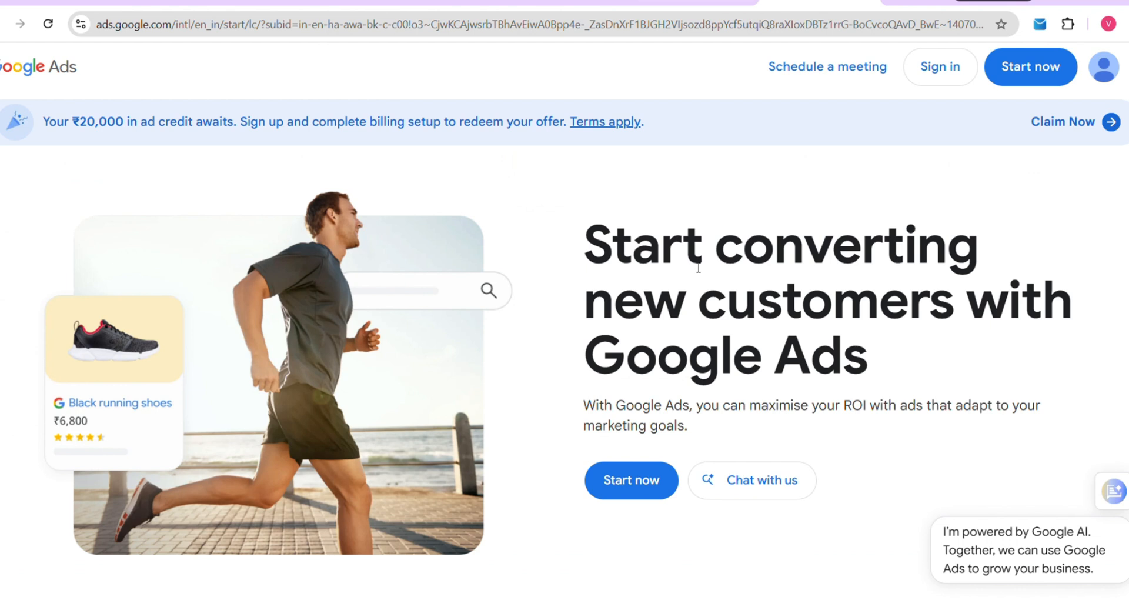
{"action": "left_click", "coordinate": [636, 483]}
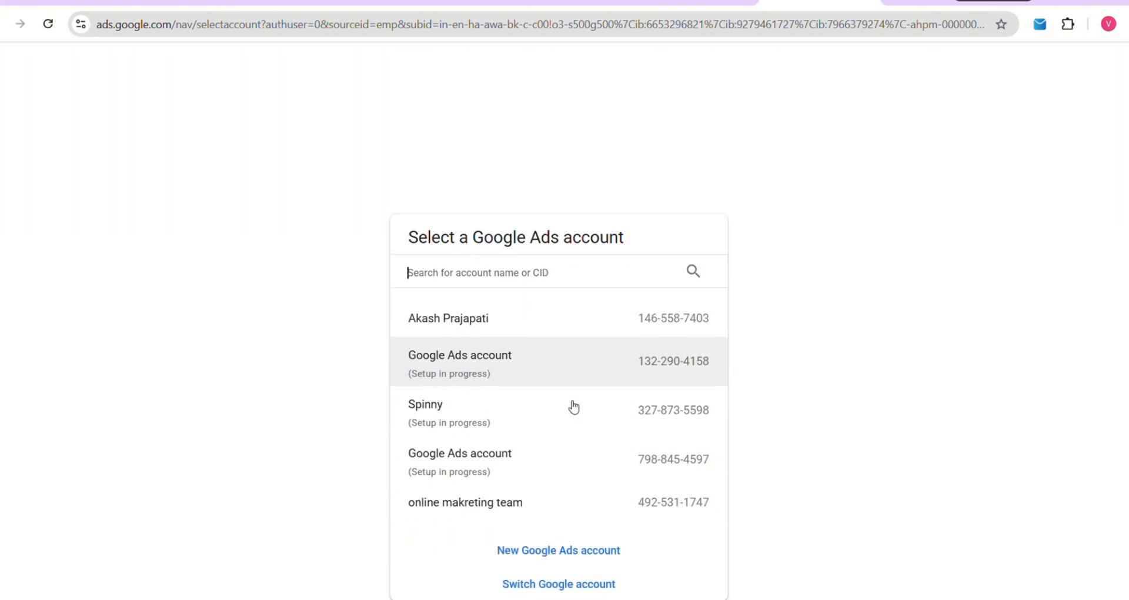
{"action": "left_click", "coordinate": [562, 553]}
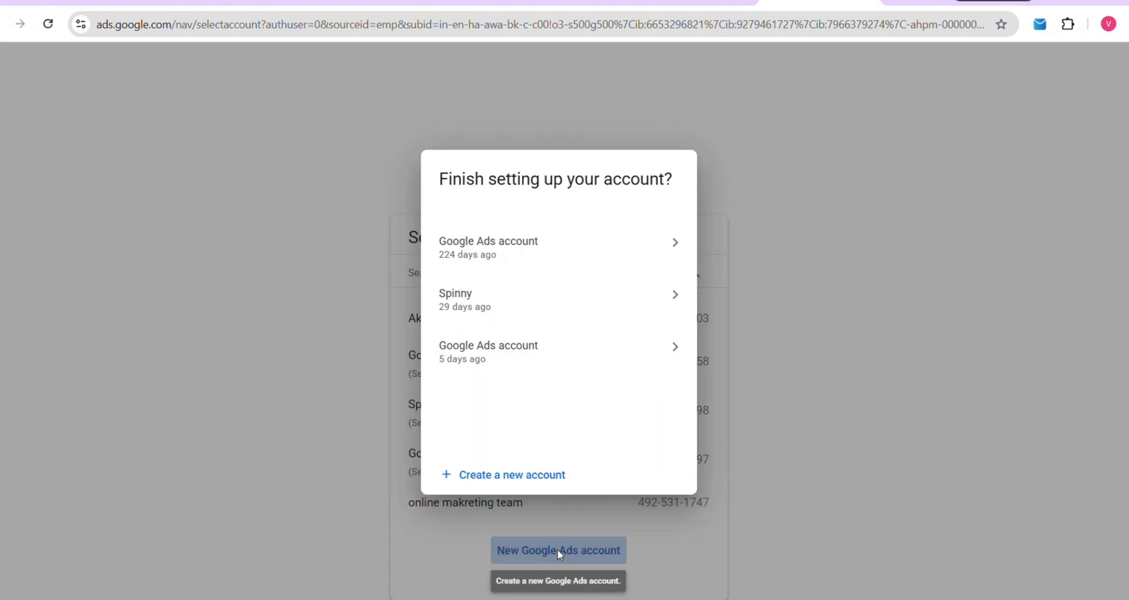
{"action": "left_click", "coordinate": [541, 474]}
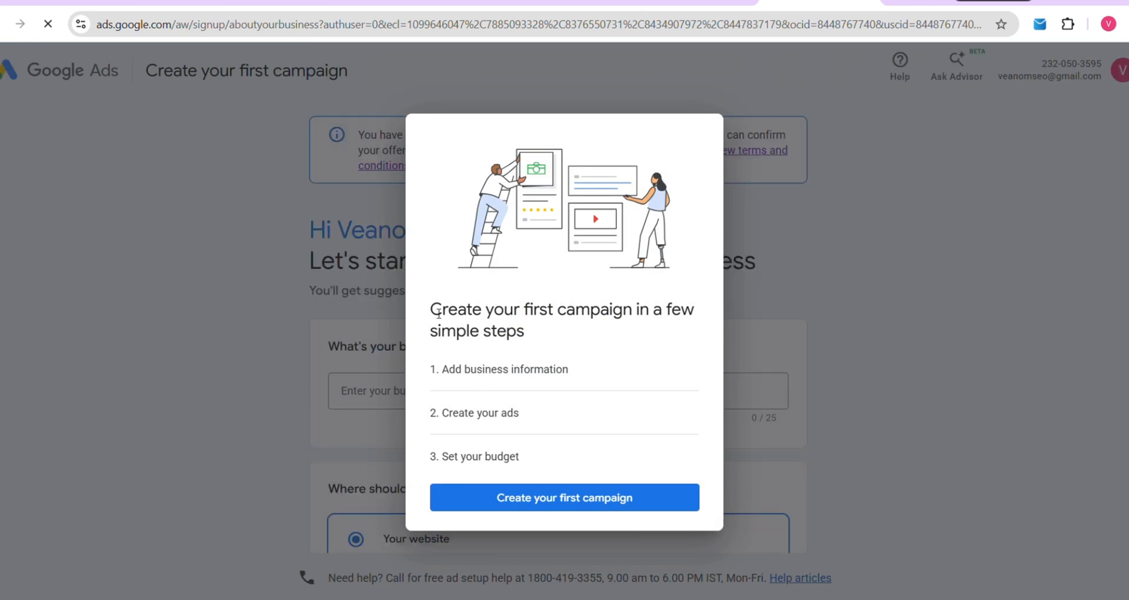
Start the first campaign and enter 'careerflexi' as the business name
{"action": "left_click_drag", "start_coordinate": [429, 310], "coordinate": [565, 335]}
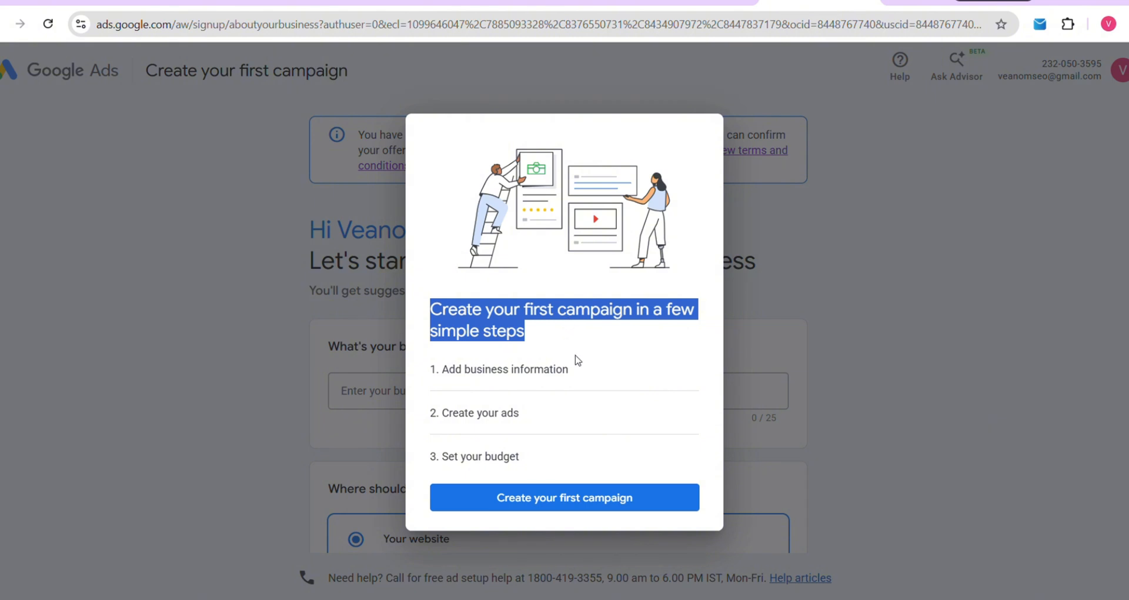
{"action": "left_click", "coordinate": [566, 497]}
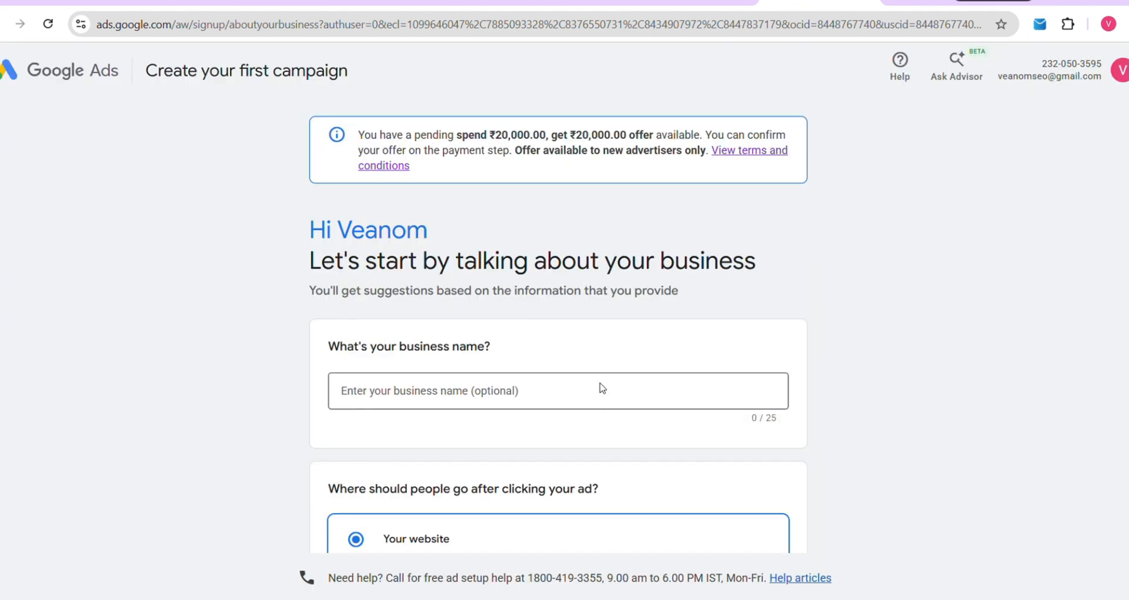
{"action": "left_click_drag", "start_coordinate": [323, 354], "coordinate": [523, 343]}
{"action": "left_click", "coordinate": [518, 395]}
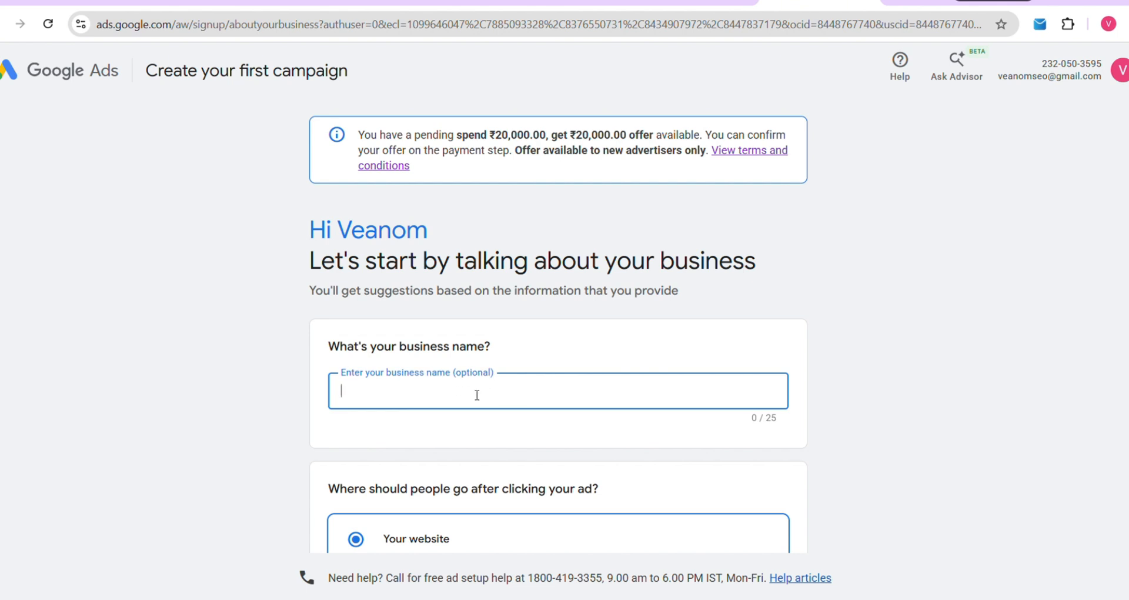
{"action": "type", "text": "careerflexi"}
{"action": "scroll", "coordinate": [479, 318], "scroll_direction": "down", "scroll_amount": 4}
{"action": "scroll", "coordinate": [485, 349], "scroll_direction": "down", "scroll_amount": 1}
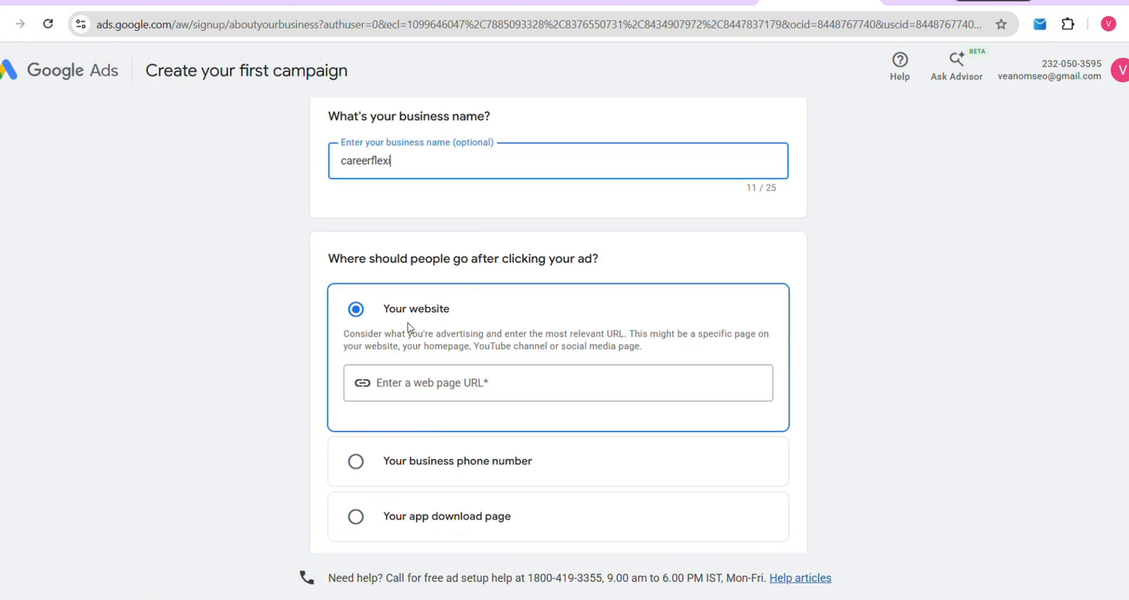
{"action": "left_click_drag", "start_coordinate": [388, 309], "coordinate": [463, 310]}
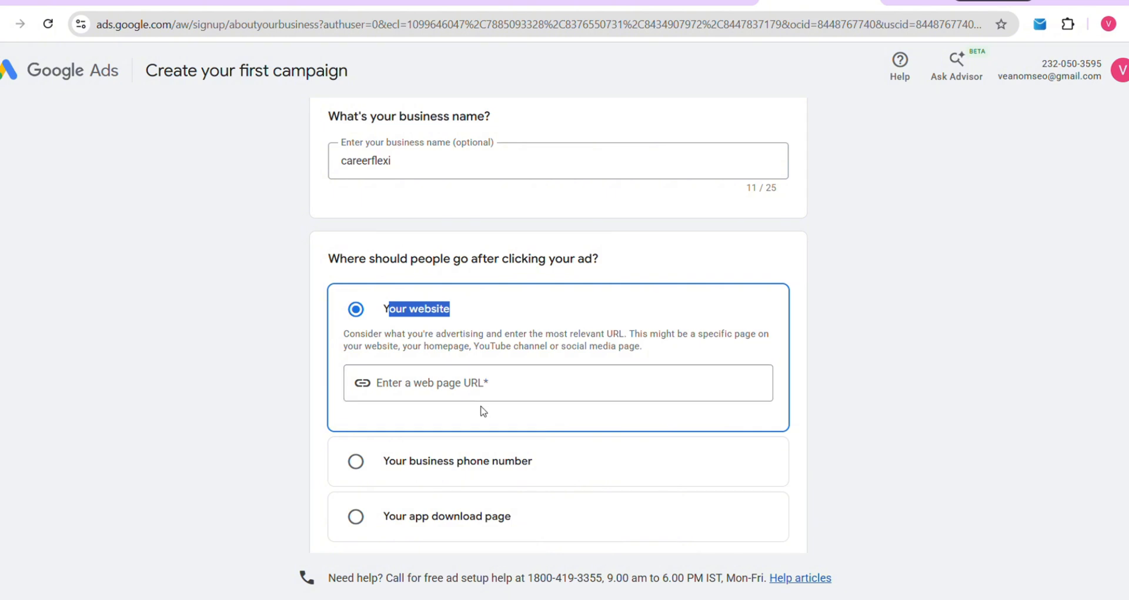
Enter careerflexi.com as the ad's website and continue to the business-info review
{"action": "left_click", "coordinate": [475, 384]}
{"action": "type", "text": "c"}
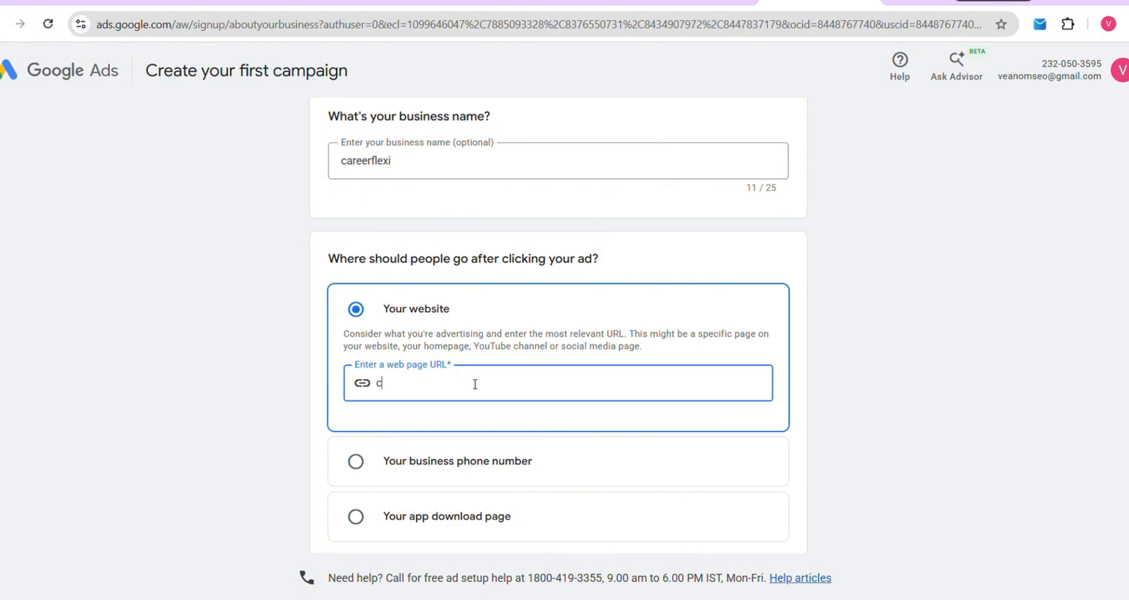
{"action": "type", "text": "areerflexi.com"}
{"action": "scroll", "coordinate": [478, 372], "scroll_direction": "down", "scroll_amount": 3}
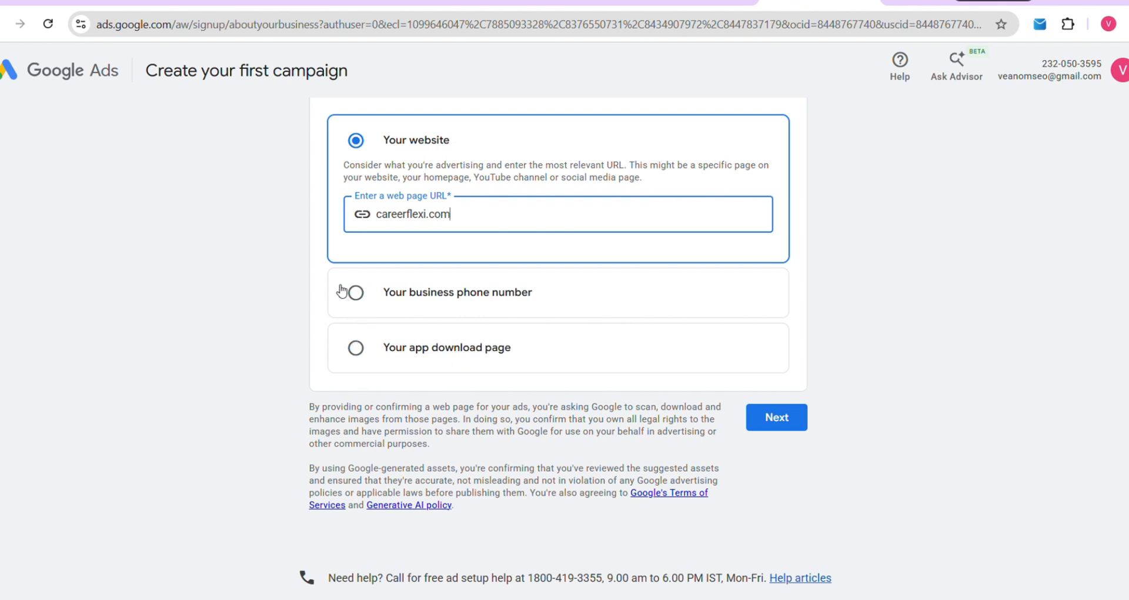
{"action": "left_click", "coordinate": [760, 405]}
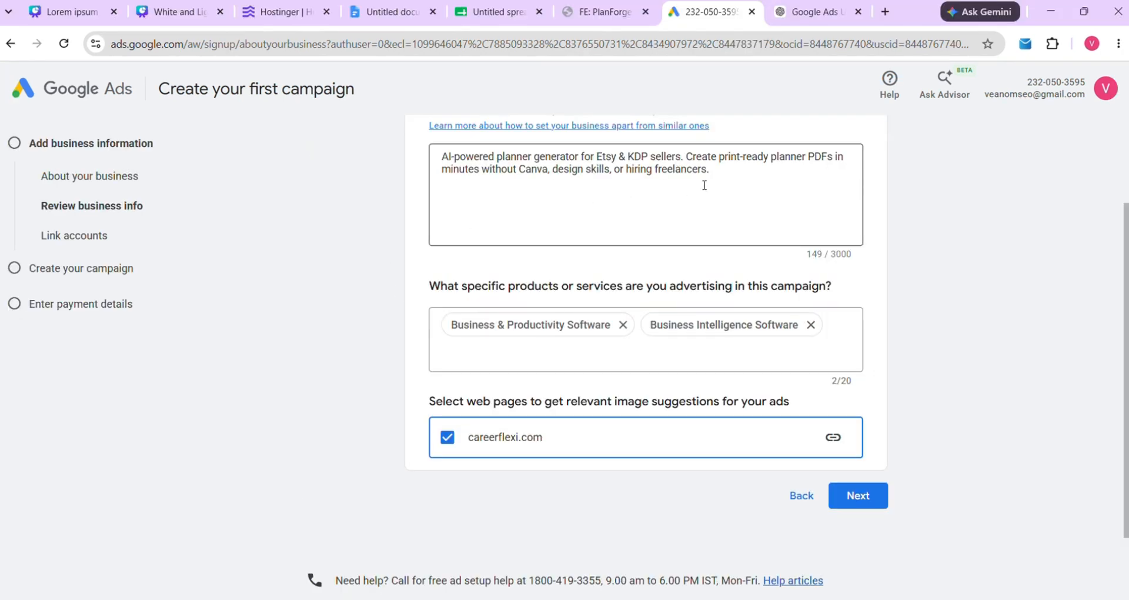
Select and delete all of the suggested business description, then scroll back up
{"action": "left_click_drag", "start_coordinate": [705, 185], "coordinate": [420, 160]}
{"action": "key", "text": "BackSpace"}
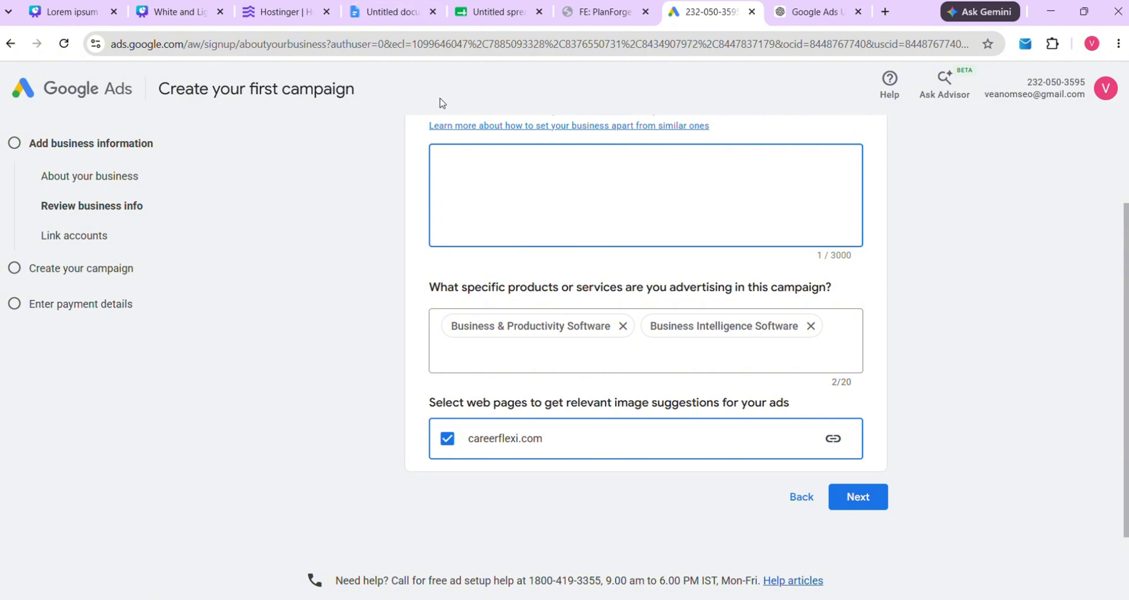
{"action": "scroll", "coordinate": [441, 165], "scroll_direction": "up", "scroll_amount": 2}
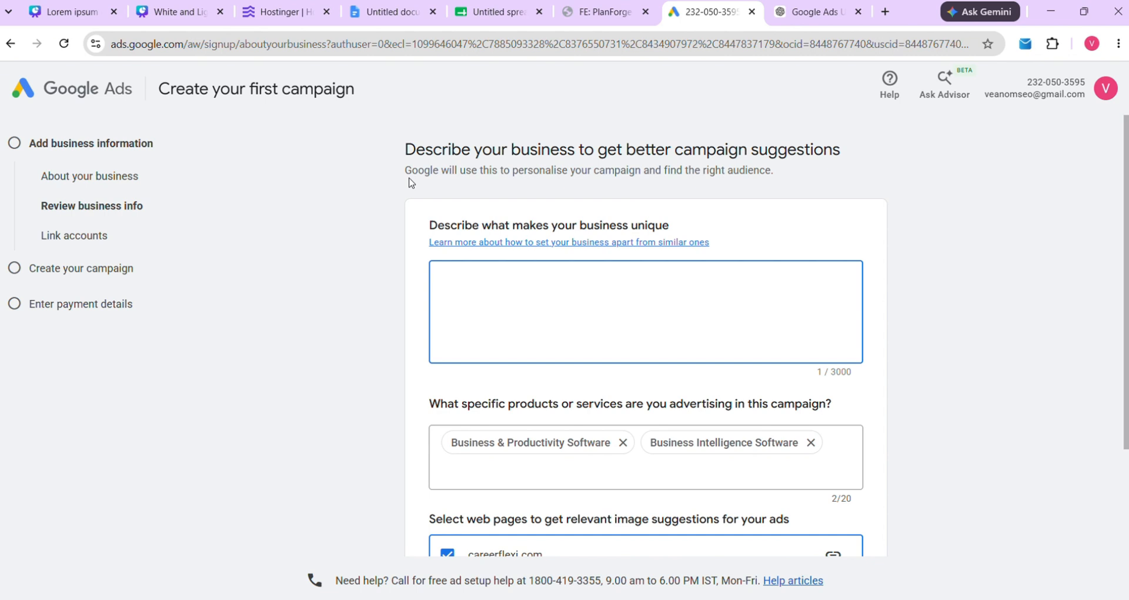
Select and copy the planner-generator description paragraph in the Docs notes
{"action": "left_click", "coordinate": [381, 13]}
{"action": "left_click_drag", "start_coordinate": [331, 283], "coordinate": [462, 329]}
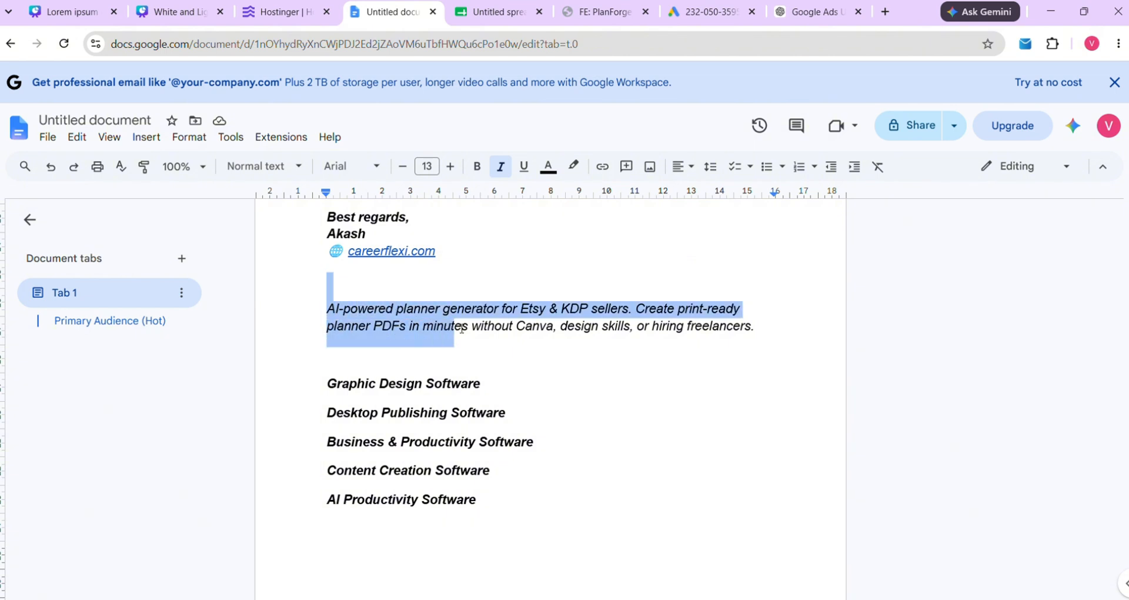
{"action": "left_click", "coordinate": [493, 356]}
{"action": "left_click", "coordinate": [330, 299]}
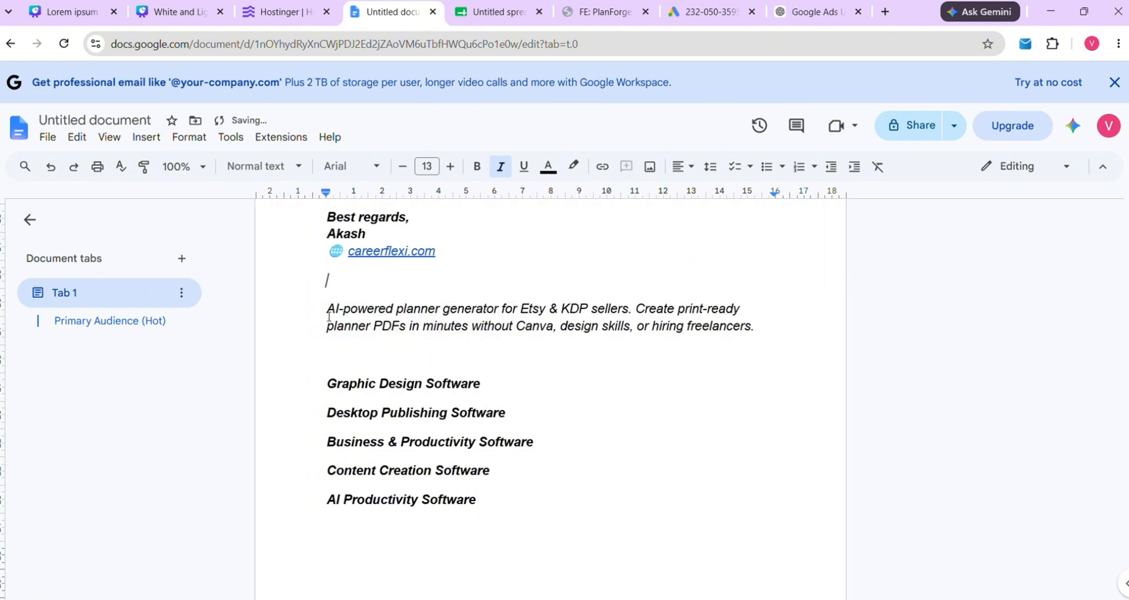
{"action": "left_click_drag", "start_coordinate": [327, 311], "coordinate": [763, 331]}
{"action": "key", "text": "ctrl+c"}
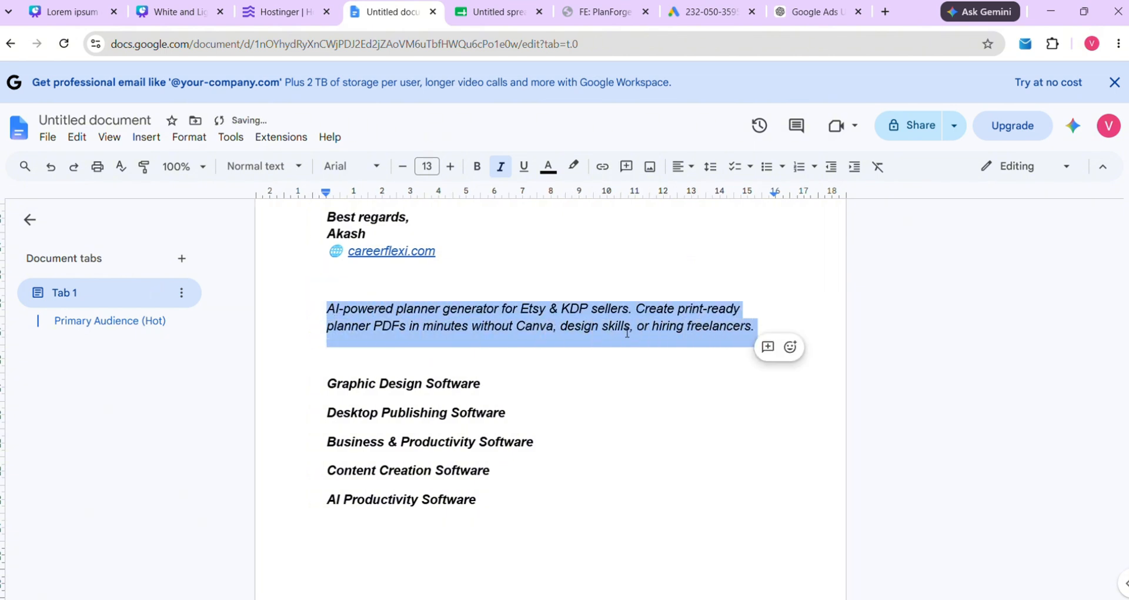
Paste the description into the Ads business description box and remove the Business & Productivity Software suggestion
{"action": "left_click", "coordinate": [692, 12]}
{"action": "key", "text": "BackSpace"}
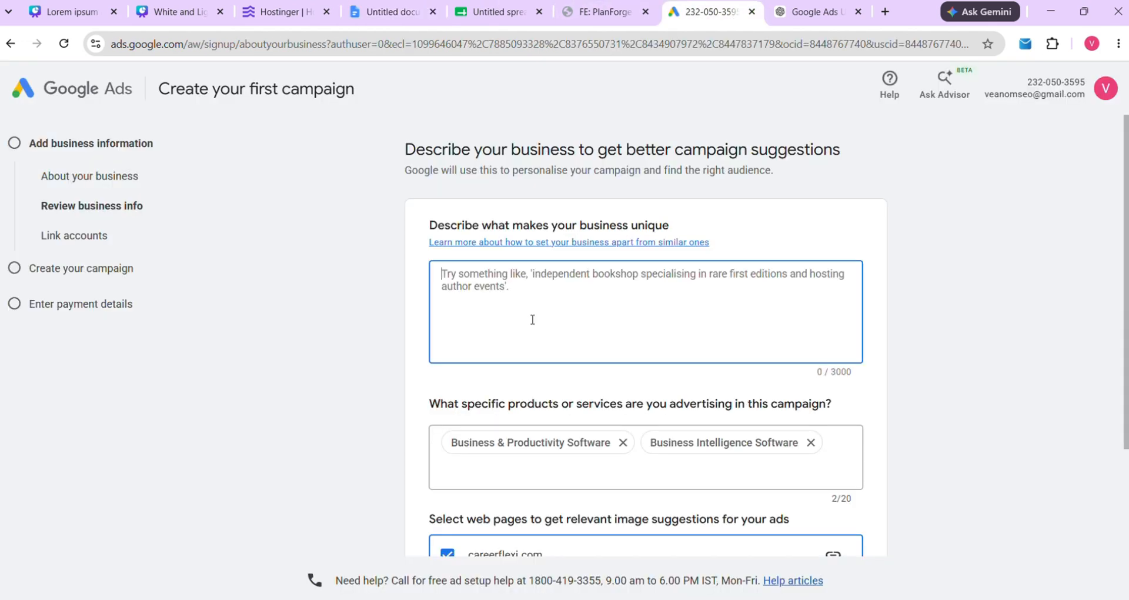
{"action": "key", "text": "ctrl+v"}
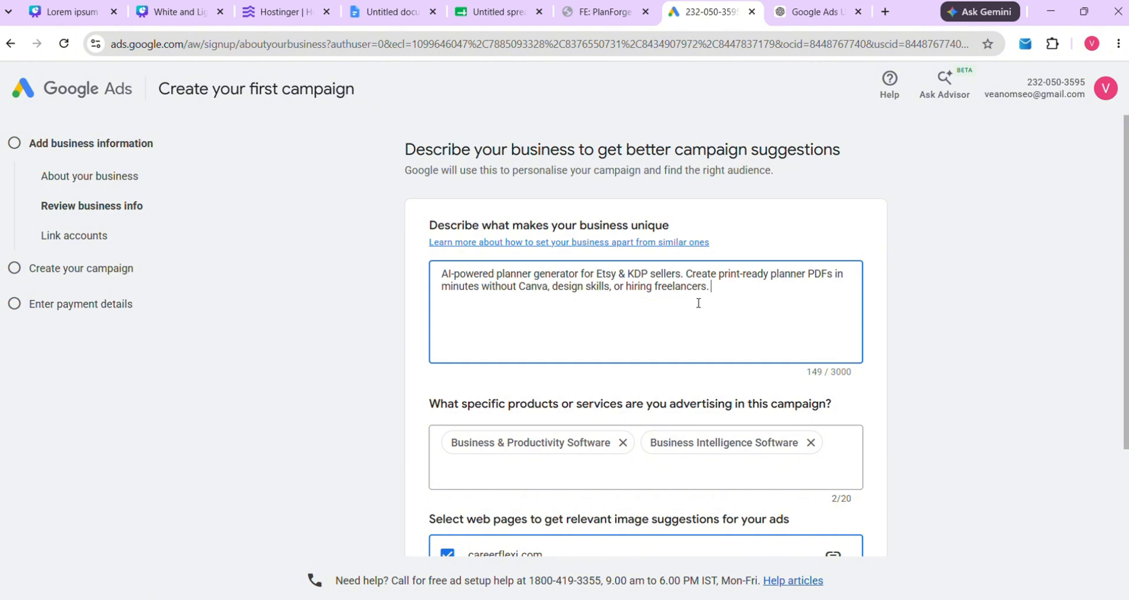
{"action": "left_click", "coordinate": [623, 442]}
Remove the Business Intelligence Software suggestion and scroll the form toward the Next button
{"action": "left_click", "coordinate": [612, 442]}
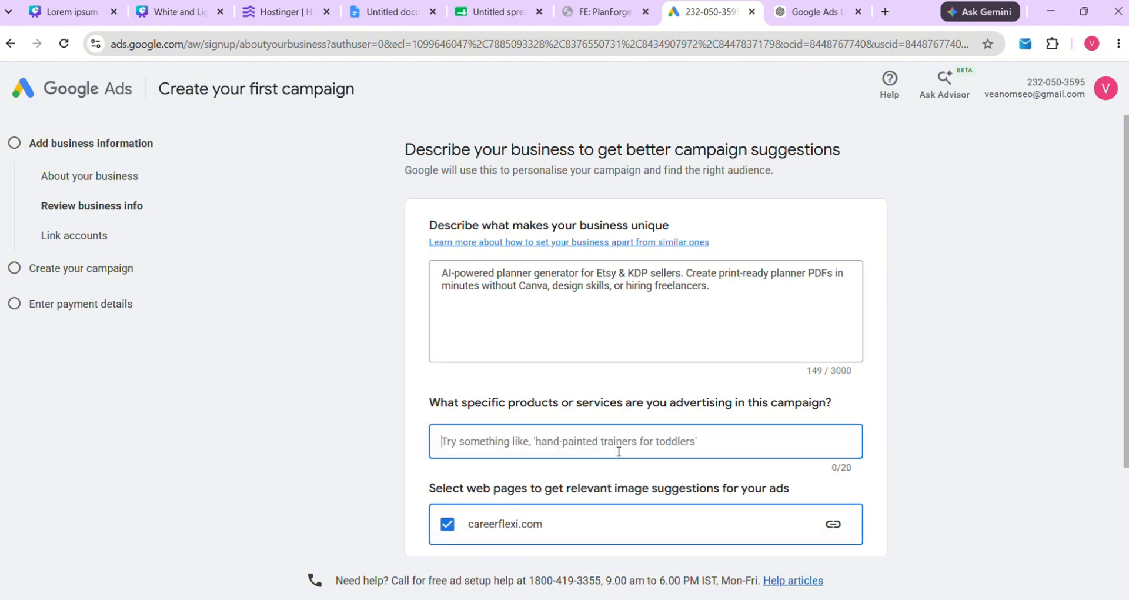
{"action": "left_click_drag", "start_coordinate": [424, 404], "coordinate": [856, 395]}
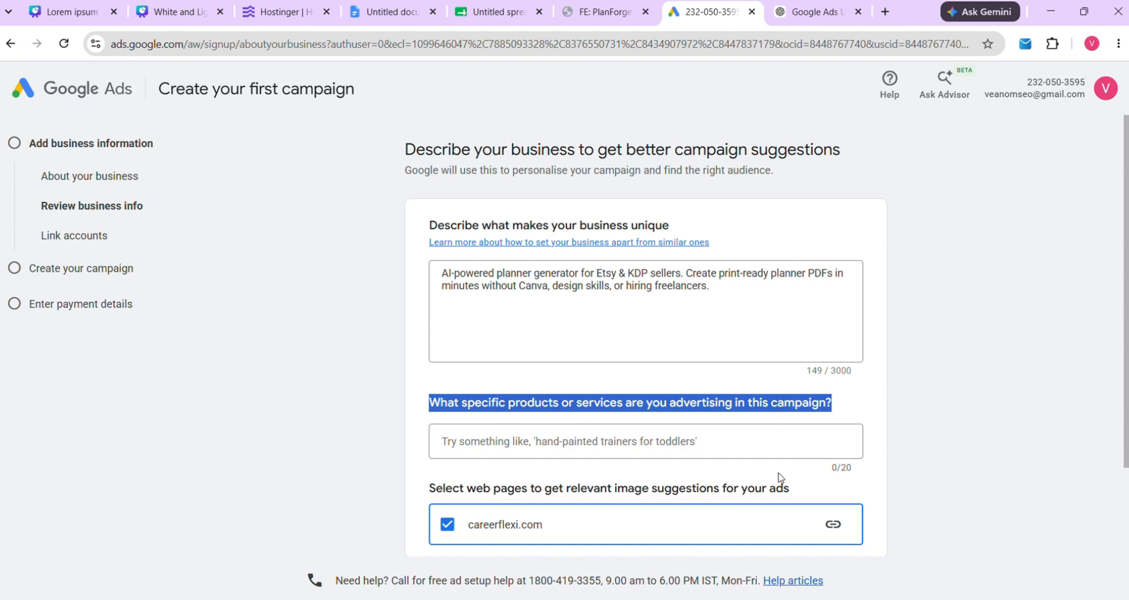
{"action": "scroll", "coordinate": [777, 477], "scroll_direction": "down", "scroll_amount": 2}
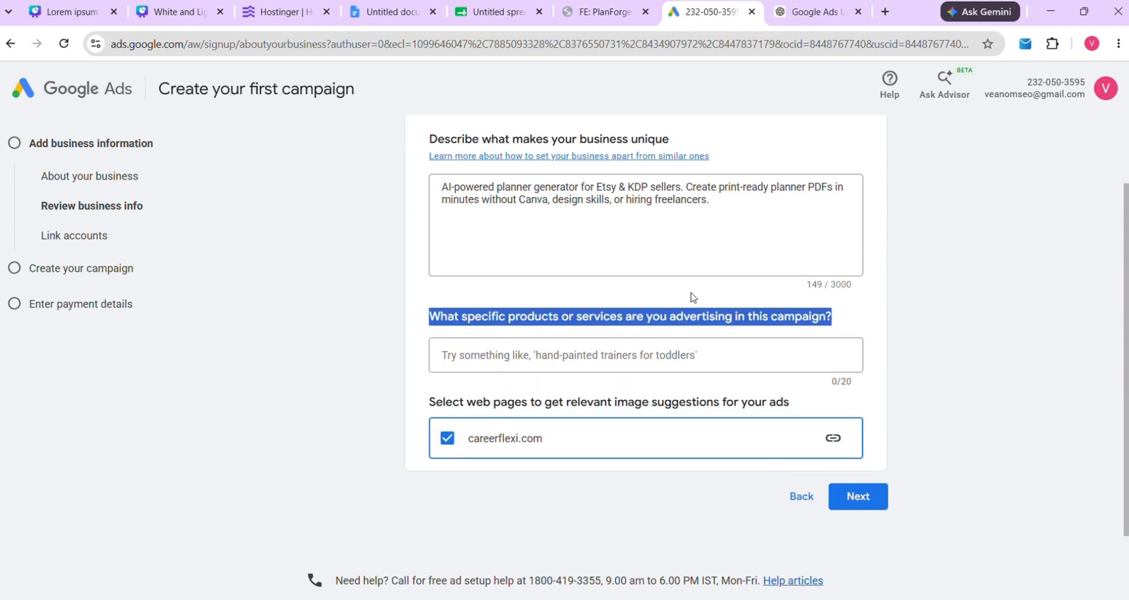
{"action": "scroll", "coordinate": [757, 369], "scroll_direction": "down", "scroll_amount": 1}
{"action": "scroll", "coordinate": [717, 374], "scroll_direction": "up", "scroll_amount": 2}
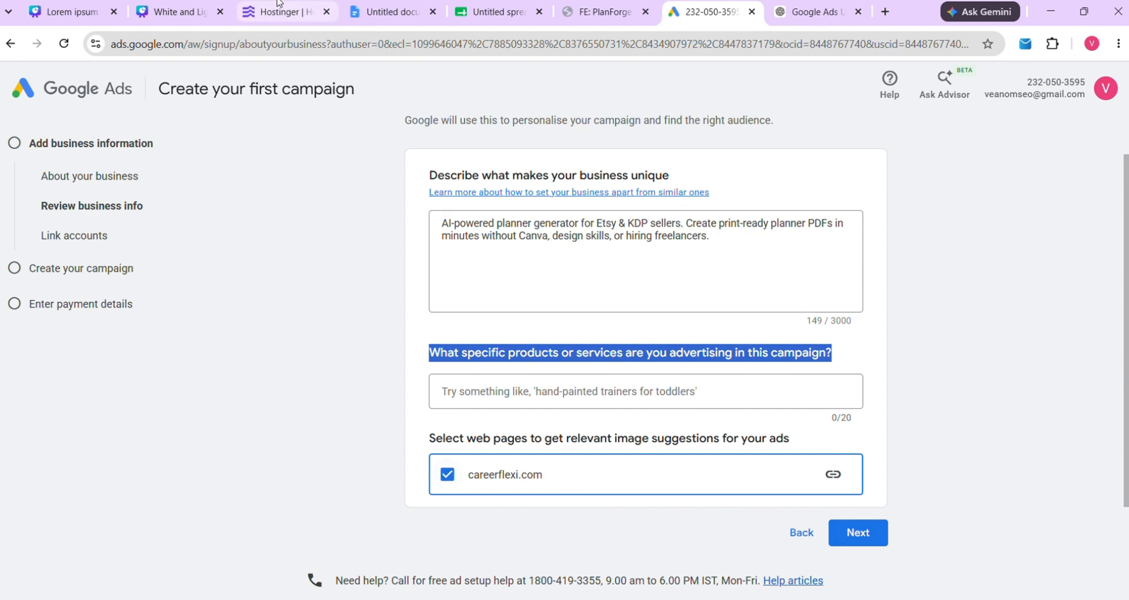
Copy 'Graphic Design Software' from the notes and paste it into the Ads products field
{"action": "left_click", "coordinate": [368, 11]}
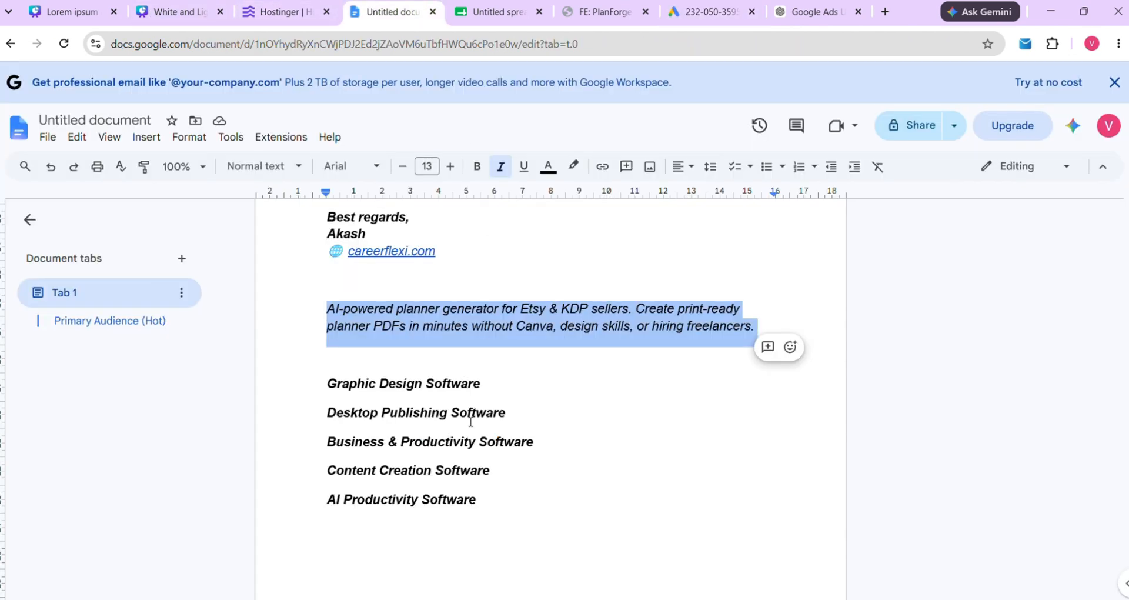
{"action": "left_click", "coordinate": [351, 463]}
{"action": "left_click_drag", "start_coordinate": [339, 390], "coordinate": [447, 396]}
{"action": "right_click", "coordinate": [476, 393]}
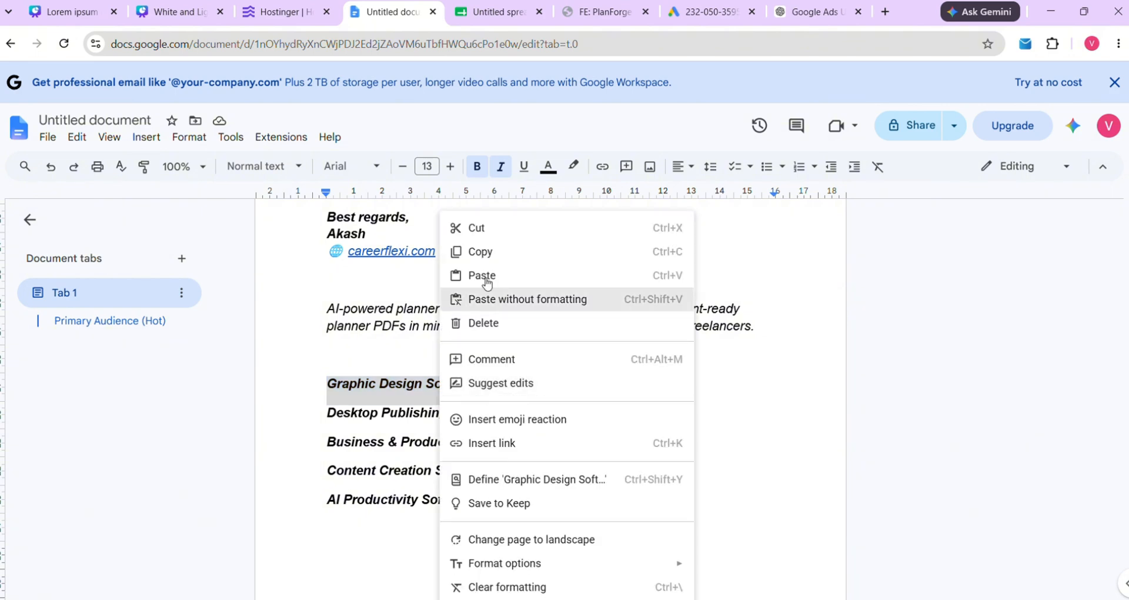
{"action": "left_click", "coordinate": [507, 250]}
{"action": "left_click", "coordinate": [710, 3]}
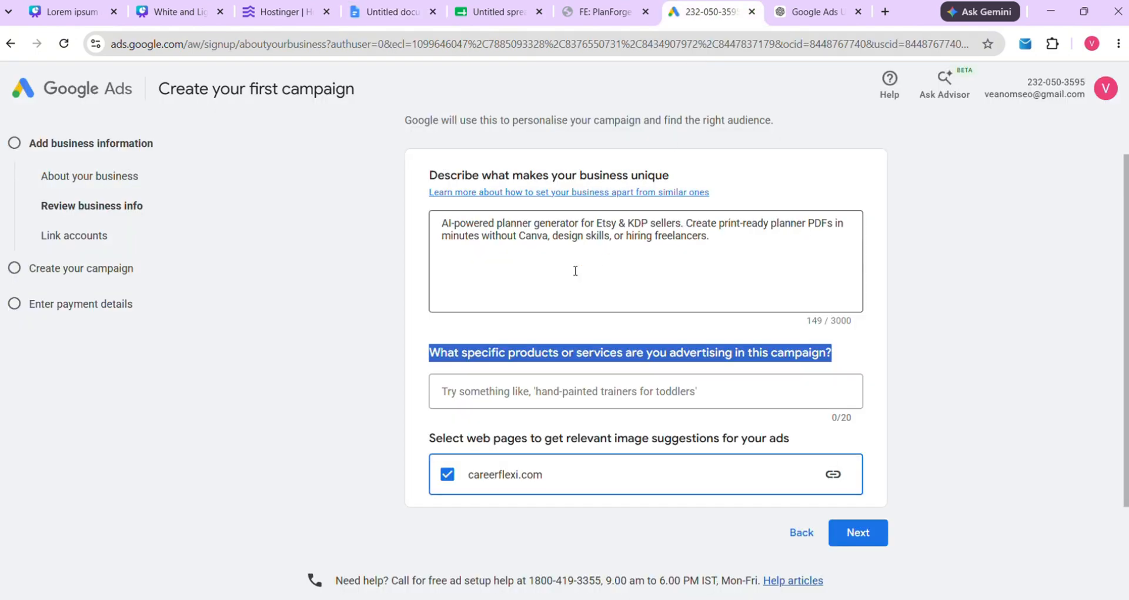
{"action": "left_click", "coordinate": [525, 389]}
{"action": "key", "text": "ctrl+v"}
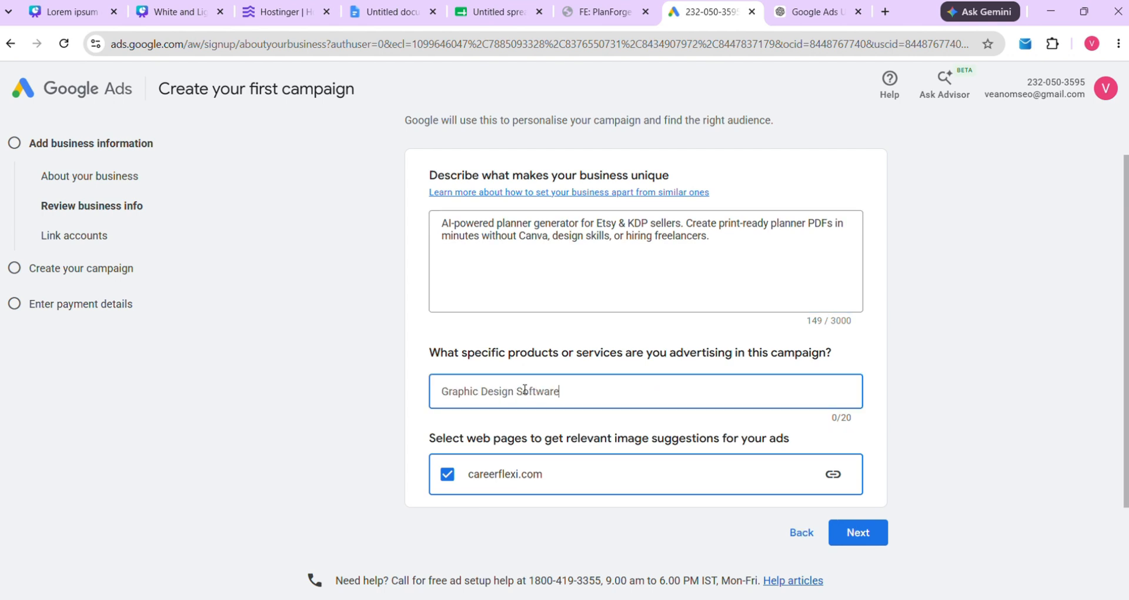
Copy 'Desktop Publishing Software' from the notes and paste it as a product
{"action": "left_click", "coordinate": [397, 13]}
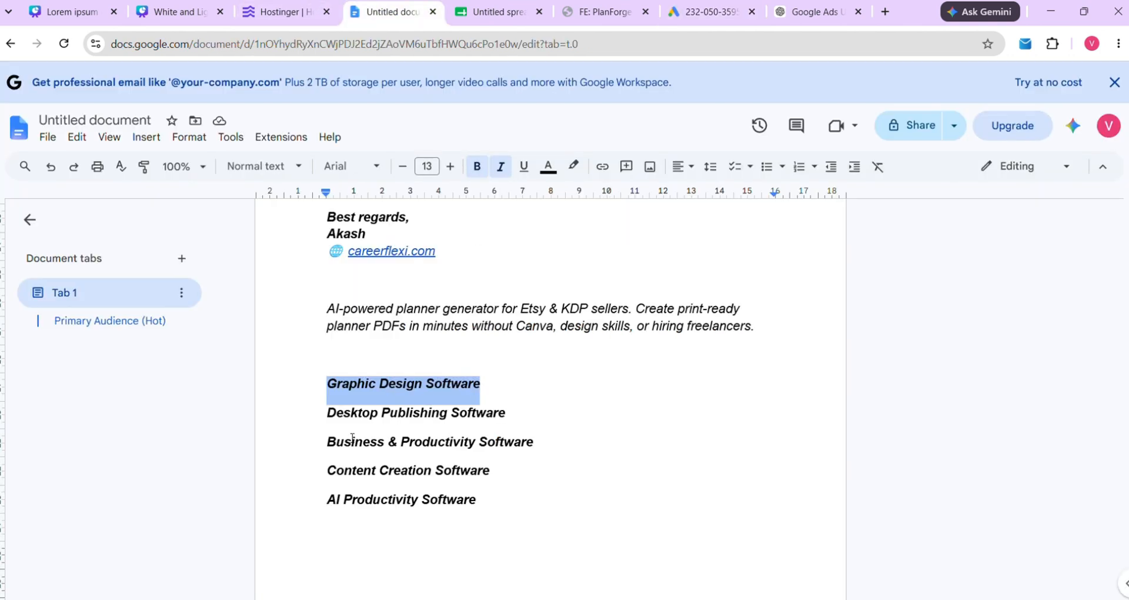
{"action": "left_click_drag", "start_coordinate": [327, 413], "coordinate": [515, 419]}
{"action": "right_click", "coordinate": [443, 419]}
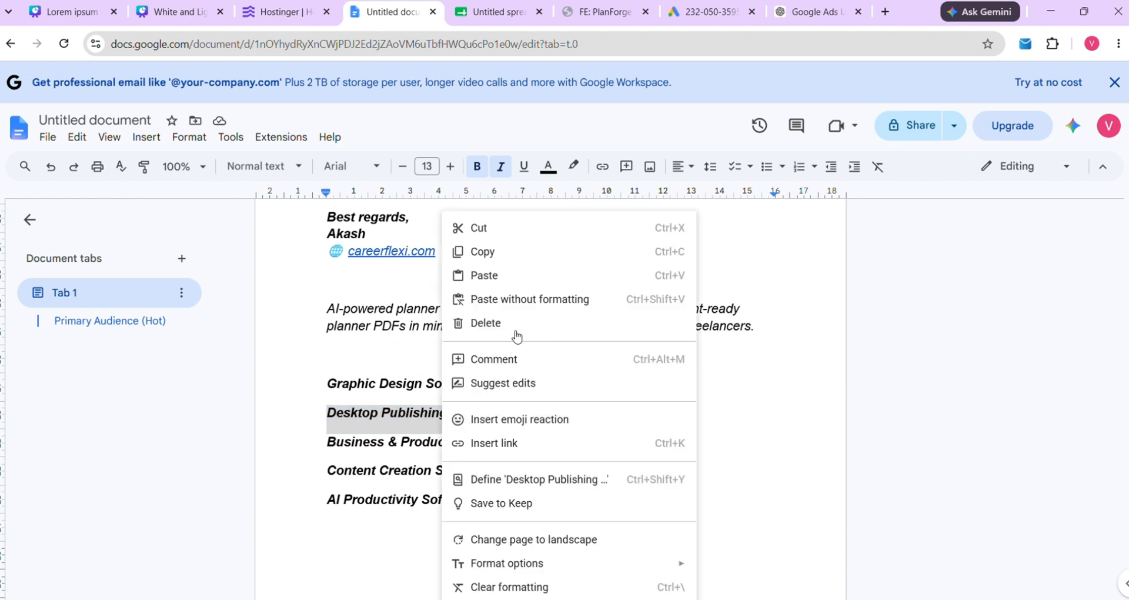
{"action": "left_click", "coordinate": [488, 252]}
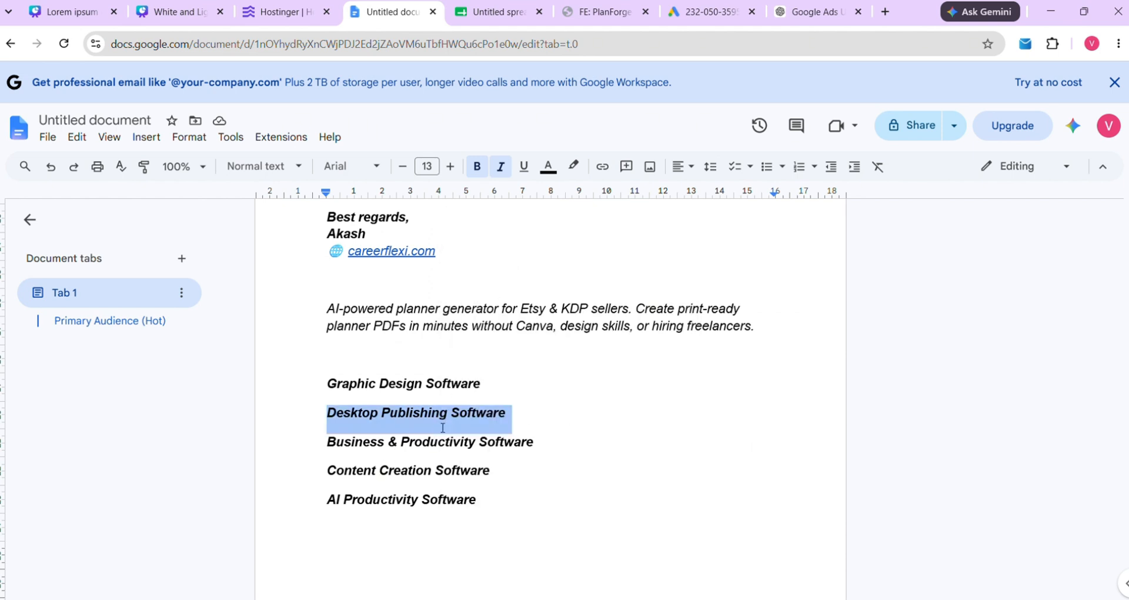
{"action": "left_click", "coordinate": [709, 12]}
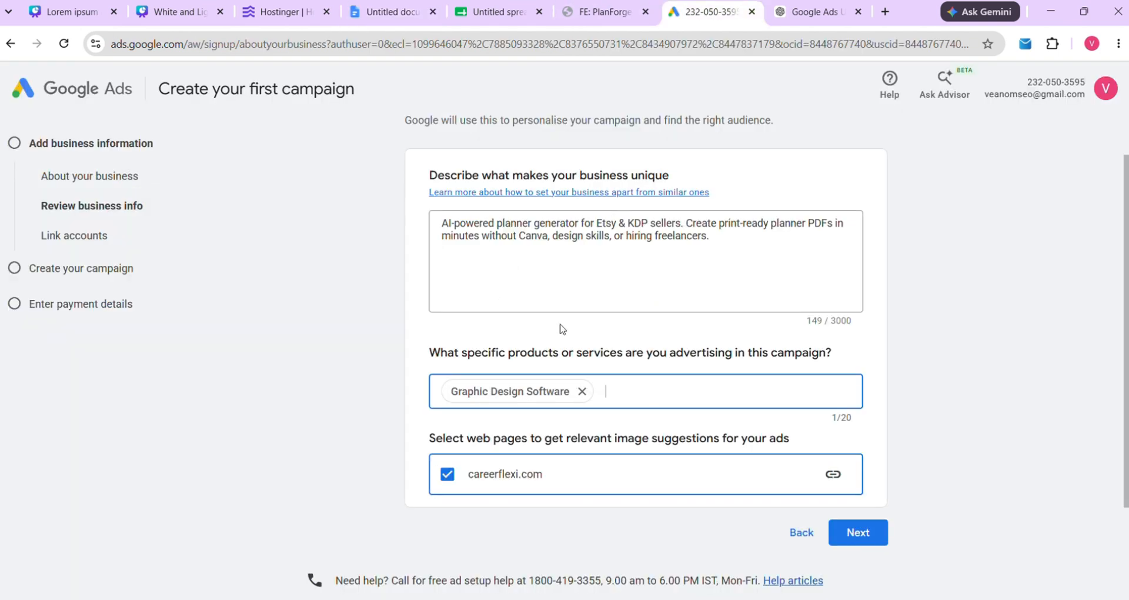
{"action": "key", "text": "ctrl+v"}
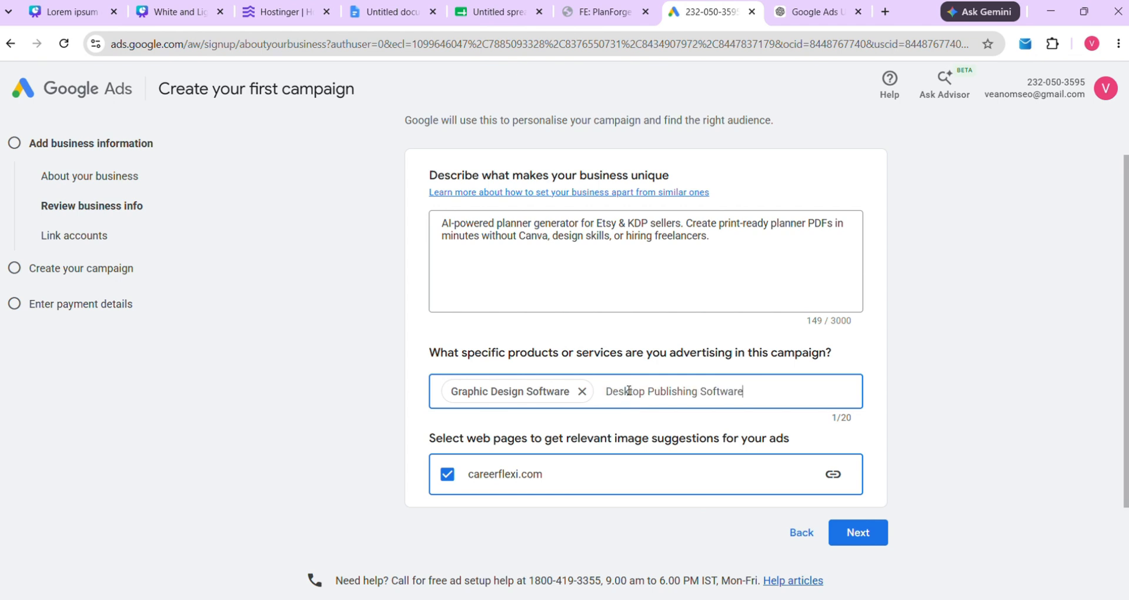
Replace the Docs line 'Business & Productivity Software' with 'Desktop Publishing Software' and paste it into products
{"action": "left_click", "coordinate": [382, 11]}
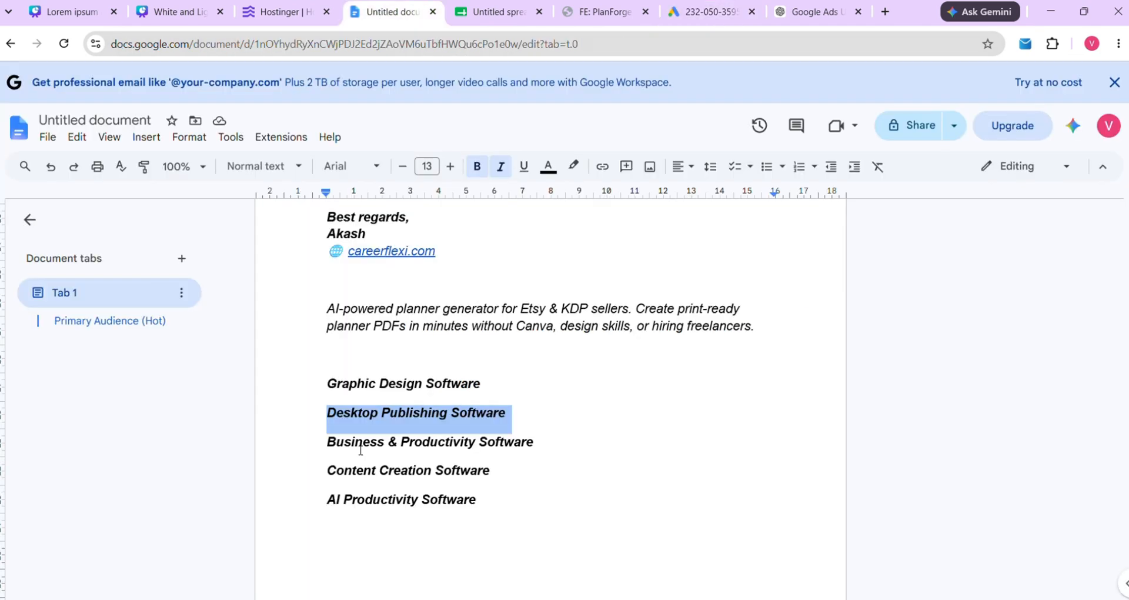
{"action": "left_click_drag", "start_coordinate": [325, 449], "coordinate": [545, 451]}
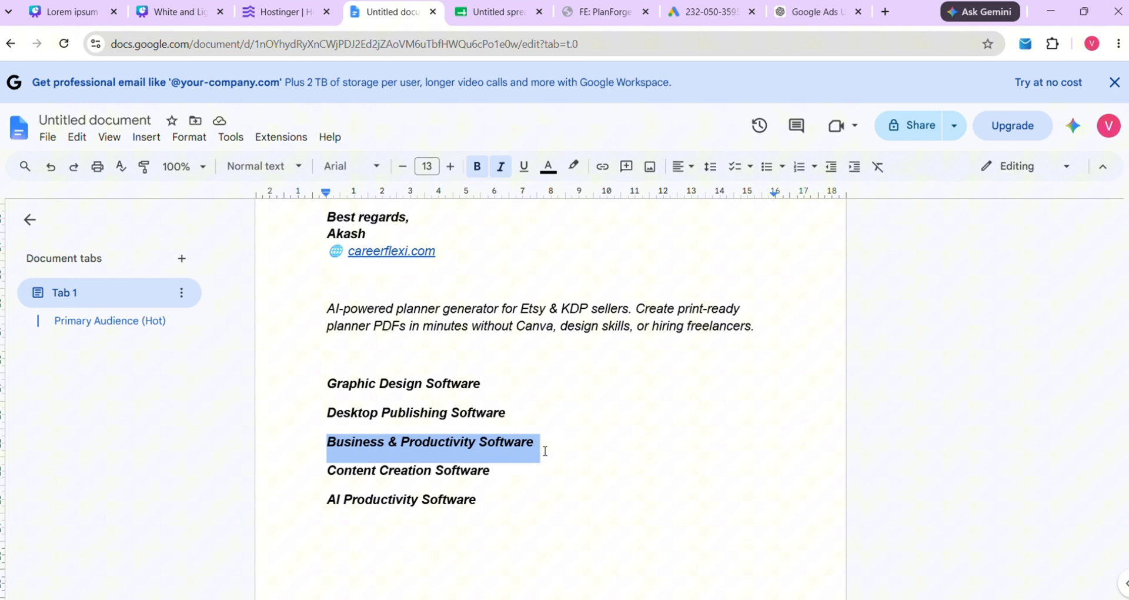
{"action": "right_click", "coordinate": [488, 448]}
{"action": "left_click", "coordinate": [553, 272]}
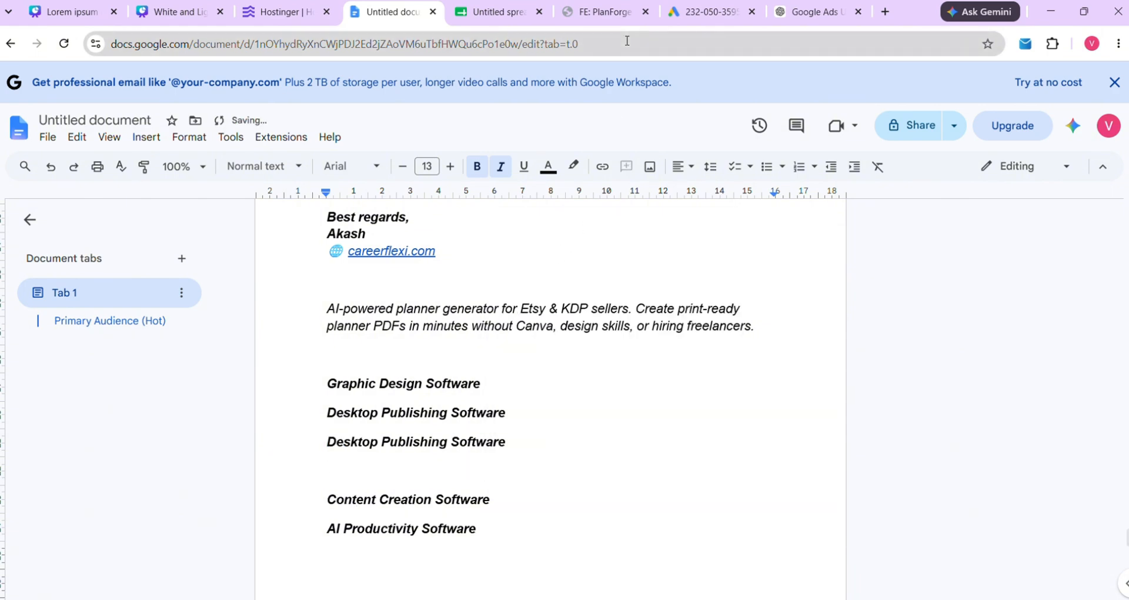
{"action": "left_click", "coordinate": [709, 11]}
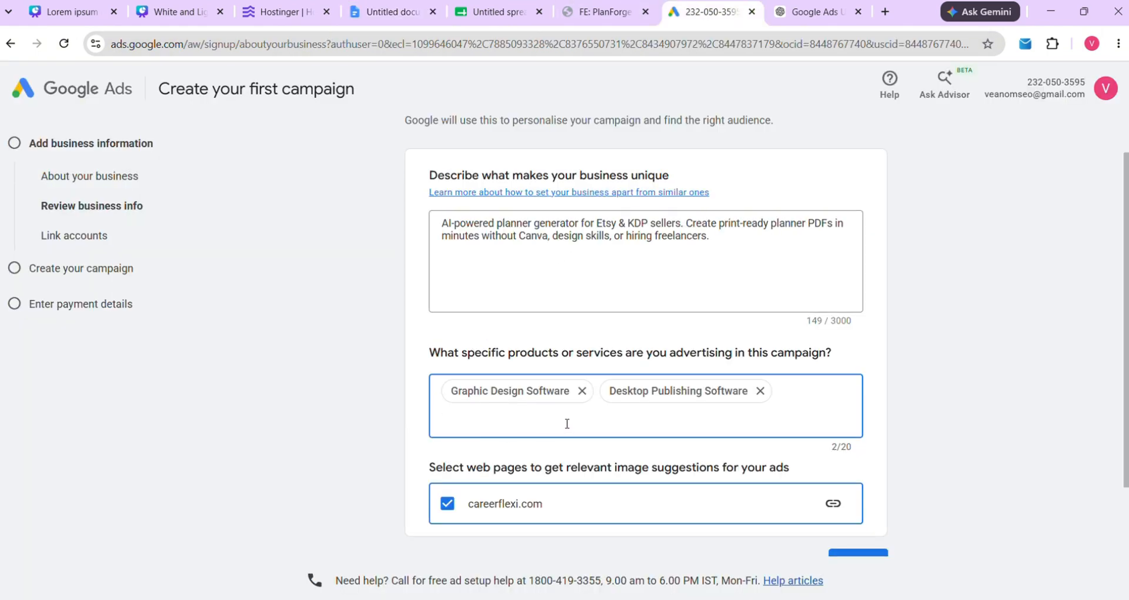
{"action": "key", "text": "ctrl+v"}
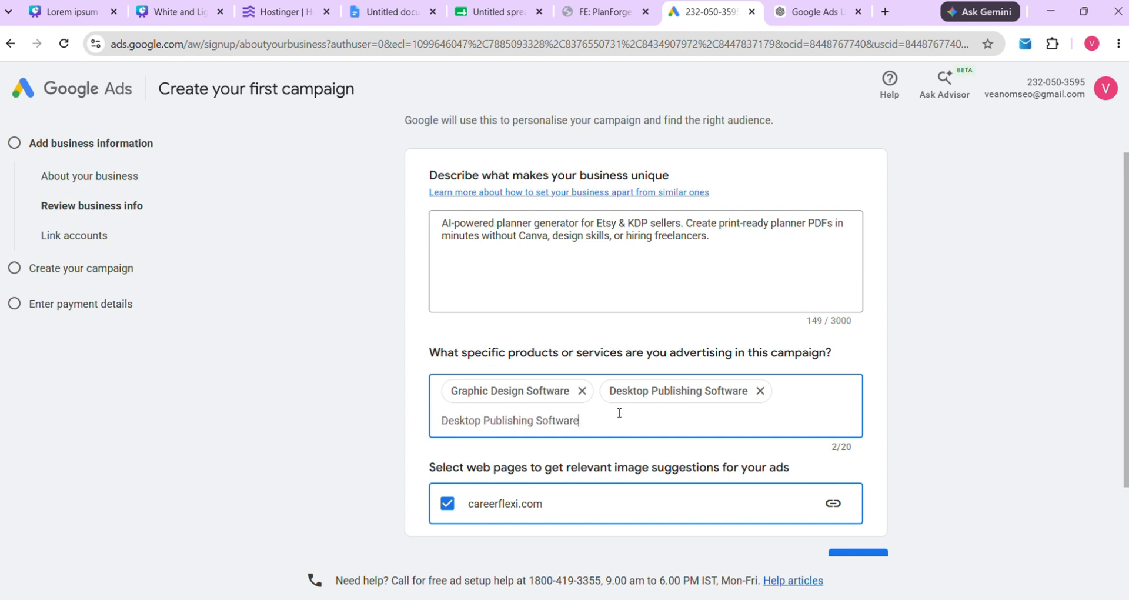
Copy 'Content Creation Software' from the notes and paste it into the products field
{"action": "left_click", "coordinate": [393, 12]}
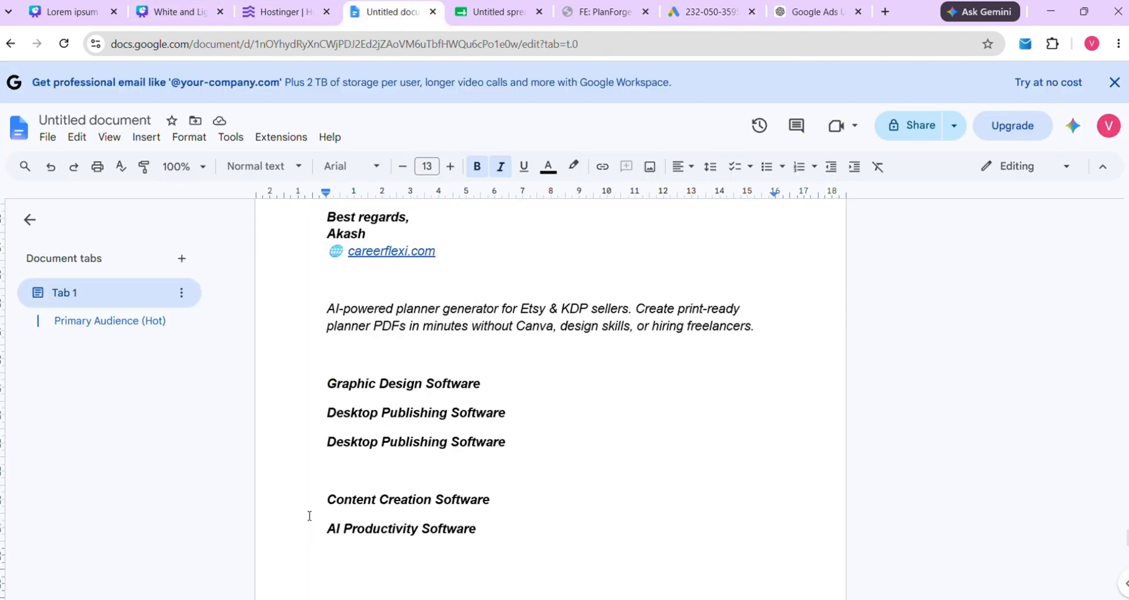
{"action": "triple_click", "coordinate": [494, 501]}
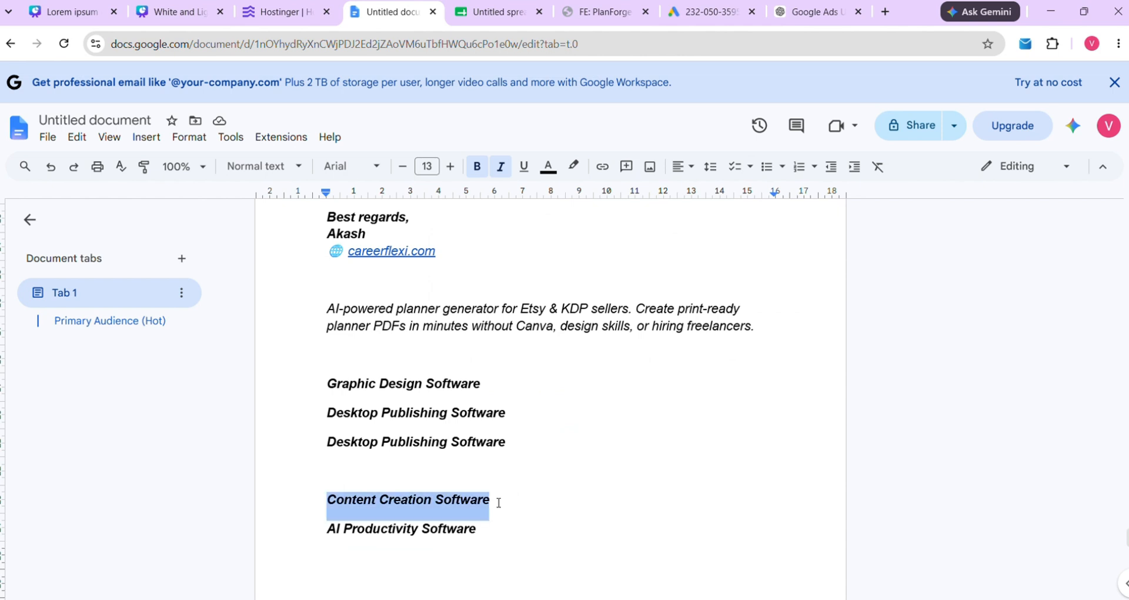
{"action": "right_click", "coordinate": [471, 507]}
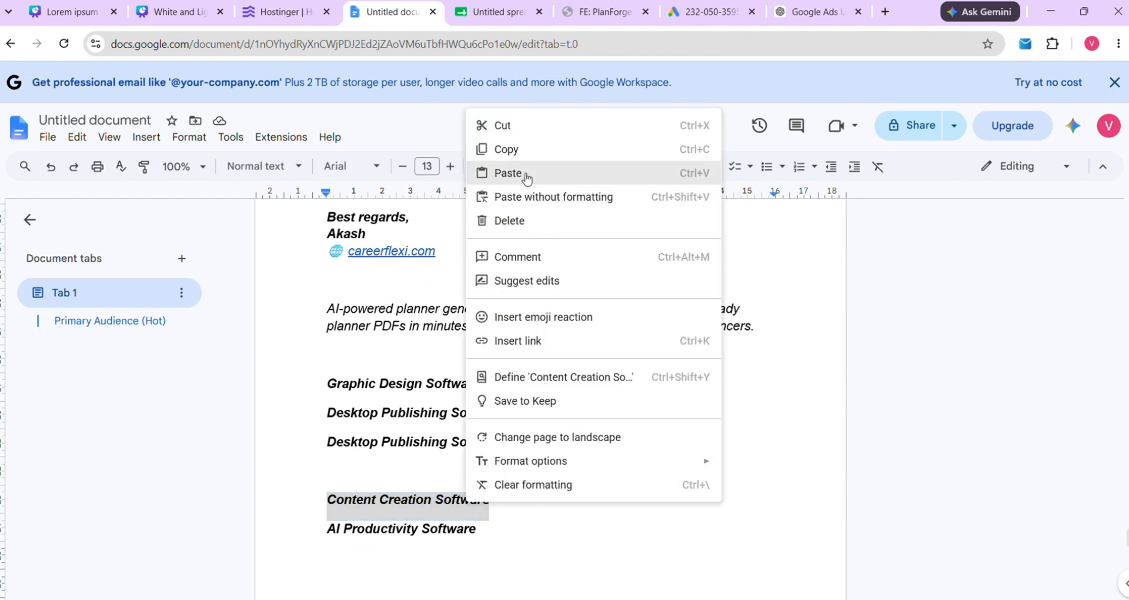
{"action": "left_click", "coordinate": [508, 150]}
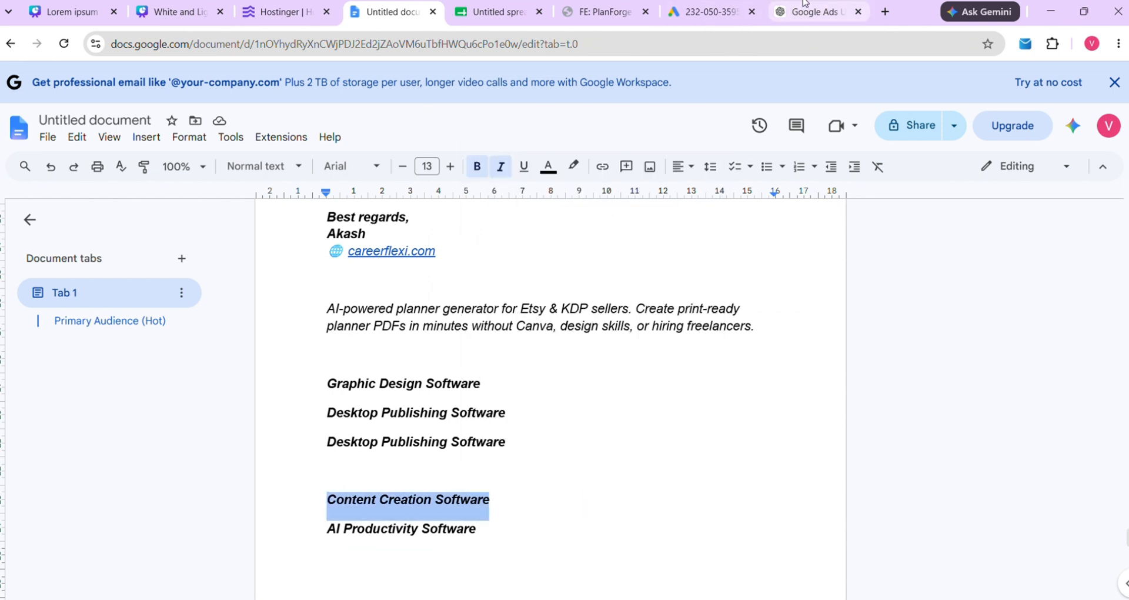
{"action": "left_click", "coordinate": [712, 11]}
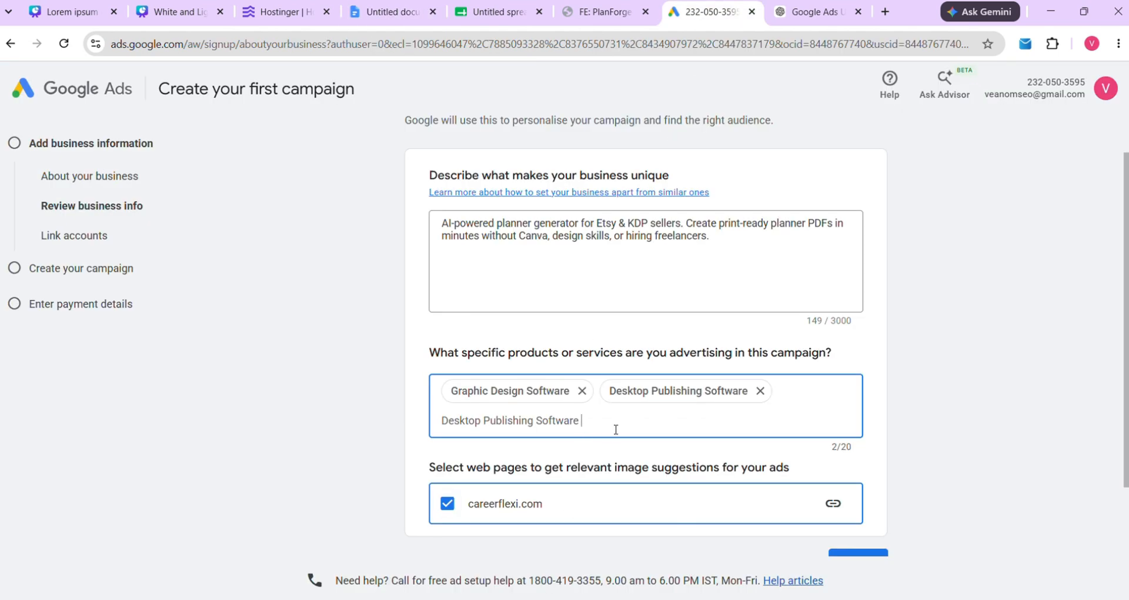
{"action": "key", "text": "ctrl+v"}
{"action": "key", "text": "Return"}
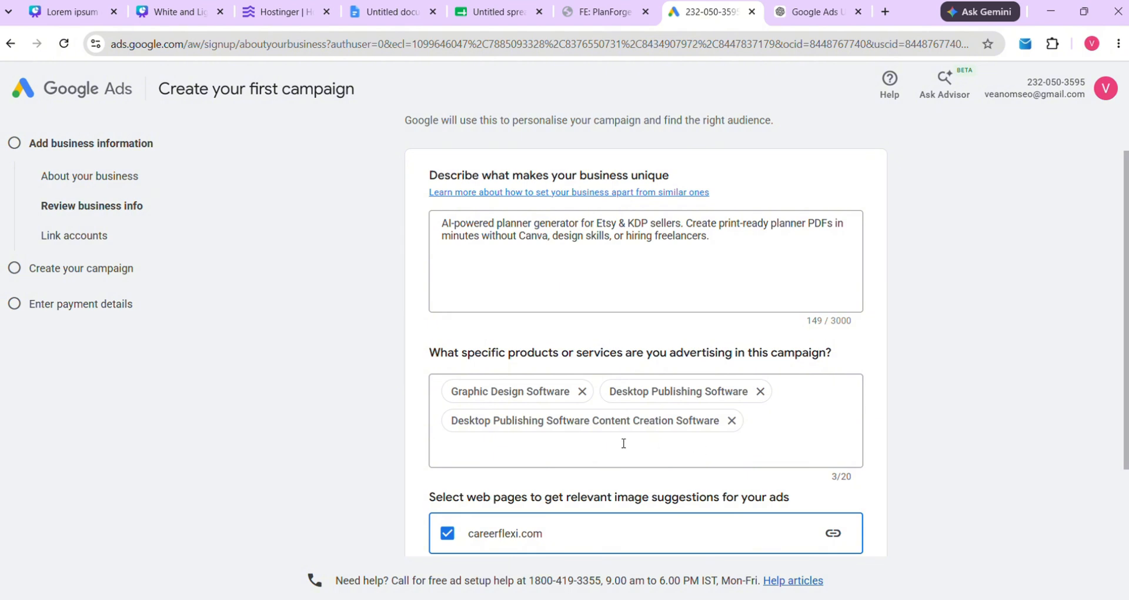
Delete the wrongly merged product entry and add 'Content Creation Software' as a product
{"action": "left_click", "coordinate": [599, 423]}
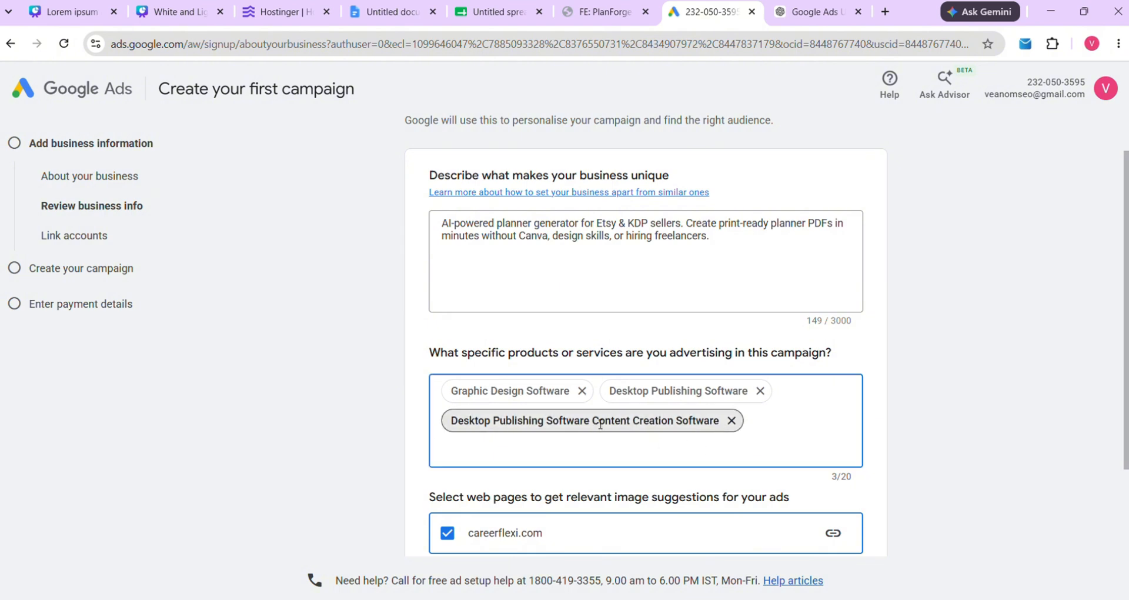
{"action": "left_click", "coordinate": [732, 421]}
{"action": "left_click", "coordinate": [629, 438]}
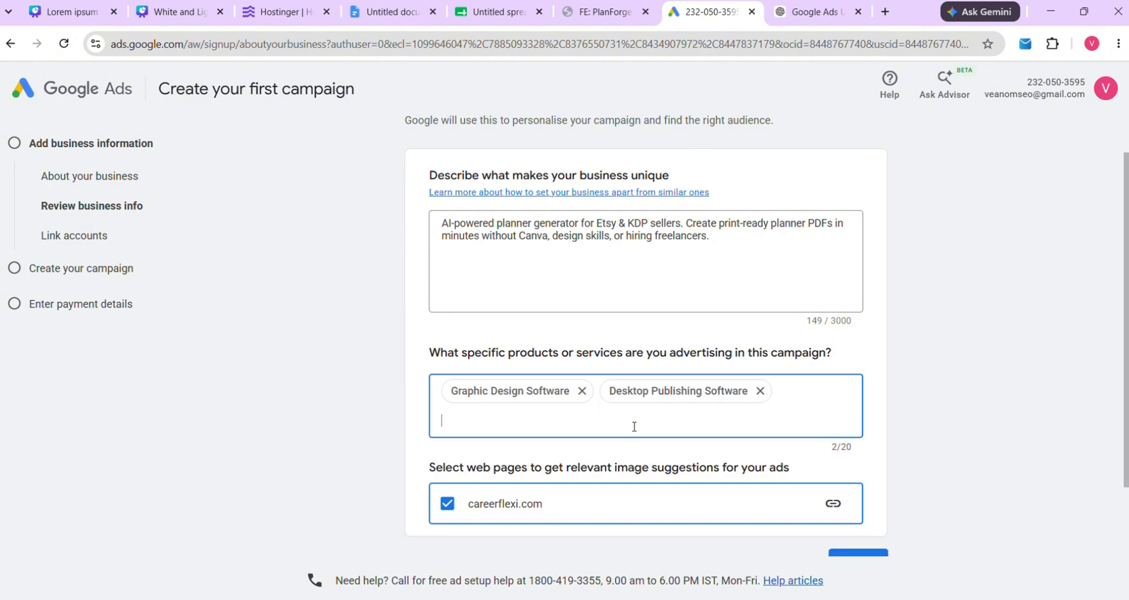
{"action": "type", "text": "Content Creation Software"}
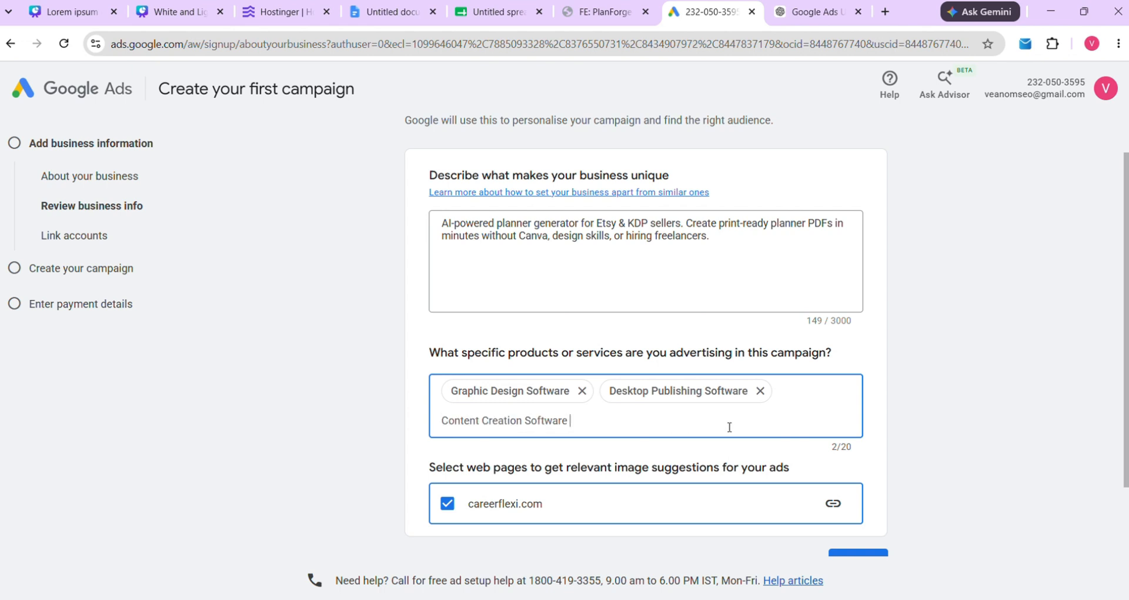
{"action": "key", "text": "Tab"}
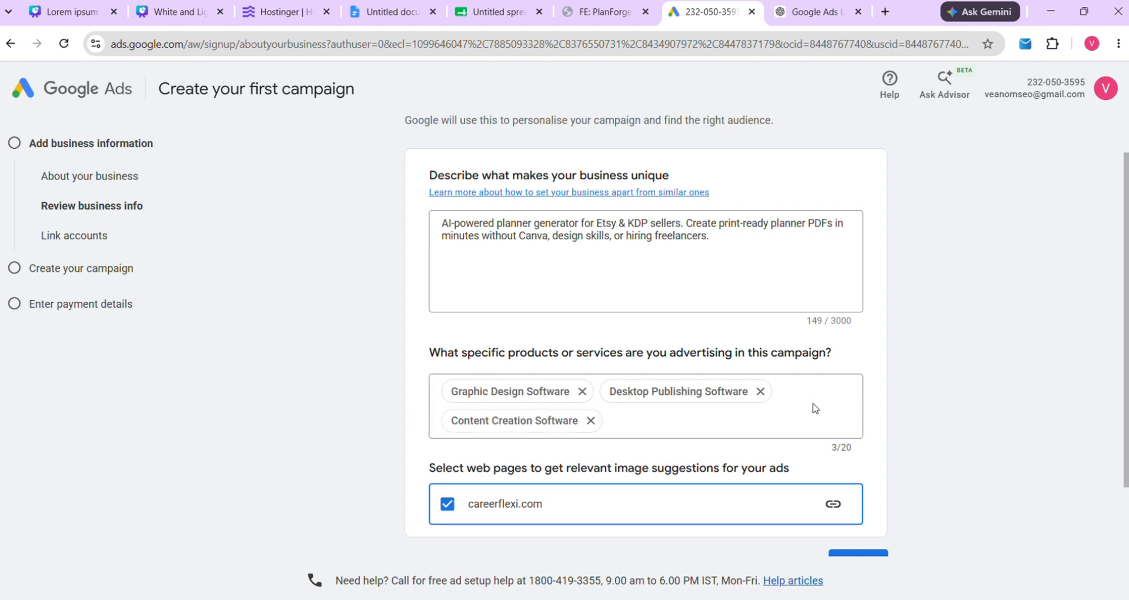
{"action": "left_click", "coordinate": [389, 13]}
Copy 'Desktop Publishing Software' from the notes and paste it into the products field
{"action": "left_click_drag", "start_coordinate": [329, 444], "coordinate": [510, 445]}
{"action": "right_click", "coordinate": [430, 450]}
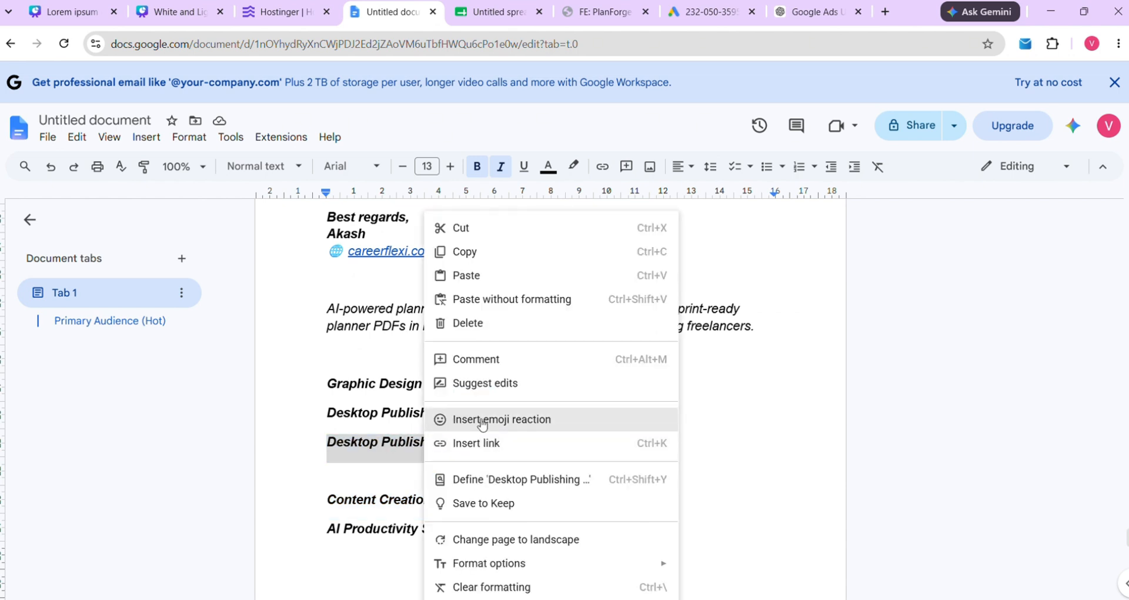
{"action": "left_click", "coordinate": [465, 252]}
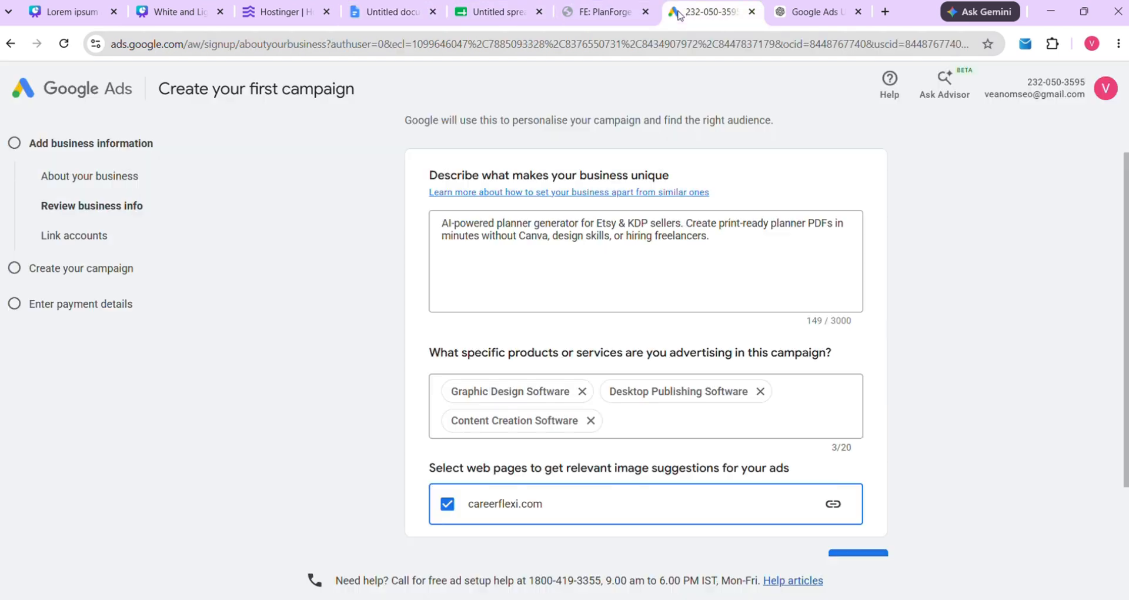
{"action": "left_click", "coordinate": [708, 12]}
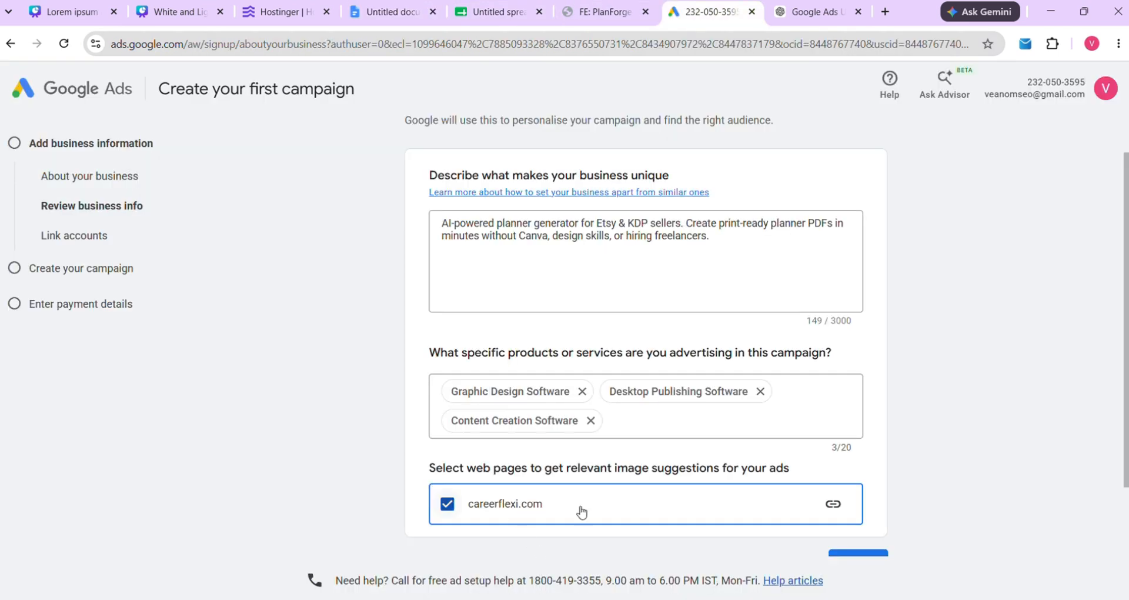
{"action": "left_click", "coordinate": [628, 429]}
{"action": "key", "text": "ctrl+v"}
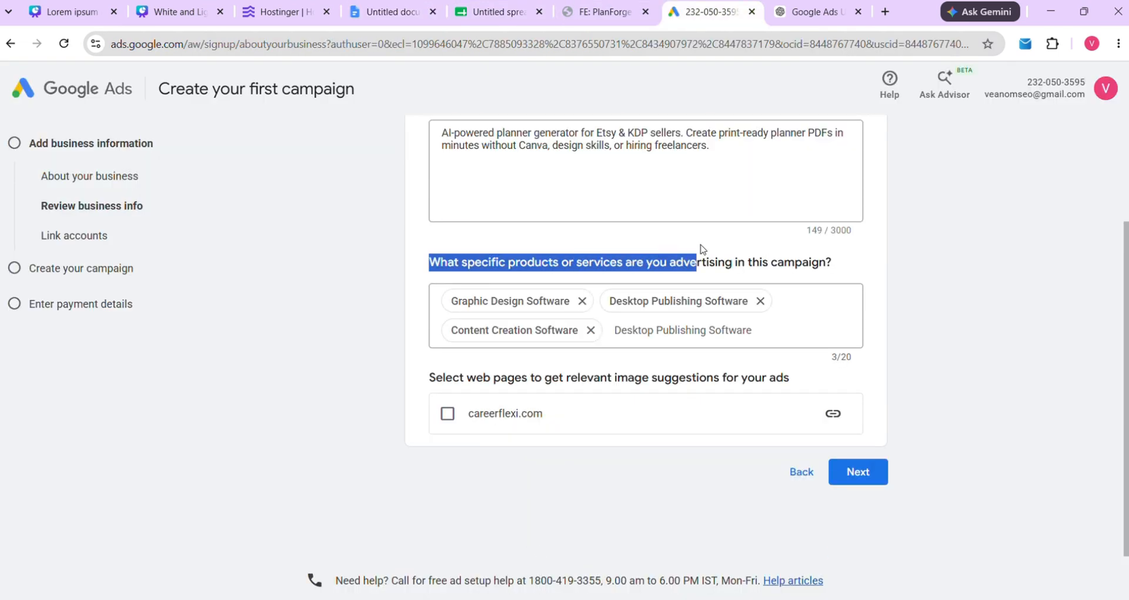
Tick careerflexi.com as the web page for image suggestions
{"action": "left_click_drag", "start_coordinate": [700, 248], "coordinate": [834, 255]}
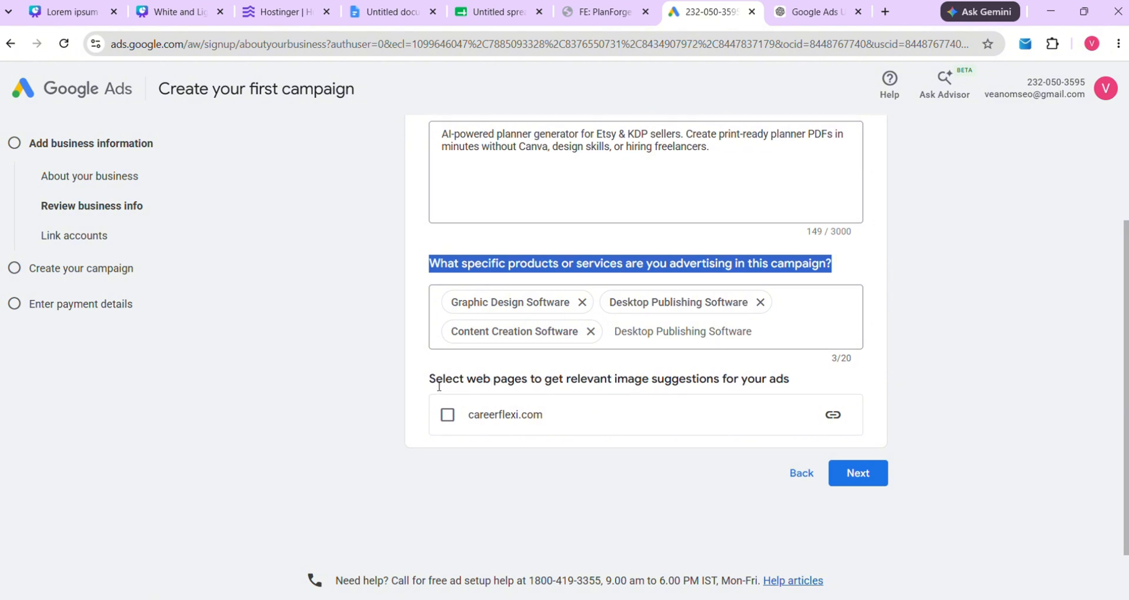
{"action": "left_click_drag", "start_coordinate": [430, 379], "coordinate": [803, 377]}
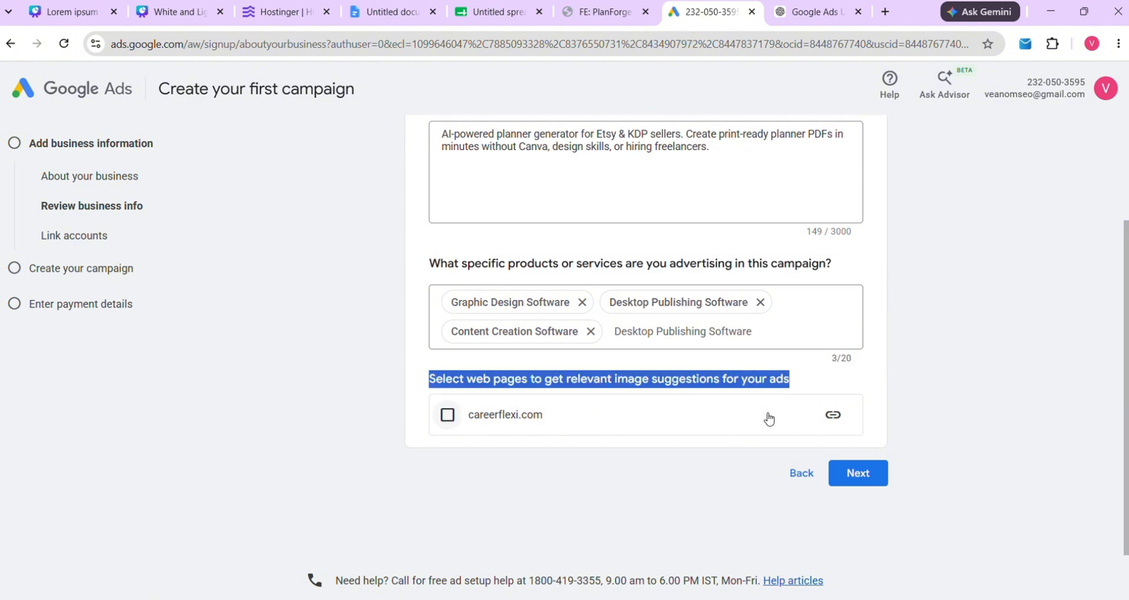
{"action": "left_click", "coordinate": [448, 416]}
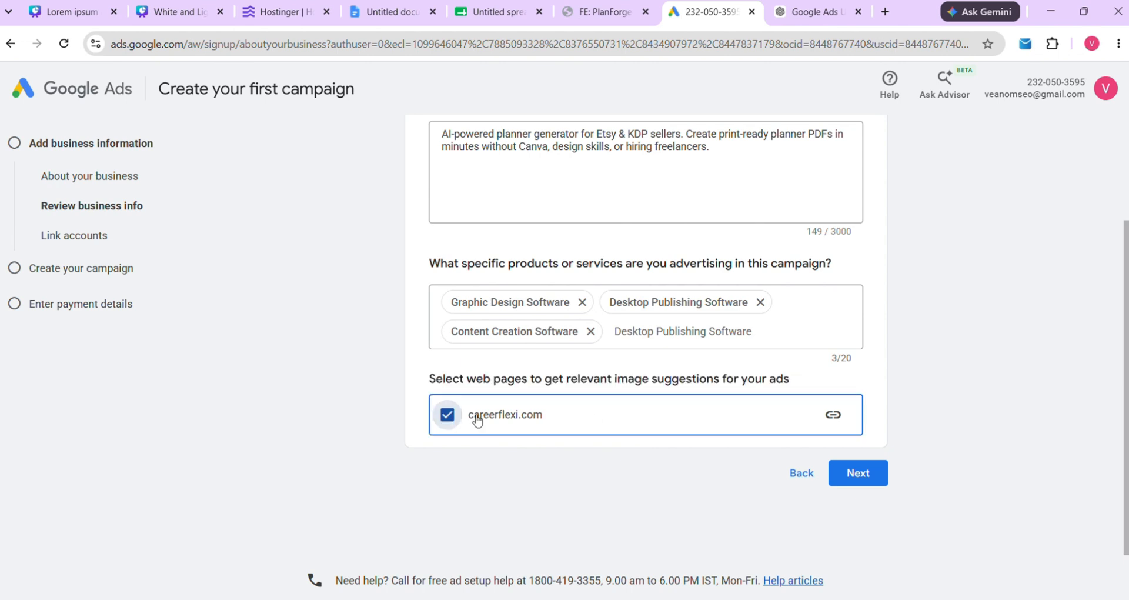
Continue past Review business info and skip the Link accounts page
{"action": "left_click", "coordinate": [868, 473]}
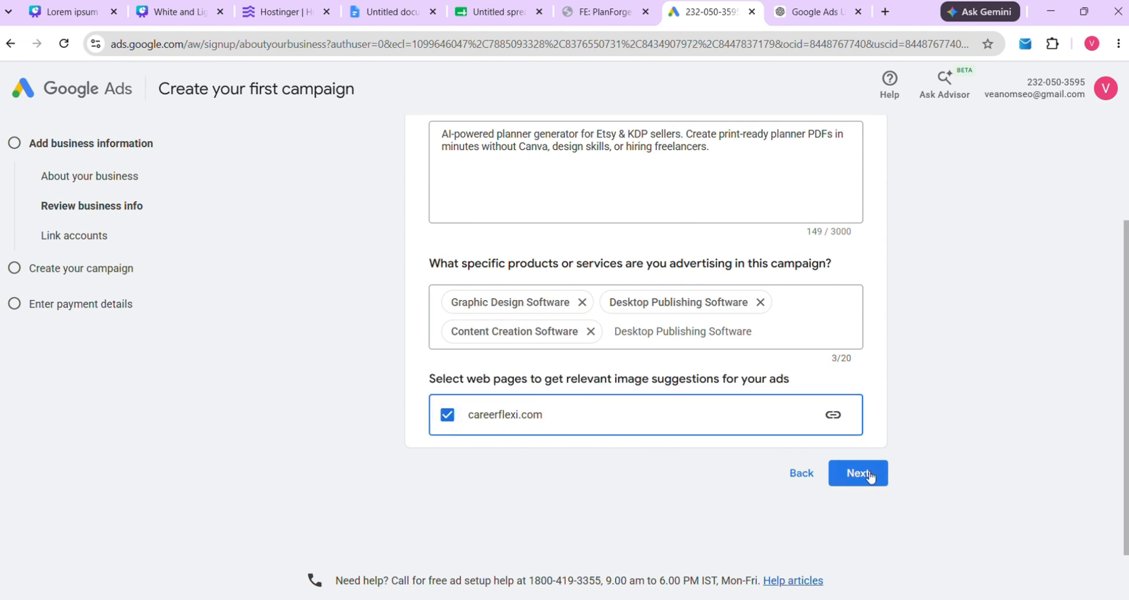
{"action": "scroll", "coordinate": [641, 411], "scroll_direction": "up", "scroll_amount": 2}
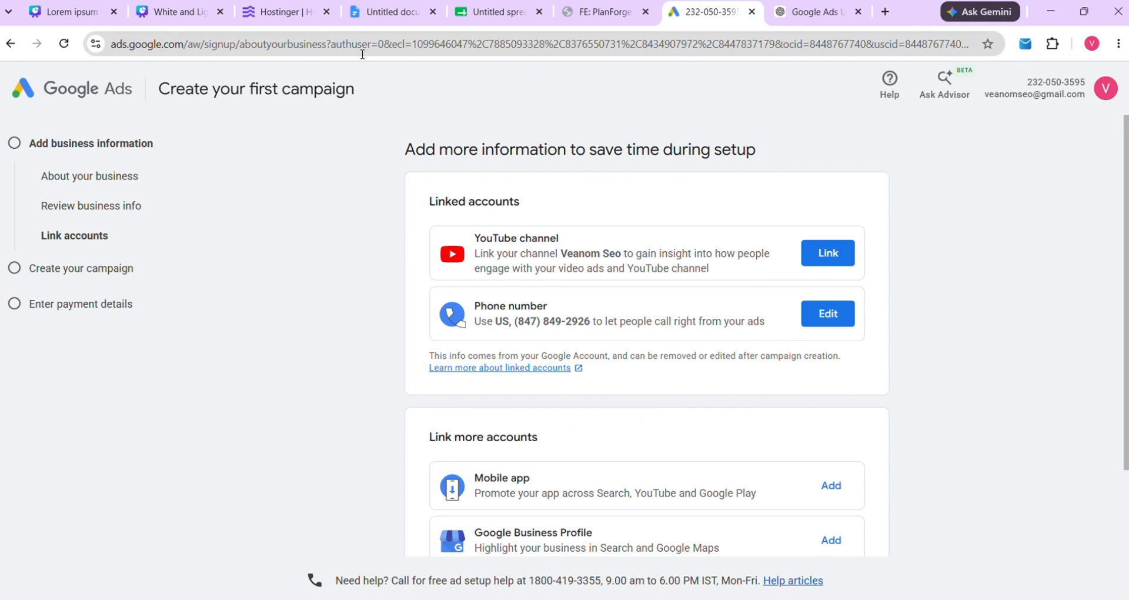
{"action": "left_click_drag", "start_coordinate": [387, 150], "coordinate": [794, 144]}
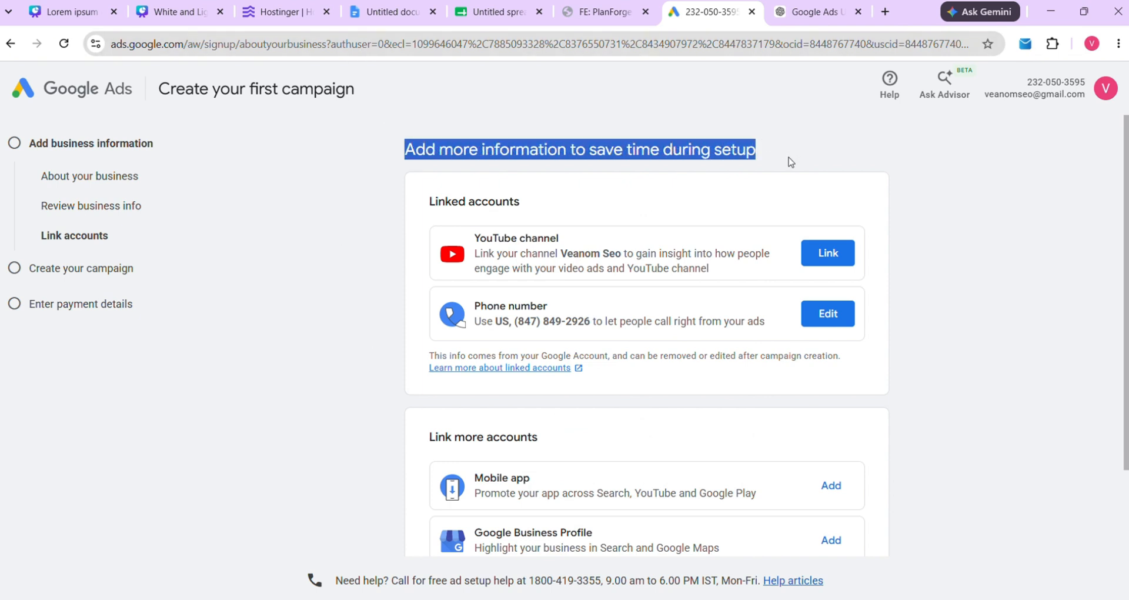
{"action": "scroll", "coordinate": [647, 223], "scroll_direction": "down", "scroll_amount": 2}
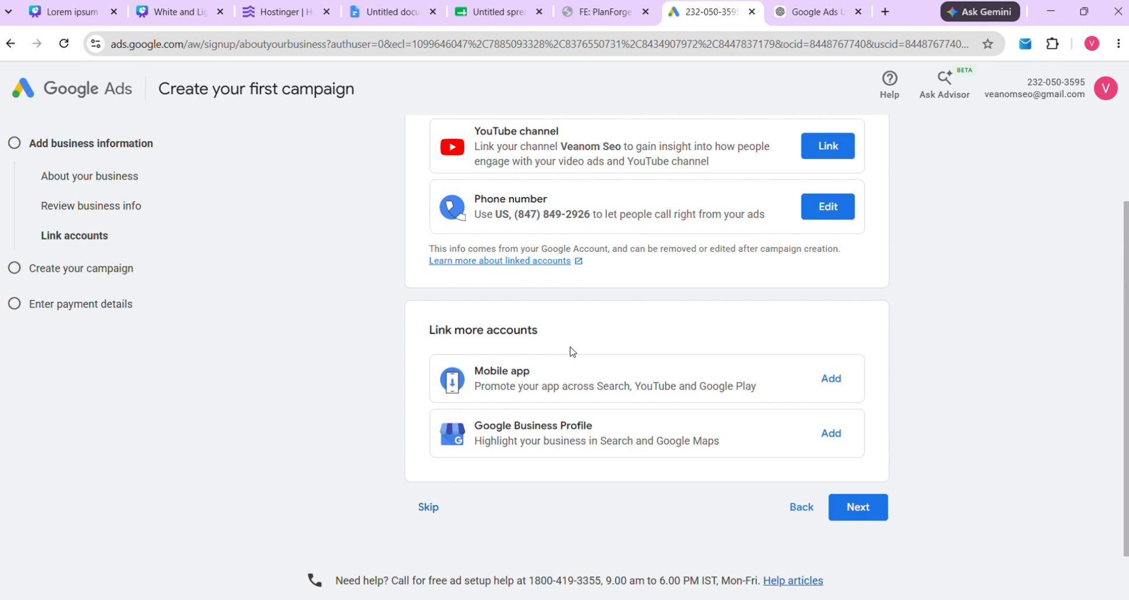
{"action": "scroll", "coordinate": [535, 404], "scroll_direction": "up", "scroll_amount": 1}
{"action": "scroll", "coordinate": [500, 402], "scroll_direction": "down", "scroll_amount": 1}
{"action": "left_click", "coordinate": [430, 506]}
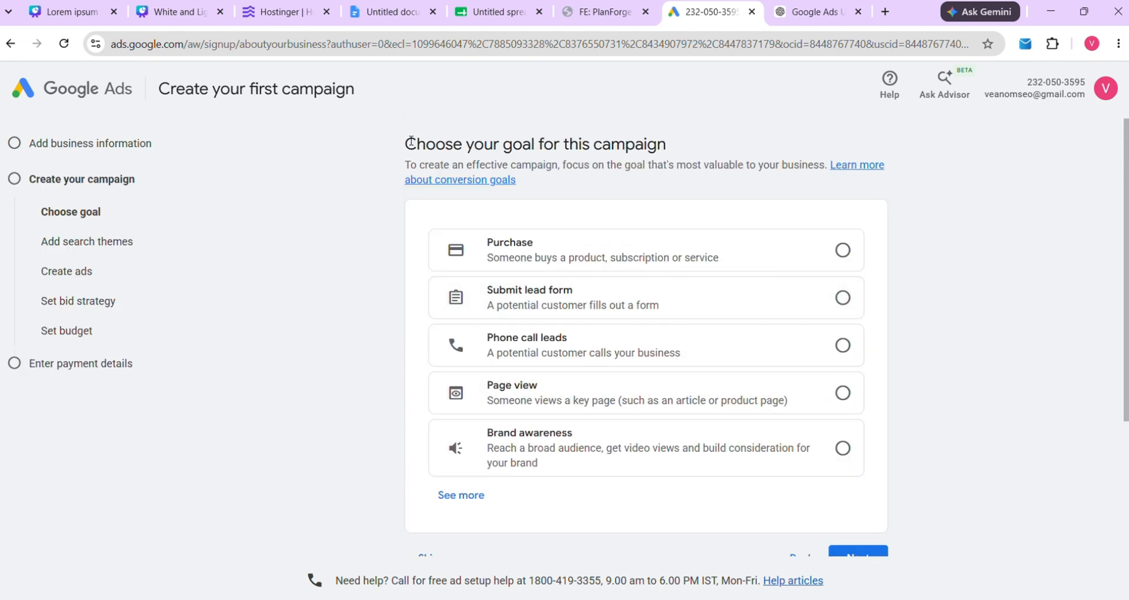
Skip the campaign goal choice and review Search as the suggested campaign type
{"action": "left_click_drag", "start_coordinate": [402, 145], "coordinate": [700, 145]}
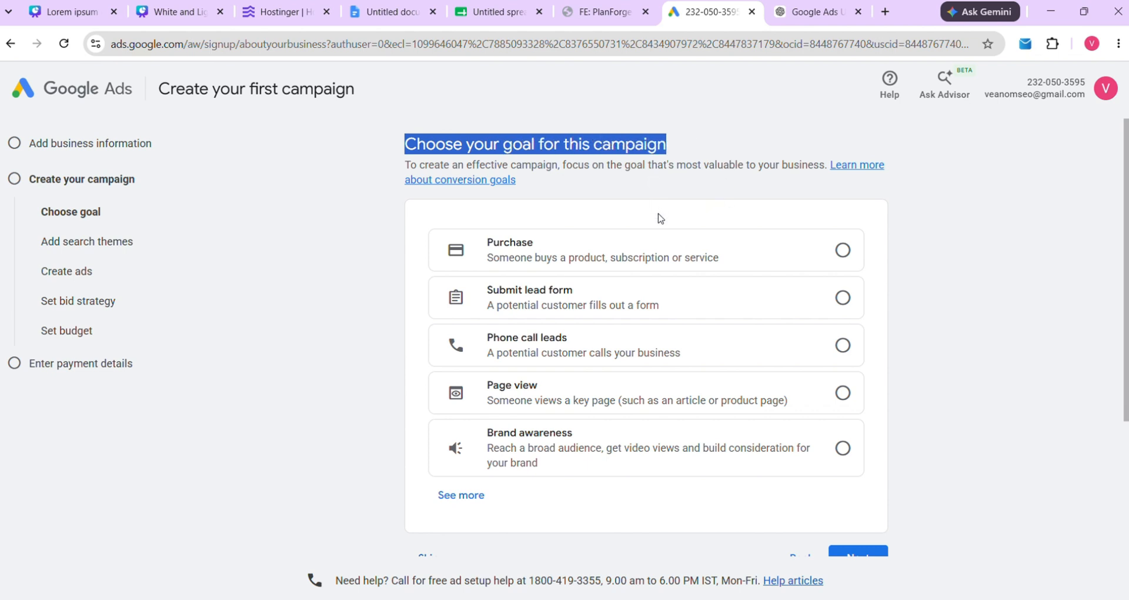
{"action": "scroll", "coordinate": [658, 185], "scroll_direction": "down", "scroll_amount": 1}
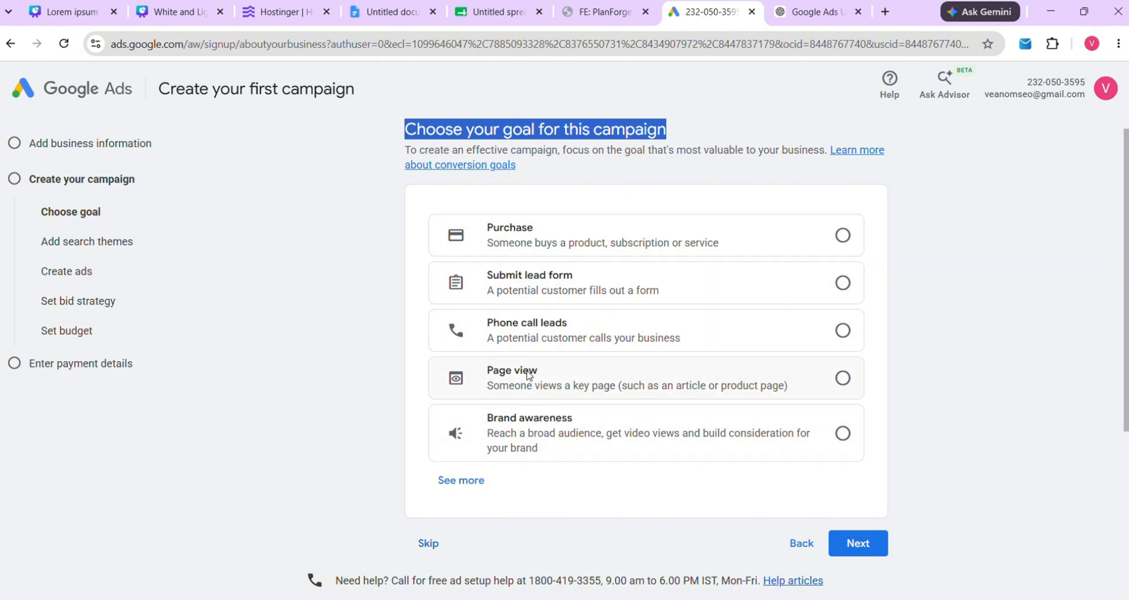
{"action": "left_click", "coordinate": [432, 538]}
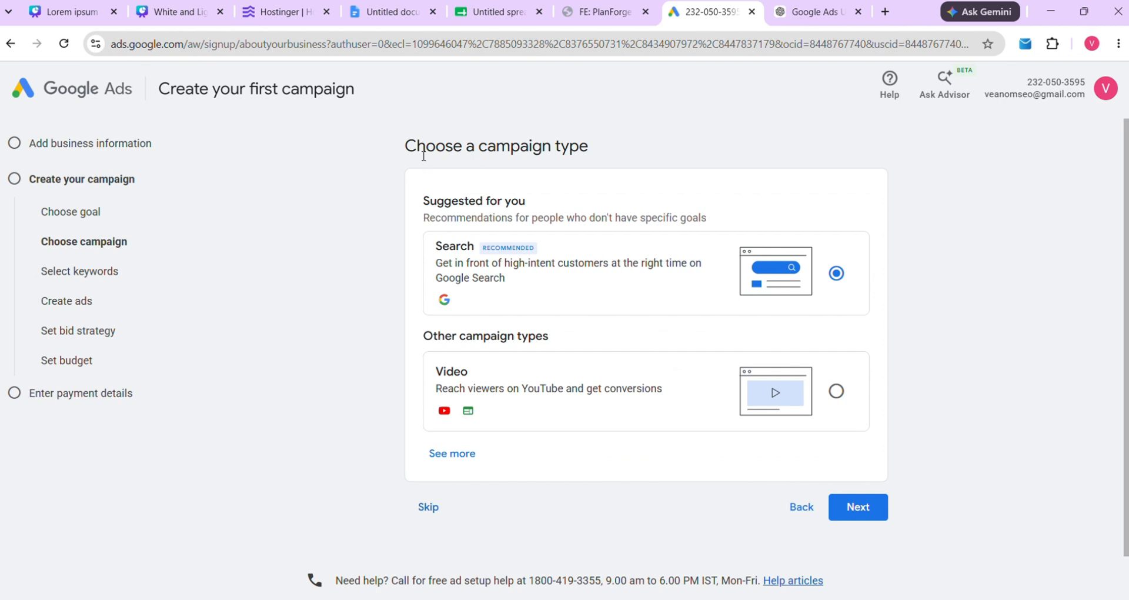
{"action": "left_click_drag", "start_coordinate": [411, 152], "coordinate": [606, 147]}
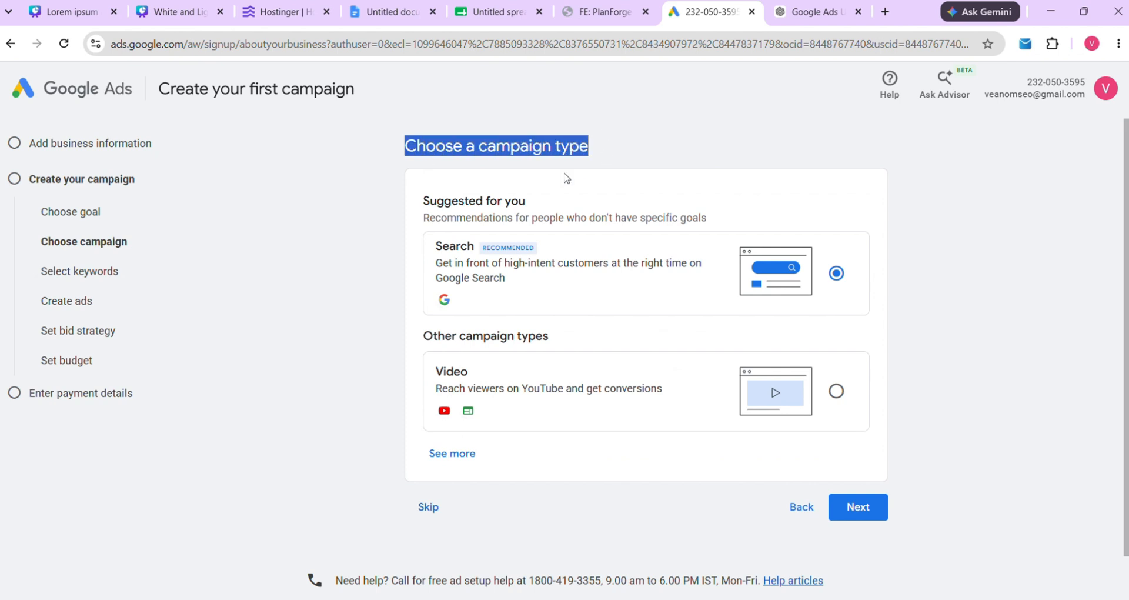
{"action": "left_click_drag", "start_coordinate": [421, 199], "coordinate": [558, 202]}
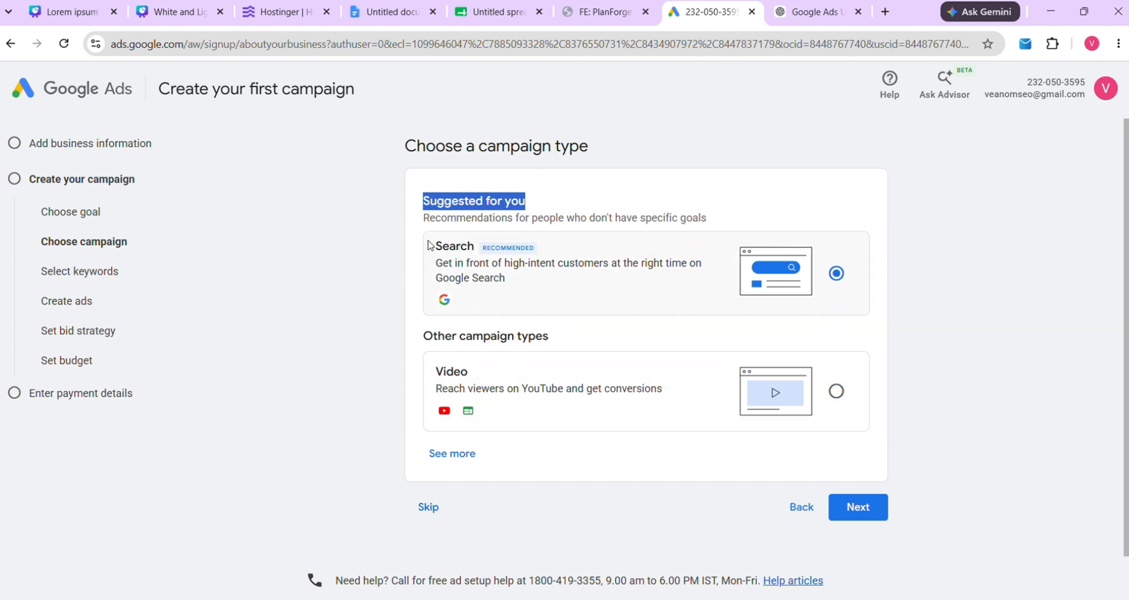
{"action": "left_click_drag", "start_coordinate": [428, 245], "coordinate": [500, 257]}
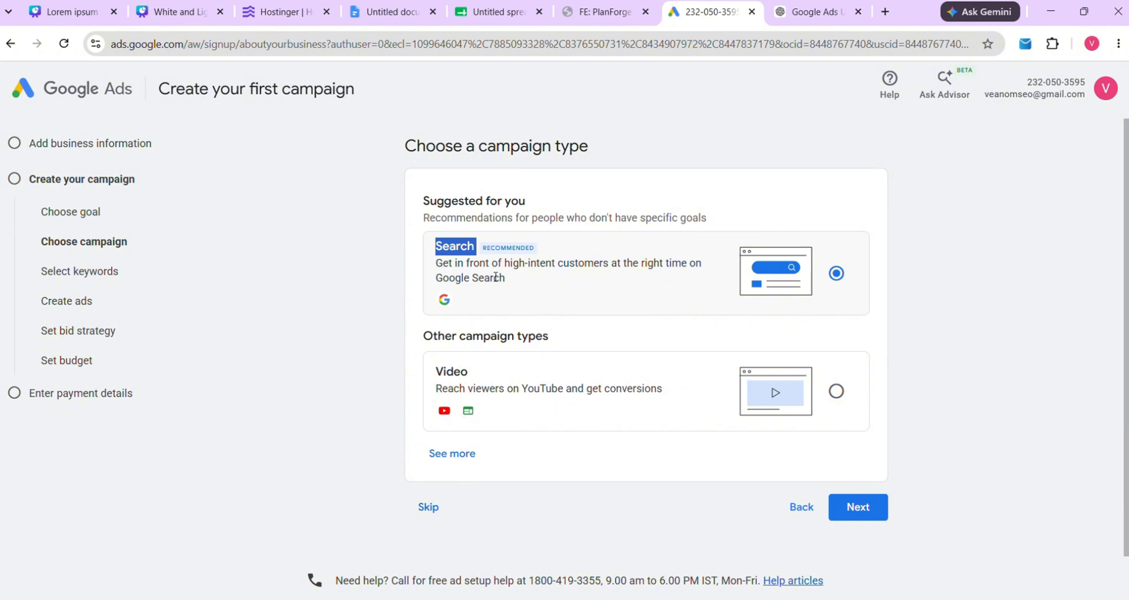
In a new tab, search Google for 'digital marketing' and browse the results
{"action": "left_click", "coordinate": [894, 10]}
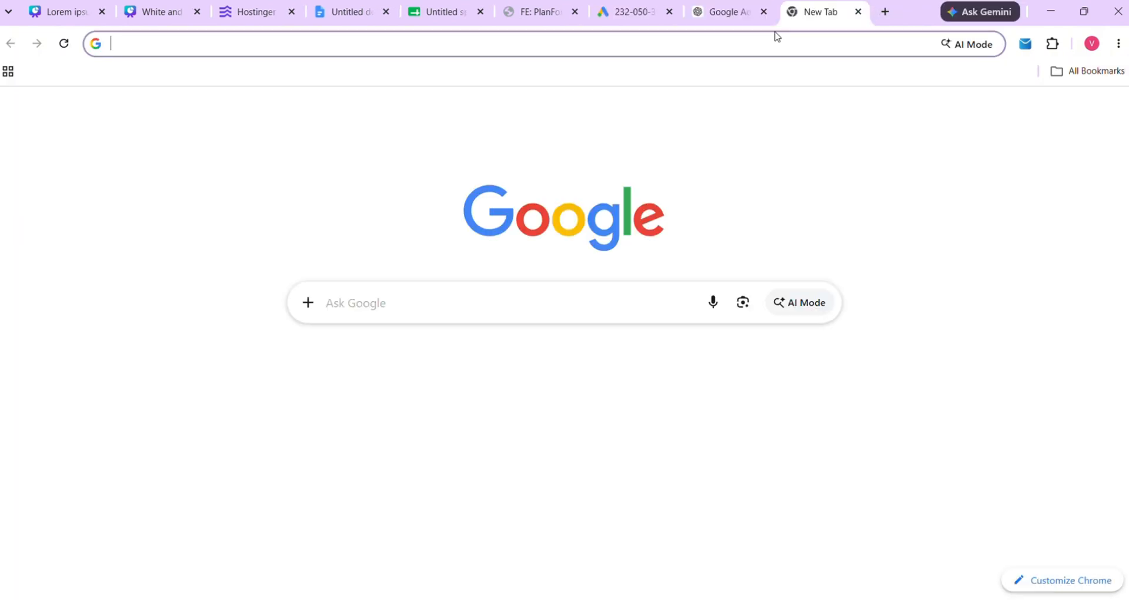
{"action": "left_click", "coordinate": [359, 294]}
{"action": "type", "text": "g"}
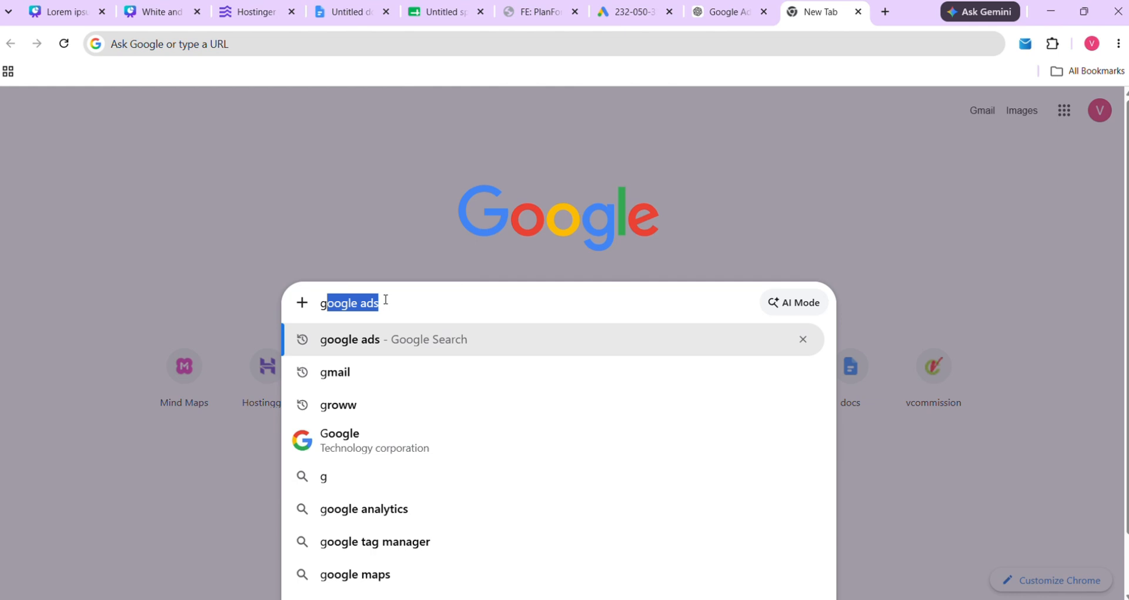
{"action": "key", "text": "BackSpace"}
{"action": "key", "text": "BackSpace"}
{"action": "type", "text": "dig"}
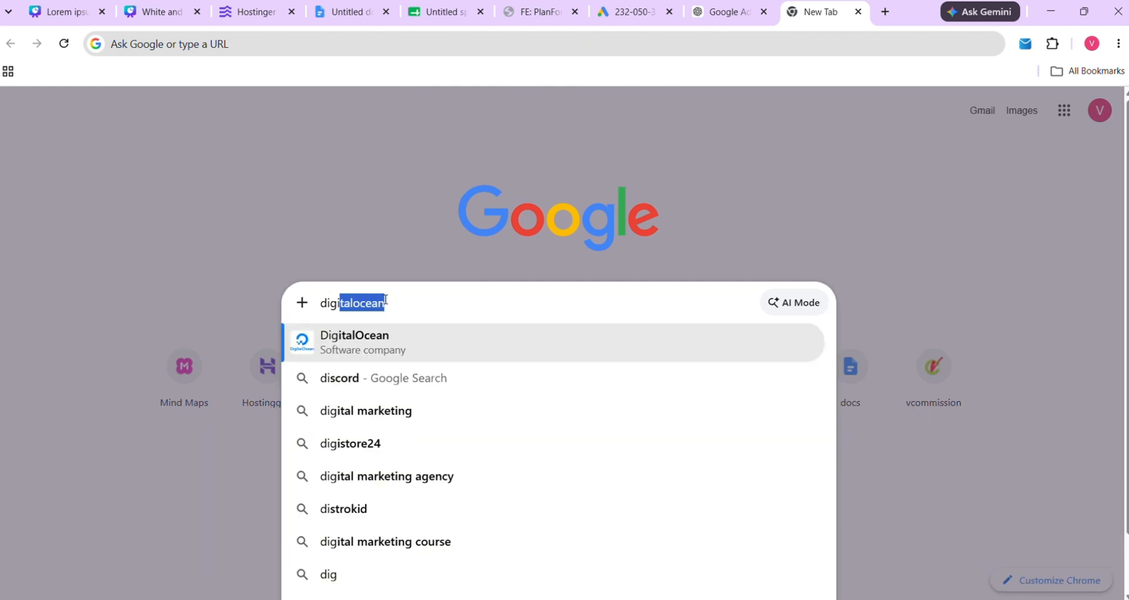
{"action": "type", "text": "ital marketing"}
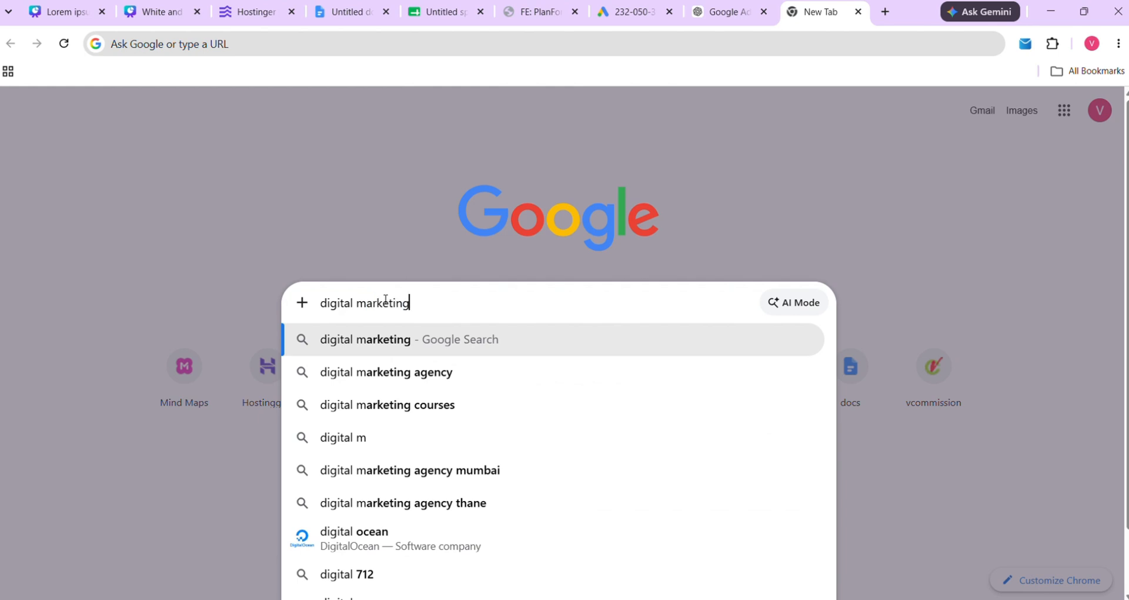
{"action": "key", "text": "Escape"}
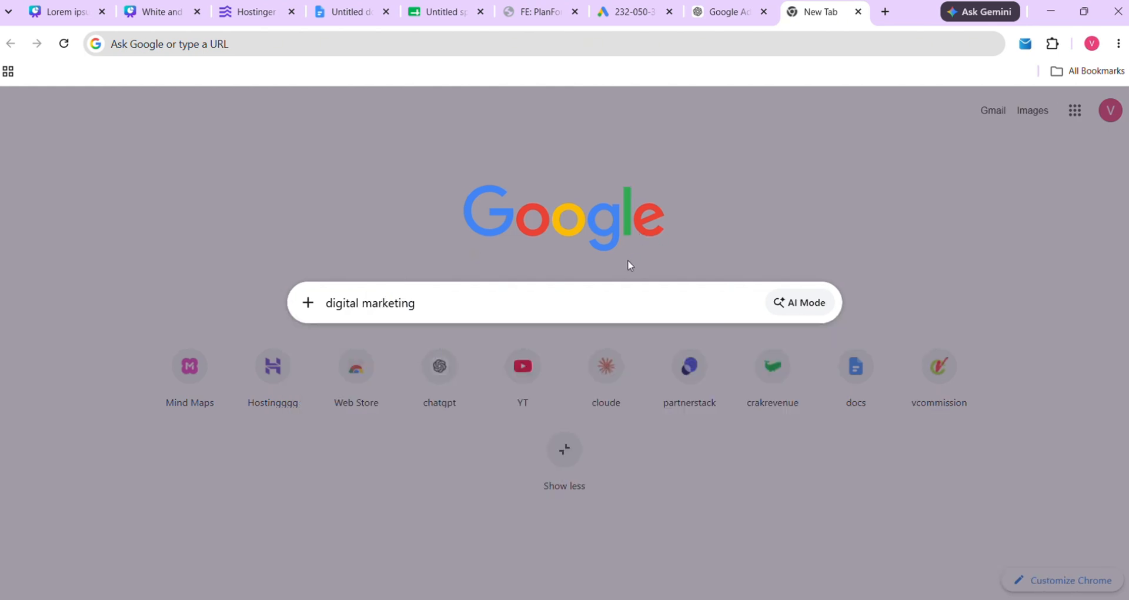
{"action": "key", "text": "shift+Return"}
{"action": "key", "text": "BackSpace"}
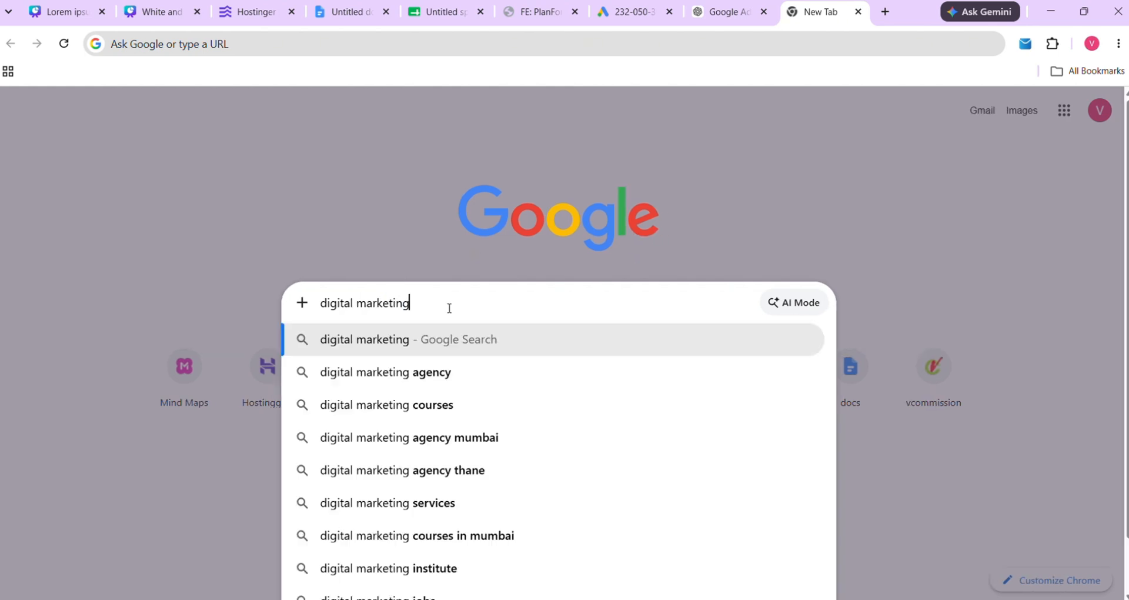
{"action": "key", "text": "Return"}
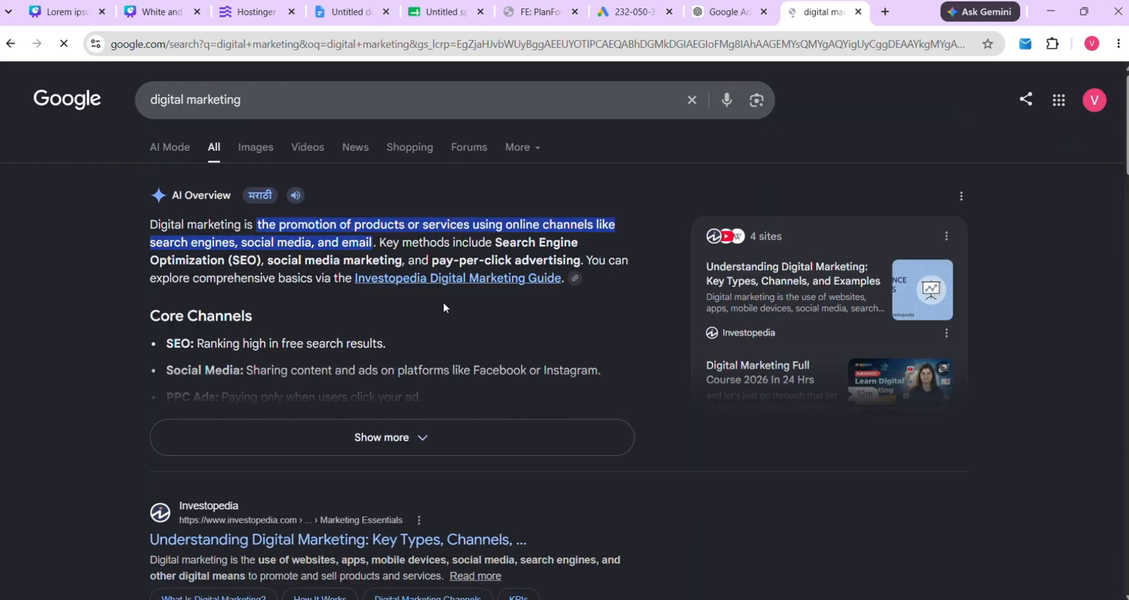
{"action": "scroll", "coordinate": [319, 297], "scroll_direction": "down", "scroll_amount": 20}
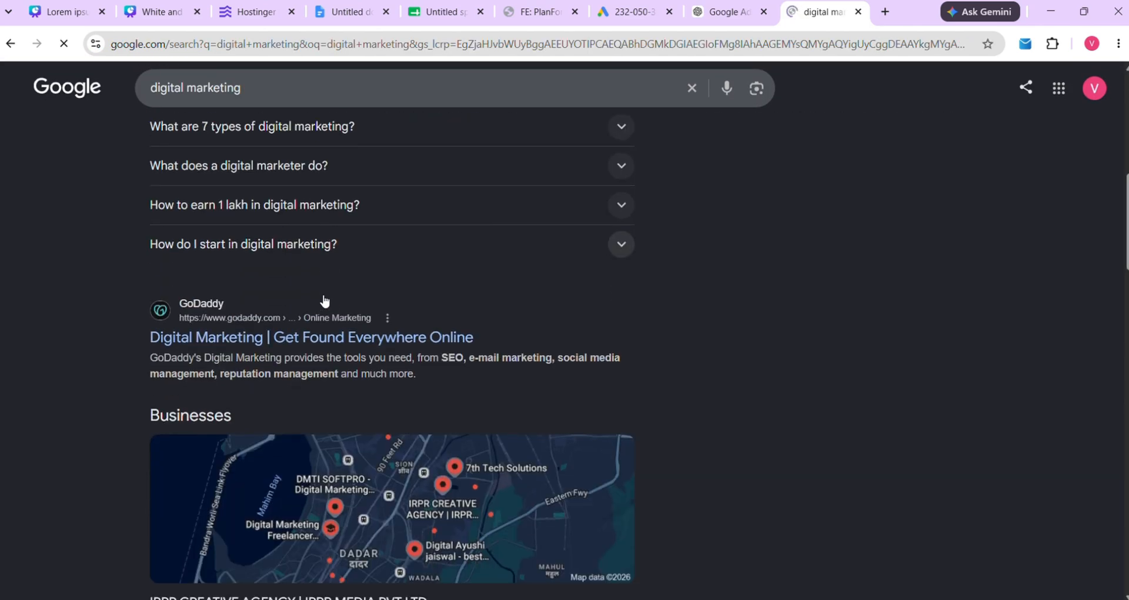
{"action": "scroll", "coordinate": [320, 297], "scroll_direction": "down", "scroll_amount": 18}
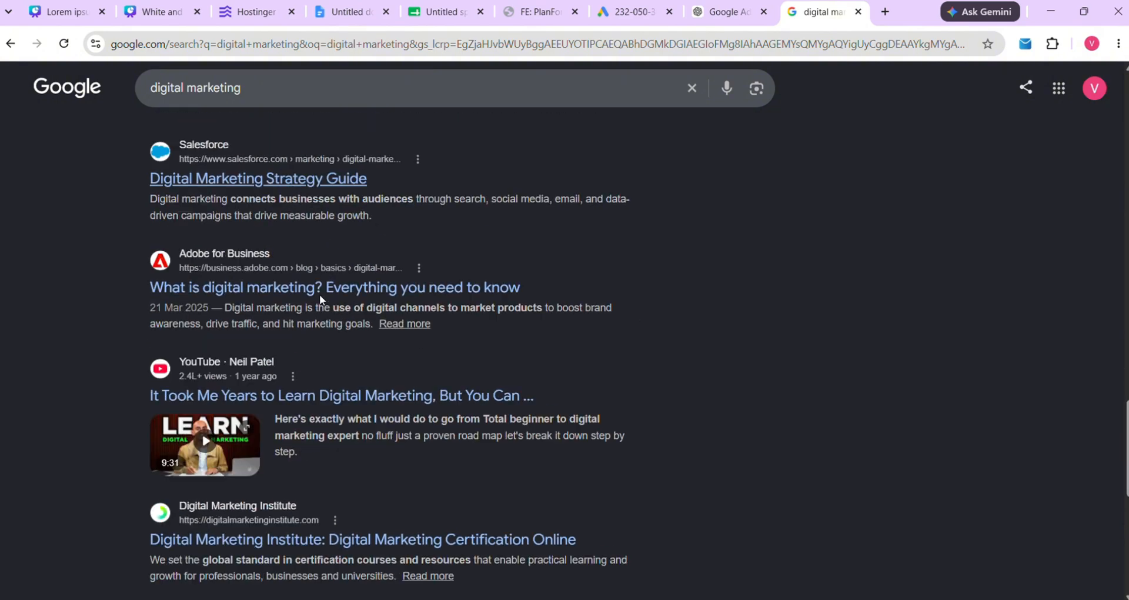
{"action": "scroll", "coordinate": [325, 300], "scroll_direction": "up", "scroll_amount": 20}
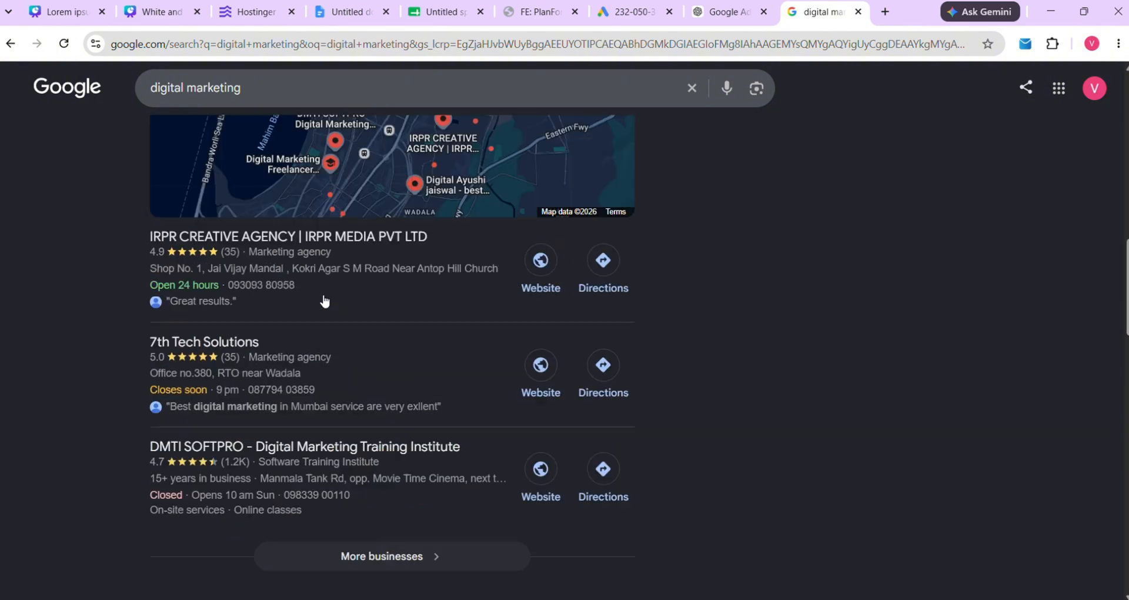
{"action": "scroll", "coordinate": [324, 301], "scroll_direction": "down", "scroll_amount": 2}
{"action": "scroll", "coordinate": [324, 301], "scroll_direction": "up", "scroll_amount": 1}
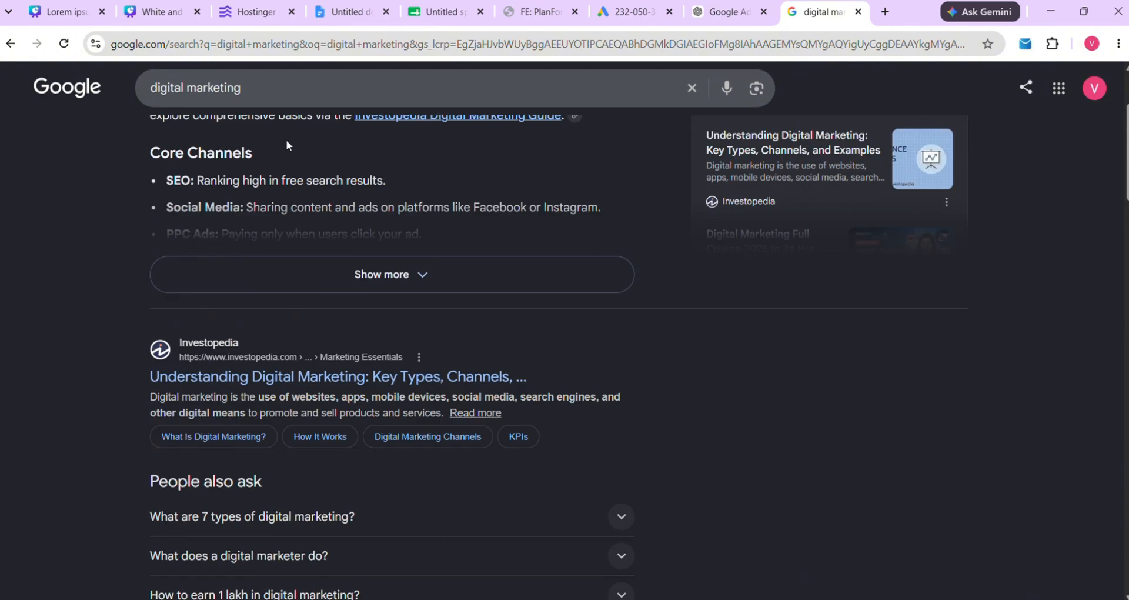
Change the Google search to 'ai tool' to view its sponsored results
{"action": "left_click", "coordinate": [286, 94]}
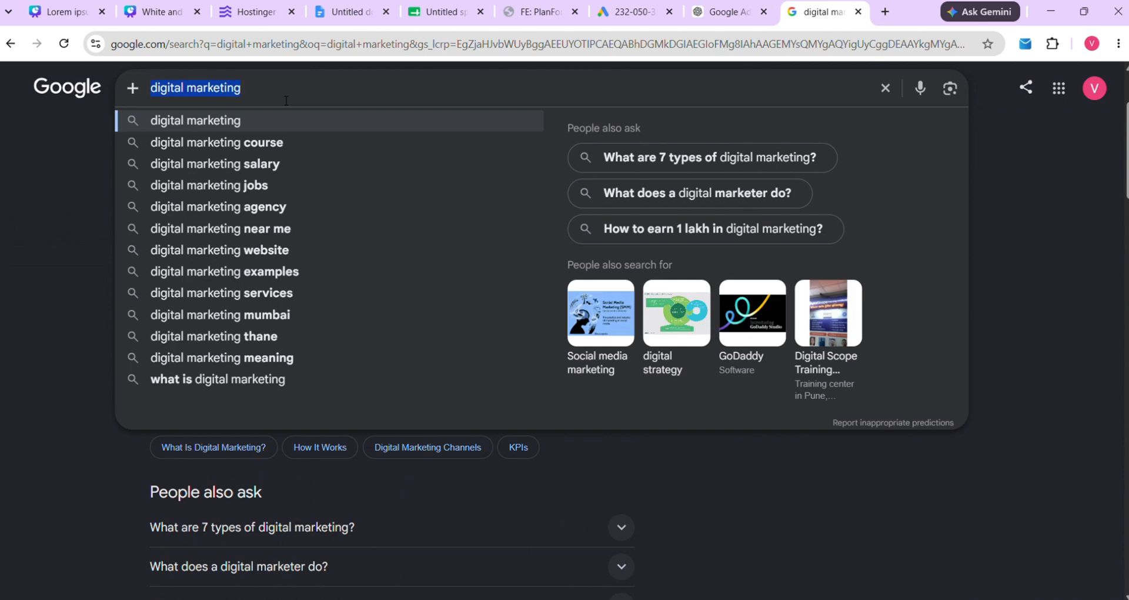
{"action": "type", "text": "ne"}
{"action": "key", "text": "BackSpace"}
{"action": "key", "text": "BackSpace"}
{"action": "type", "text": "best"}
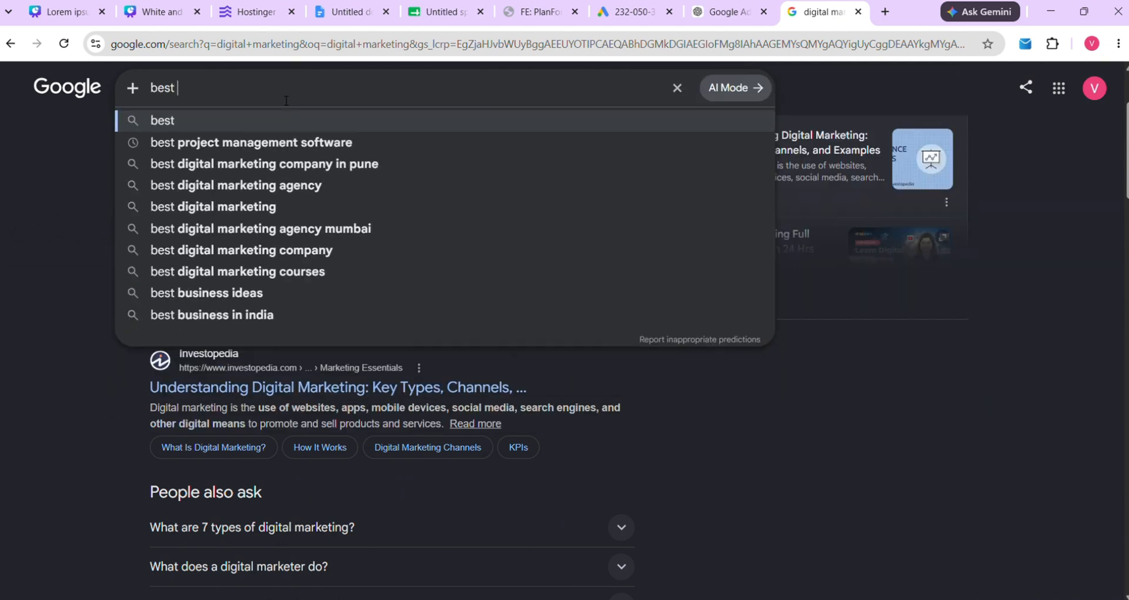
{"action": "key", "text": "BackSpace"}
{"action": "key", "text": "BackSpace"}
{"action": "key", "text": "BackSpace"}
{"action": "key", "text": "BackSpace"}
{"action": "key", "text": "BackSpace"}
{"action": "type", "text": "ai"}
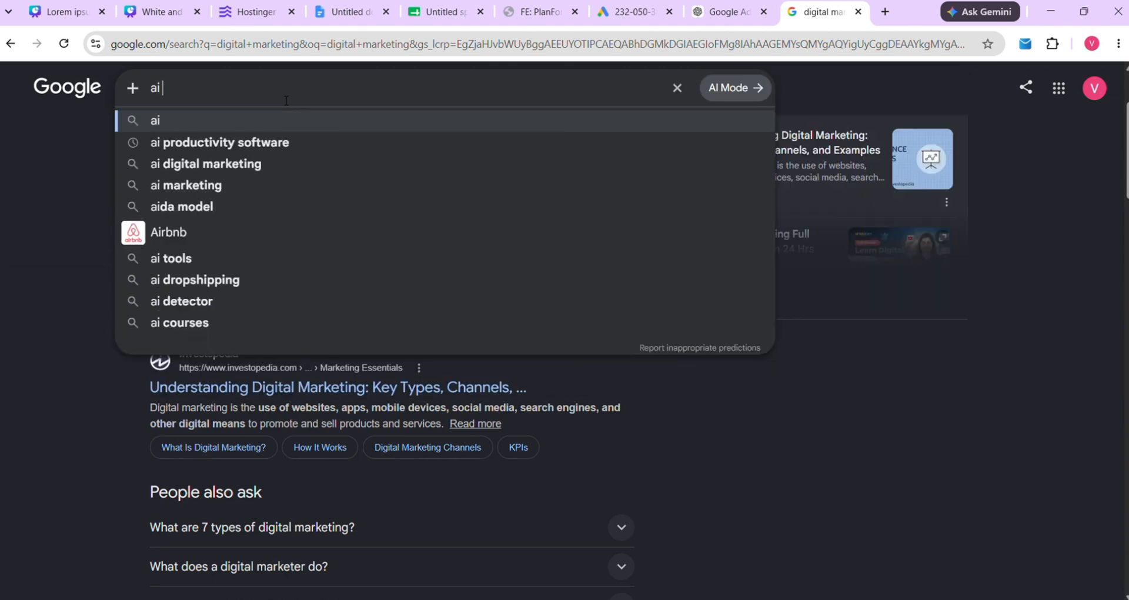
{"action": "type", "text": " tool"}
{"action": "key", "text": "Return"}
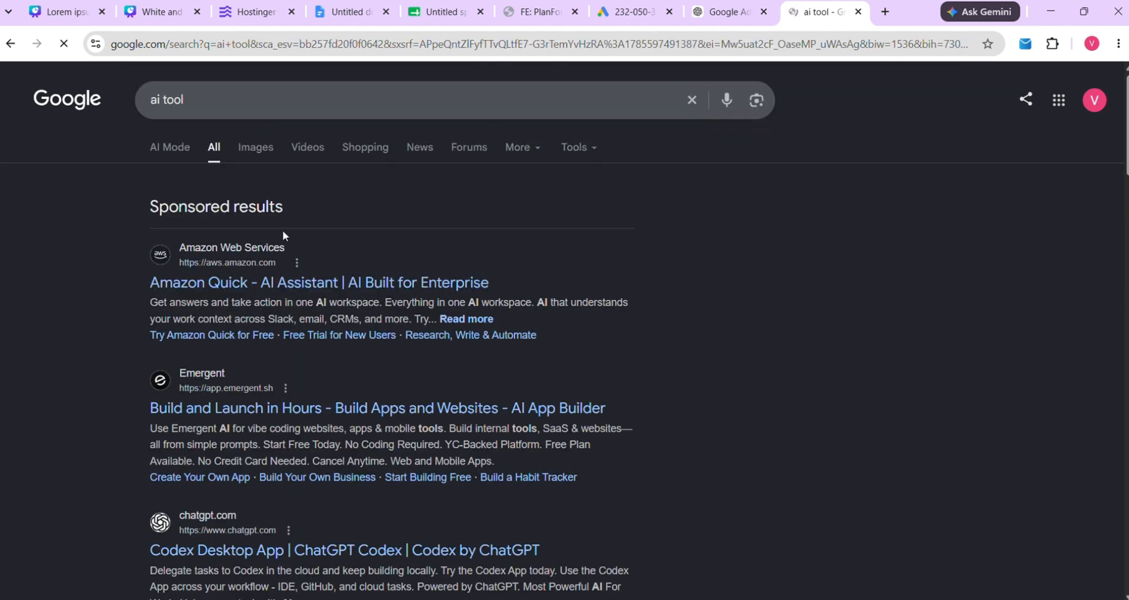
{"action": "left_click_drag", "start_coordinate": [133, 207], "coordinate": [316, 203]}
{"action": "left_click_drag", "start_coordinate": [137, 291], "coordinate": [502, 280]}
{"action": "scroll", "coordinate": [121, 354], "scroll_direction": "down", "scroll_amount": 1}
{"action": "left_click_drag", "start_coordinate": [121, 354], "coordinate": [642, 350]}
{"action": "scroll", "coordinate": [61, 399], "scroll_direction": "down", "scroll_amount": 2}
{"action": "left_click_drag", "start_coordinate": [61, 405], "coordinate": [580, 417]}
{"action": "scroll", "coordinate": [111, 441], "scroll_direction": "down", "scroll_amount": 2}
{"action": "left_click_drag", "start_coordinate": [322, 428], "coordinate": [218, 431]}
{"action": "left_click", "coordinate": [328, 425]}
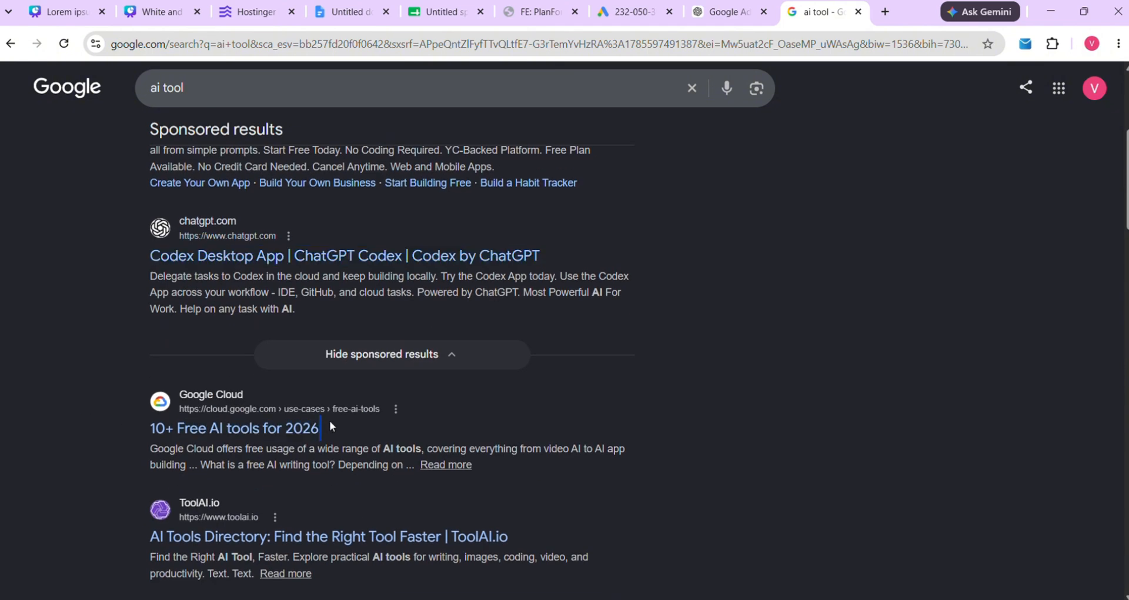
{"action": "scroll", "coordinate": [130, 476], "scroll_direction": "down", "scroll_amount": 2}
{"action": "left_click_drag", "start_coordinate": [138, 412], "coordinate": [384, 410]}
{"action": "scroll", "coordinate": [329, 429], "scroll_direction": "down", "scroll_amount": 1}
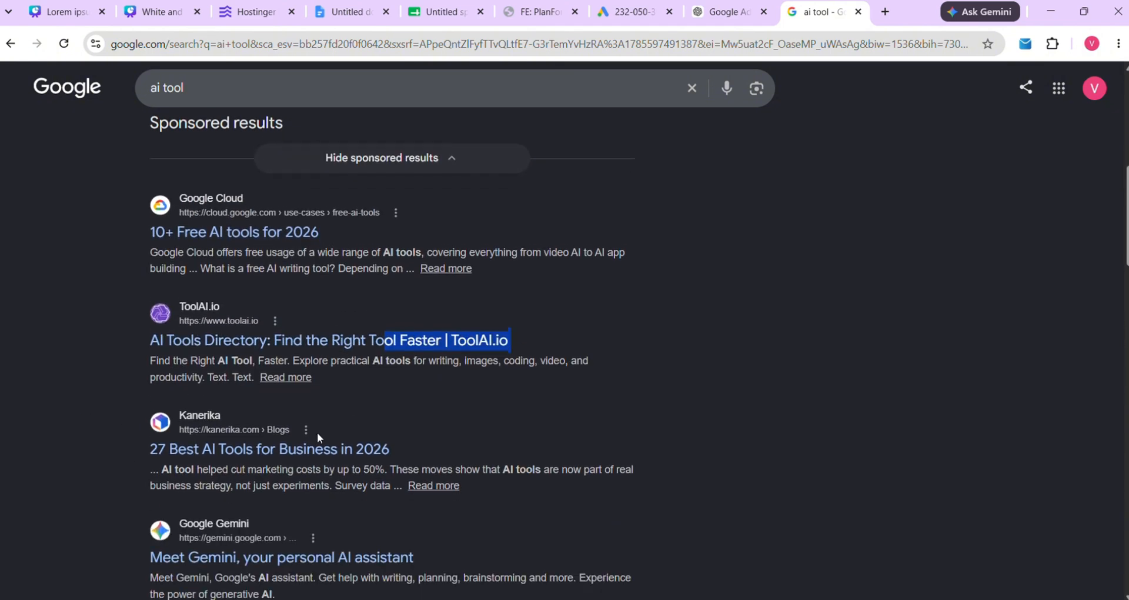
{"action": "scroll", "coordinate": [216, 325], "scroll_direction": "up", "scroll_amount": 1}
{"action": "scroll", "coordinate": [217, 328], "scroll_direction": "up", "scroll_amount": 5}
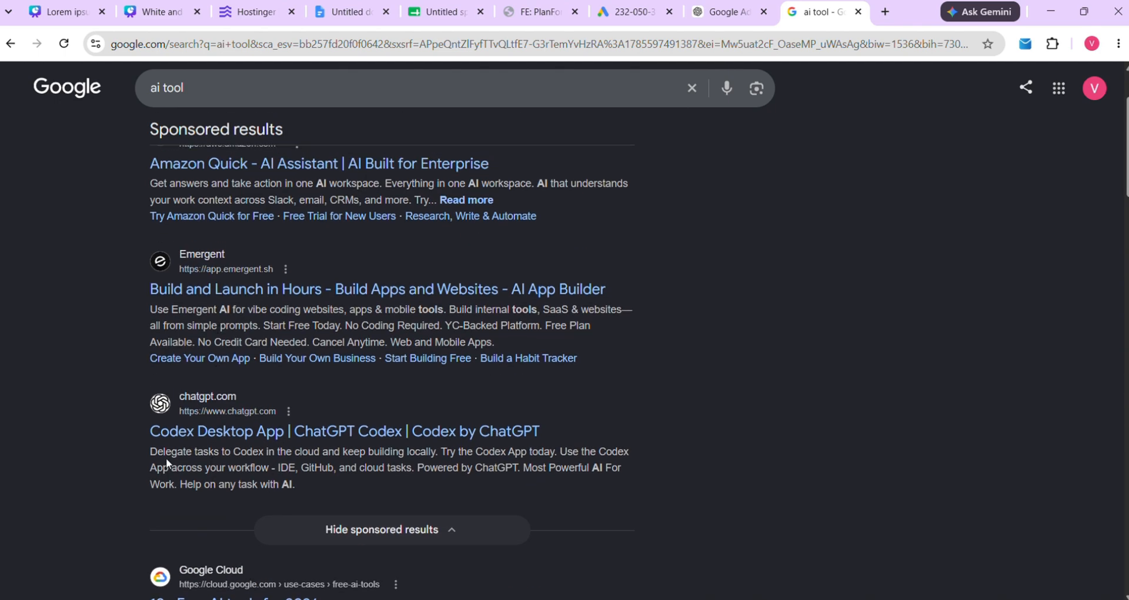
{"action": "left_click_drag", "start_coordinate": [140, 434], "coordinate": [441, 432]}
{"action": "scroll", "coordinate": [212, 167], "scroll_direction": "up", "scroll_amount": 2}
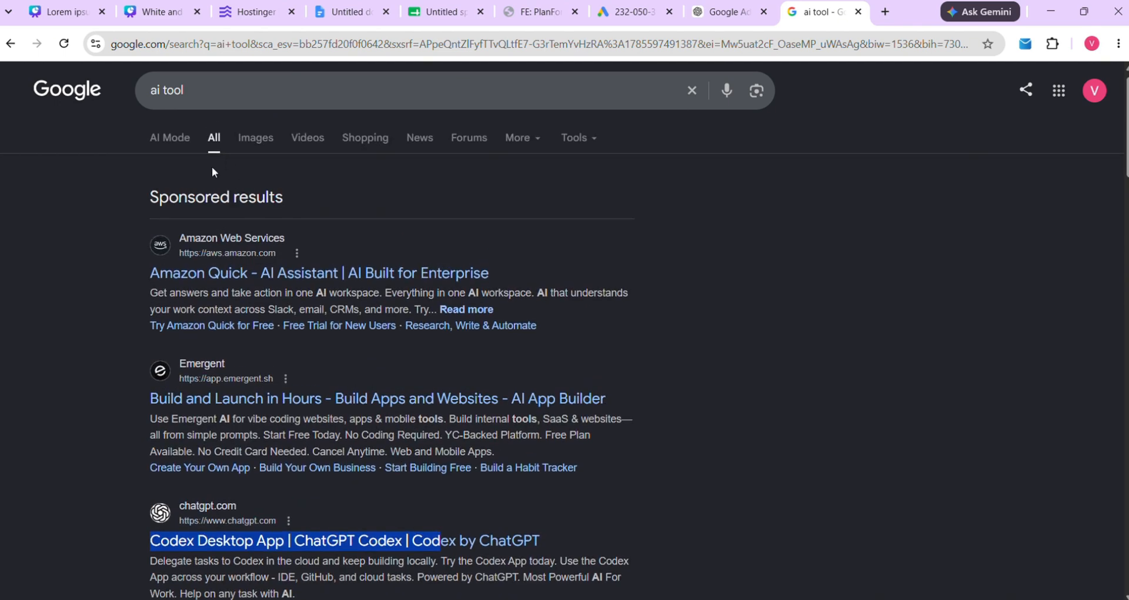
{"action": "scroll", "coordinate": [277, 339], "scroll_direction": "down", "scroll_amount": 6}
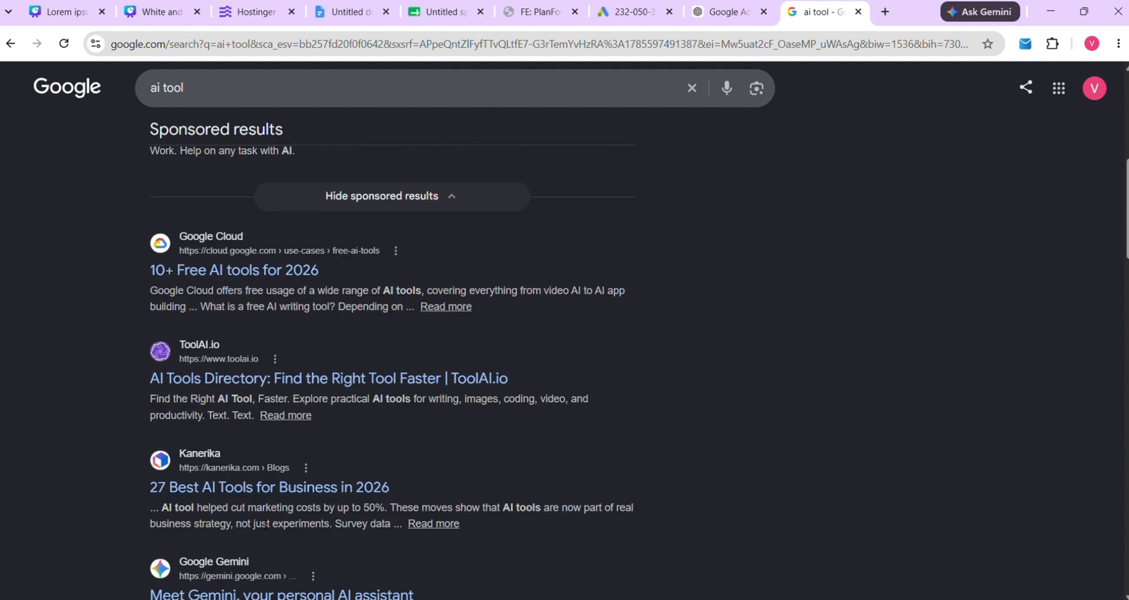
{"action": "scroll", "coordinate": [302, 362], "scroll_direction": "up", "scroll_amount": 7}
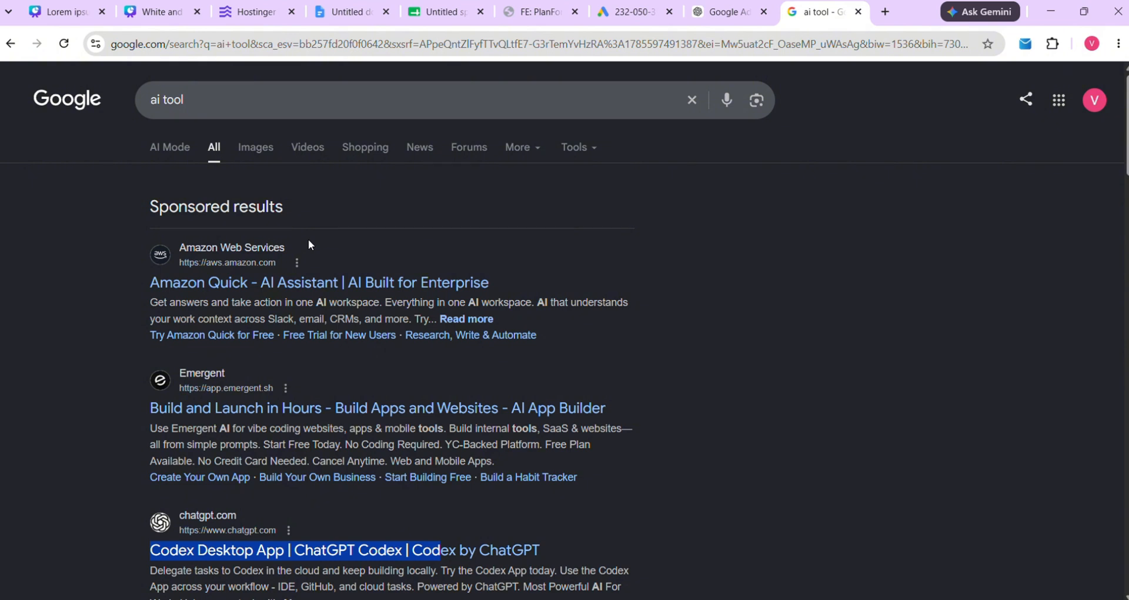
{"action": "left_click_drag", "start_coordinate": [128, 285], "coordinate": [496, 302]}
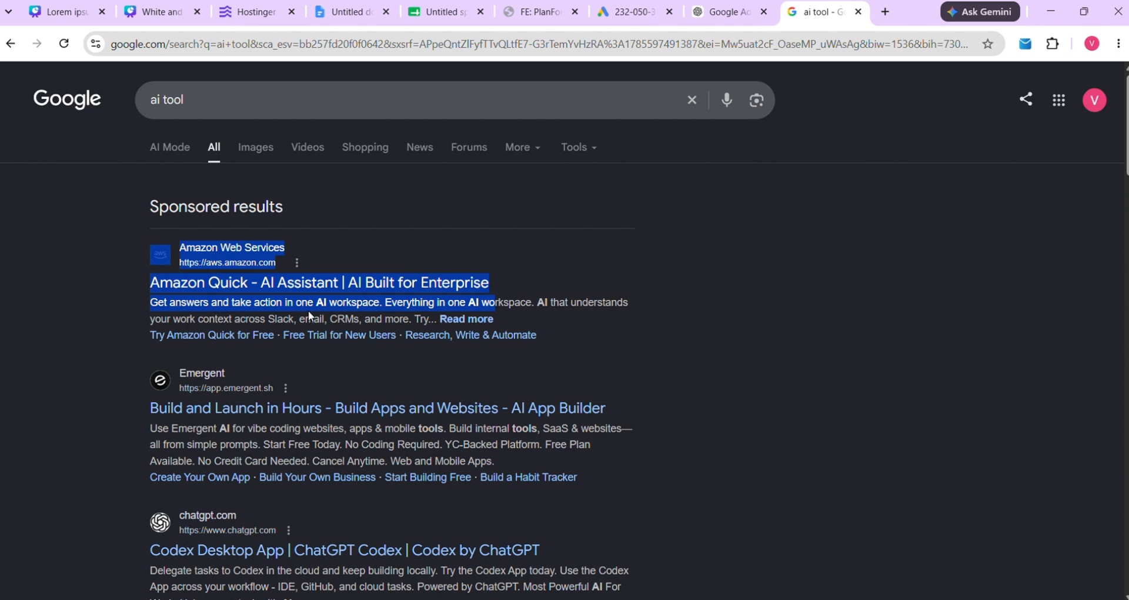
{"action": "left_click_drag", "start_coordinate": [112, 407], "coordinate": [223, 409]}
{"action": "left_click", "coordinate": [105, 428]}
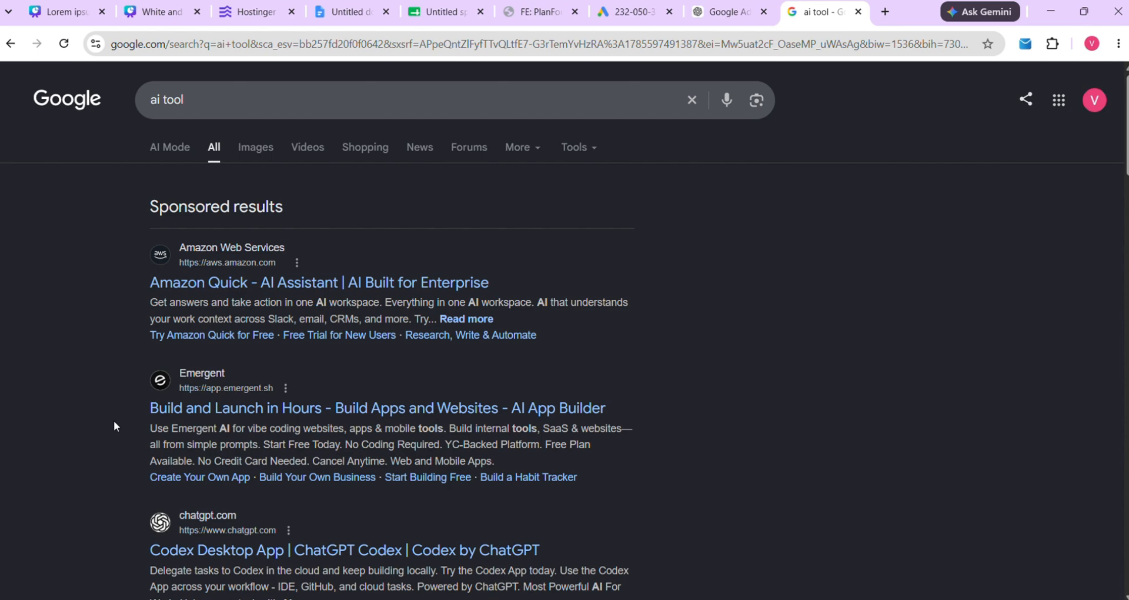
Return to Google Ads, continue with Search, and review suggested keywords like 'project management tool' and 'pm tools'
{"action": "left_click", "coordinate": [631, 7]}
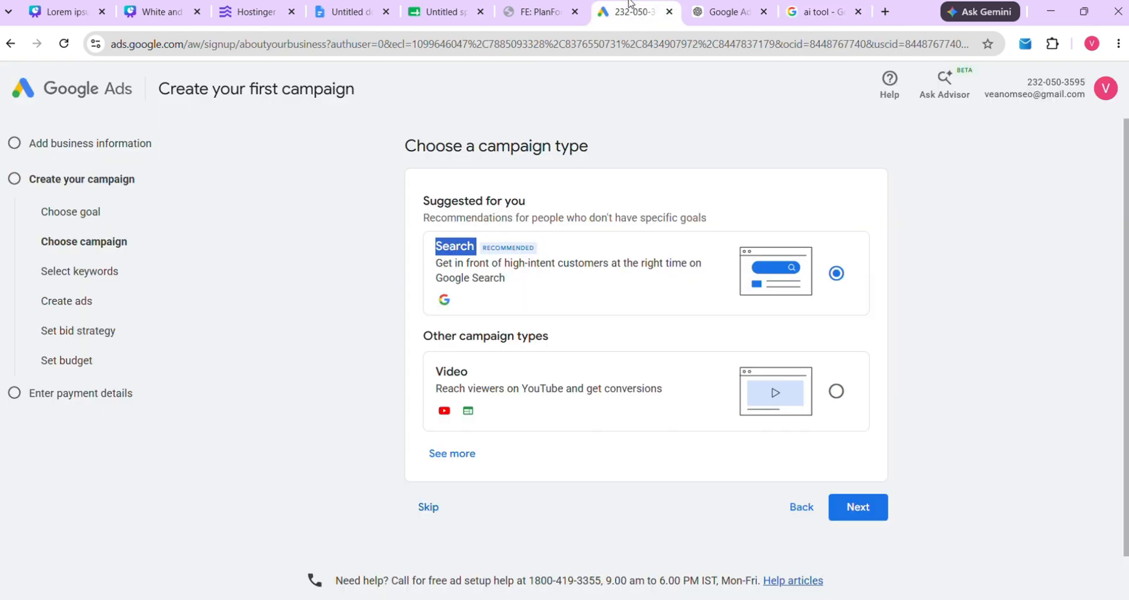
{"action": "left_click", "coordinate": [593, 274]}
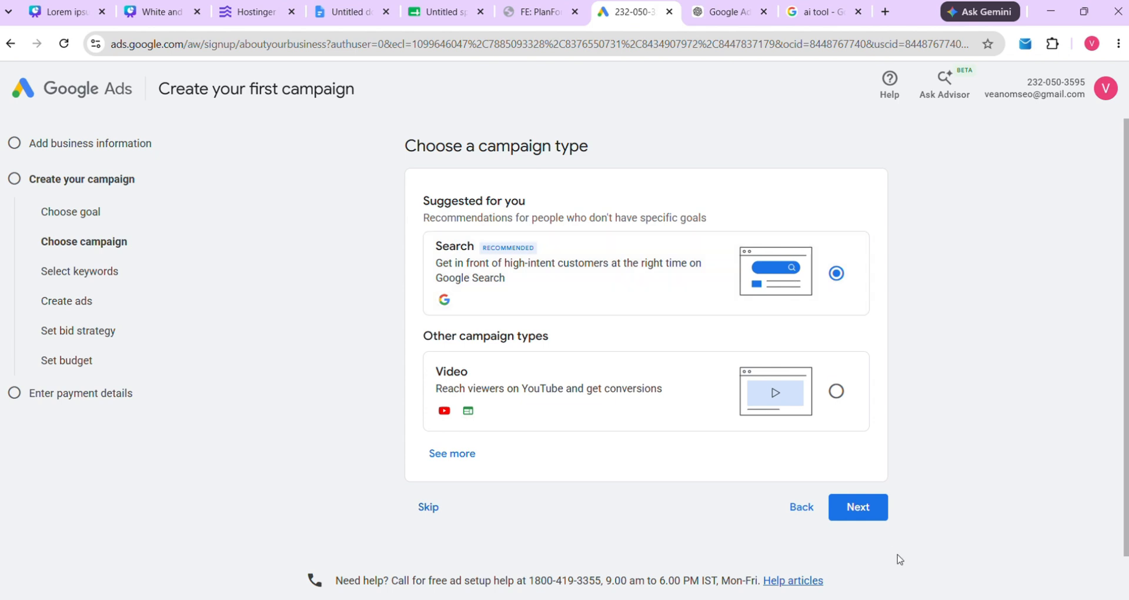
{"action": "left_click", "coordinate": [866, 510]}
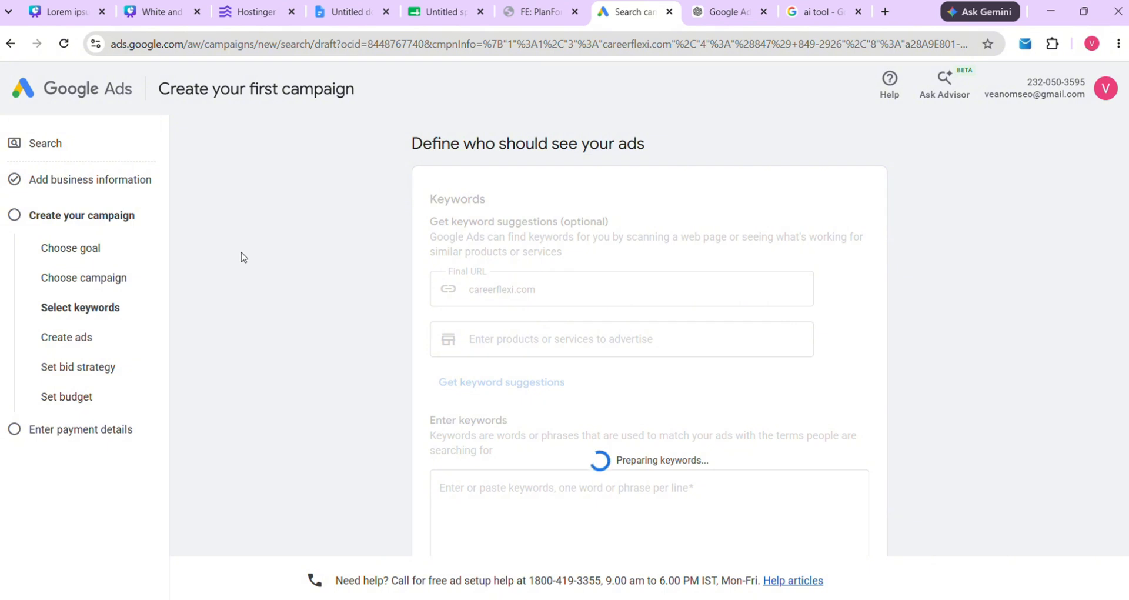
{"action": "scroll", "coordinate": [318, 294], "scroll_direction": "down", "scroll_amount": 1}
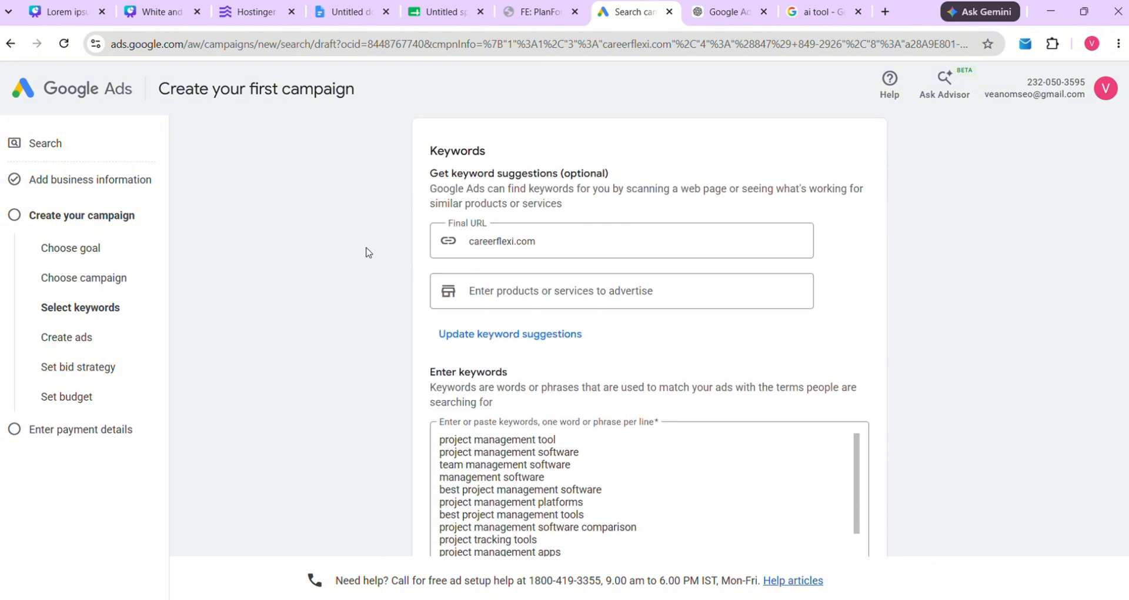
{"action": "scroll", "coordinate": [366, 253], "scroll_direction": "up", "scroll_amount": 1}
{"action": "left_click_drag", "start_coordinate": [429, 198], "coordinate": [494, 202]}
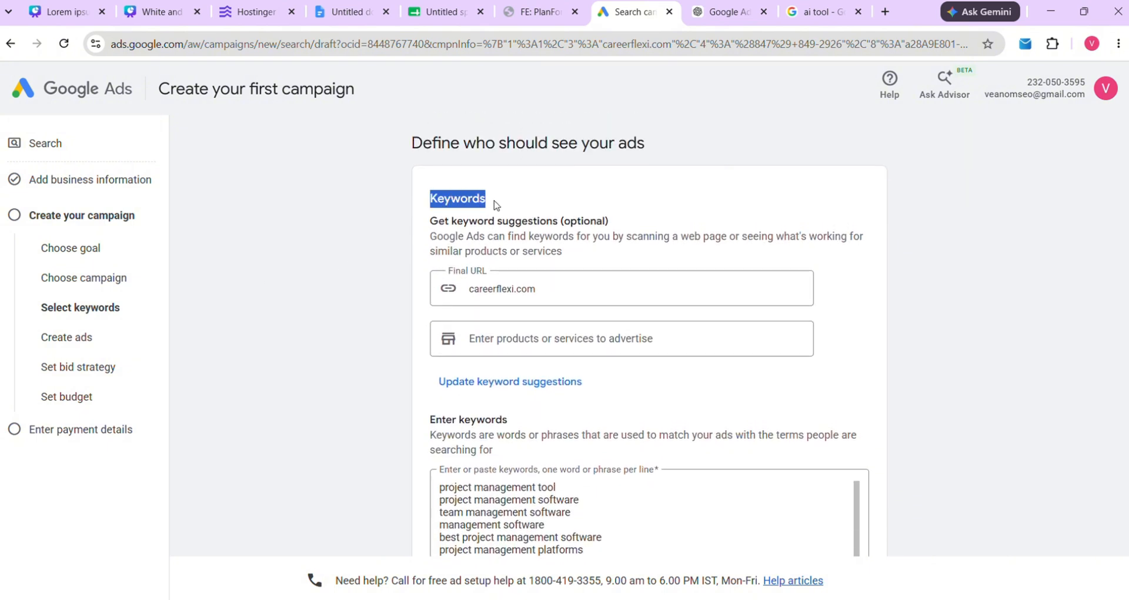
{"action": "scroll", "coordinate": [311, 288], "scroll_direction": "down", "scroll_amount": 3}
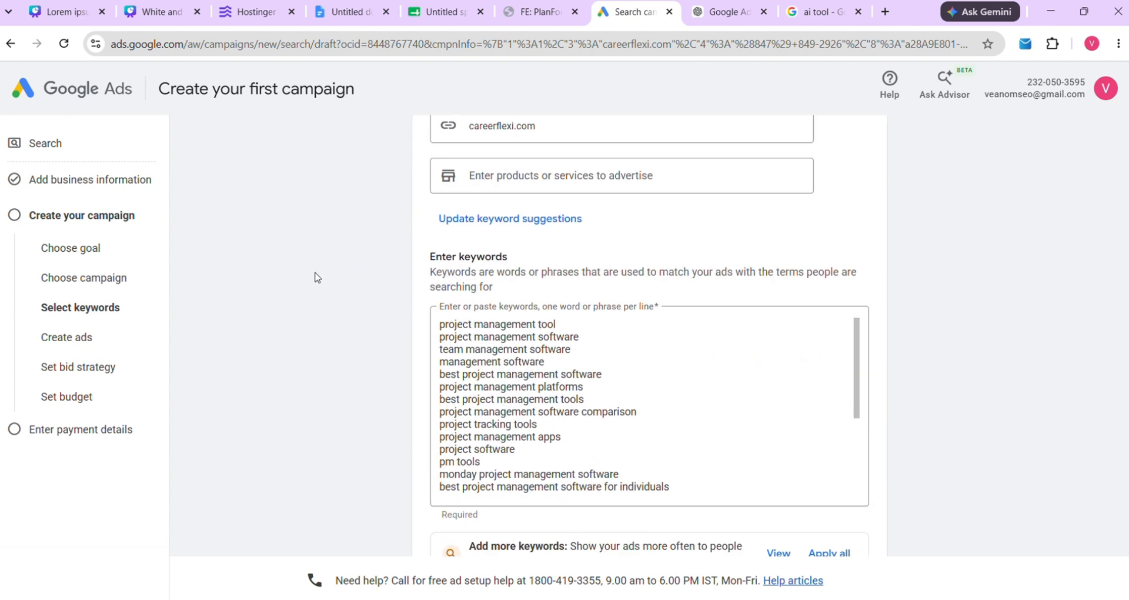
{"action": "left_click_drag", "start_coordinate": [421, 257], "coordinate": [517, 254]}
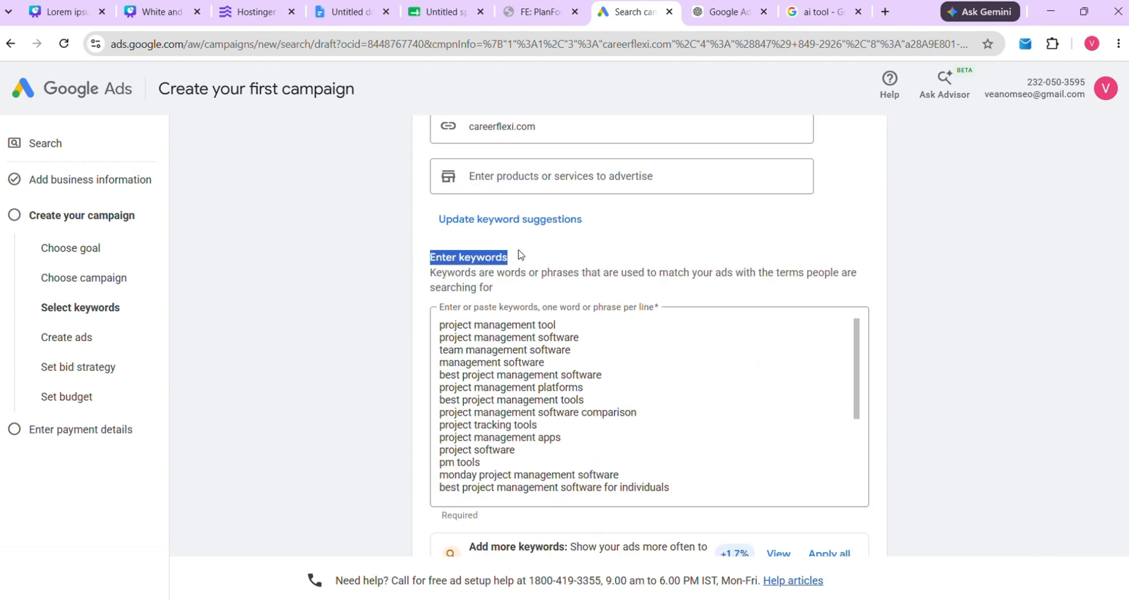
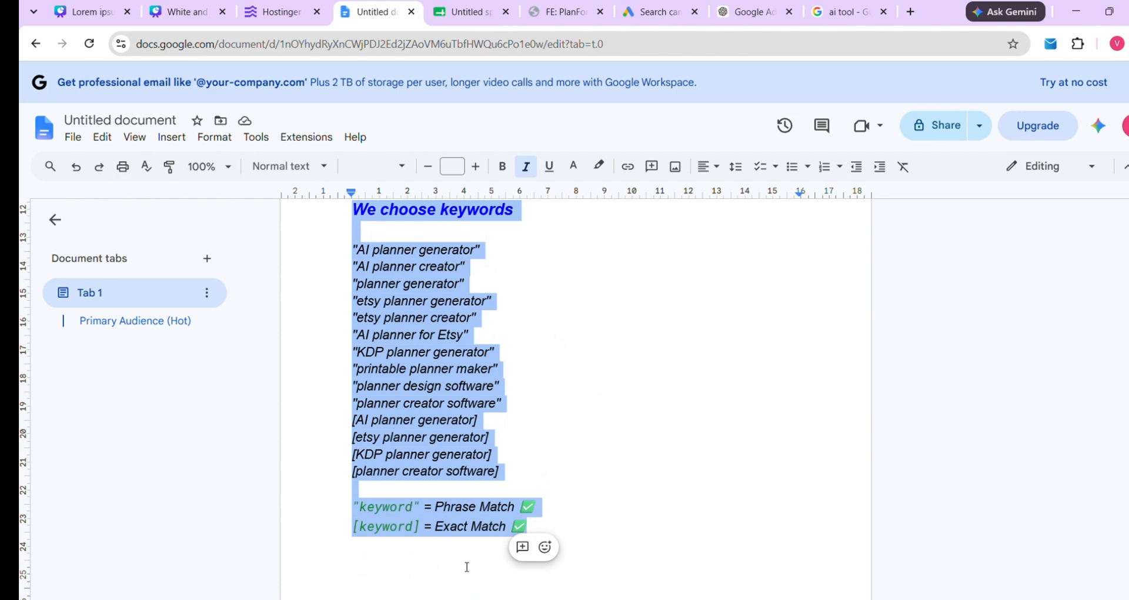
Copy the planner keyword list from "AI planner generator" through [planner creator software] in Google Docs
{"action": "left_click", "coordinate": [589, 445]}
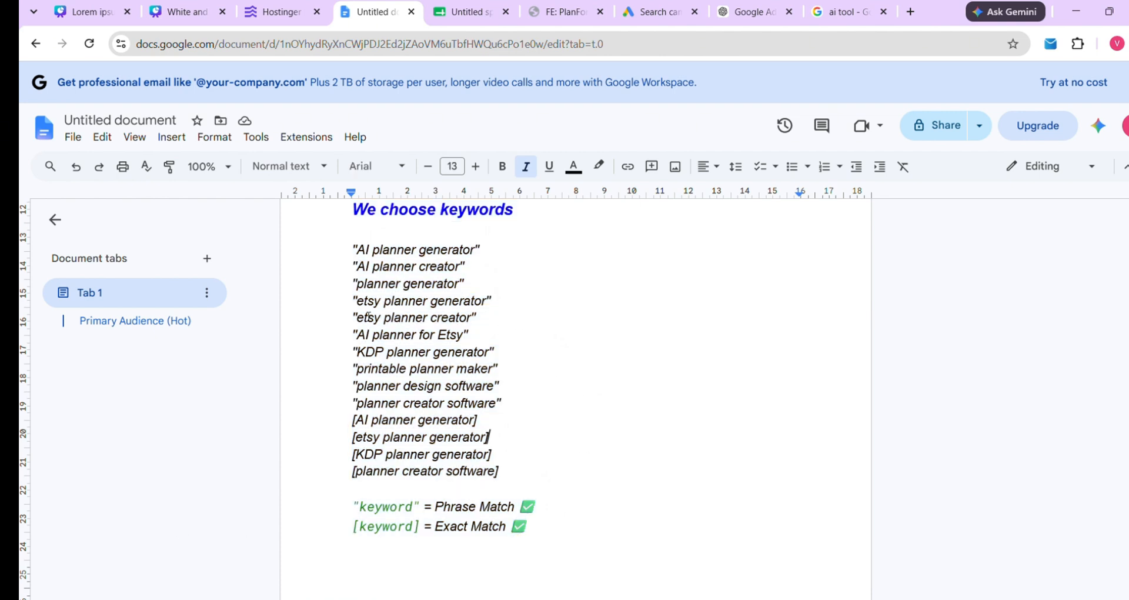
{"action": "left_click_drag", "start_coordinate": [355, 247], "coordinate": [513, 251]}
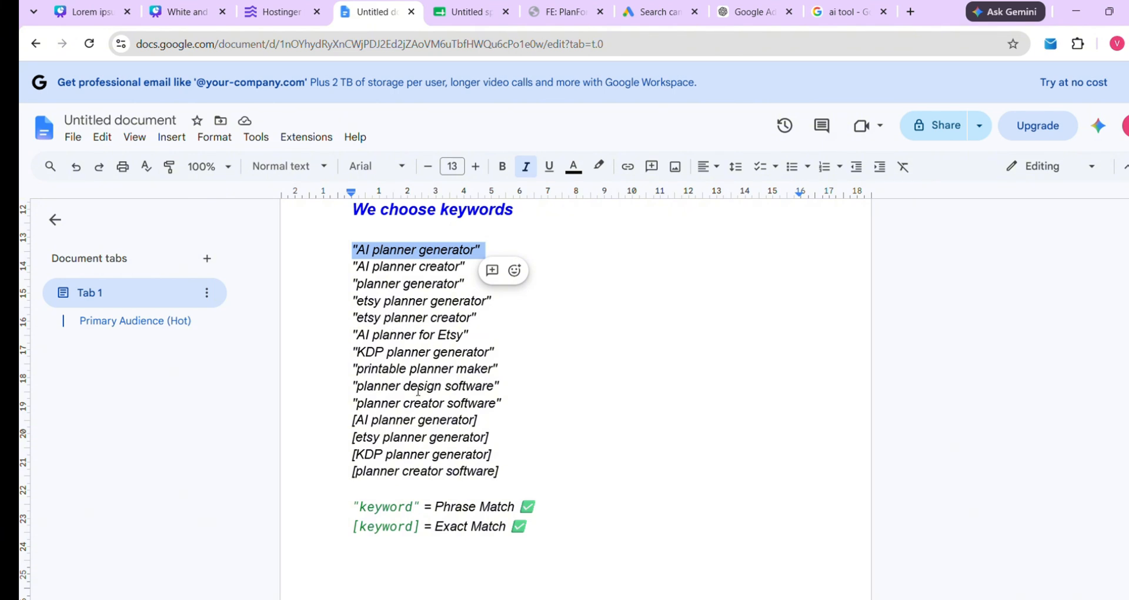
{"action": "scroll", "coordinate": [369, 443], "scroll_direction": "down", "scroll_amount": 1}
{"action": "left_click_drag", "start_coordinate": [353, 405], "coordinate": [484, 405]}
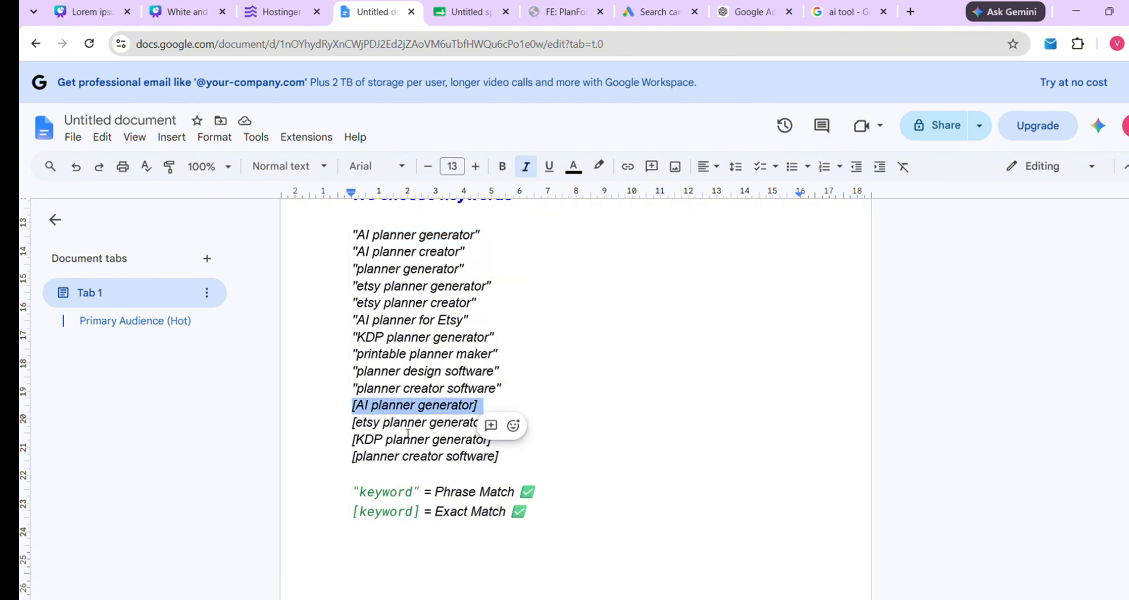
{"action": "left_click", "coordinate": [604, 463]}
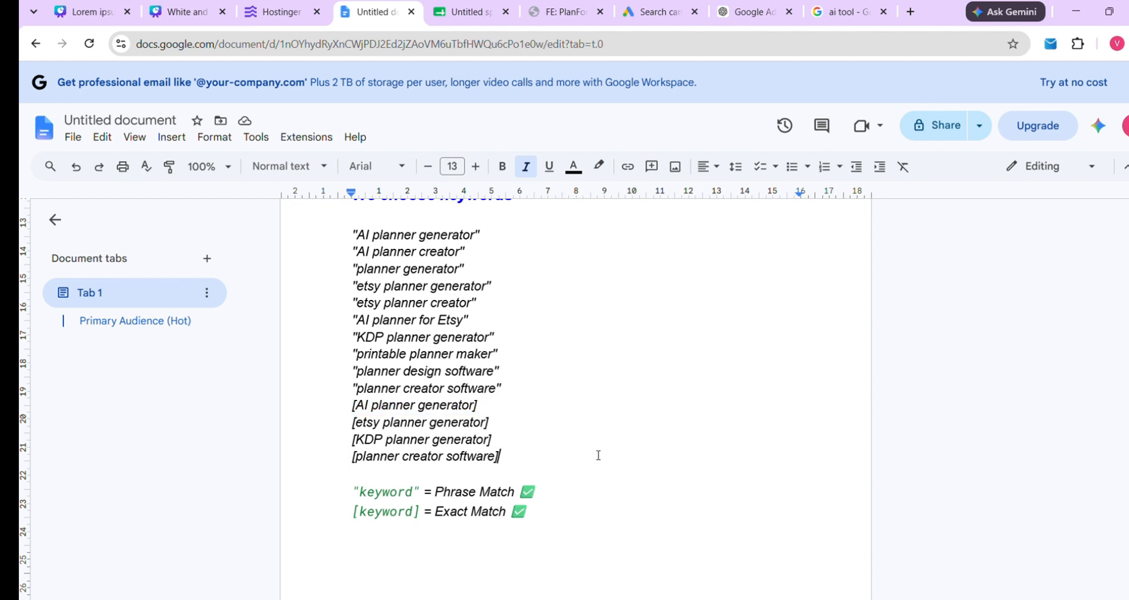
{"action": "scroll", "coordinate": [523, 424], "scroll_direction": "up", "scroll_amount": 1}
{"action": "left_click_drag", "start_coordinate": [353, 275], "coordinate": [447, 379]}
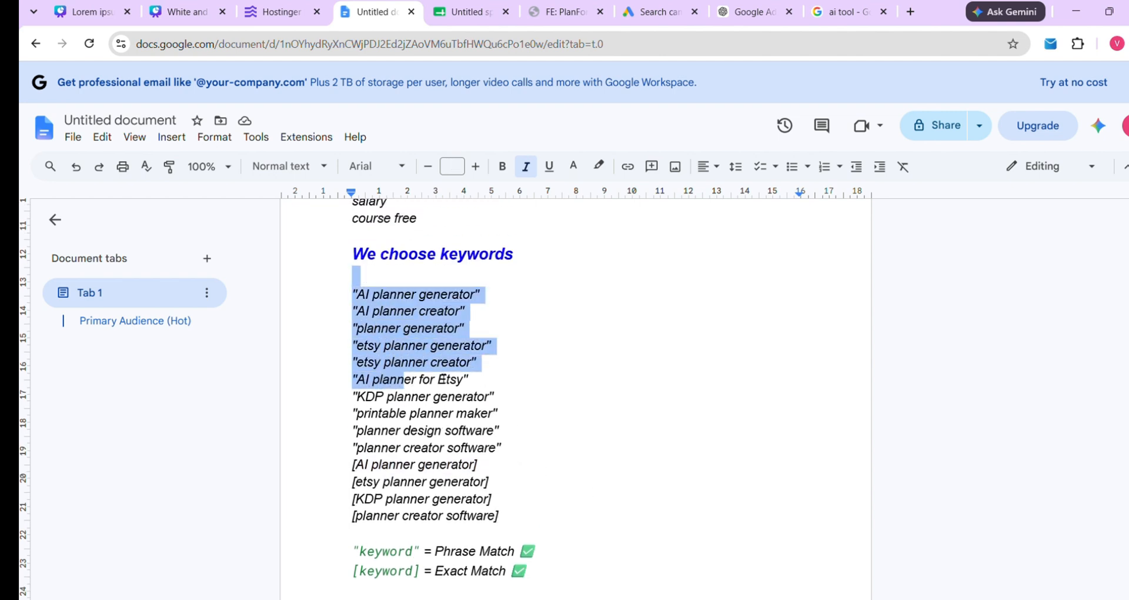
{"action": "left_click", "coordinate": [529, 353]}
{"action": "left_click_drag", "start_coordinate": [356, 297], "coordinate": [505, 458]}
{"action": "scroll", "coordinate": [406, 362], "scroll_direction": "down", "scroll_amount": 1}
{"action": "right_click", "coordinate": [495, 438]}
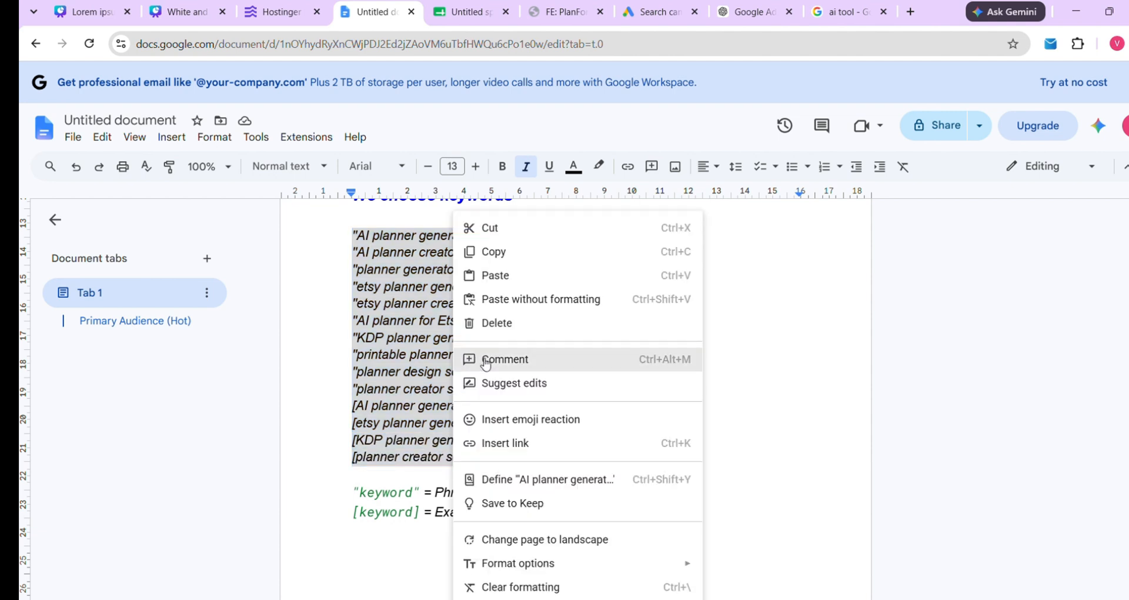
{"action": "left_click", "coordinate": [501, 253]}
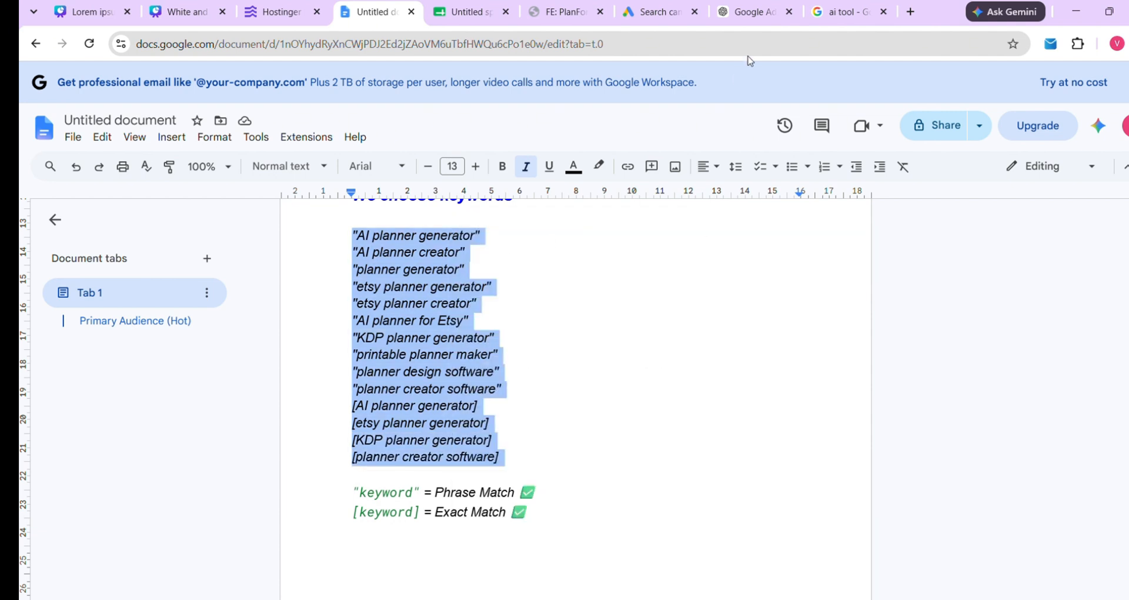
Replace the old project management keywords in Google Ads with the pasted phrase- and exact-match planner keywords
{"action": "left_click", "coordinate": [671, 16]}
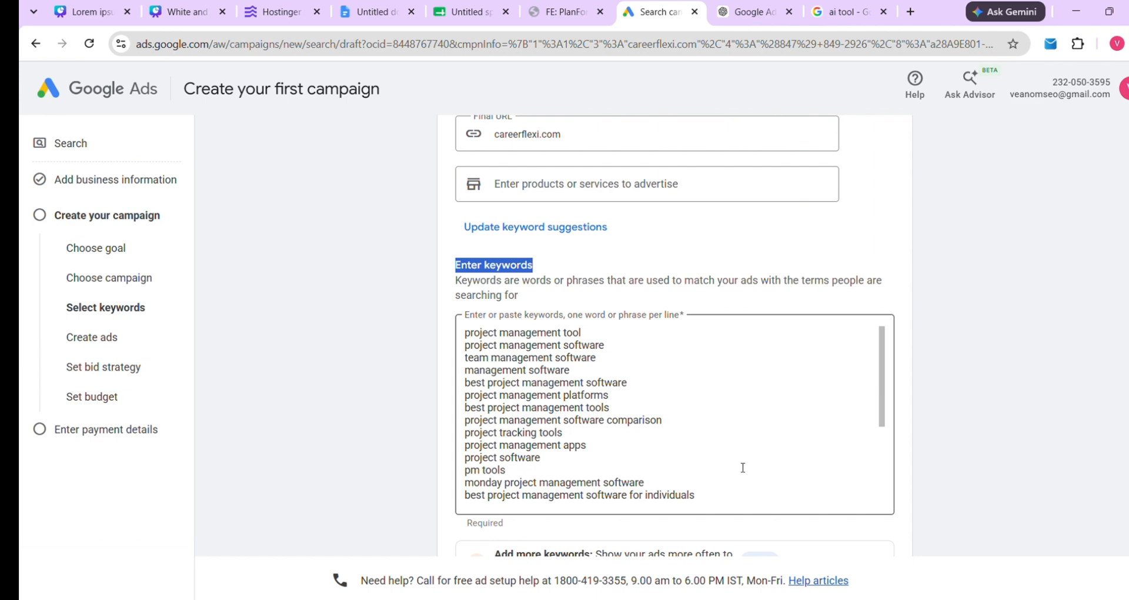
{"action": "scroll", "coordinate": [743, 467], "scroll_direction": "down", "scroll_amount": 6}
{"action": "scroll", "coordinate": [661, 434], "scroll_direction": "up", "scroll_amount": 3}
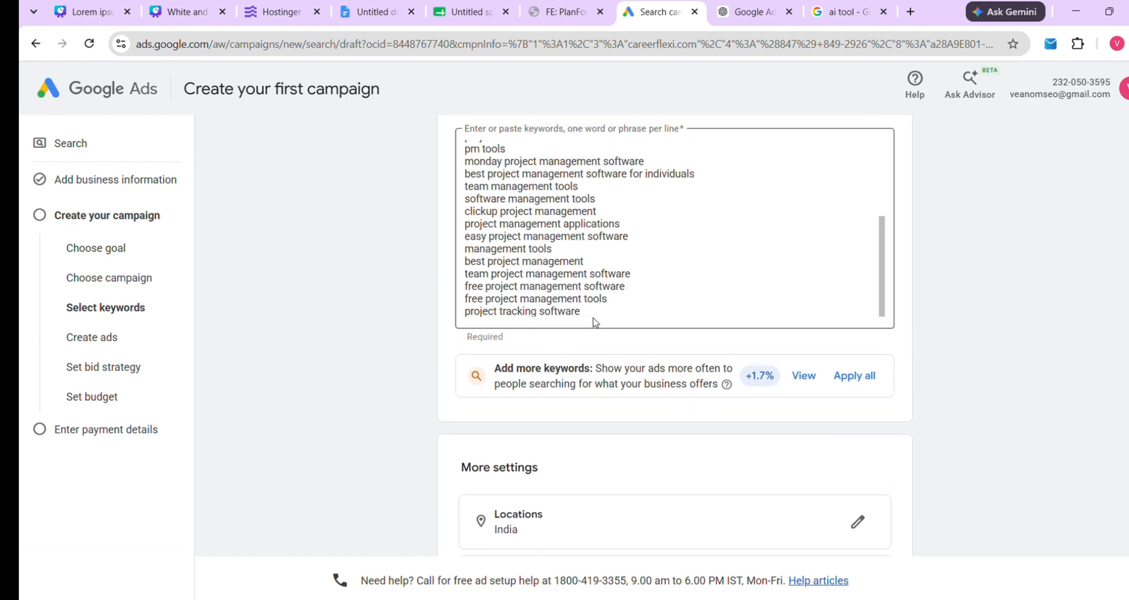
{"action": "left_click", "coordinate": [593, 319]}
{"action": "left_click_drag", "start_coordinate": [602, 321], "coordinate": [512, 253]}
{"action": "scroll", "coordinate": [512, 254], "scroll_direction": "up", "scroll_amount": 3}
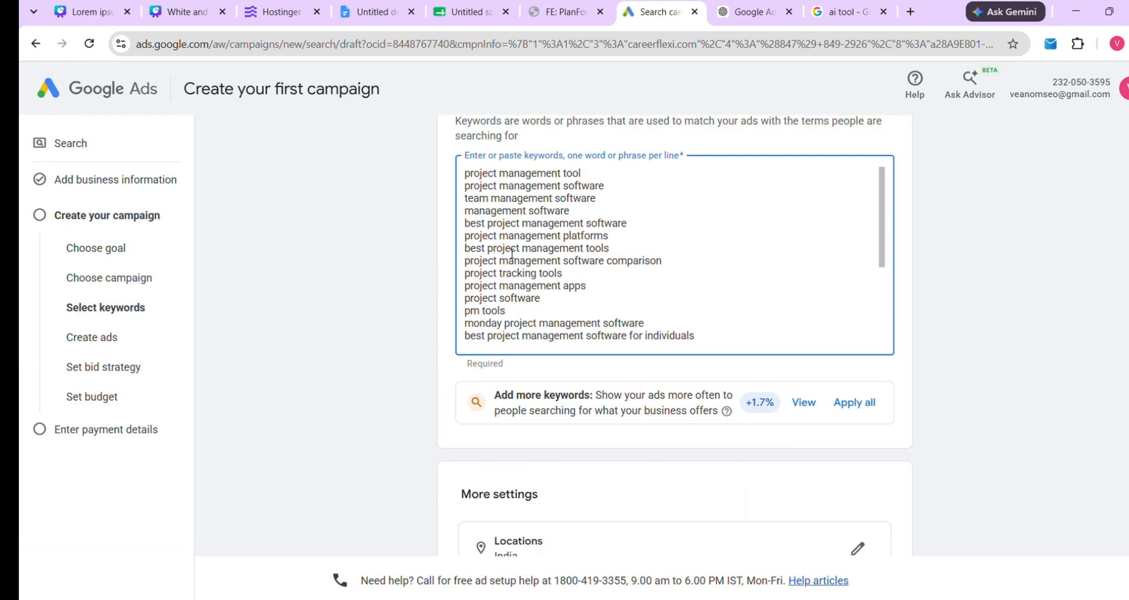
{"action": "key", "text": "ctrl+a"}
{"action": "scroll", "coordinate": [512, 254], "scroll_direction": "up", "scroll_amount": 1}
{"action": "key", "text": "BackSpace"}
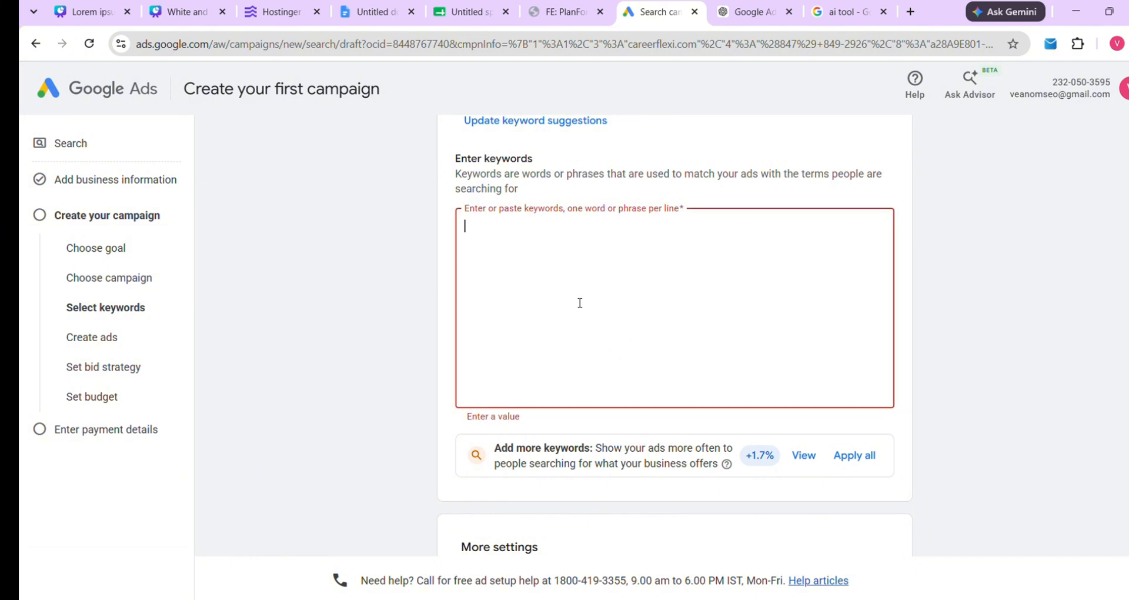
{"action": "key", "text": "ctrl+v"}
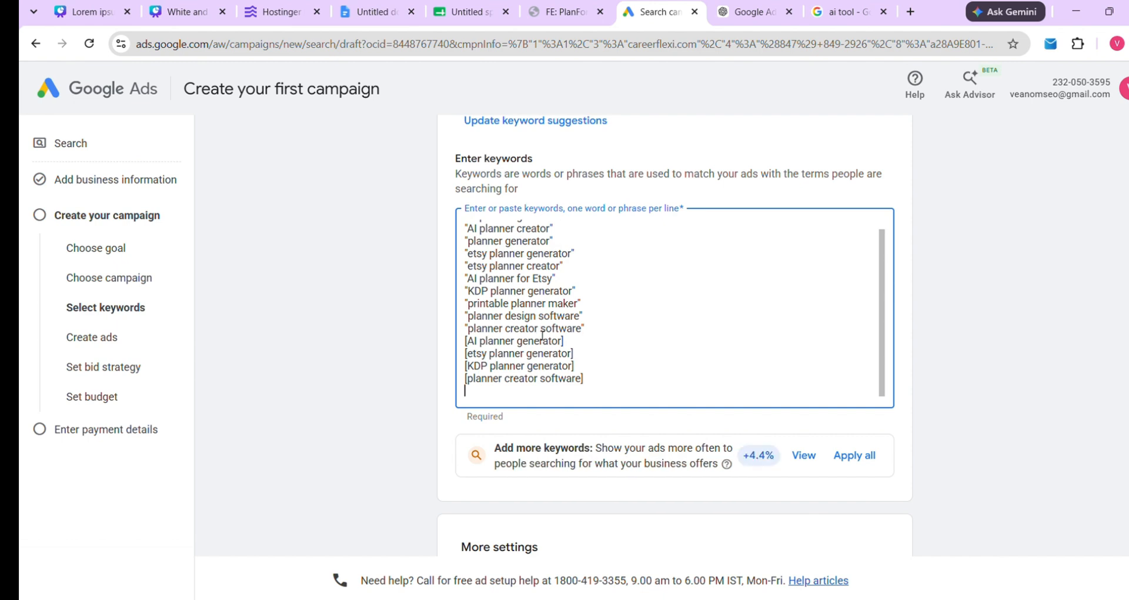
{"action": "scroll", "coordinate": [610, 318], "scroll_direction": "down", "scroll_amount": 4}
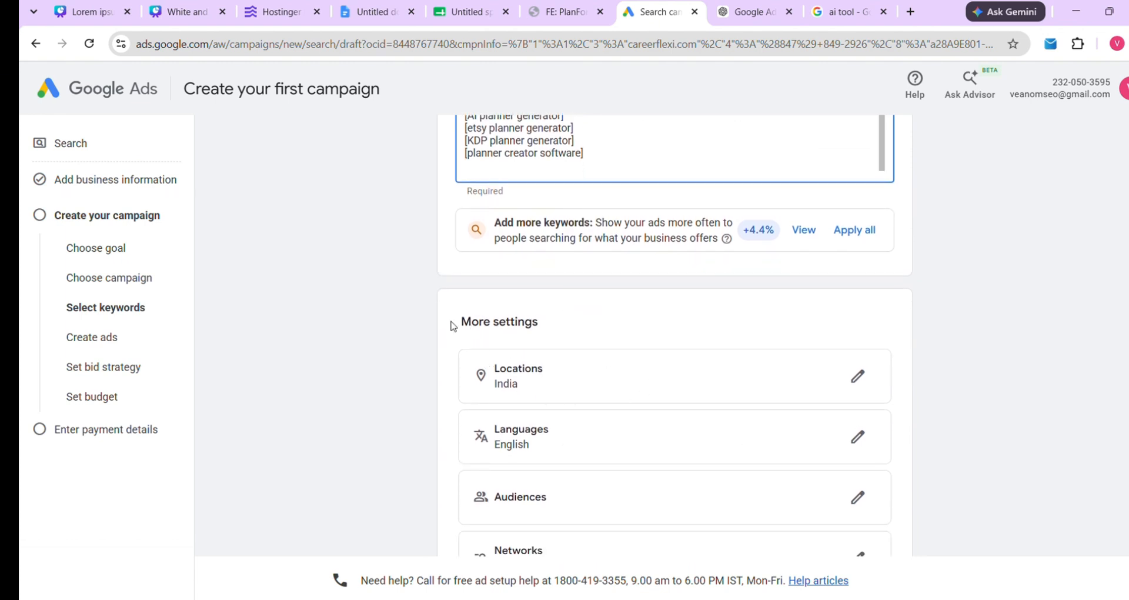
{"action": "left_click_drag", "start_coordinate": [457, 321], "coordinate": [639, 344]}
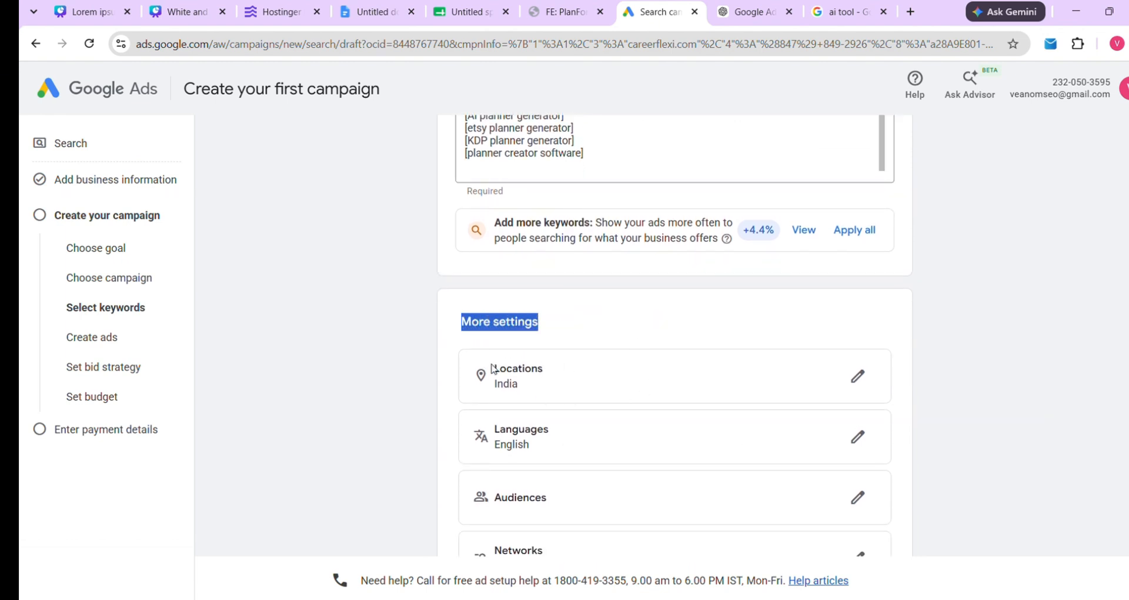
Switch the campaign locations from India to Custom locations, then view the Canva match-types slides
{"action": "scroll", "coordinate": [531, 498], "scroll_direction": "down", "scroll_amount": 2}
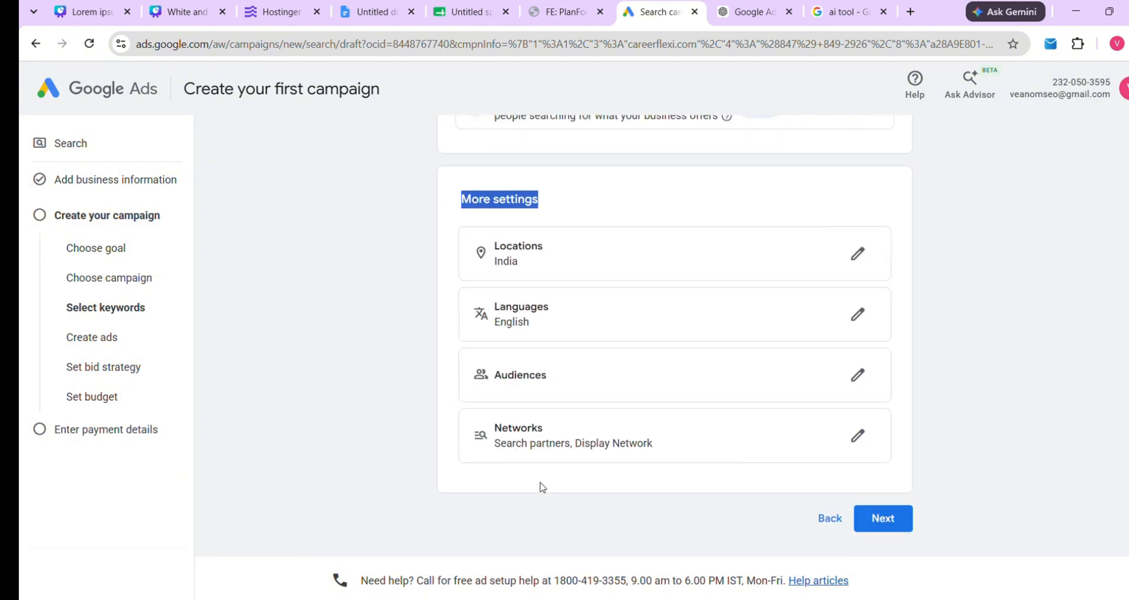
{"action": "scroll", "coordinate": [530, 326], "scroll_direction": "up", "scroll_amount": 1}
{"action": "left_click", "coordinate": [451, 252]}
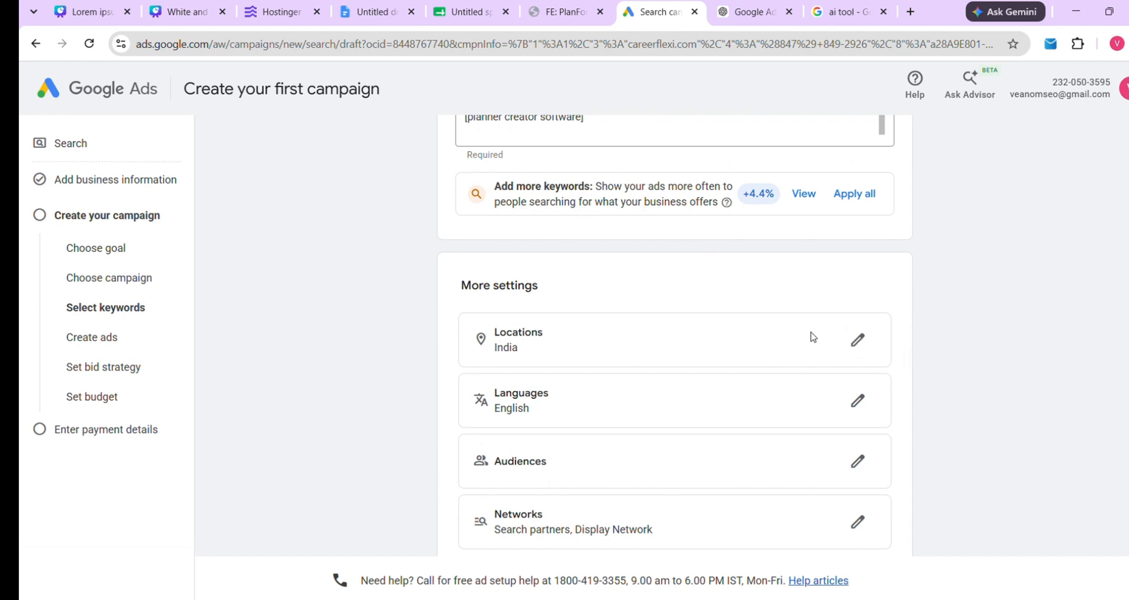
{"action": "left_click", "coordinate": [857, 339]}
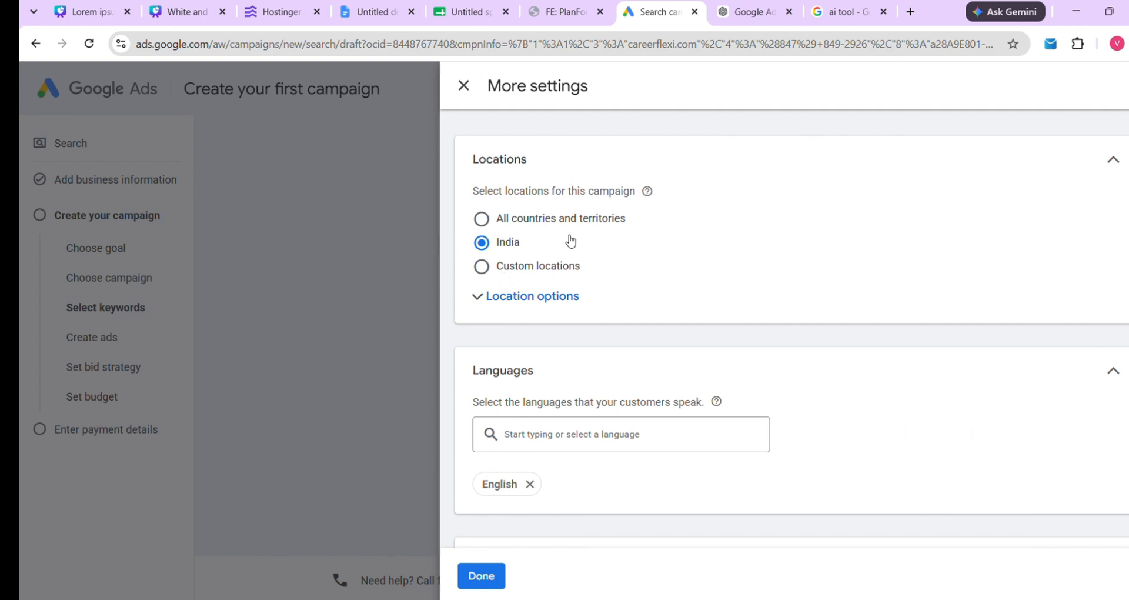
{"action": "left_click", "coordinate": [483, 274]}
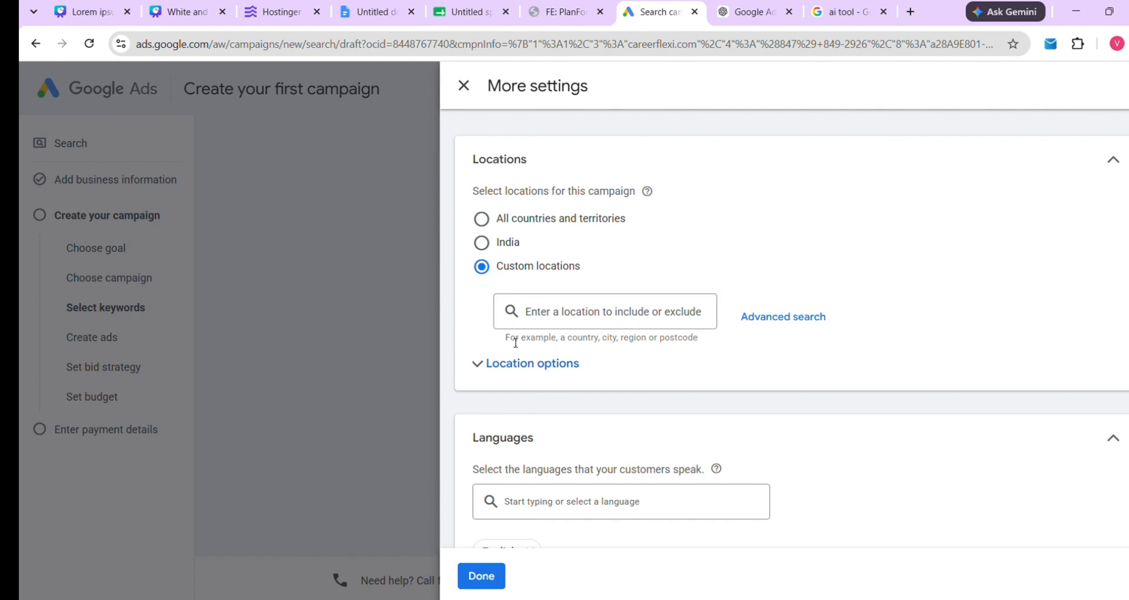
{"action": "left_click", "coordinate": [85, 7]}
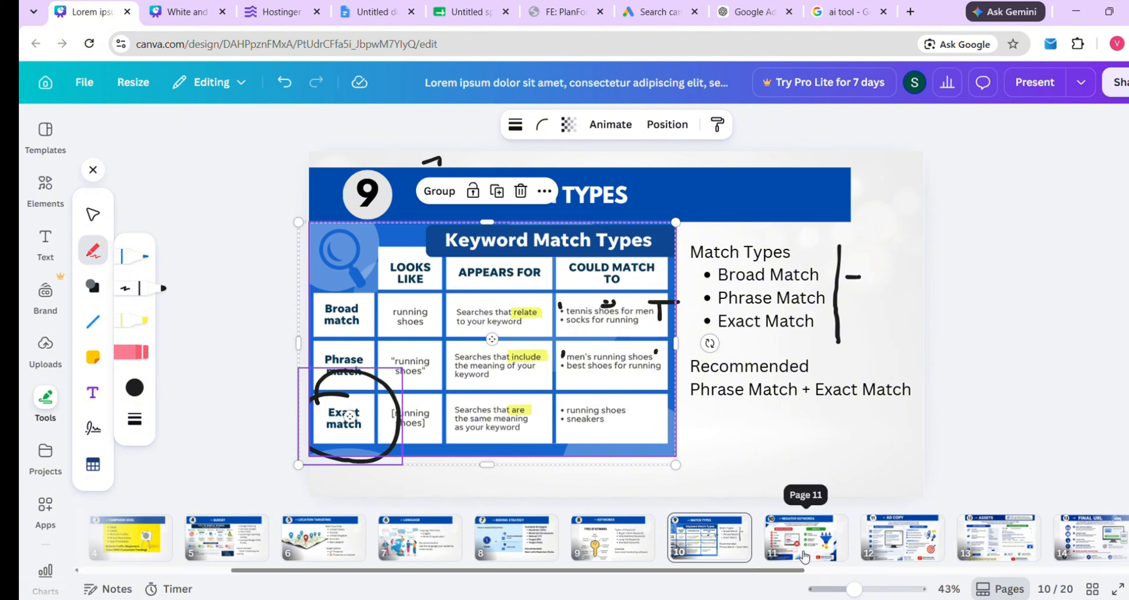
Go to the page 6 Location Targeting slide and circle the red map pin
{"action": "scroll", "coordinate": [805, 558], "scroll_direction": "left", "scroll_amount": 1}
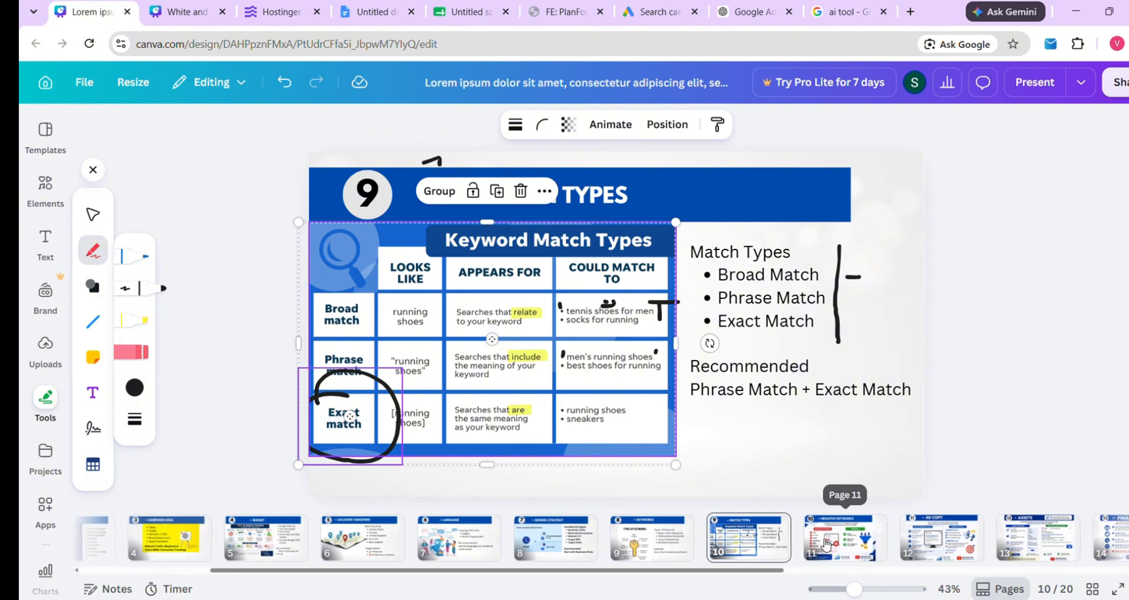
{"action": "left_click", "coordinate": [363, 525]}
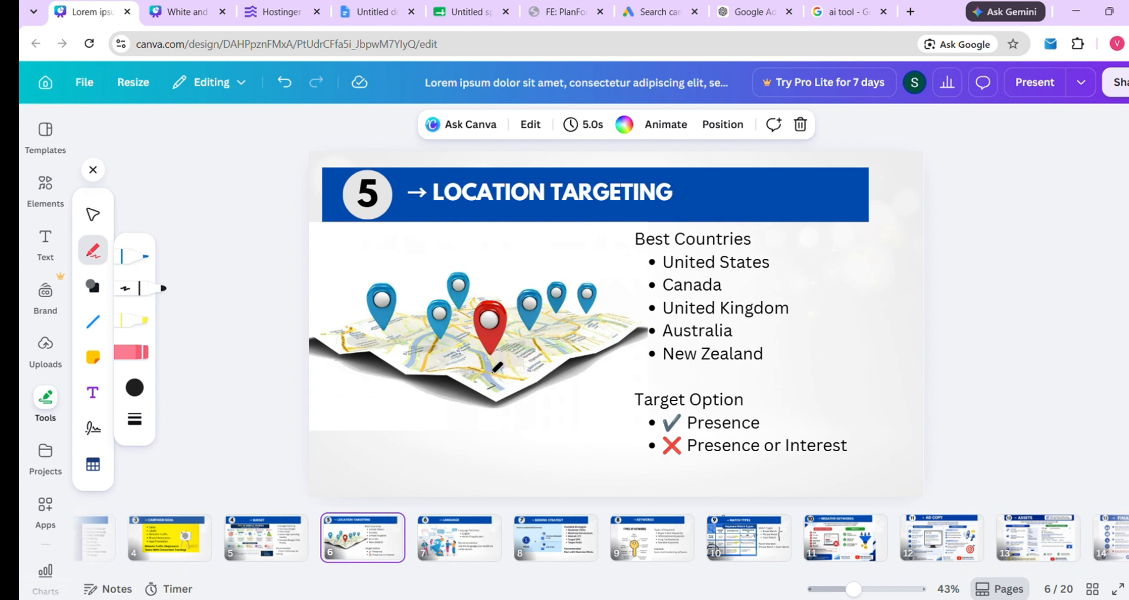
{"action": "mouse_move", "coordinate": [499, 351]}
{"action": "left_mouse_down"}
{"action": "mouse_move", "coordinate": [474, 361]}
{"action": "mouse_move", "coordinate": [509, 372]}
{"action": "mouse_move", "coordinate": [513, 355]}
{"action": "mouse_move", "coordinate": [483, 346]}
{"action": "mouse_move", "coordinate": [472, 379]}
{"action": "mouse_move", "coordinate": [504, 370]}
{"action": "left_mouse_up"}
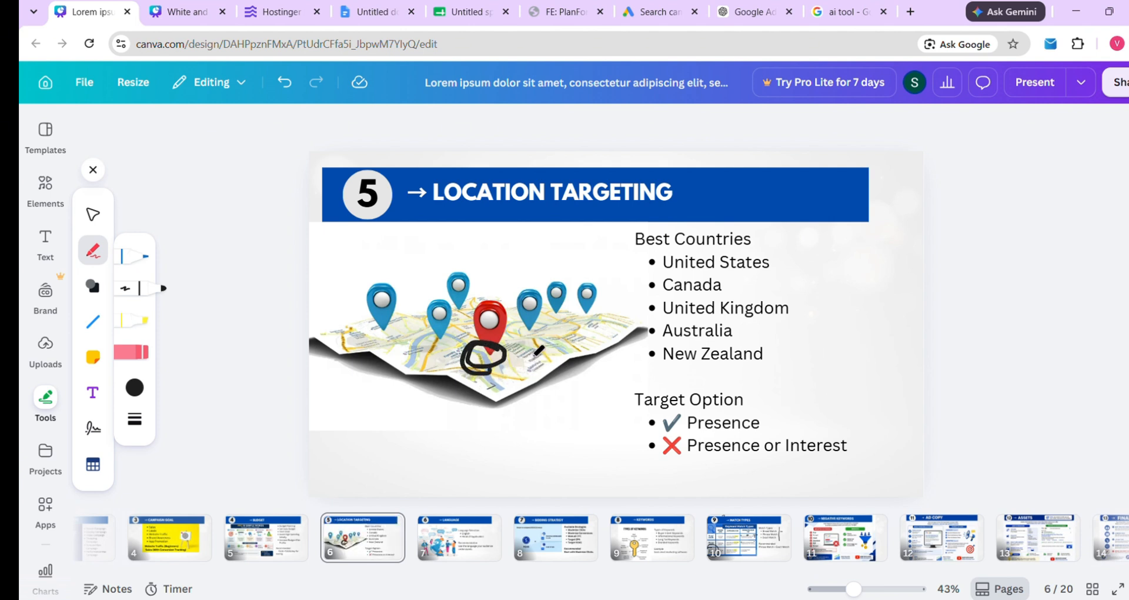
Target India and set location options to Presence: people in or regularly in included locations
{"action": "left_click", "coordinate": [659, 12]}
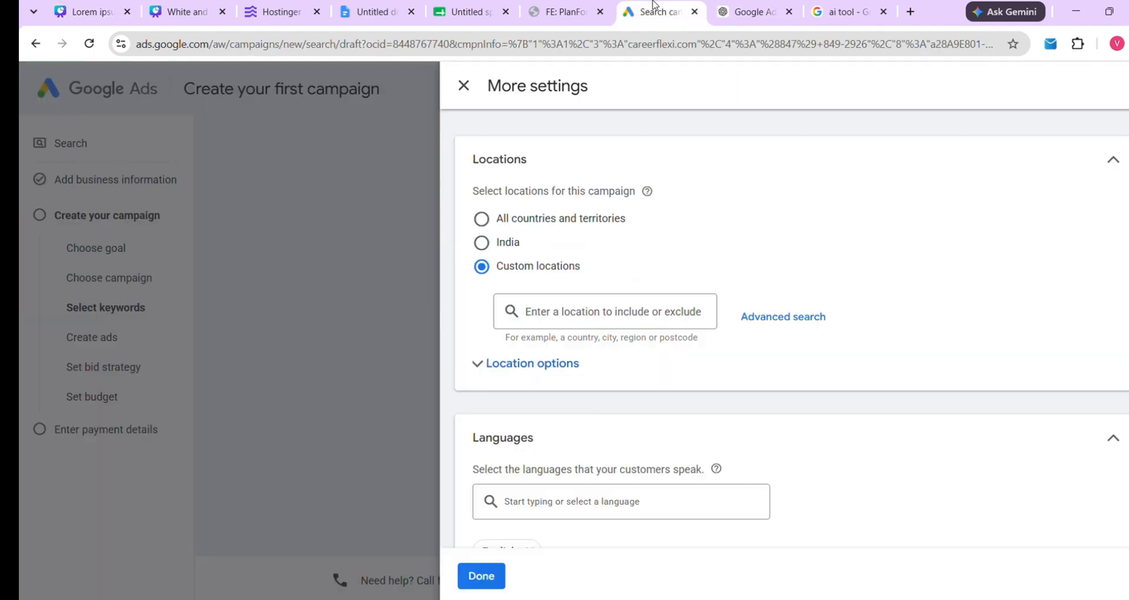
{"action": "left_click", "coordinate": [557, 318]}
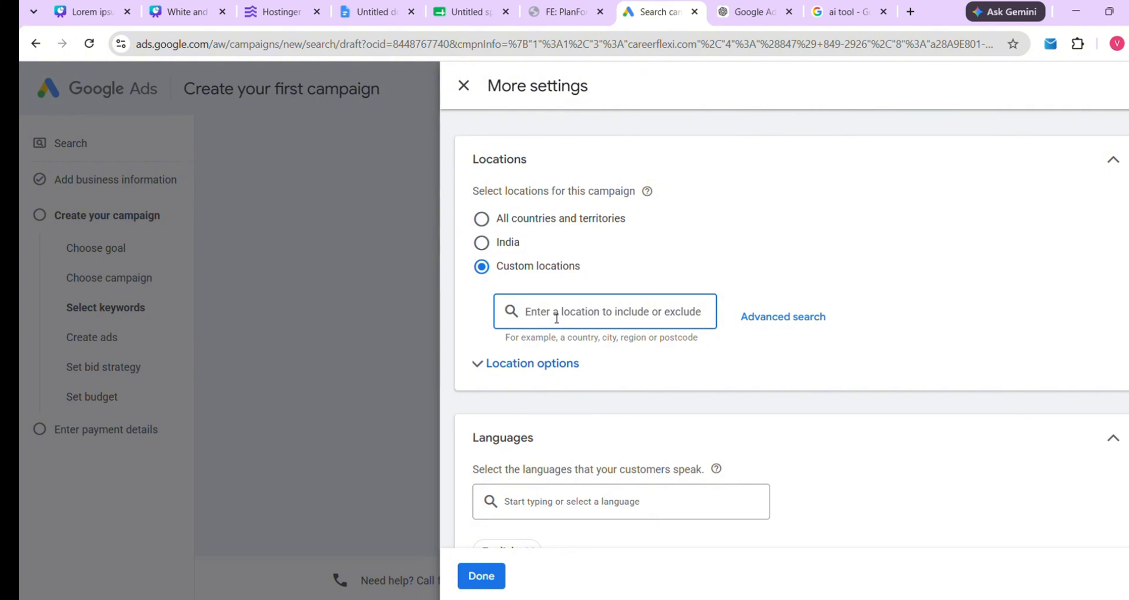
{"action": "left_click", "coordinate": [497, 247]}
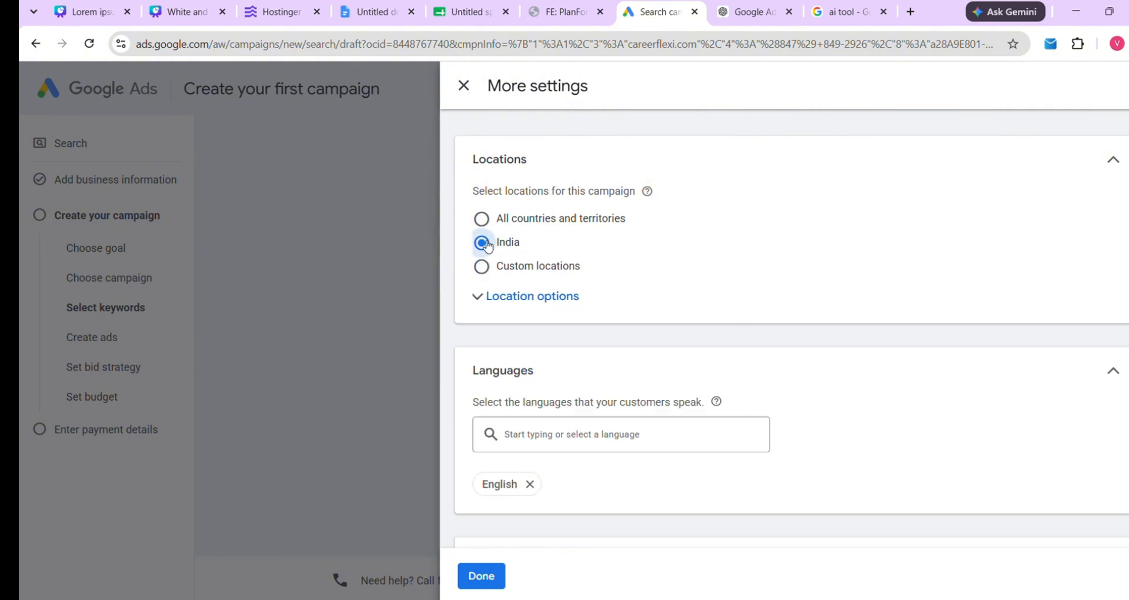
{"action": "left_click", "coordinate": [503, 297]}
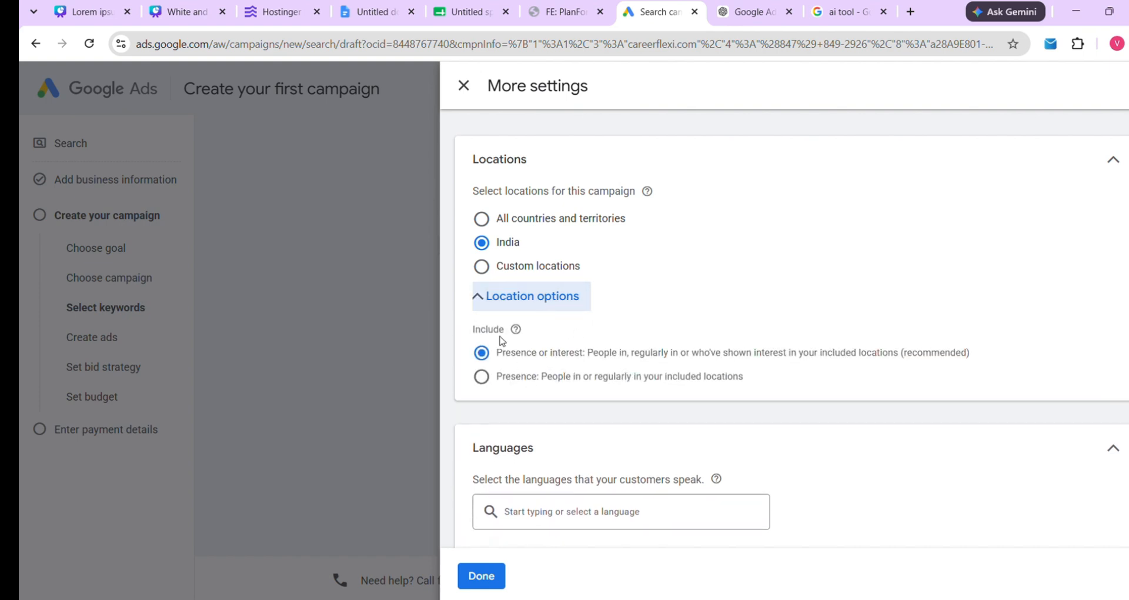
{"action": "left_click_drag", "start_coordinate": [498, 353], "coordinate": [978, 351]}
{"action": "left_click", "coordinate": [953, 350]}
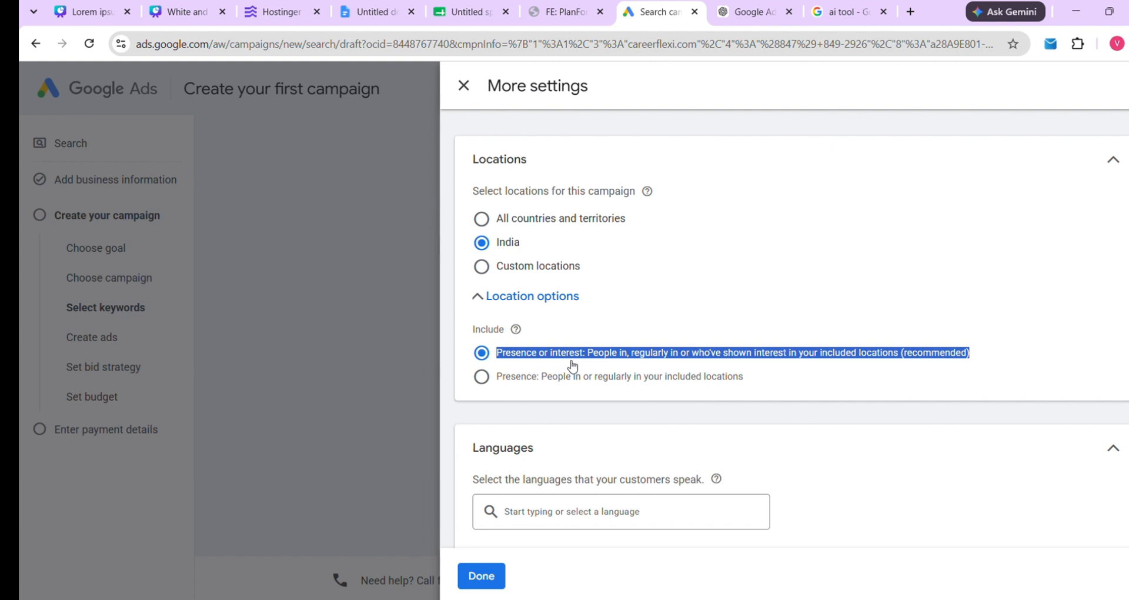
{"action": "left_click", "coordinate": [482, 380]}
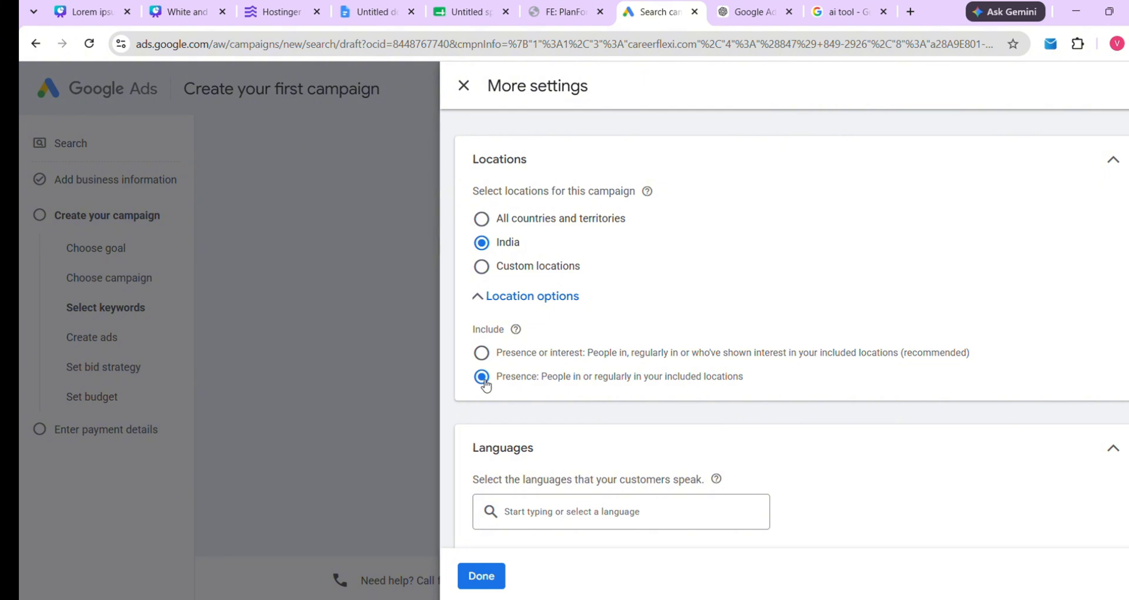
Add Hindi alongside English as a campaign language, found by searching 'hi'
{"action": "scroll", "coordinate": [485, 386], "scroll_direction": "down", "scroll_amount": 3}
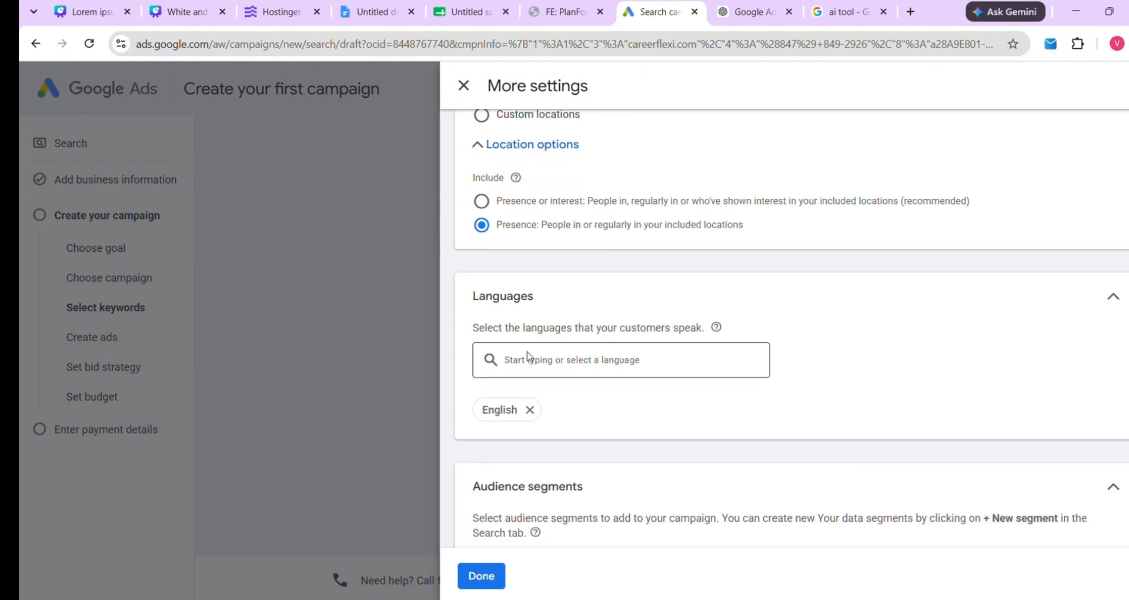
{"action": "double_click", "coordinate": [532, 295]}
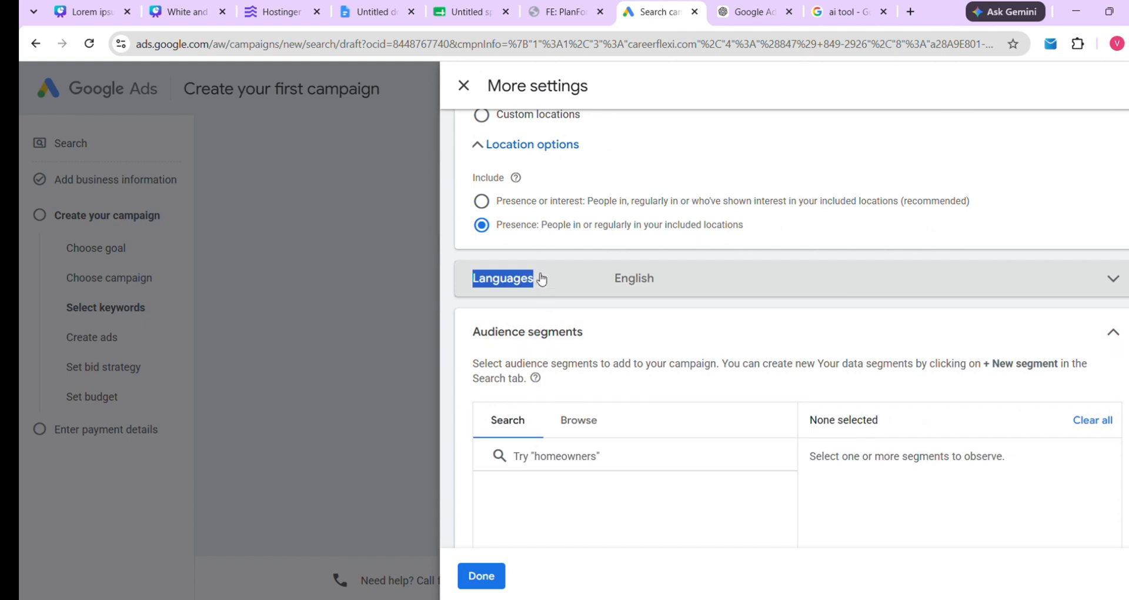
{"action": "left_click", "coordinate": [539, 279]}
{"action": "left_click", "coordinate": [558, 369]}
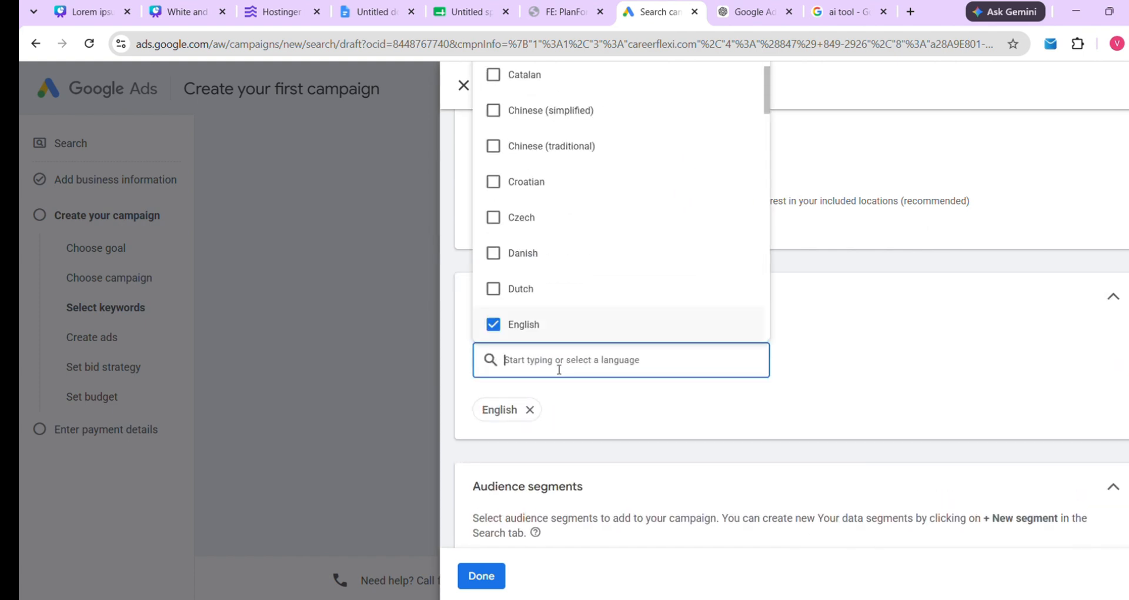
{"action": "type", "text": "hi"}
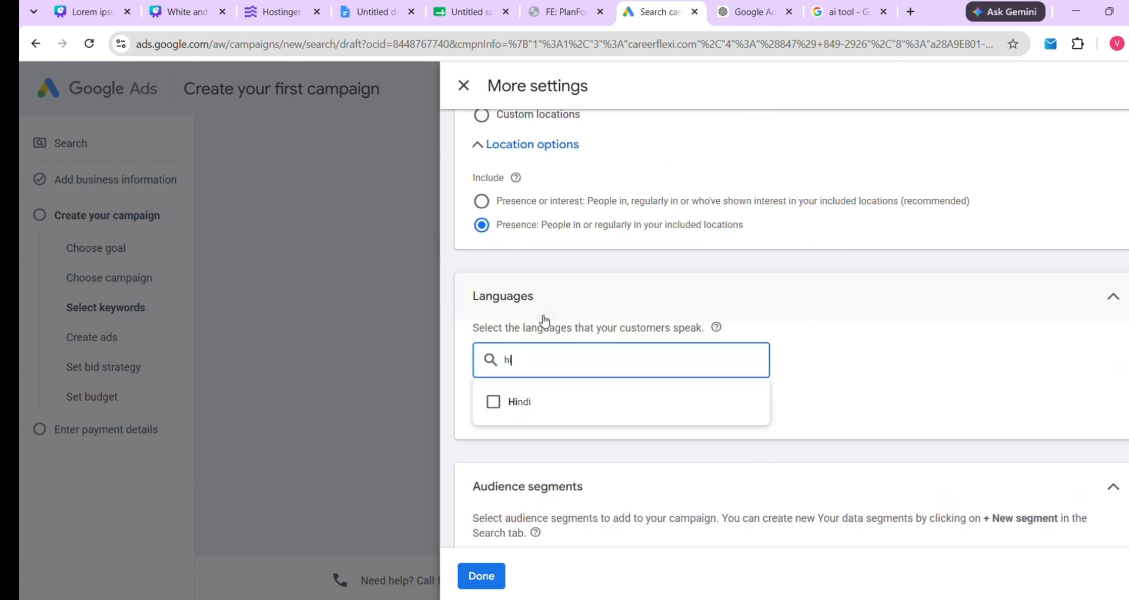
{"action": "left_click", "coordinate": [517, 405]}
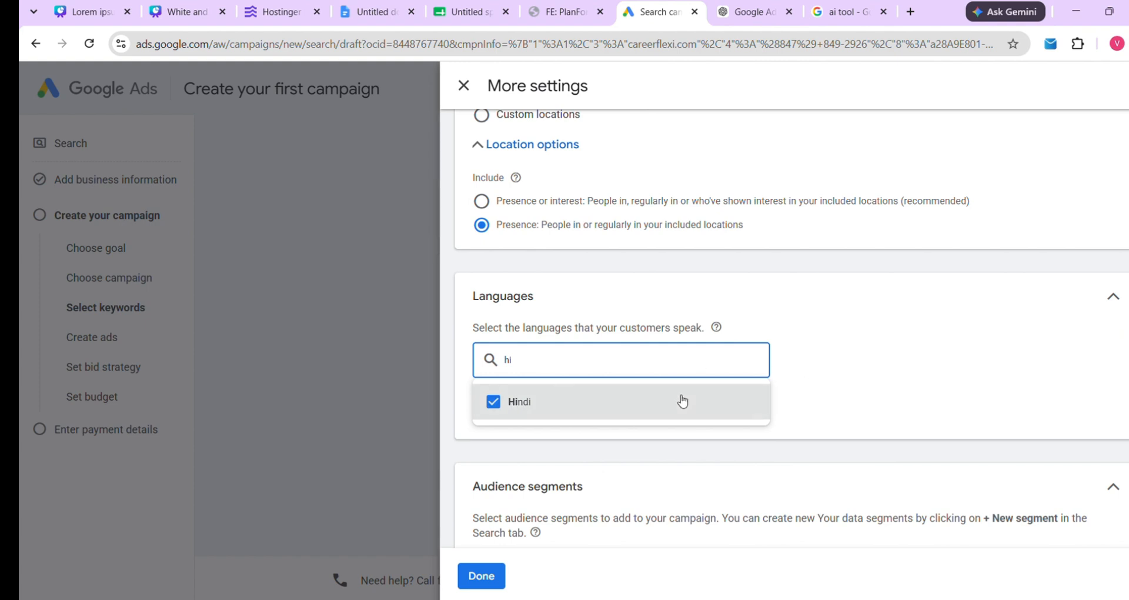
{"action": "left_click", "coordinate": [870, 375]}
Review audience segments, save the campaign settings and continue to the Create an ad step
{"action": "scroll", "coordinate": [837, 381], "scroll_direction": "down", "scroll_amount": 2}
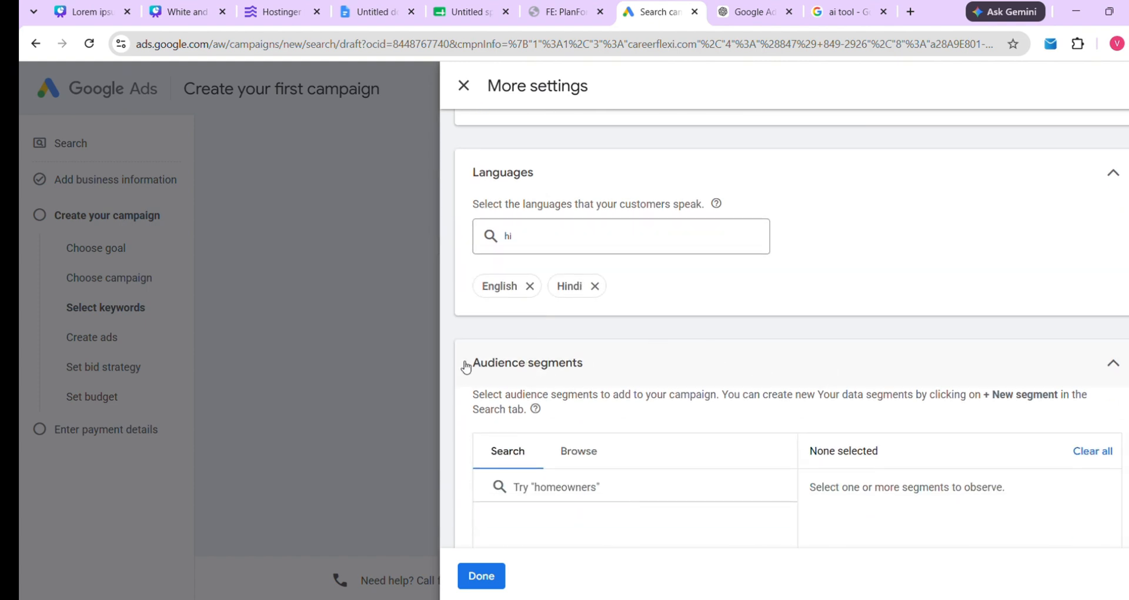
{"action": "left_click_drag", "start_coordinate": [467, 362], "coordinate": [607, 368]}
{"action": "left_click", "coordinate": [648, 355]}
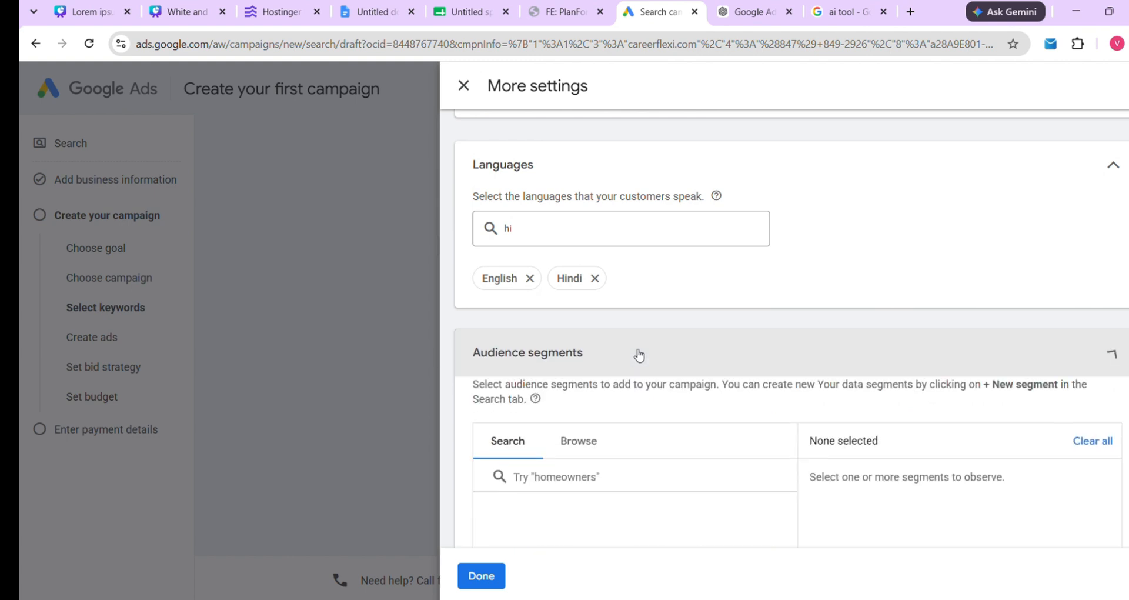
{"action": "scroll", "coordinate": [636, 347], "scroll_direction": "down", "scroll_amount": 5}
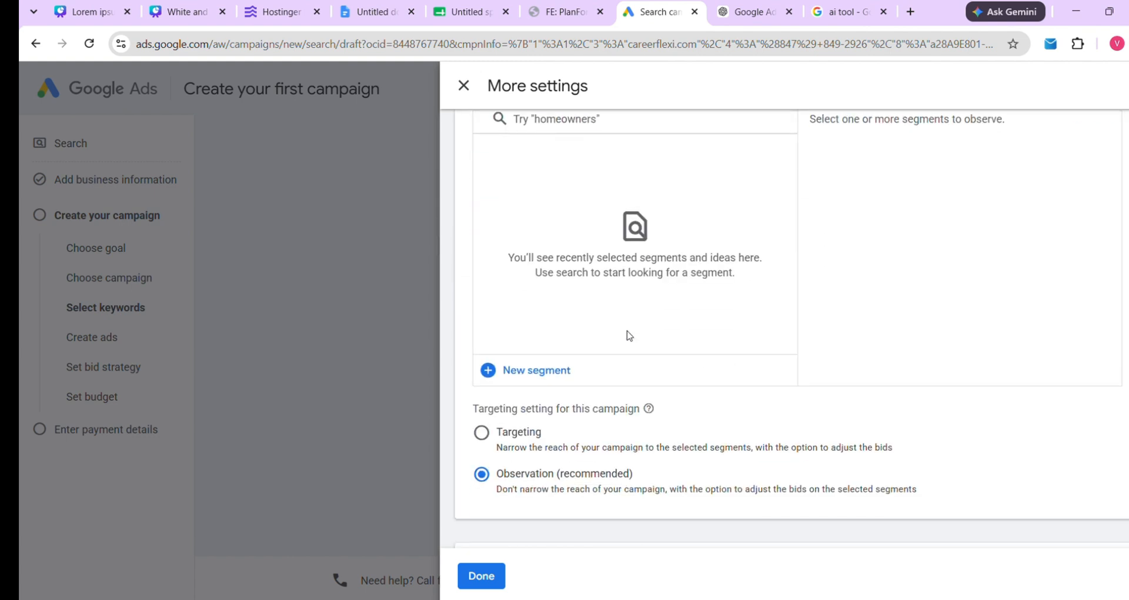
{"action": "scroll", "coordinate": [612, 270], "scroll_direction": "up", "scroll_amount": 1}
{"action": "scroll", "coordinate": [585, 273], "scroll_direction": "down", "scroll_amount": 3}
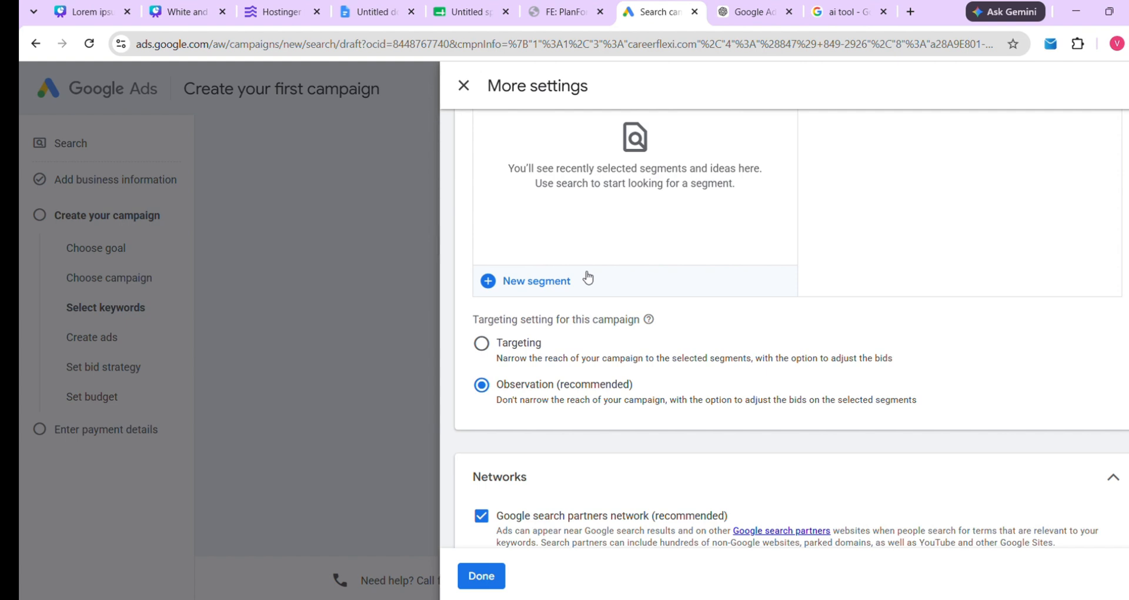
{"action": "scroll", "coordinate": [597, 268], "scroll_direction": "down", "scroll_amount": 1}
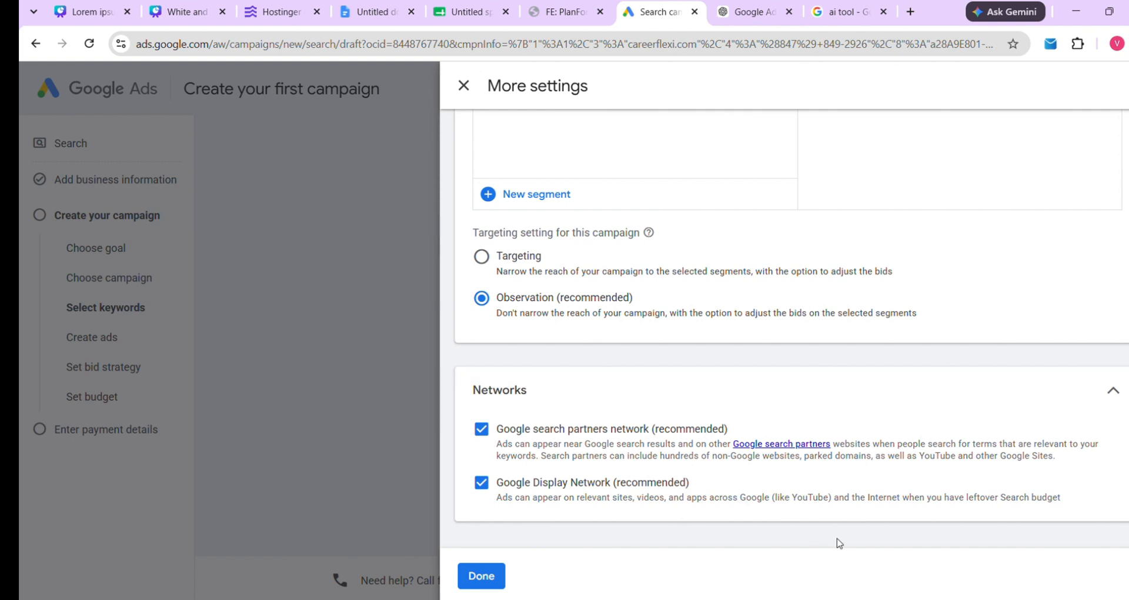
{"action": "left_click", "coordinate": [481, 576]}
{"action": "scroll", "coordinate": [685, 400], "scroll_direction": "down", "scroll_amount": 2}
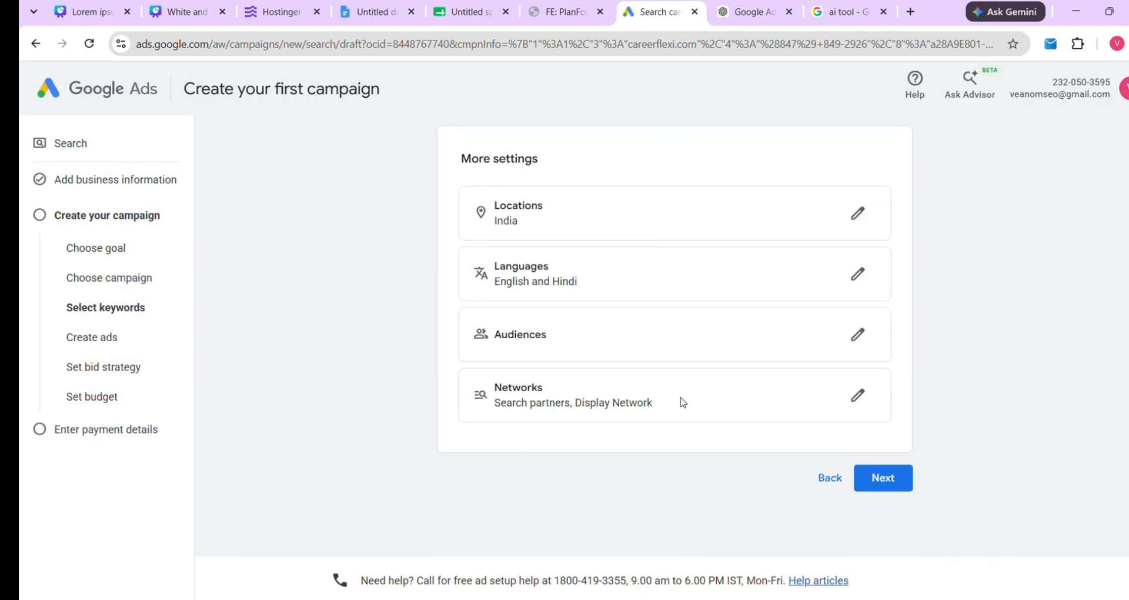
{"action": "left_click", "coordinate": [854, 337]}
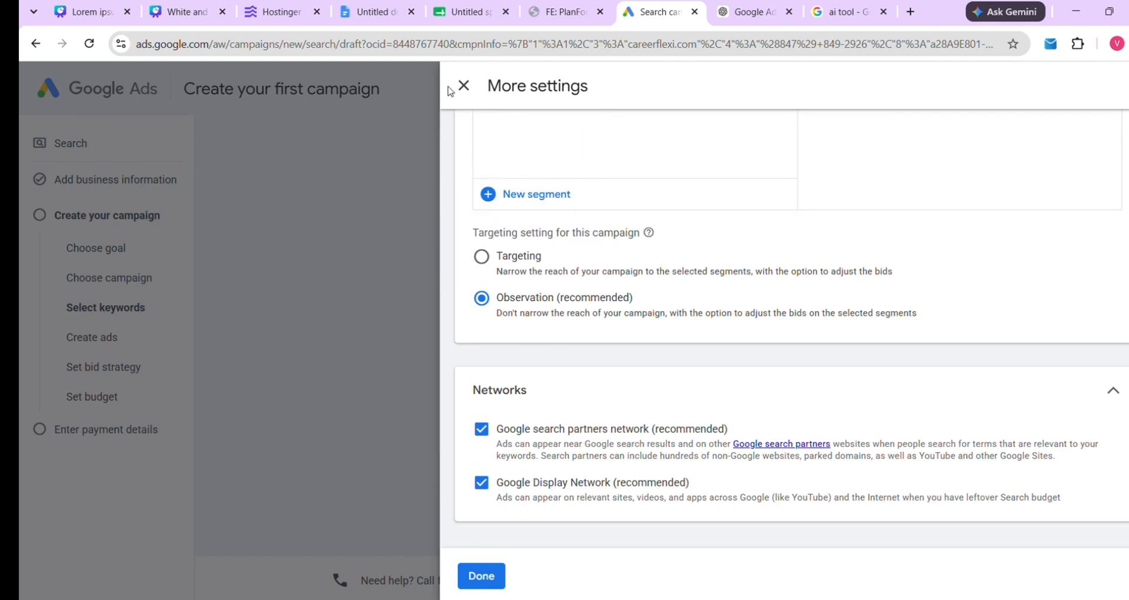
{"action": "left_click", "coordinate": [462, 86]}
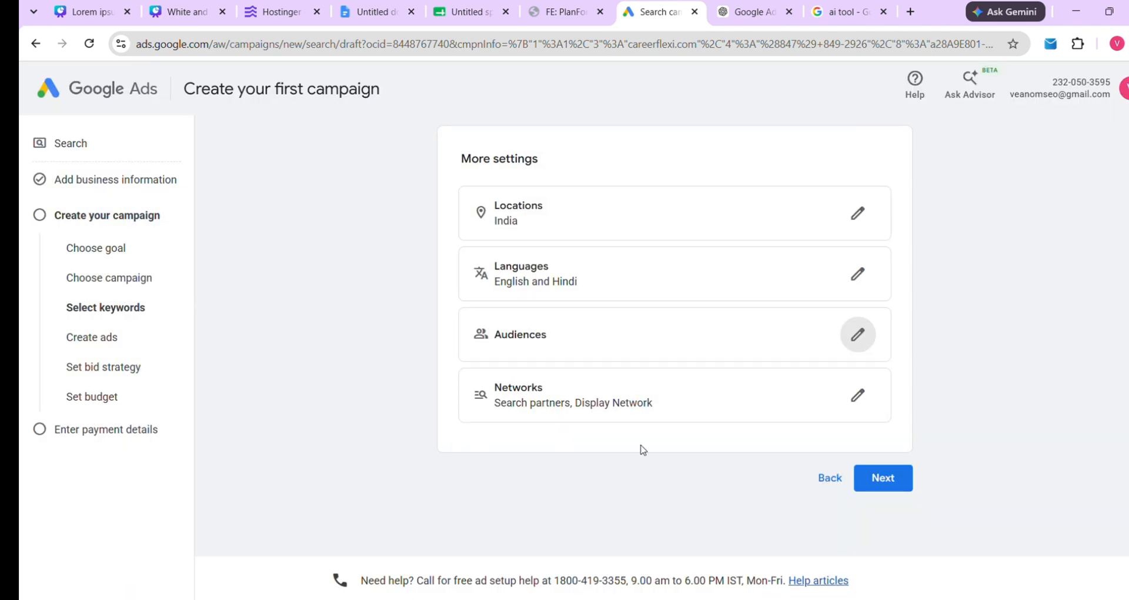
{"action": "left_click", "coordinate": [896, 484]}
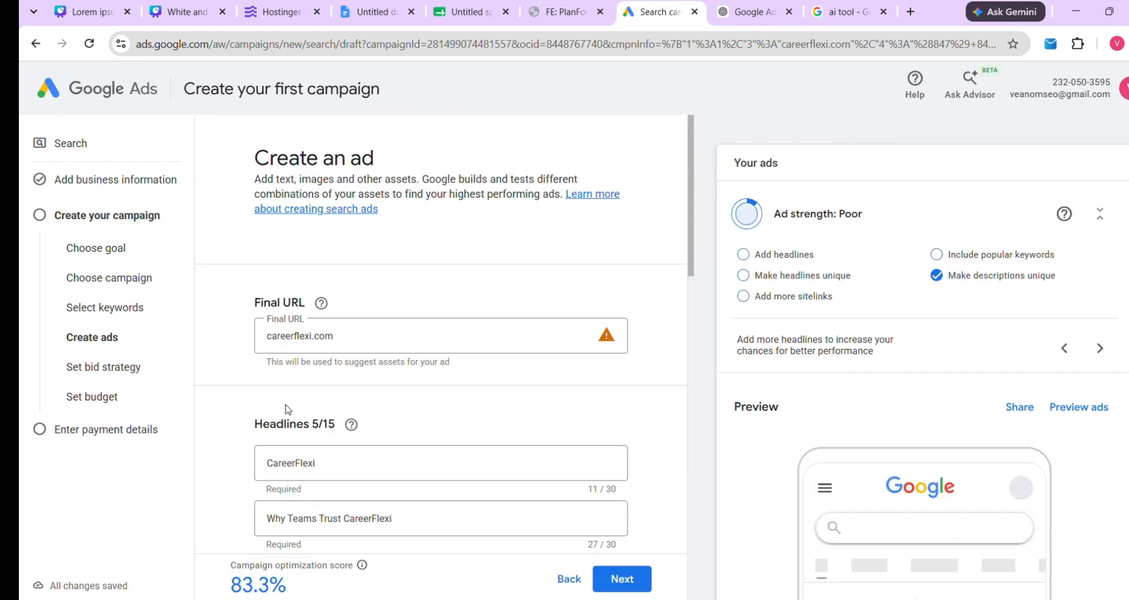
Put the cursor in the ad's Final URL field and open a new Chrome tab
{"action": "left_click_drag", "start_coordinate": [231, 585], "coordinate": [281, 587]}
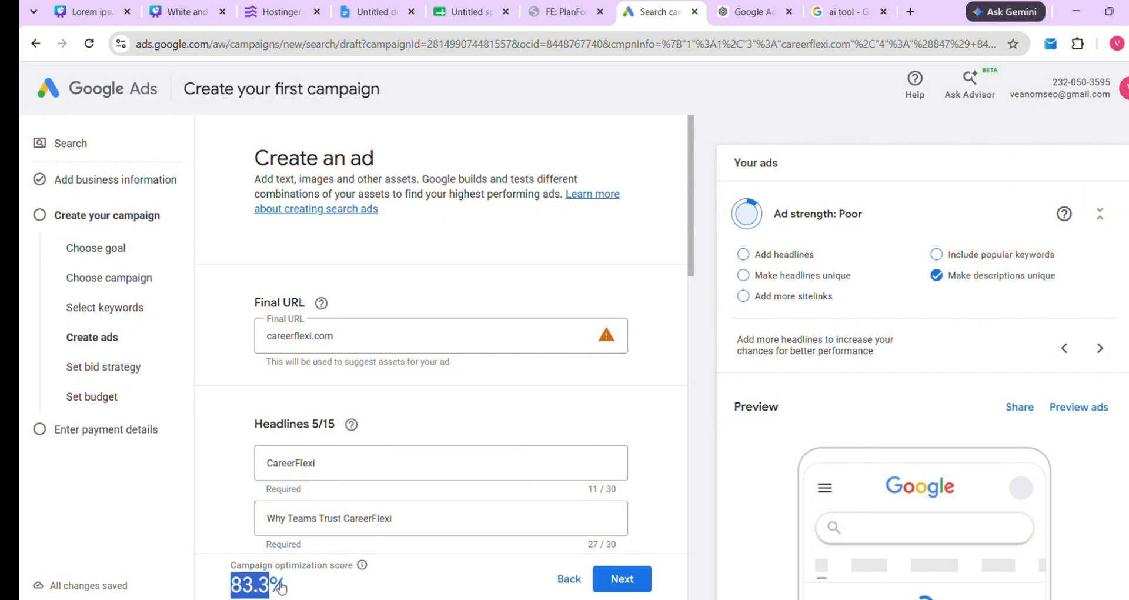
{"action": "left_click", "coordinate": [222, 518]}
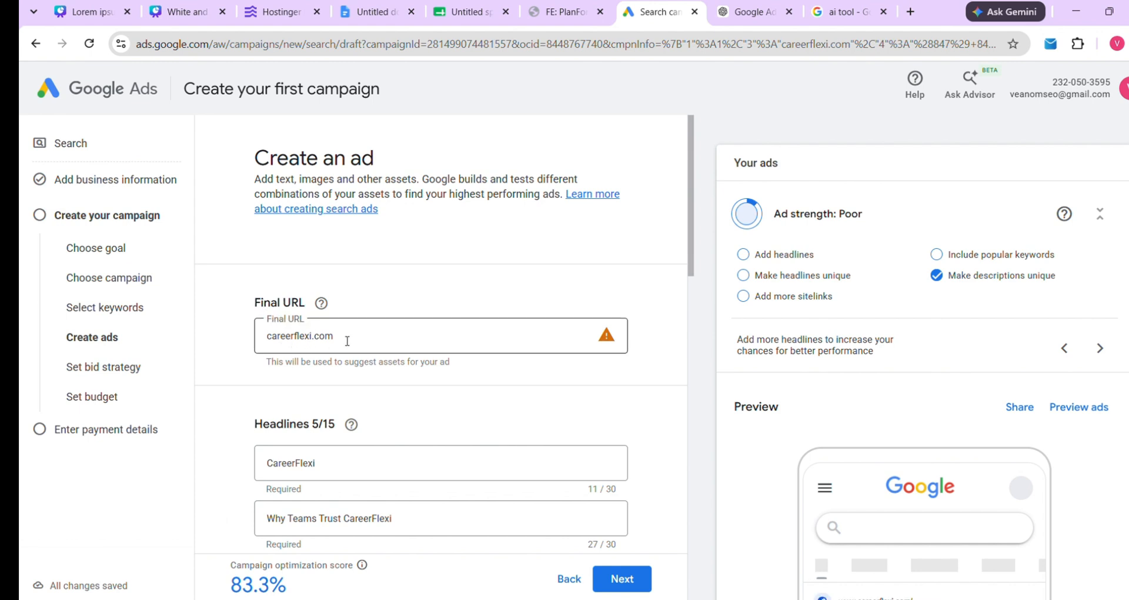
{"action": "scroll", "coordinate": [347, 341], "scroll_direction": "down", "scroll_amount": 1}
{"action": "left_click", "coordinate": [366, 284]}
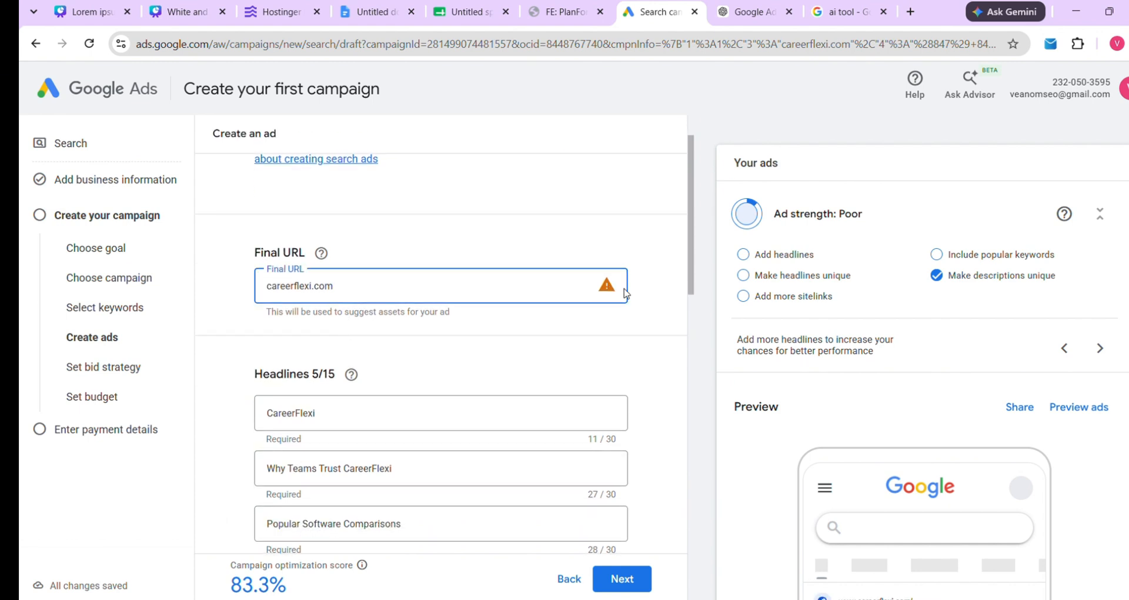
{"action": "left_click", "coordinate": [911, 12]}
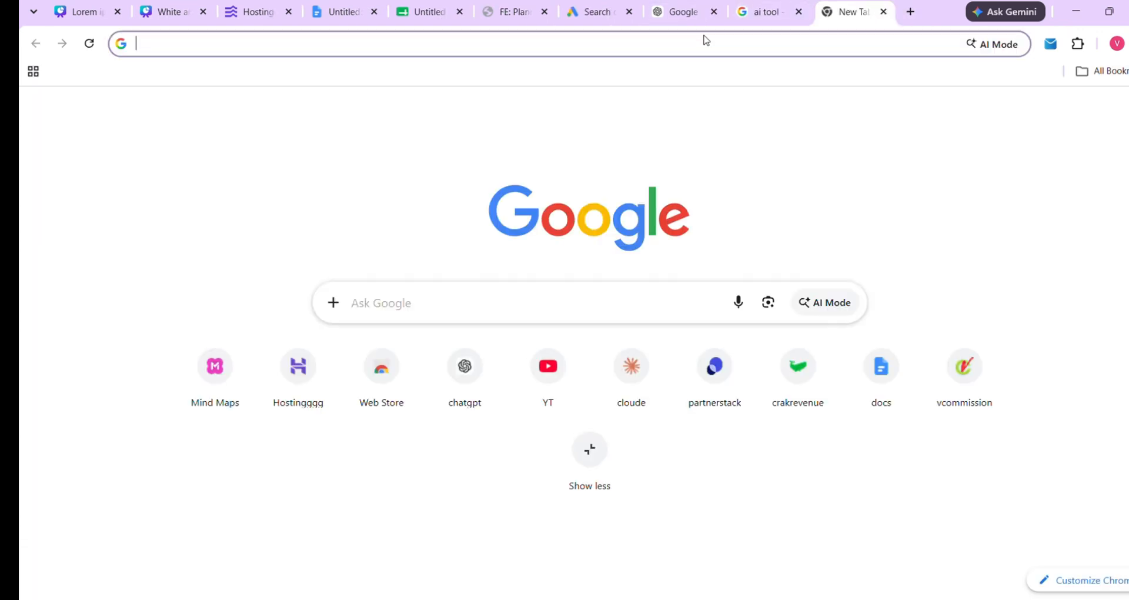
Load careerflexi.com from the 'car' suggestion, select its full address, and return to Google Ads
{"action": "left_click", "coordinate": [698, 44]}
{"action": "type", "text": "careerflexi.com"}
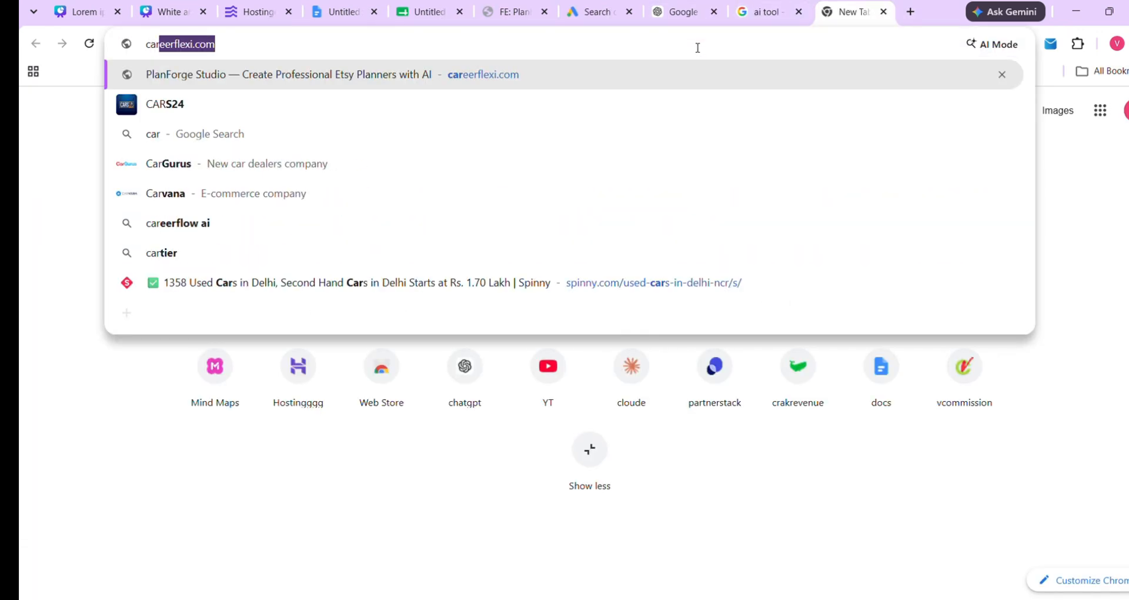
{"action": "key", "text": "Right"}
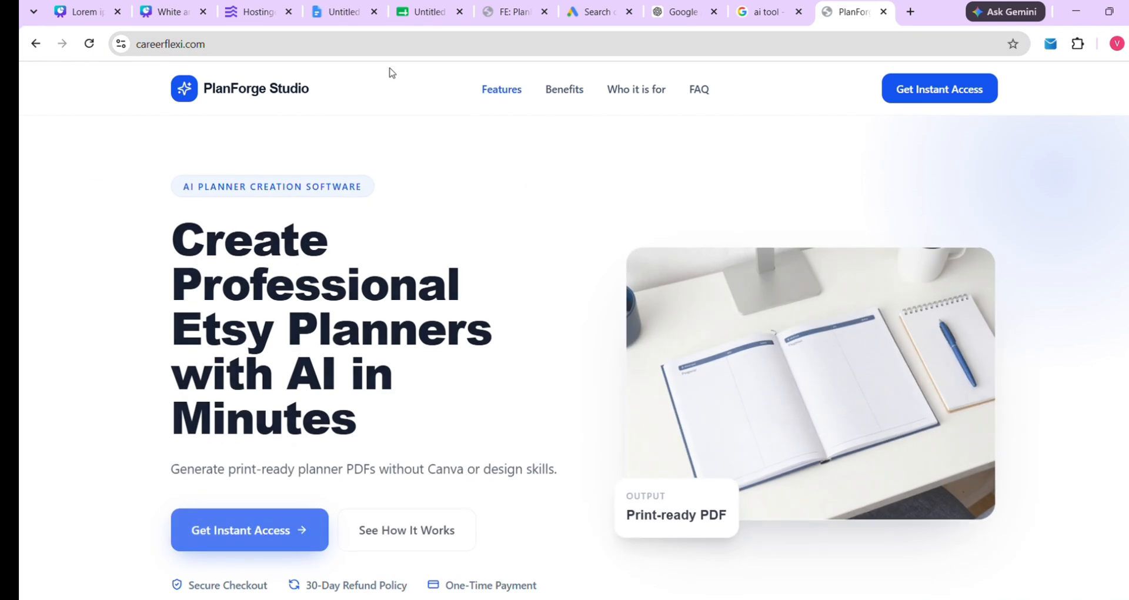
{"action": "left_click", "coordinate": [163, 46]}
{"action": "key", "text": "ctrl+c"}
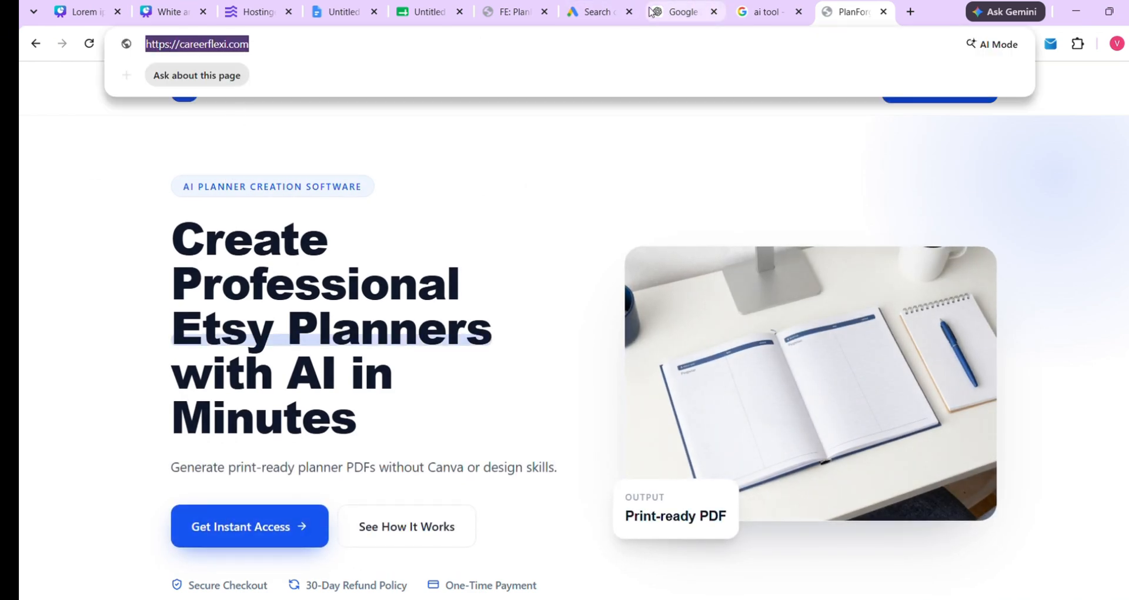
{"action": "left_click", "coordinate": [597, 12]}
{"action": "key", "text": "BackSpace"}
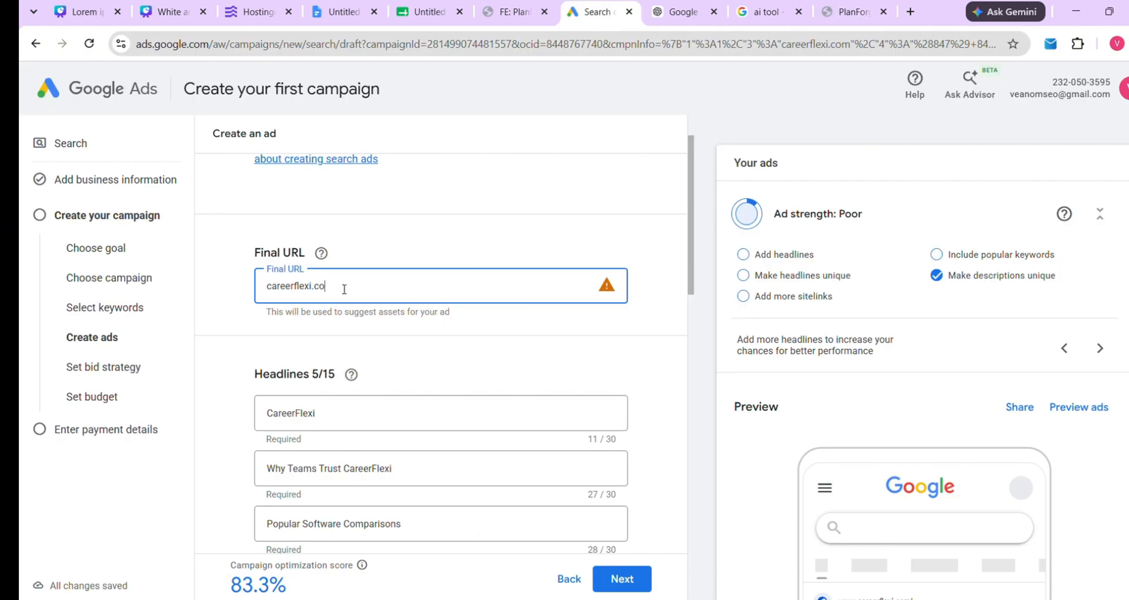
{"action": "key", "text": "BackSpace"}
{"action": "key", "text": "BackSpace"}
{"action": "key", "text": "BackSpace"}
{"action": "key", "text": "BackSpace"}
{"action": "key", "text": "BackSpace"}
{"action": "key", "text": "BackSpace"}
{"action": "key", "text": "BackSpace"}
{"action": "key", "text": "BackSpace"}
{"action": "key", "text": "BackSpace"}
{"action": "key", "text": "BackSpace"}
{"action": "key", "text": "BackSpace"}
{"action": "key", "text": "BackSpace"}
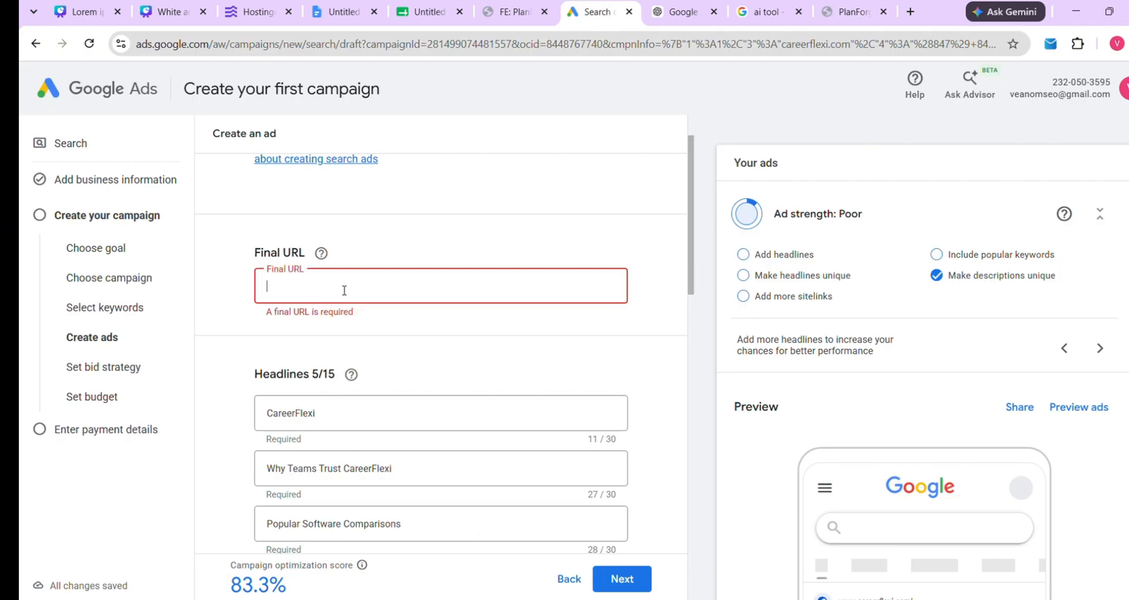
{"action": "key", "text": "ctrl+v"}
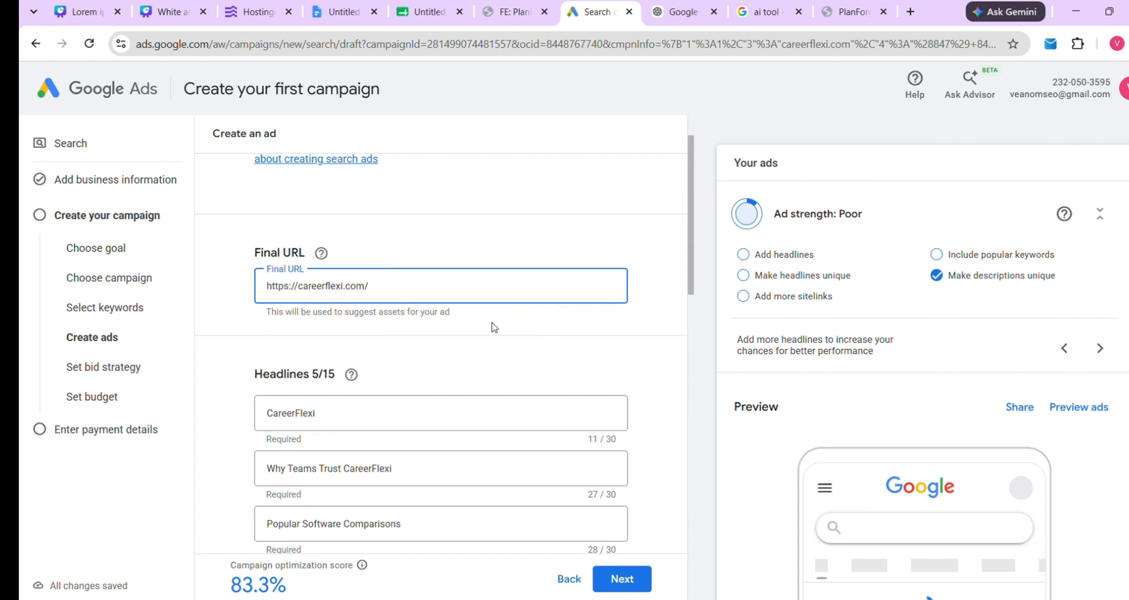
Review the ad's five headlines, including "Why Teams Trust CareerFlexi"
{"action": "scroll", "coordinate": [492, 324], "scroll_direction": "down", "scroll_amount": 1}
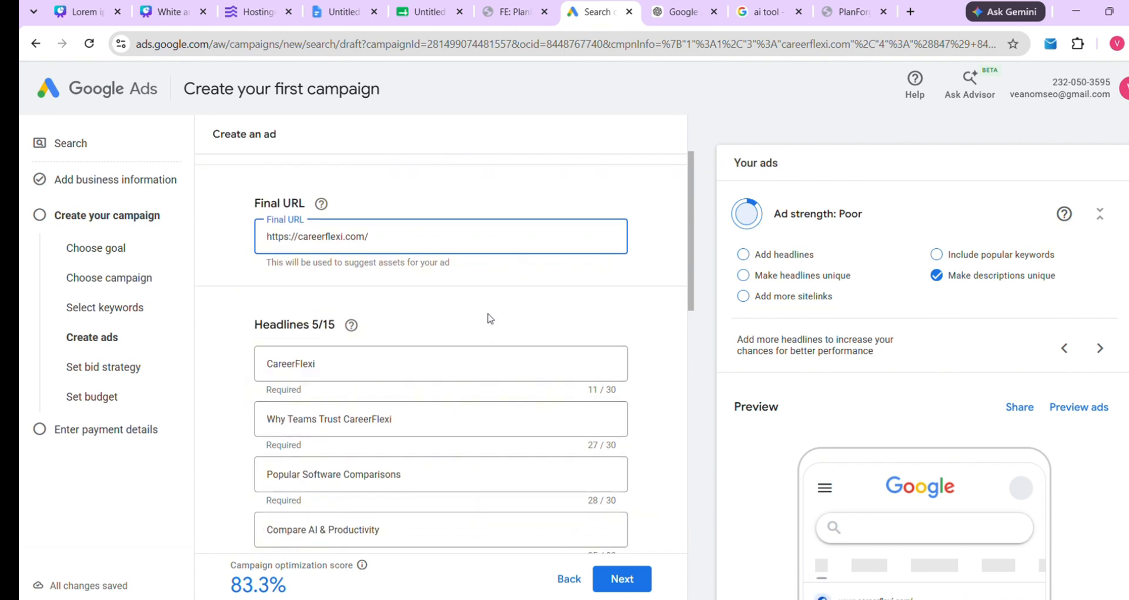
{"action": "scroll", "coordinate": [427, 311], "scroll_direction": "down", "scroll_amount": 1}
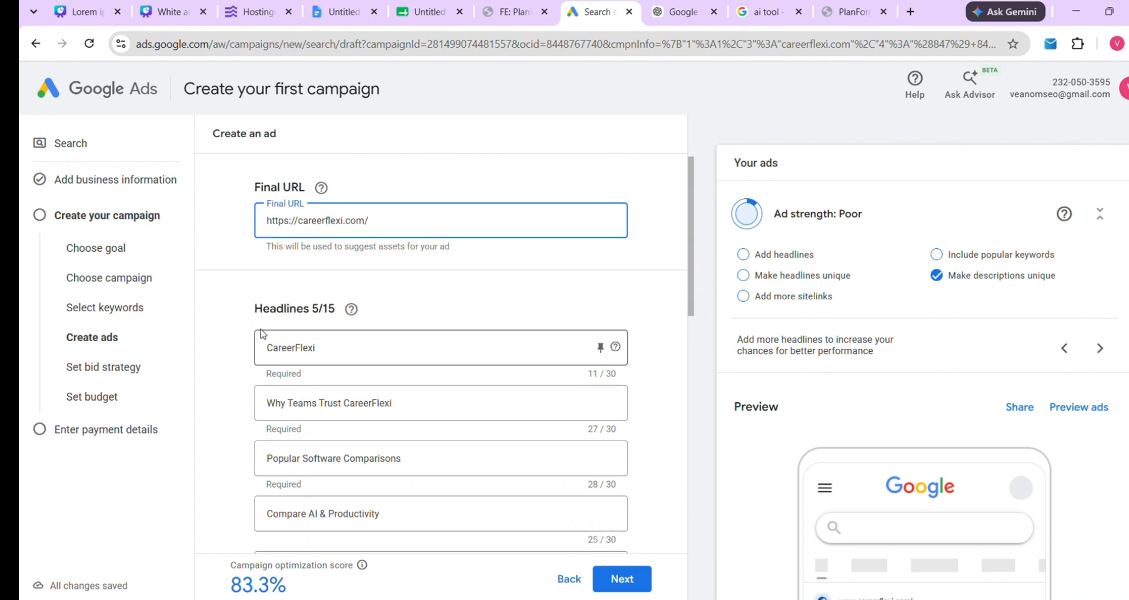
{"action": "left_click_drag", "start_coordinate": [253, 310], "coordinate": [352, 313]}
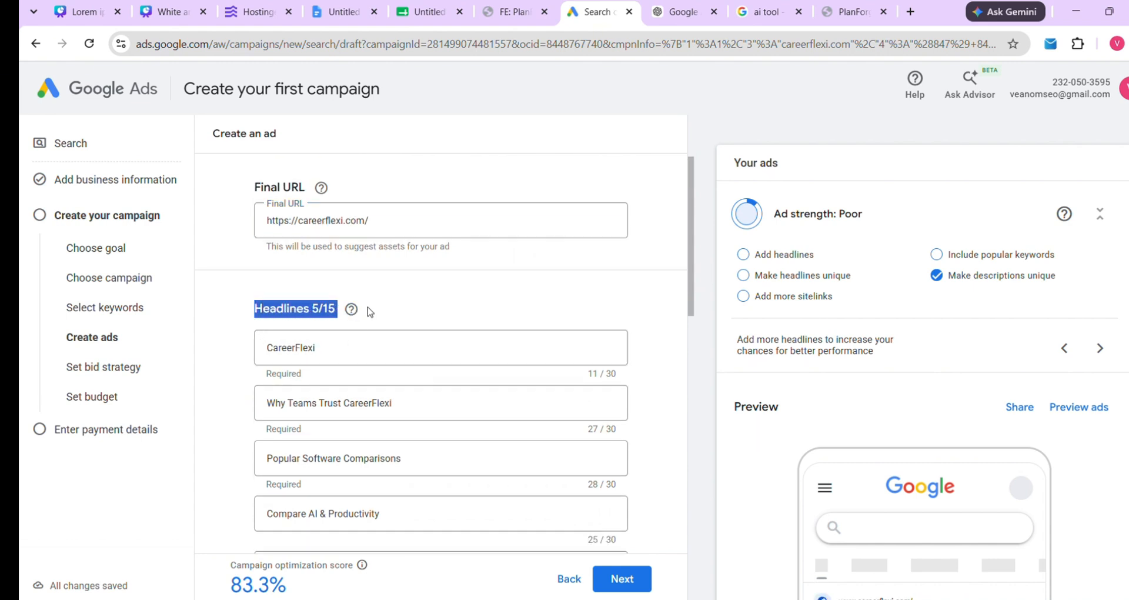
{"action": "scroll", "coordinate": [376, 313], "scroll_direction": "down", "scroll_amount": 2}
{"action": "scroll", "coordinate": [376, 318], "scroll_direction": "down", "scroll_amount": 5}
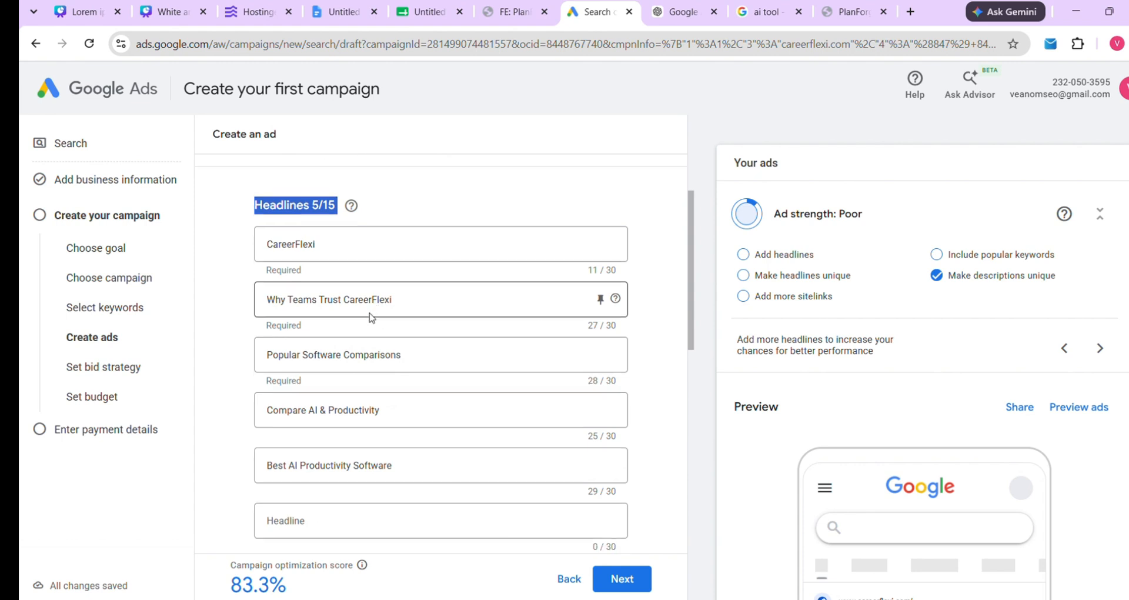
{"action": "left_click_drag", "start_coordinate": [253, 429], "coordinate": [356, 431]}
{"action": "scroll", "coordinate": [400, 363], "scroll_direction": "up", "scroll_amount": 4}
{"action": "scroll", "coordinate": [403, 363], "scroll_direction": "up", "scroll_amount": 4}
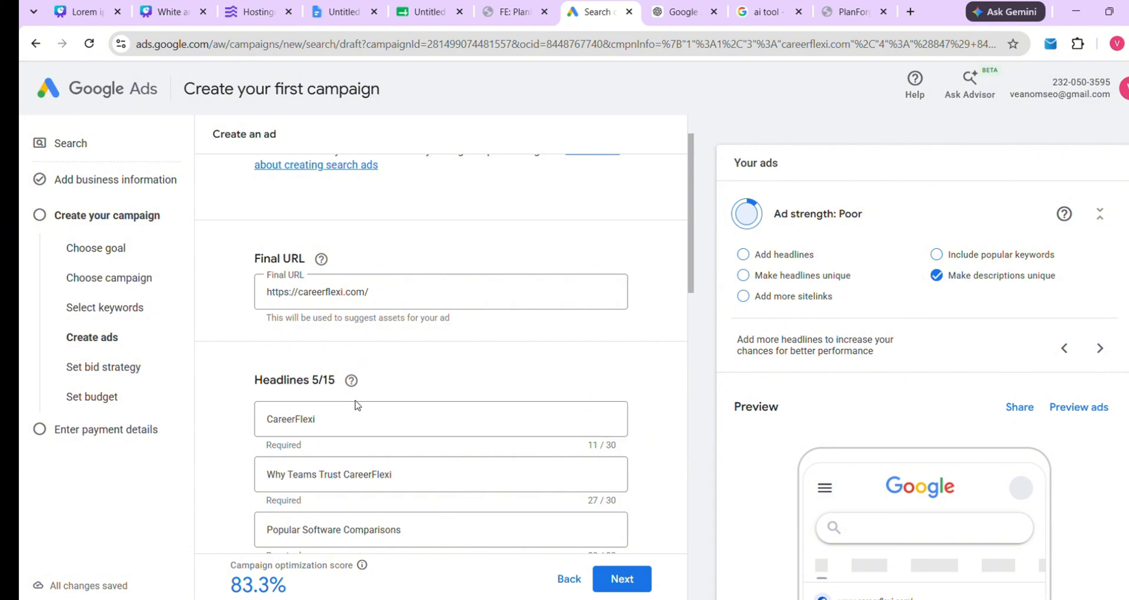
{"action": "scroll", "coordinate": [266, 357], "scroll_direction": "down", "scroll_amount": 1}
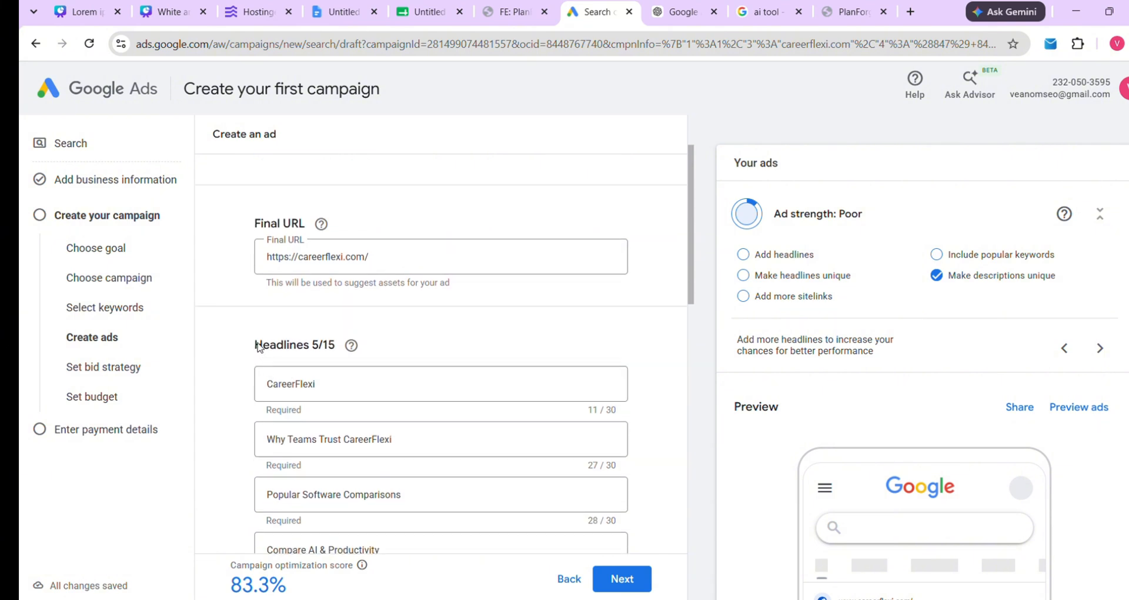
Replace the first headline with 'Create Etsy Planners With AI' copied from the ad copy document
{"action": "left_click", "coordinate": [343, 368]}
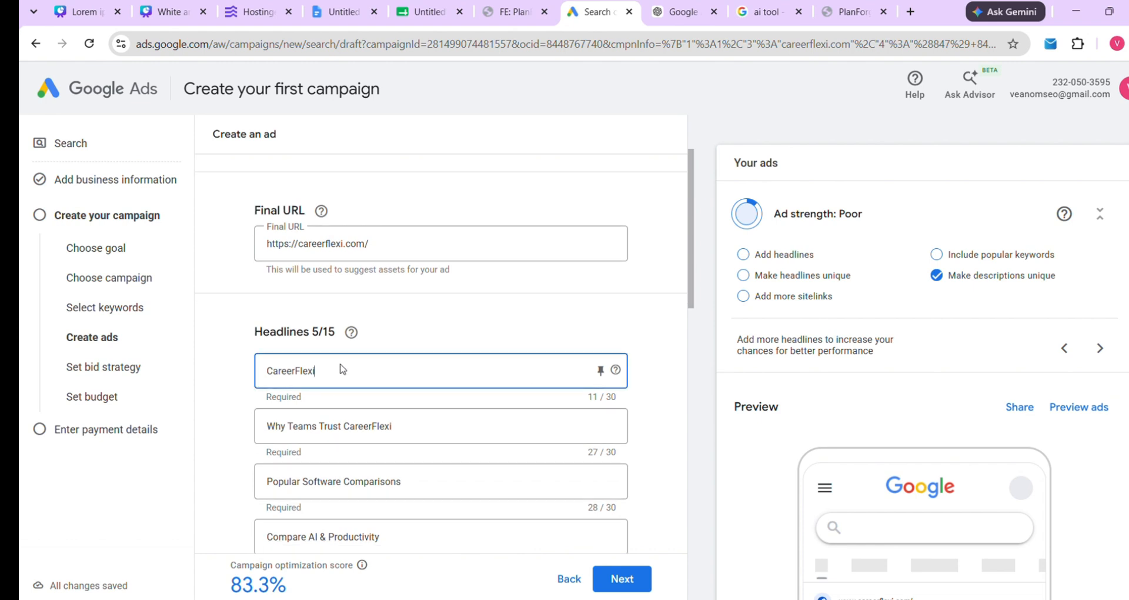
{"action": "key", "text": "BackSpace"}
{"action": "key", "text": "BackSpace"}
{"action": "key", "text": "BackSpace"}
{"action": "key", "text": "BackSpace"}
{"action": "key", "text": "BackSpace"}
{"action": "key", "text": "BackSpace"}
{"action": "key", "text": "BackSpace"}
{"action": "key", "text": "BackSpace"}
{"action": "key", "text": "BackSpace"}
{"action": "key", "text": "BackSpace"}
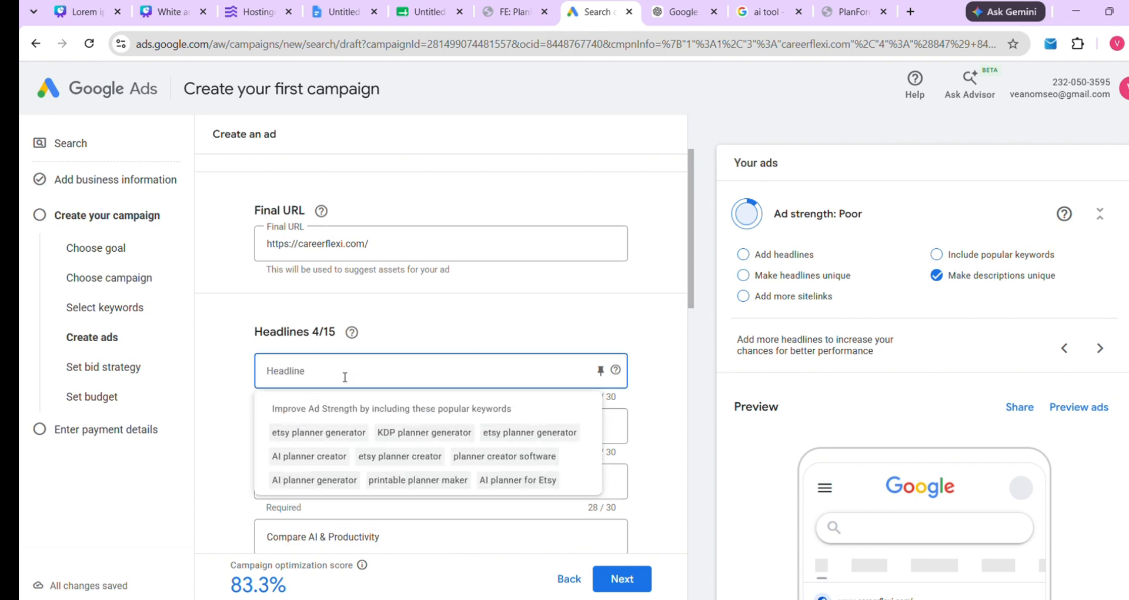
{"action": "left_click", "coordinate": [340, 11]}
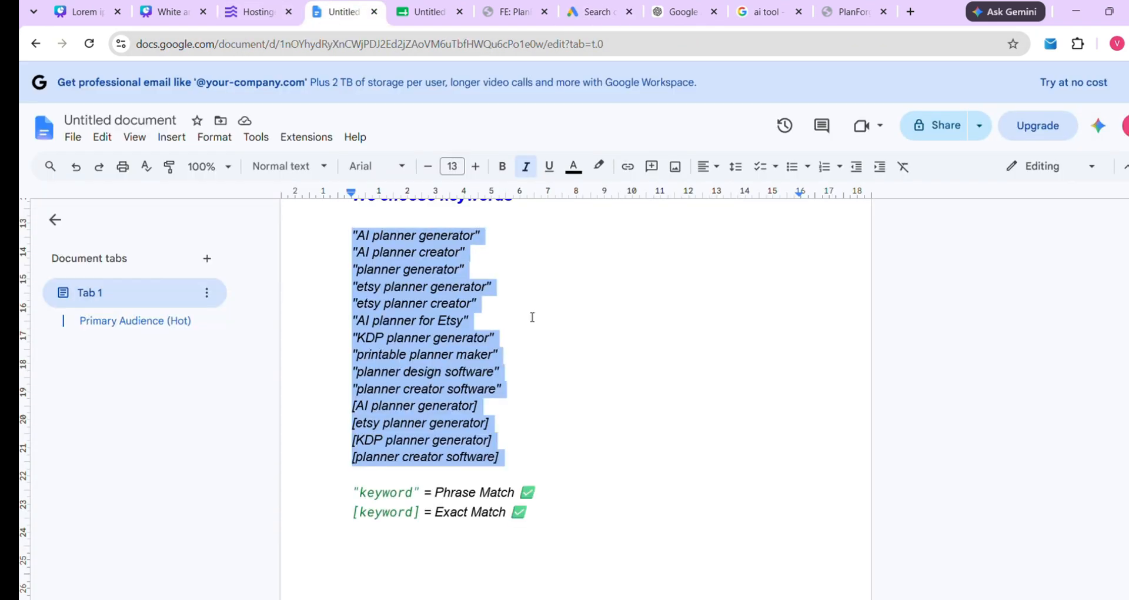
{"action": "left_click", "coordinate": [539, 329]}
{"action": "scroll", "coordinate": [540, 329], "scroll_direction": "down", "scroll_amount": 9}
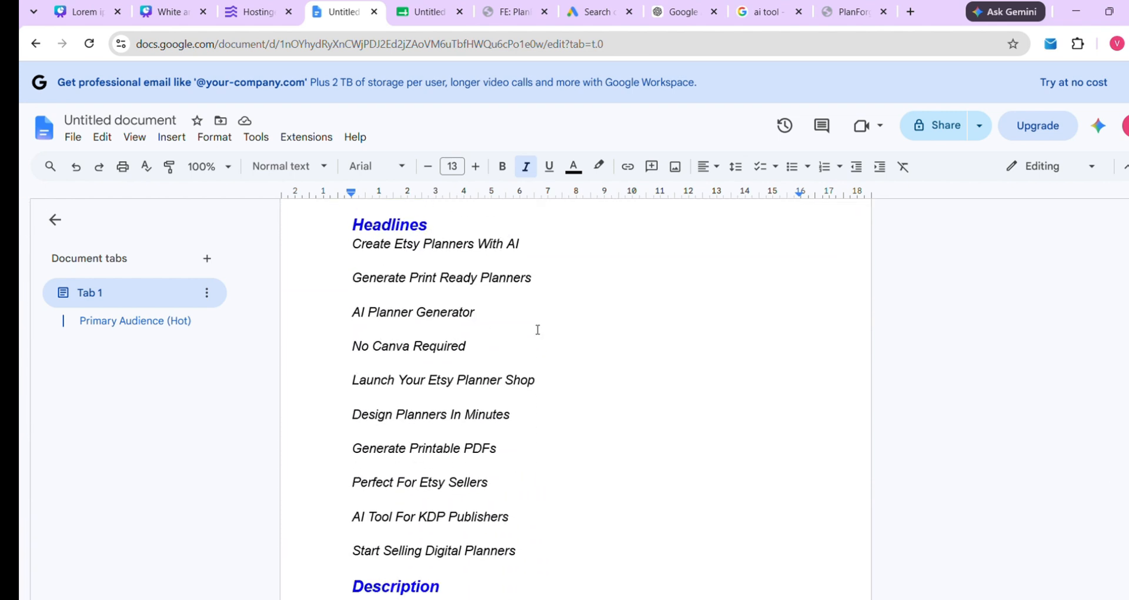
{"action": "left_click_drag", "start_coordinate": [355, 250], "coordinate": [526, 255]}
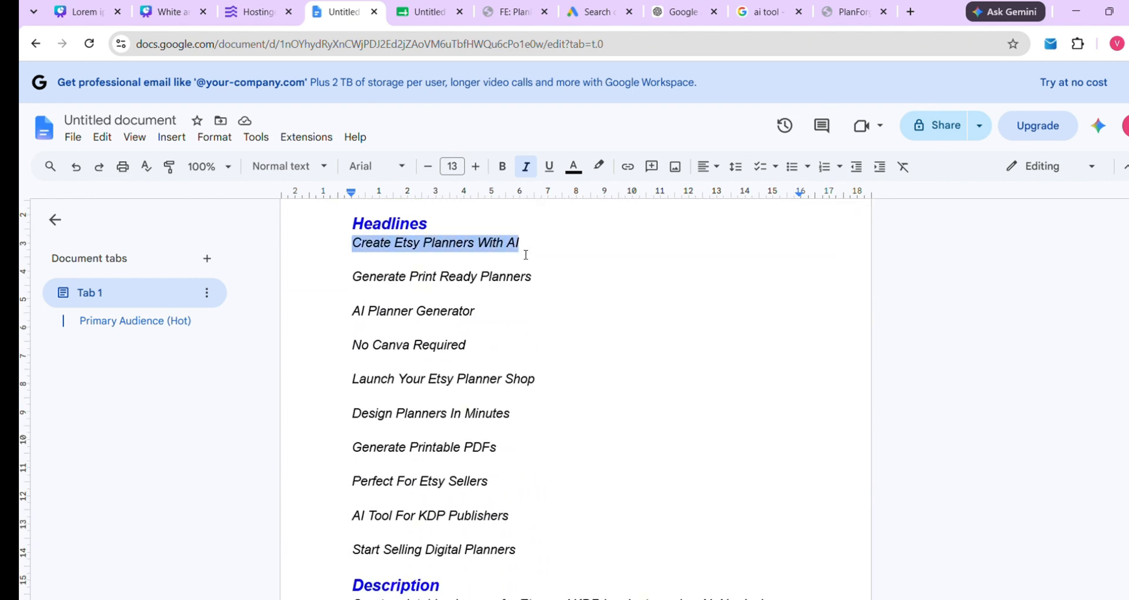
{"action": "right_click", "coordinate": [470, 247]}
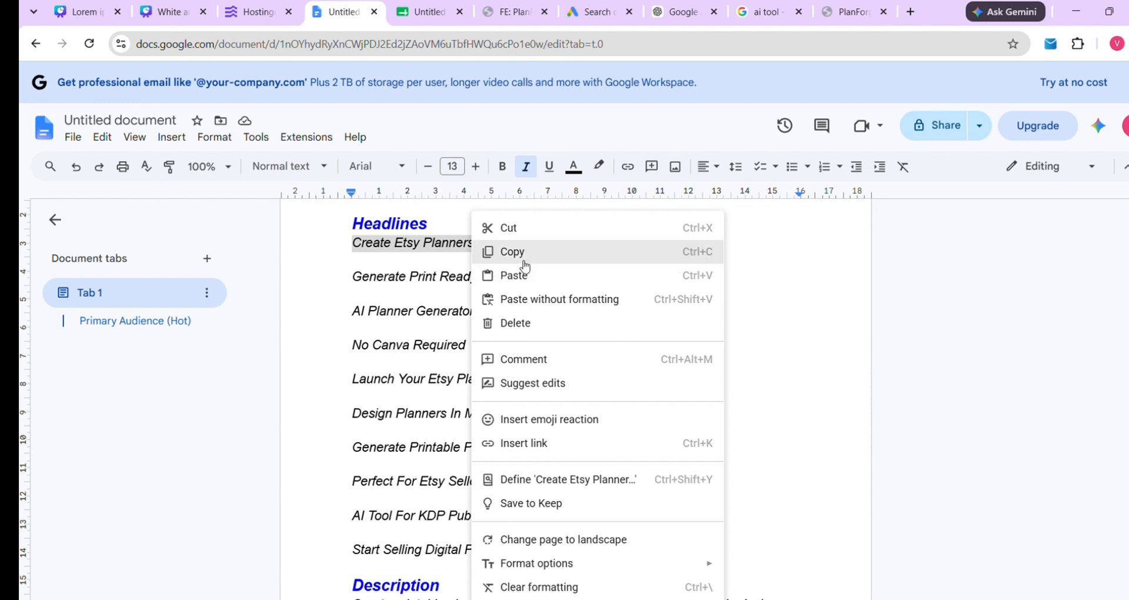
{"action": "left_click", "coordinate": [519, 259]}
{"action": "left_click", "coordinate": [595, 12]}
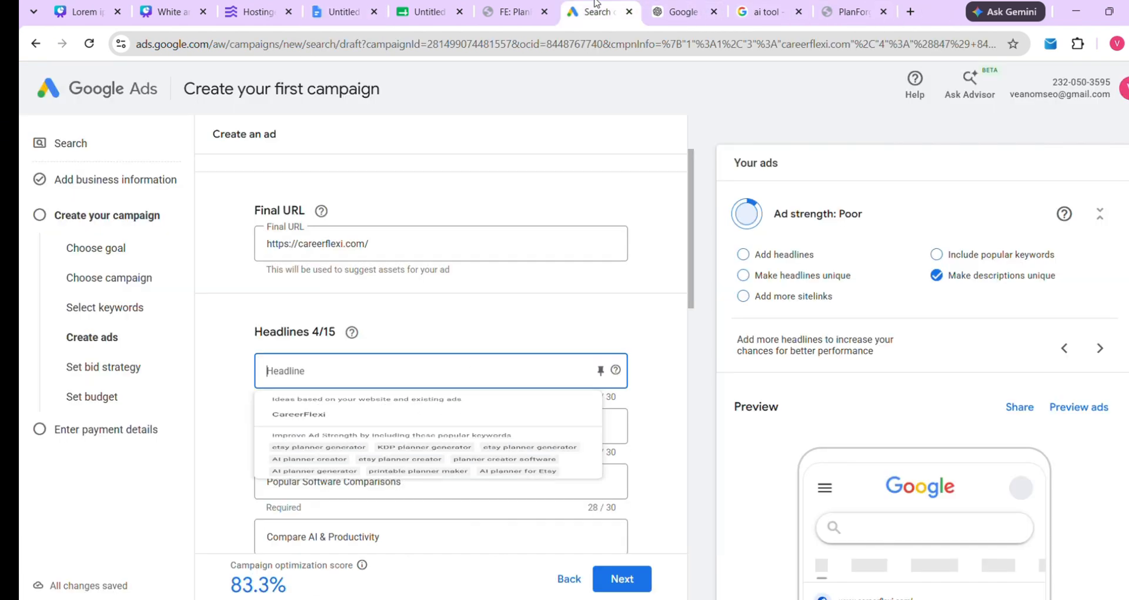
{"action": "key", "text": "ctrl+v"}
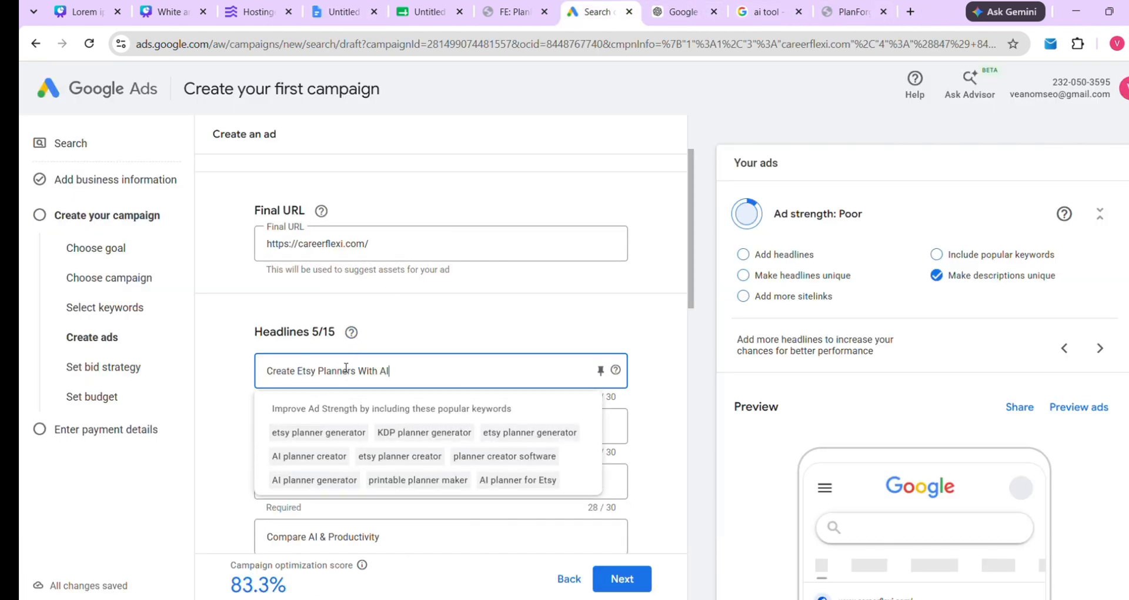
{"action": "left_click", "coordinate": [383, 448]}
Replace the second headline with 'Generate Print Ready Planners' from the document
{"action": "left_click", "coordinate": [393, 430]}
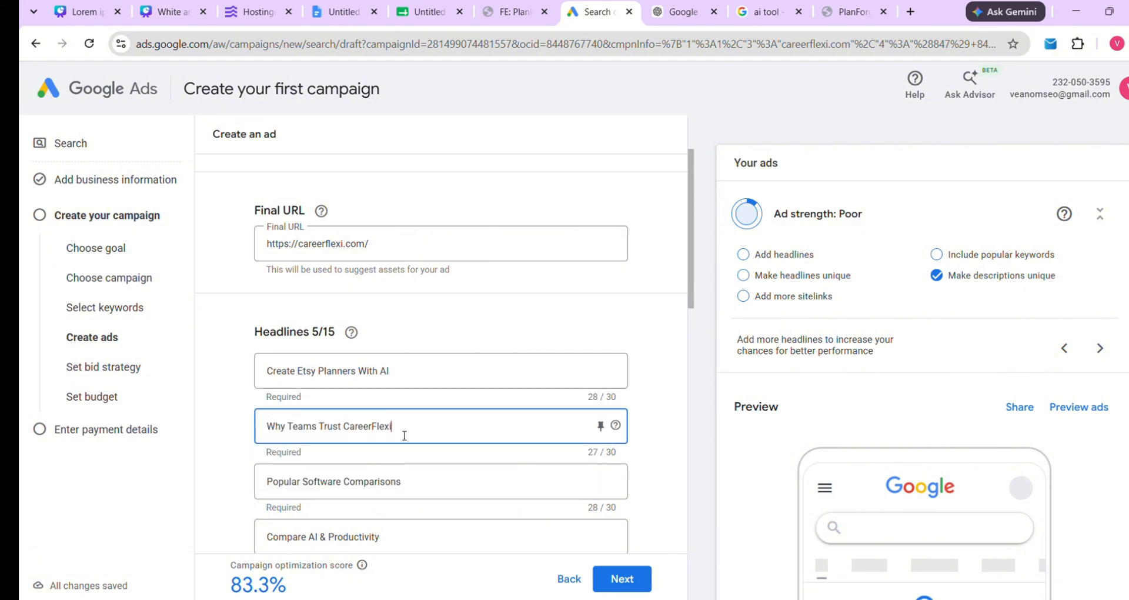
{"action": "key", "text": "BackSpace"}
{"action": "key", "text": "BackSpace"}
{"action": "key", "text": "BackSpace"}
{"action": "key", "text": "BackSpace"}
{"action": "key", "text": "BackSpace"}
{"action": "key", "text": "BackSpace"}
{"action": "key", "text": "BackSpace"}
{"action": "key", "text": "BackSpace"}
{"action": "key", "text": "BackSpace"}
{"action": "key", "text": "BackSpace"}
{"action": "key", "text": "BackSpace"}
{"action": "key", "text": "BackSpace"}
{"action": "key", "text": "BackSpace"}
{"action": "key", "text": "BackSpace"}
{"action": "key", "text": "BackSpace"}
{"action": "key", "text": "BackSpace"}
{"action": "key", "text": "BackSpace"}
{"action": "key", "text": "BackSpace"}
{"action": "key", "text": "BackSpace"}
{"action": "key", "text": "BackSpace"}
{"action": "key", "text": "BackSpace"}
{"action": "key", "text": "BackSpace"}
{"action": "key", "text": "BackSpace"}
{"action": "key", "text": "BackSpace"}
{"action": "key", "text": "BackSpace"}
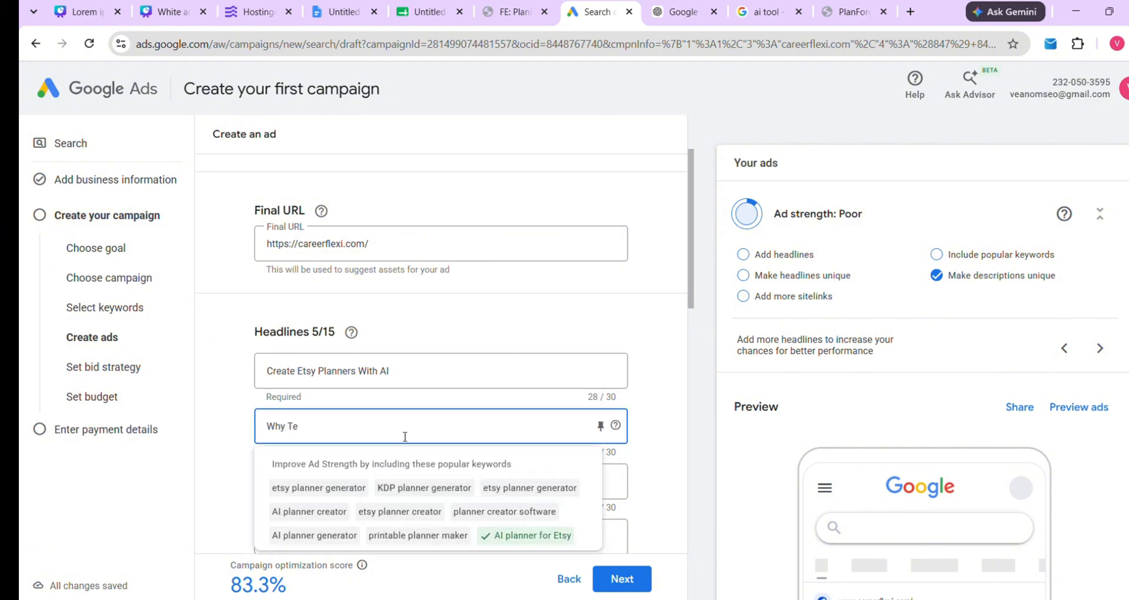
{"action": "left_click", "coordinate": [334, 12]}
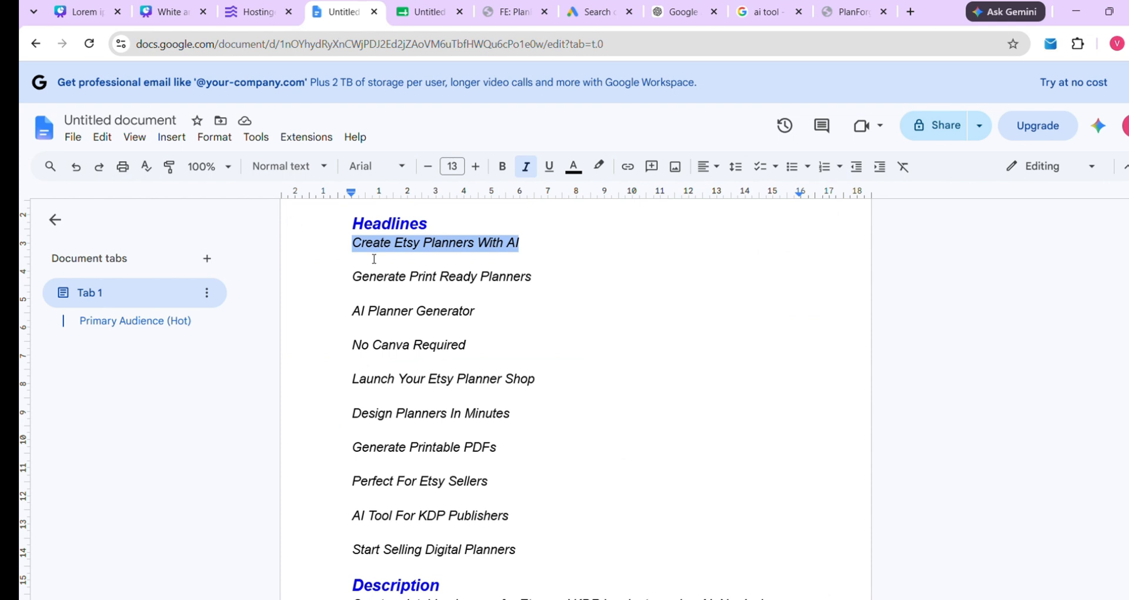
{"action": "left_click_drag", "start_coordinate": [353, 276], "coordinate": [538, 282]}
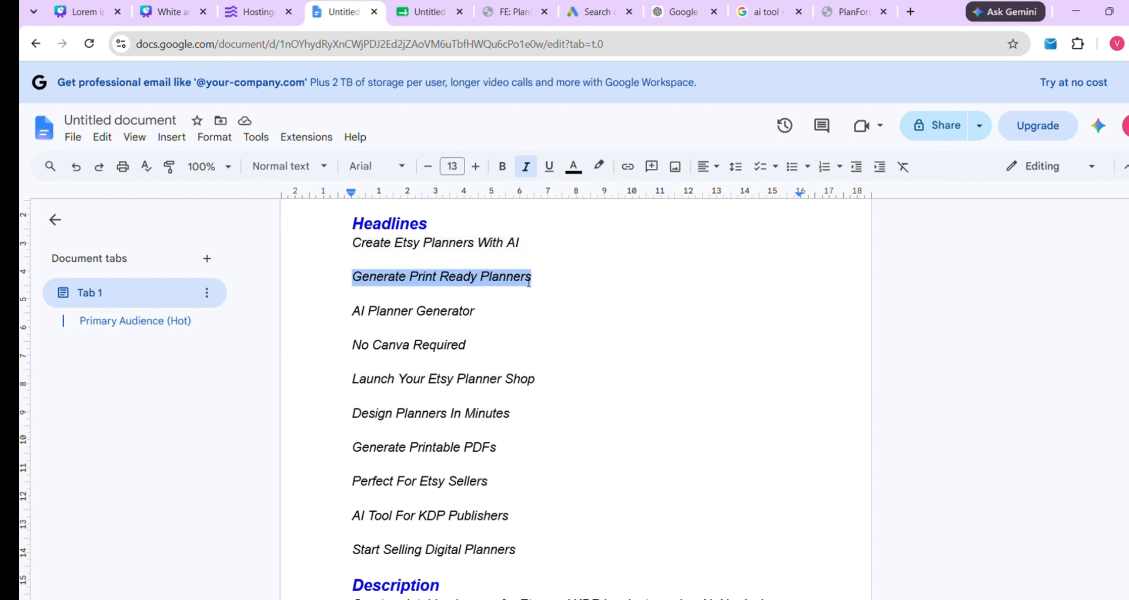
{"action": "right_click", "coordinate": [528, 281]}
{"action": "left_click", "coordinate": [567, 250]}
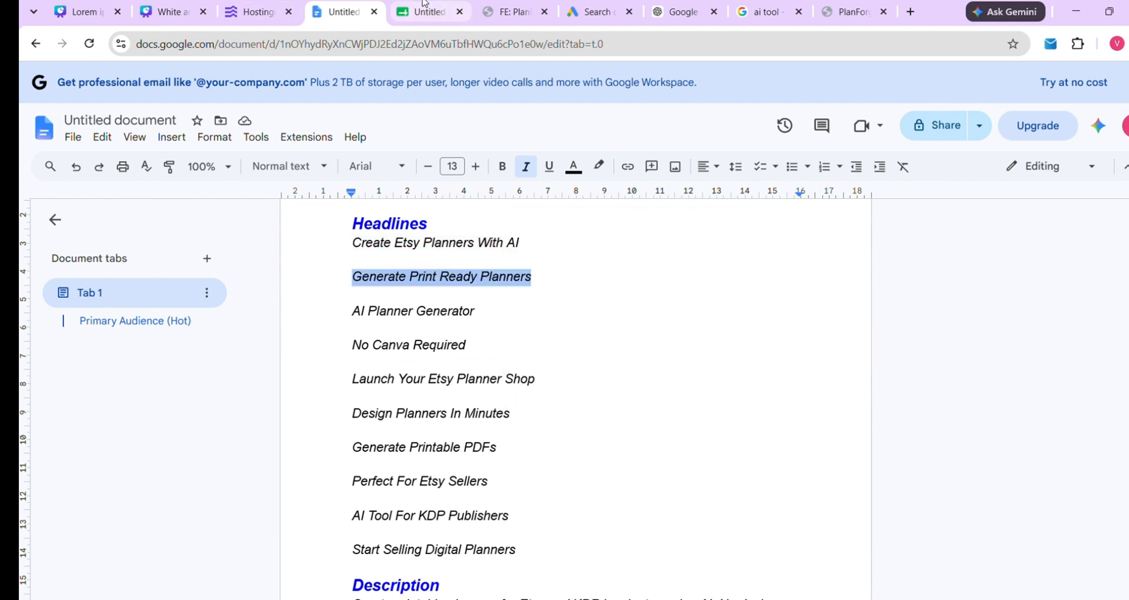
{"action": "left_click", "coordinate": [594, 12]}
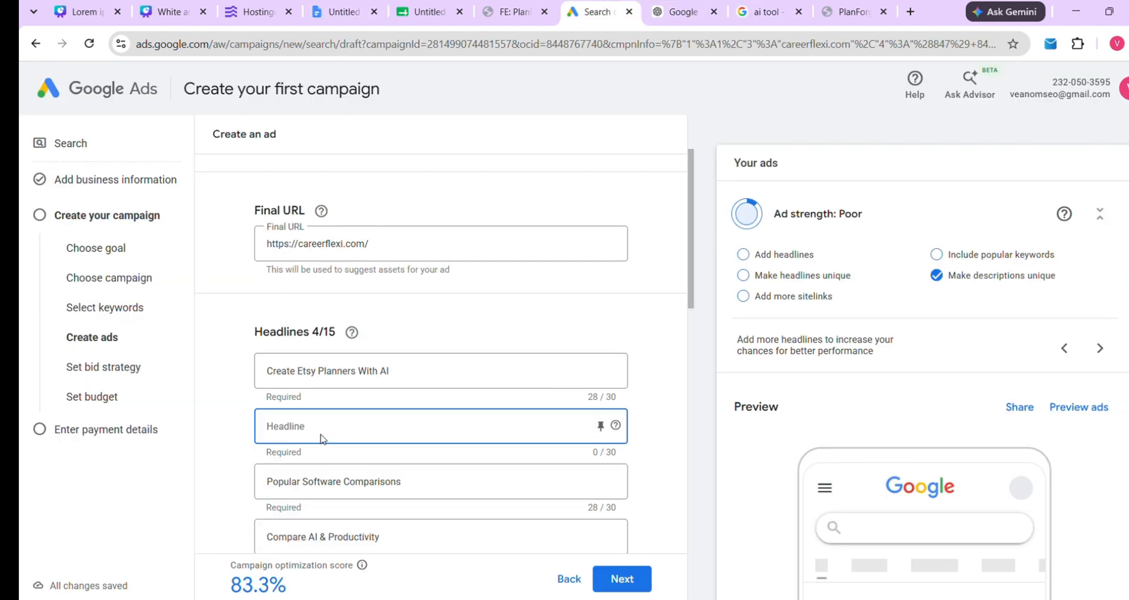
{"action": "key", "text": "ctrl+v"}
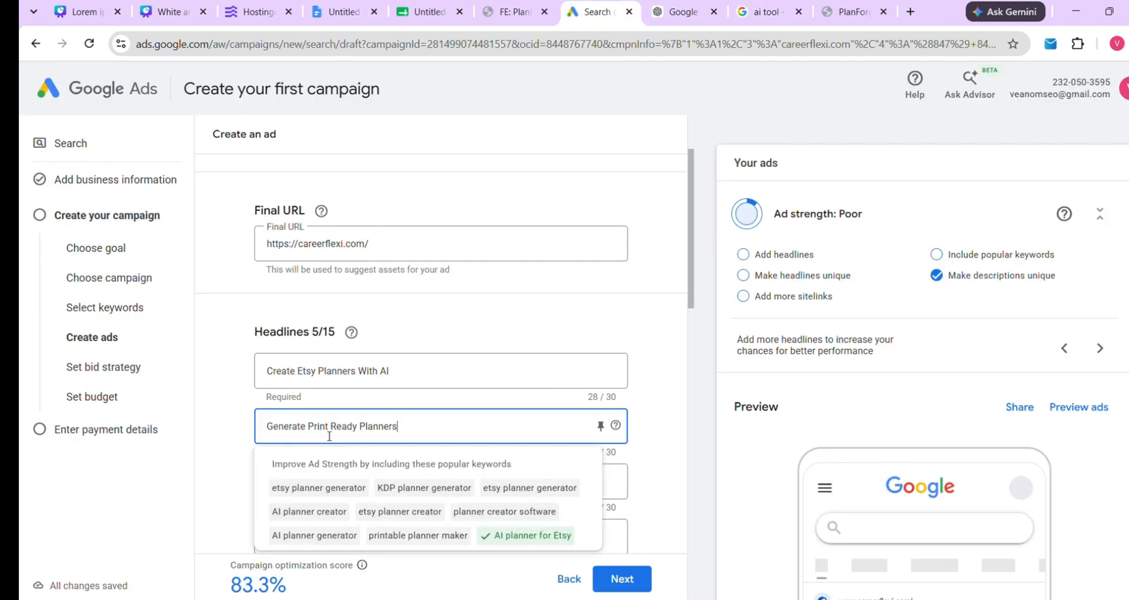
Replace the third headline with 'AI Planner Generator' from the document
{"action": "scroll", "coordinate": [353, 447], "scroll_direction": "down", "scroll_amount": 1}
{"action": "scroll", "coordinate": [264, 464], "scroll_direction": "down", "scroll_amount": 1}
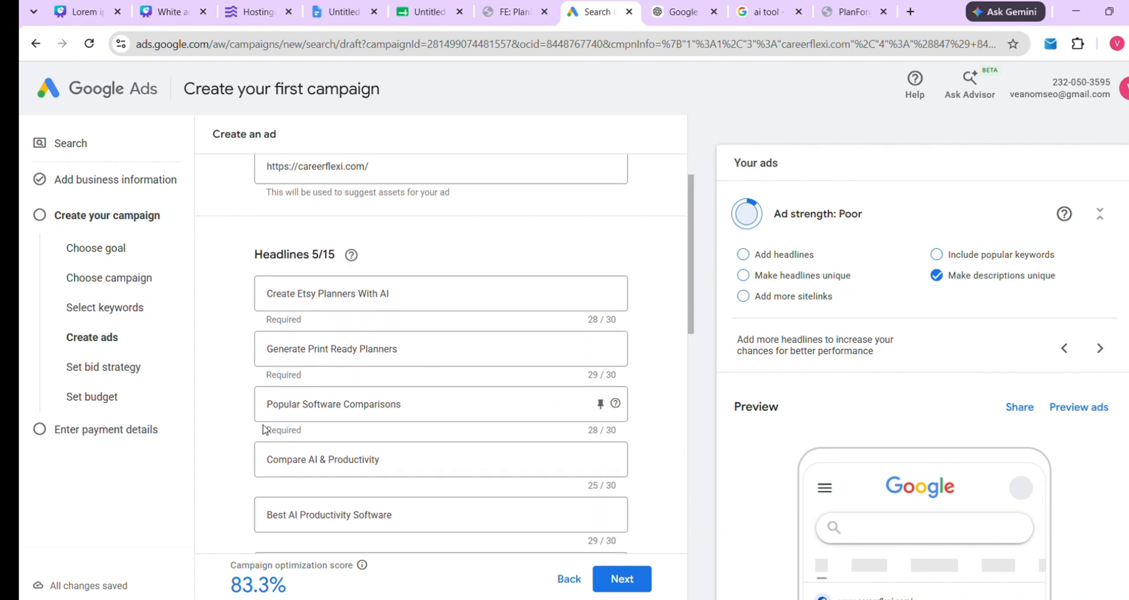
{"action": "scroll", "coordinate": [315, 377], "scroll_direction": "up", "scroll_amount": 1}
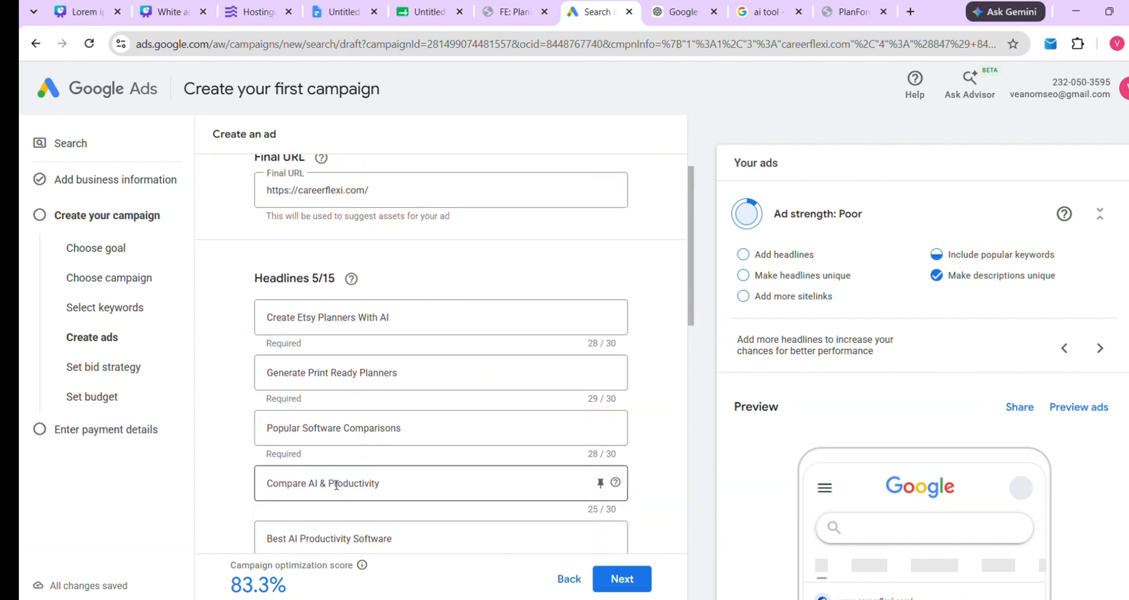
{"action": "double_click", "coordinate": [328, 430]}
{"action": "triple_click", "coordinate": [328, 430]}
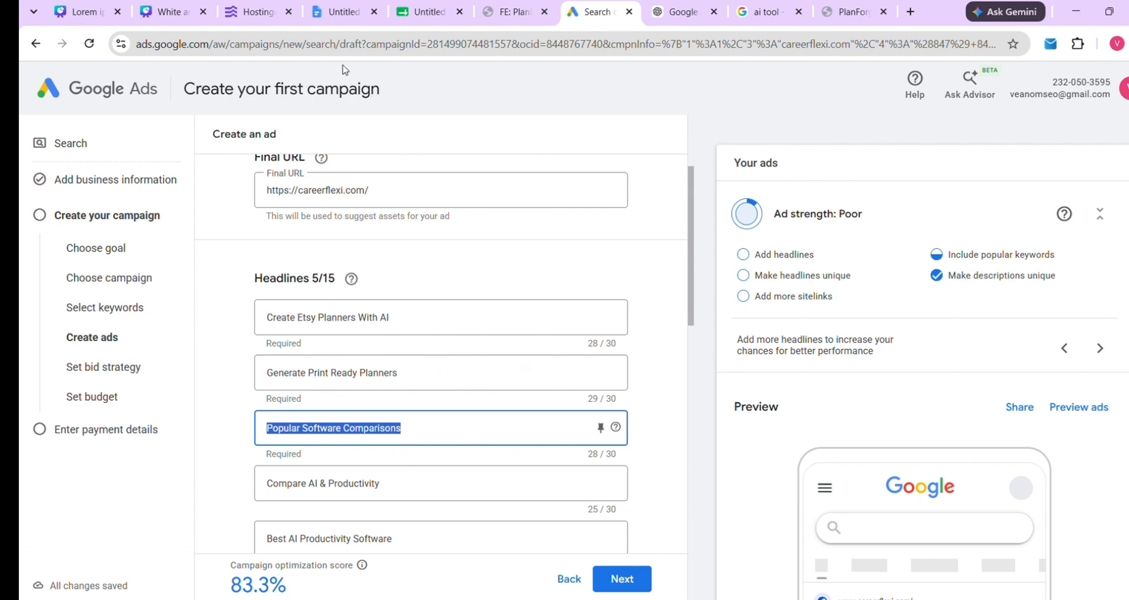
{"action": "left_click", "coordinate": [341, 8]}
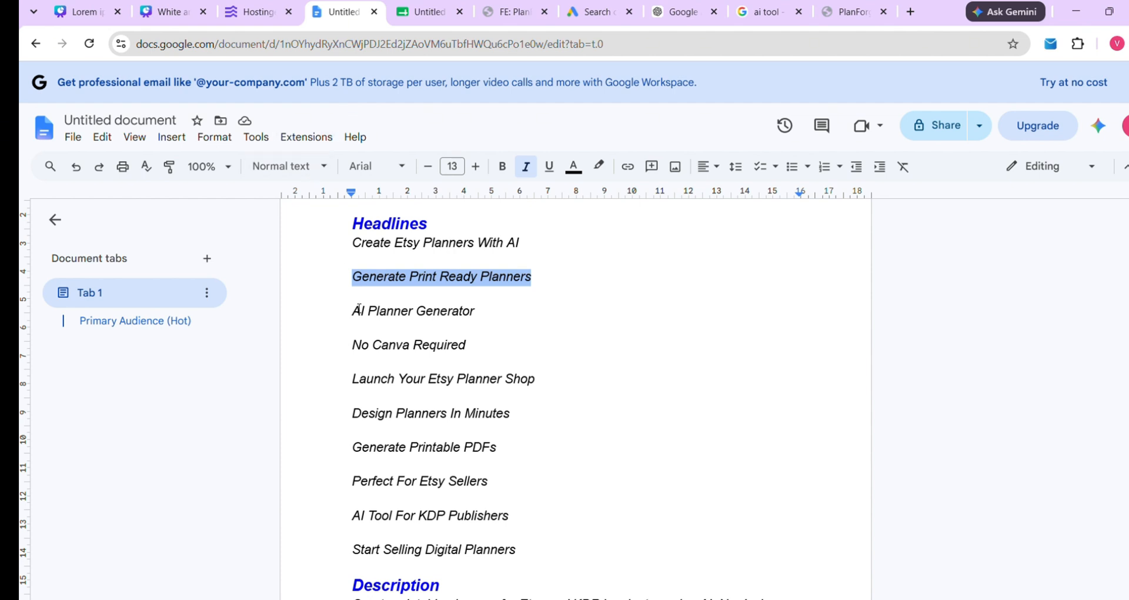
{"action": "left_click_drag", "start_coordinate": [356, 316], "coordinate": [504, 321]}
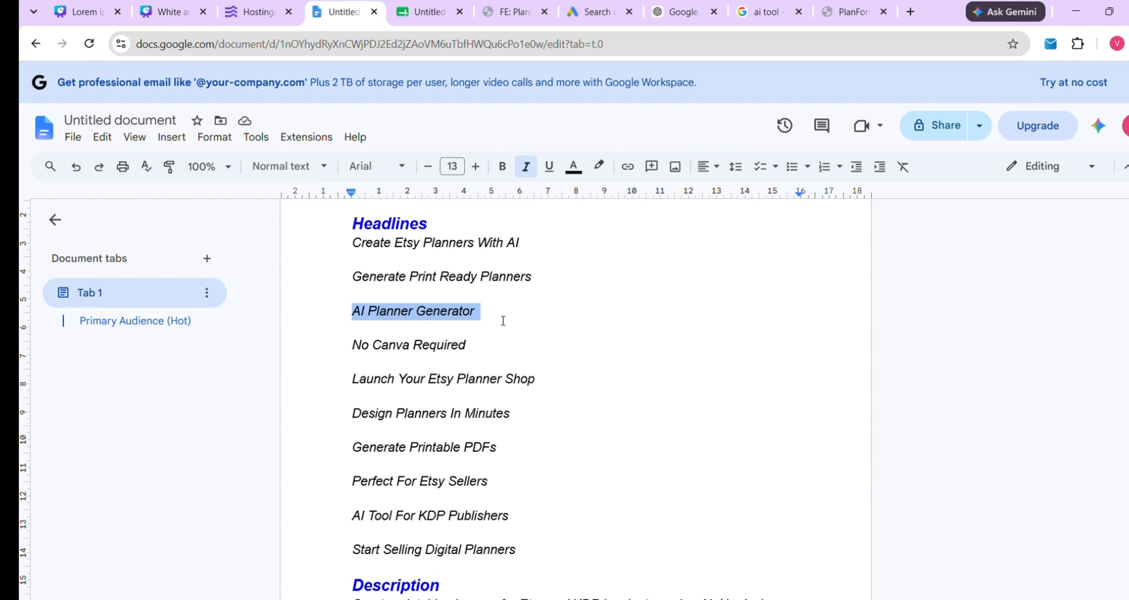
{"action": "right_click", "coordinate": [454, 321]}
{"action": "left_click", "coordinate": [500, 262]}
{"action": "left_click", "coordinate": [591, 12]}
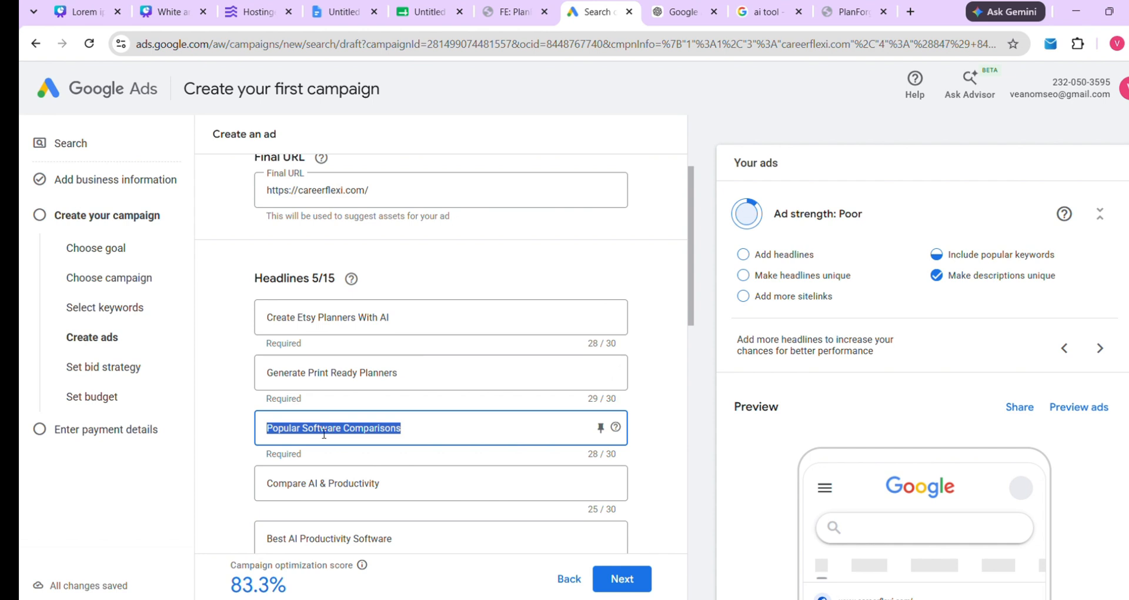
{"action": "key", "text": "ctrl+v"}
{"action": "scroll", "coordinate": [227, 418], "scroll_direction": "down", "scroll_amount": 1}
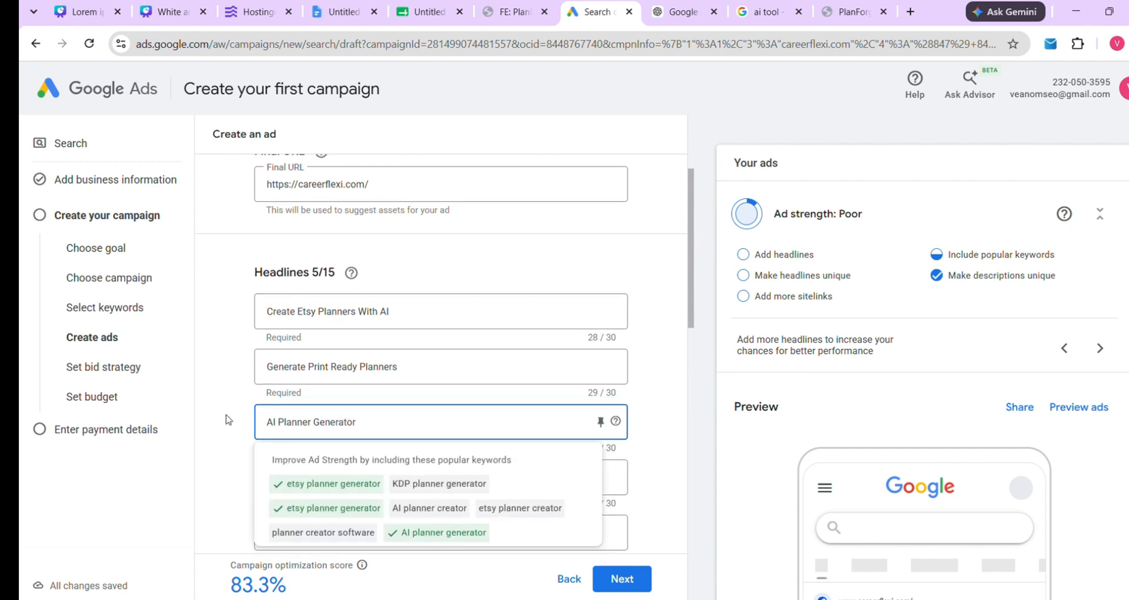
{"action": "left_click", "coordinate": [227, 418]}
Swap the 'Compare AI & Productivity' headline for 'No Canva Required'
{"action": "scroll", "coordinate": [285, 399], "scroll_direction": "down", "scroll_amount": 1}
{"action": "double_click", "coordinate": [342, 397]}
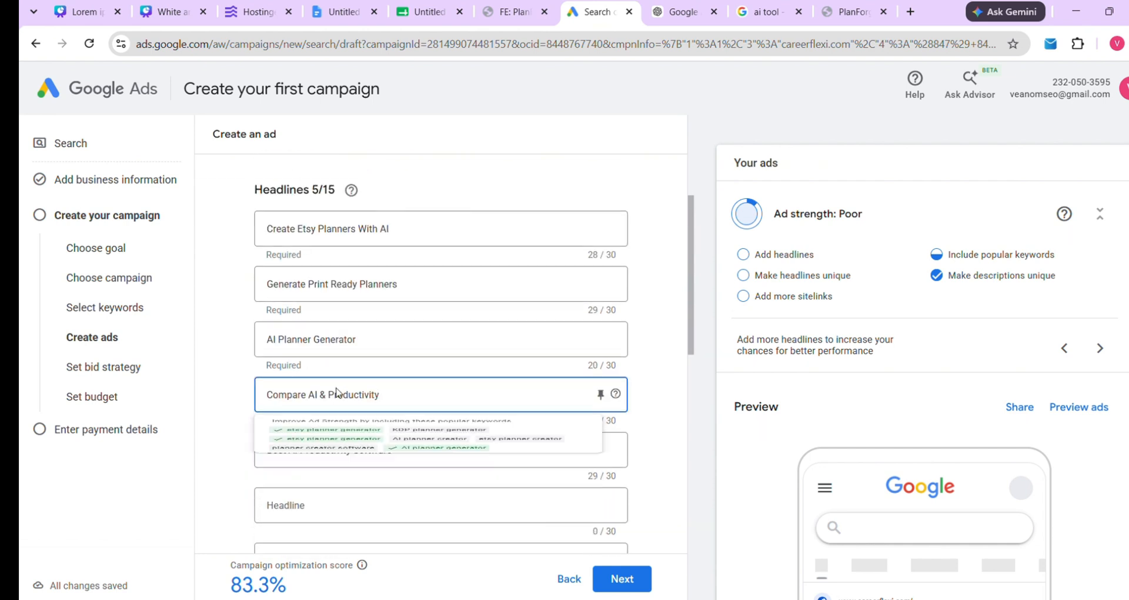
{"action": "triple_click", "coordinate": [342, 397]}
{"action": "key", "text": "BackSpace"}
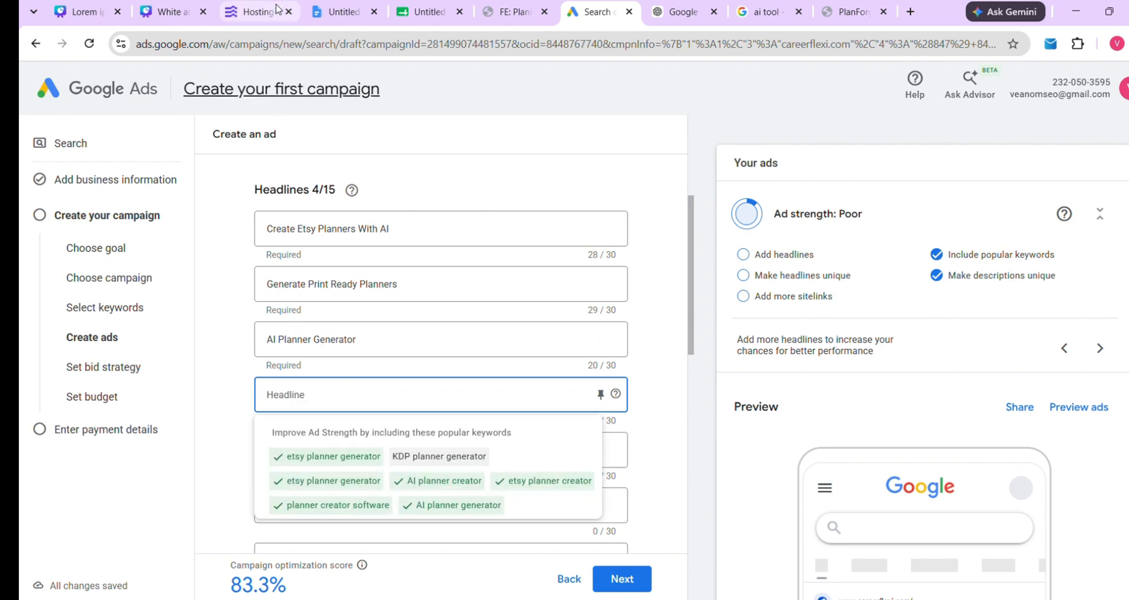
{"action": "left_click", "coordinate": [317, 12]}
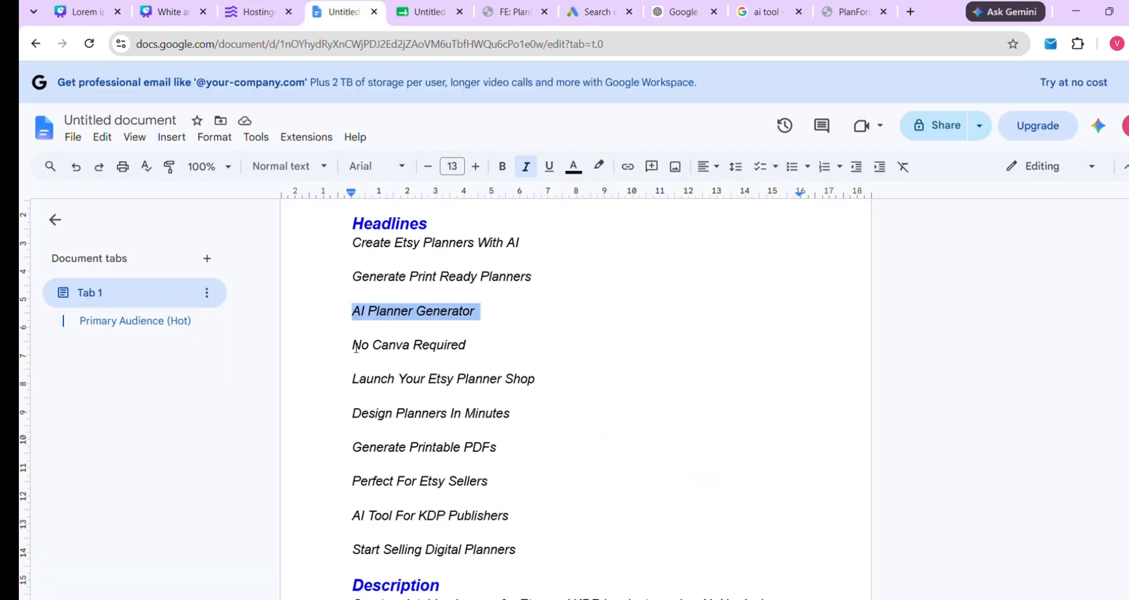
{"action": "left_click_drag", "start_coordinate": [356, 349], "coordinate": [472, 354]}
{"action": "right_click", "coordinate": [456, 347]}
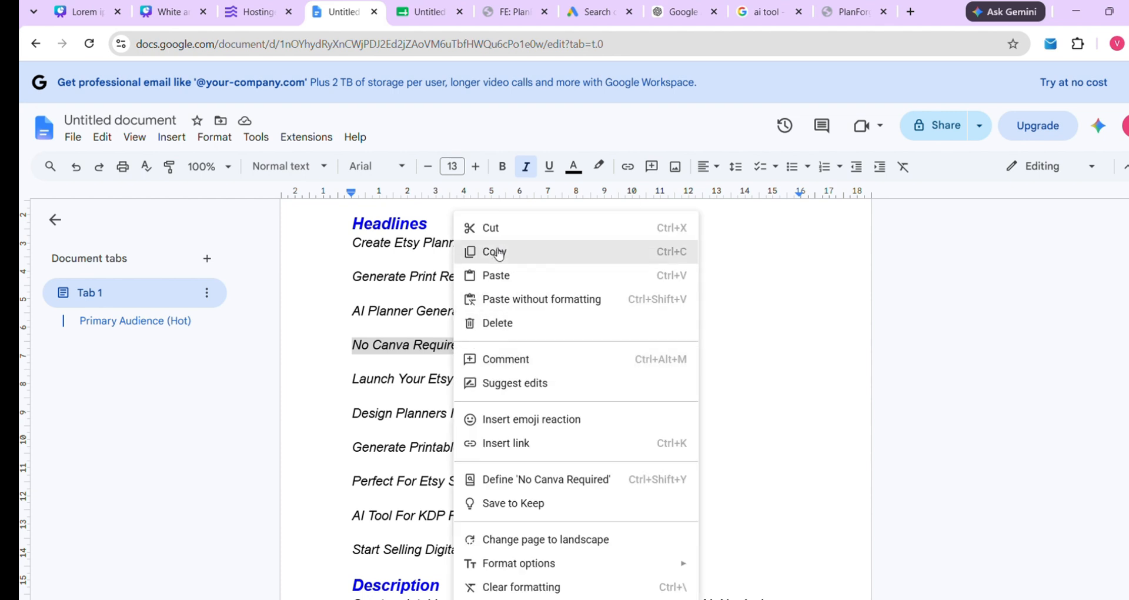
{"action": "left_click", "coordinate": [498, 252]}
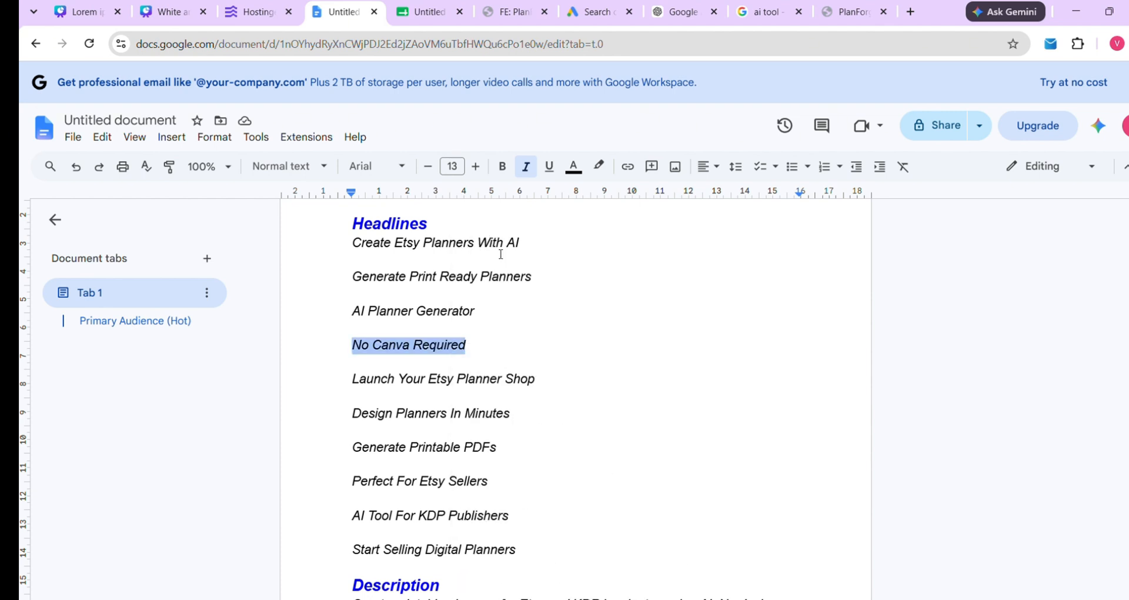
{"action": "left_click", "coordinate": [596, 6]}
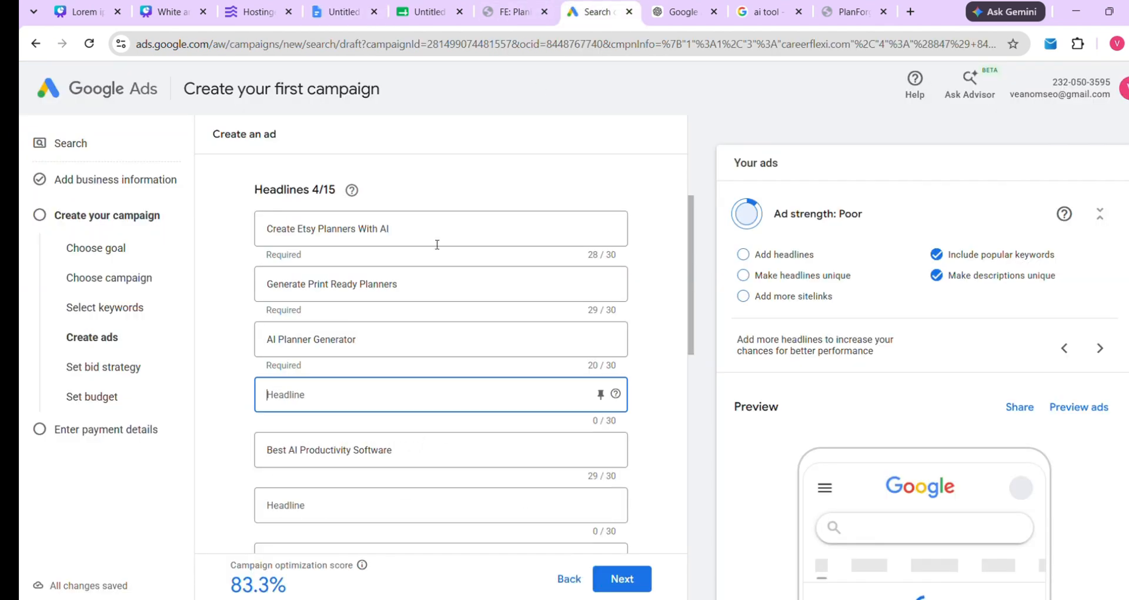
{"action": "key", "text": "ctrl+v"}
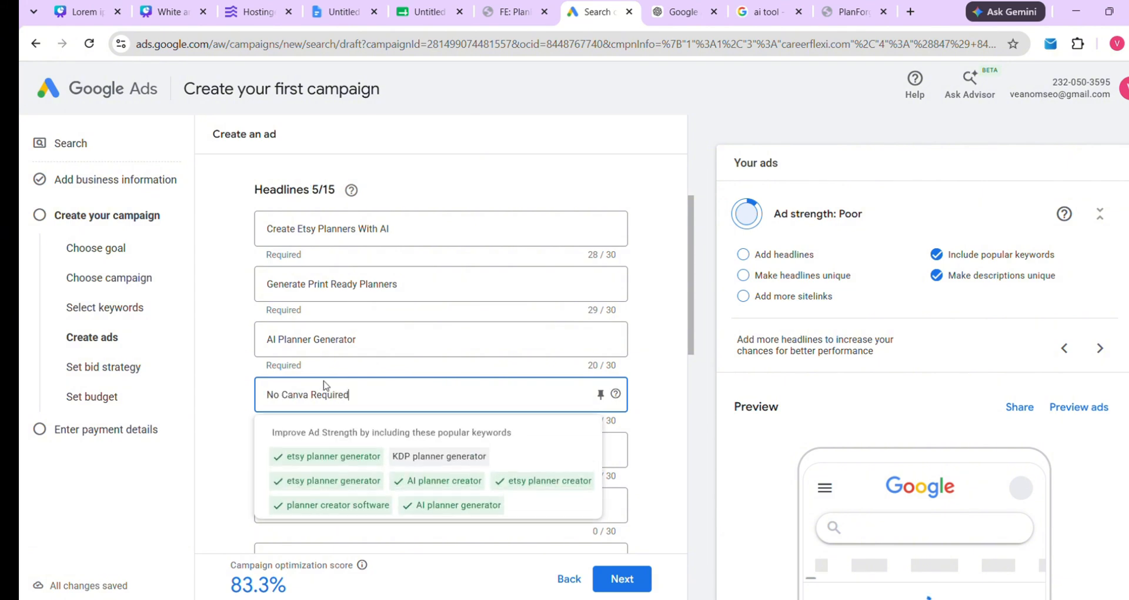
Replace 'Best AI Productivity Software' with 'Launch Your Etsy Planner Shop'
{"action": "scroll", "coordinate": [239, 391], "scroll_direction": "down", "scroll_amount": 1}
{"action": "double_click", "coordinate": [326, 404]}
{"action": "triple_click", "coordinate": [341, 405]}
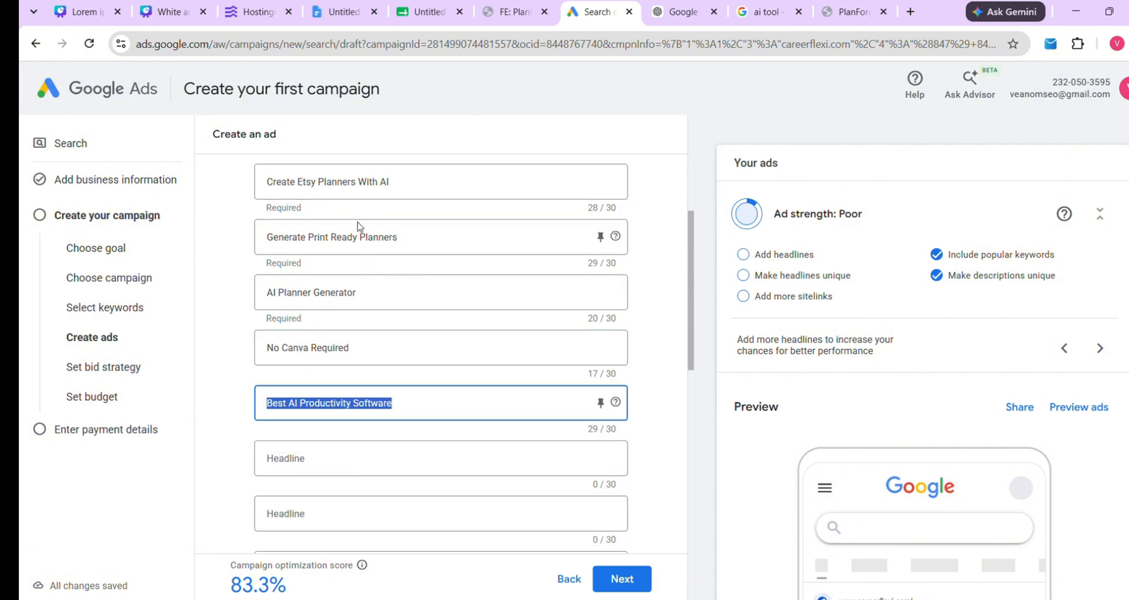
{"action": "left_click", "coordinate": [335, 12]}
{"action": "left_click_drag", "start_coordinate": [353, 381], "coordinate": [539, 385]}
{"action": "right_click", "coordinate": [492, 384]}
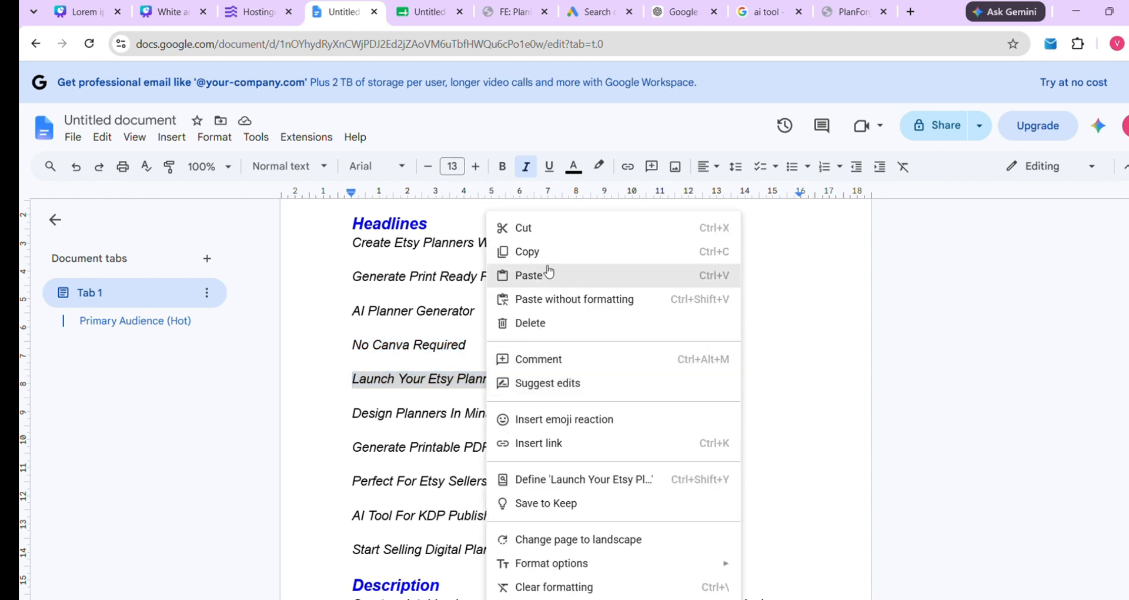
{"action": "left_click", "coordinate": [546, 256]}
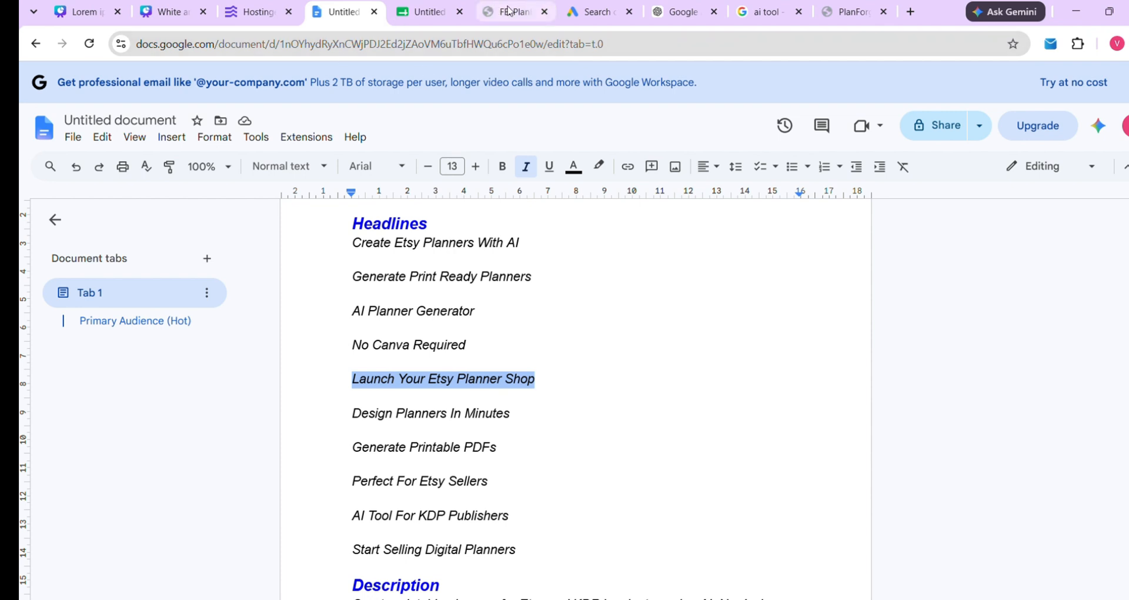
{"action": "left_click", "coordinate": [594, 11]}
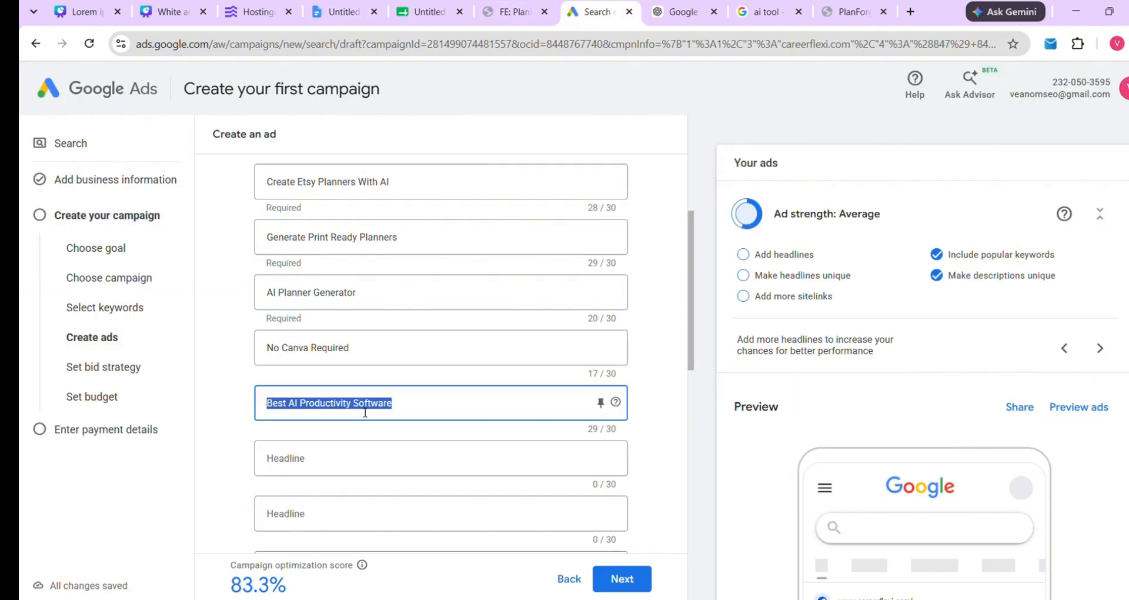
{"action": "key", "text": "ctrl+v"}
{"action": "left_click", "coordinate": [231, 408]}
Fill the next empty headline with 'Design Planners In Minutes'
{"action": "scroll", "coordinate": [278, 403], "scroll_direction": "down", "scroll_amount": 1}
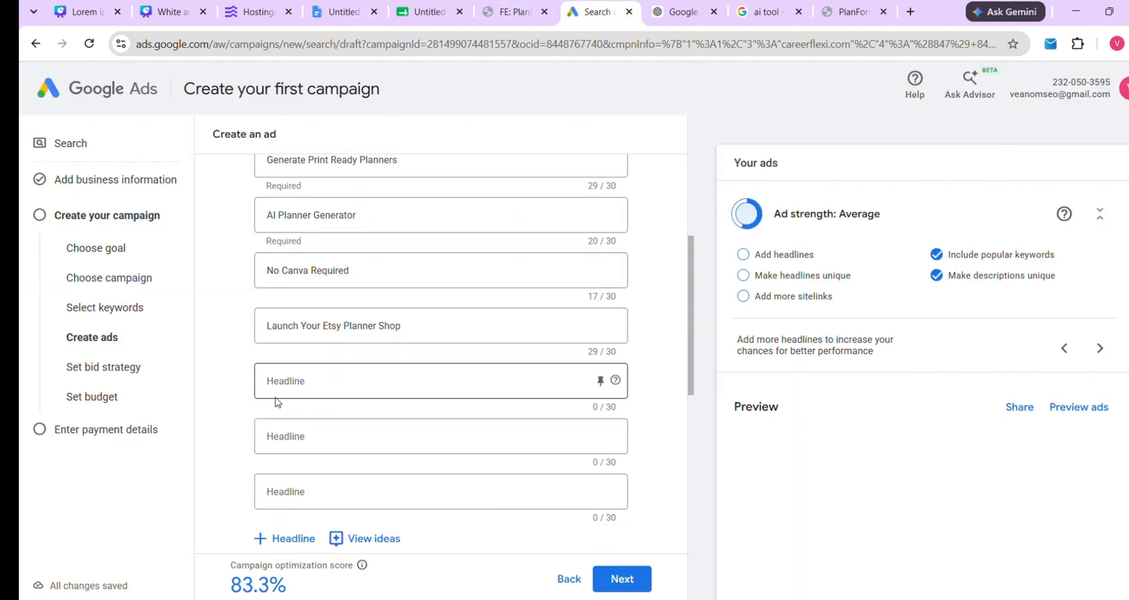
{"action": "left_click", "coordinate": [294, 382]}
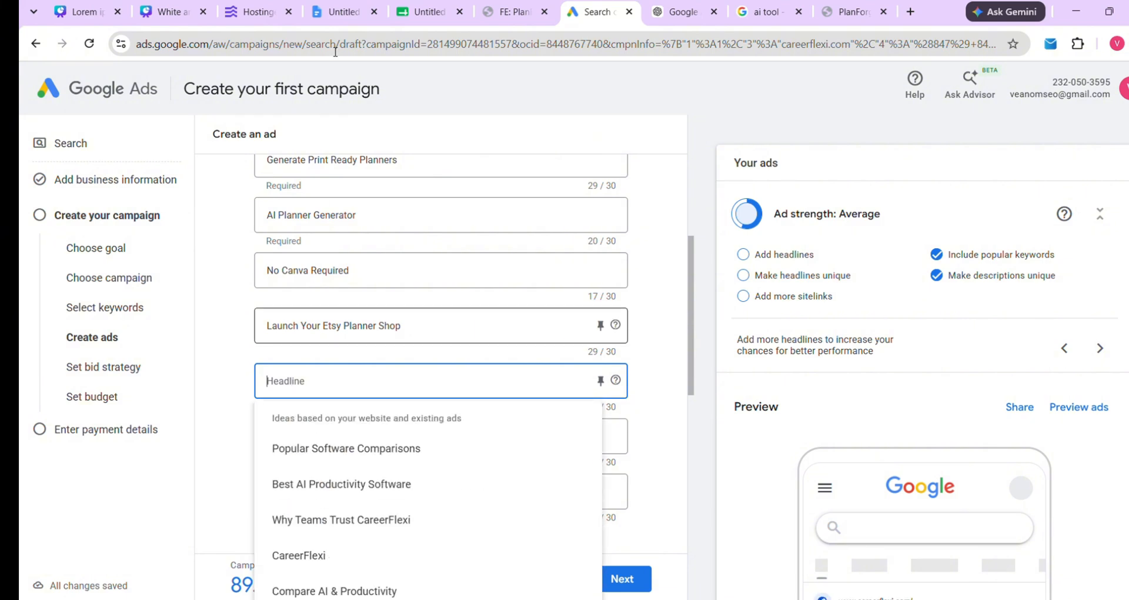
{"action": "left_click", "coordinate": [338, 12]}
{"action": "left_click_drag", "start_coordinate": [355, 416], "coordinate": [530, 413]}
{"action": "right_click", "coordinate": [524, 434]}
{"action": "left_click", "coordinate": [527, 252]}
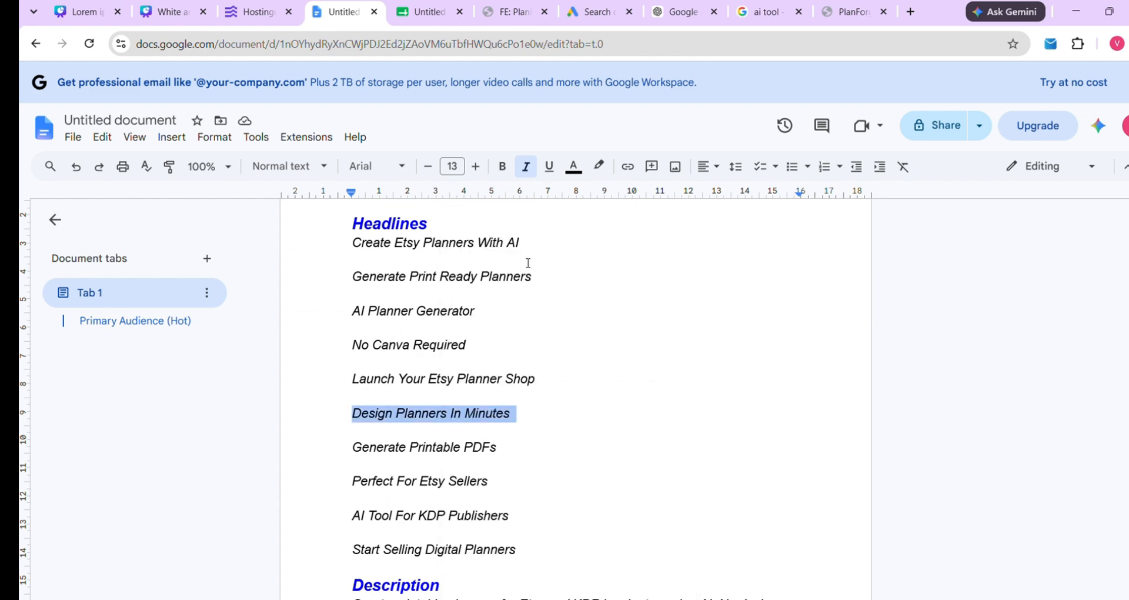
{"action": "left_click", "coordinate": [516, 11]}
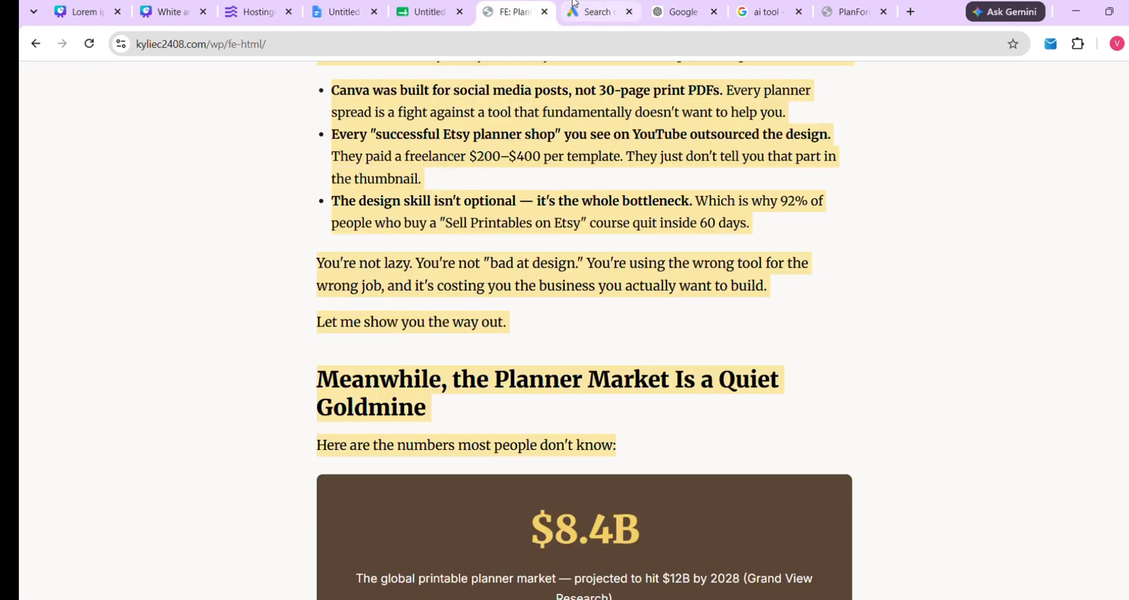
{"action": "left_click", "coordinate": [592, 12]}
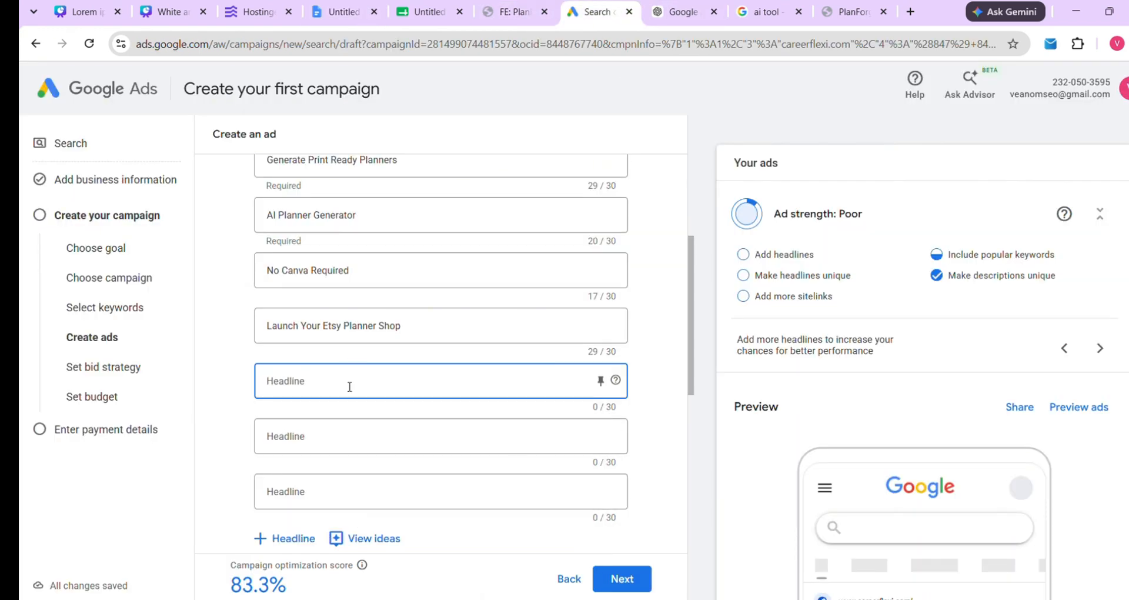
{"action": "key", "text": "ctrl+v"}
{"action": "left_click", "coordinate": [243, 408]}
{"action": "scroll", "coordinate": [364, 180], "scroll_direction": "up", "scroll_amount": 1}
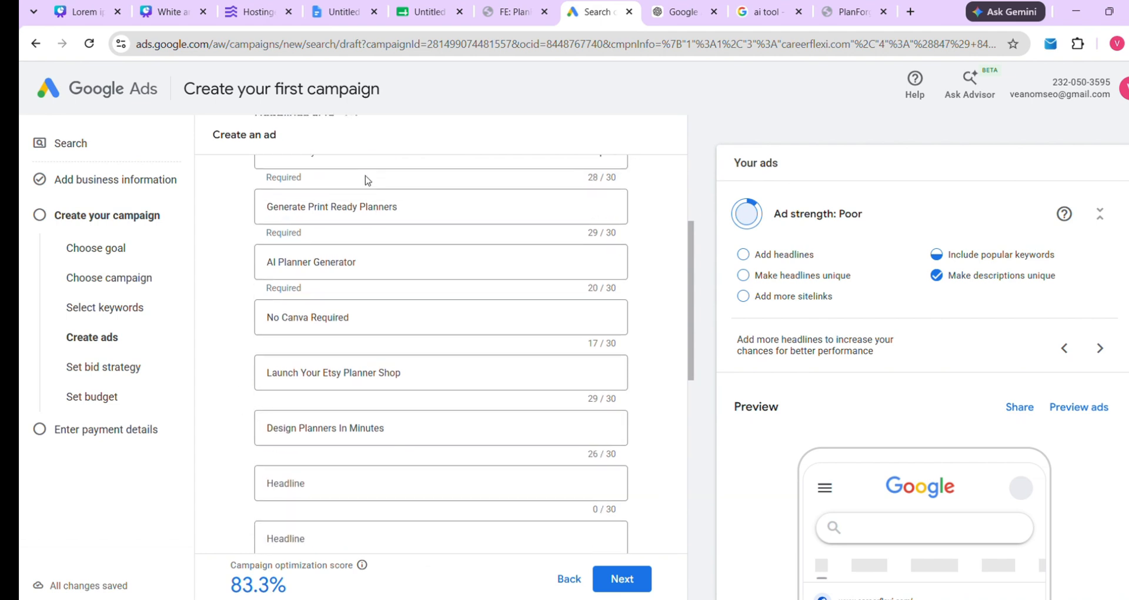
{"action": "scroll", "coordinate": [367, 180], "scroll_direction": "up", "scroll_amount": 2}
{"action": "scroll", "coordinate": [312, 338], "scroll_direction": "down", "scroll_amount": 3}
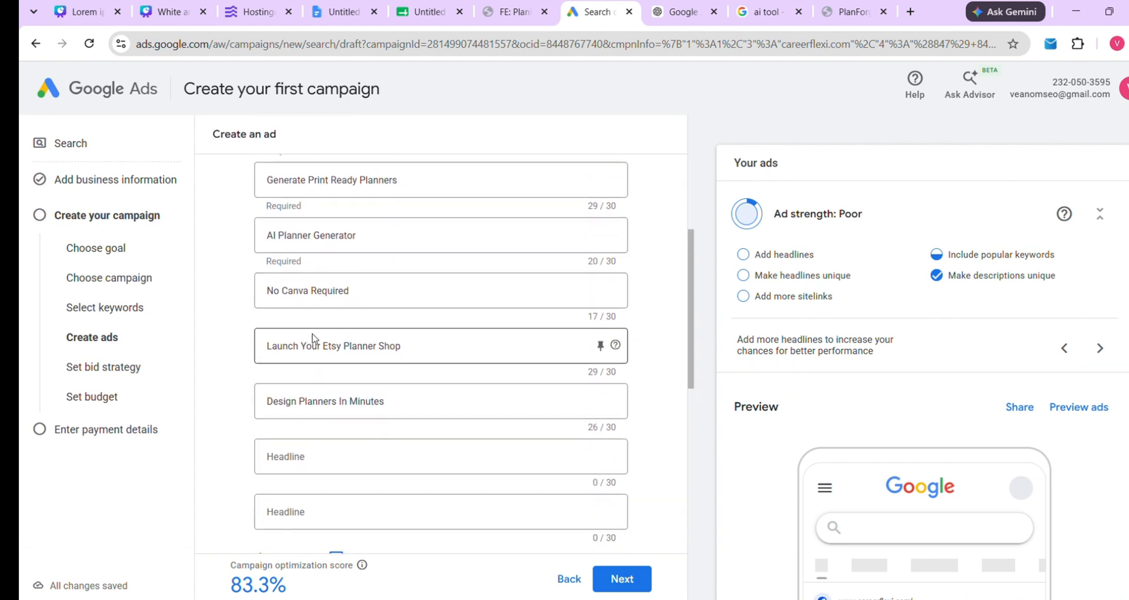
{"action": "scroll", "coordinate": [313, 338], "scroll_direction": "down", "scroll_amount": 5}
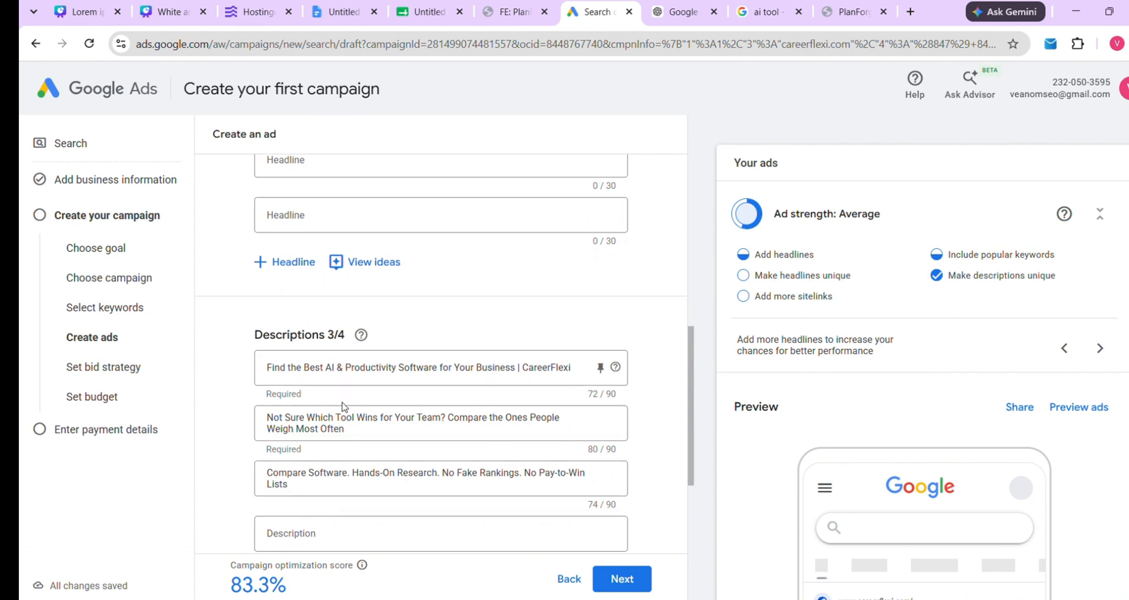
Replace the first description with the first planner sentence from the ad copy document
{"action": "scroll", "coordinate": [344, 406], "scroll_direction": "down", "scroll_amount": 3}
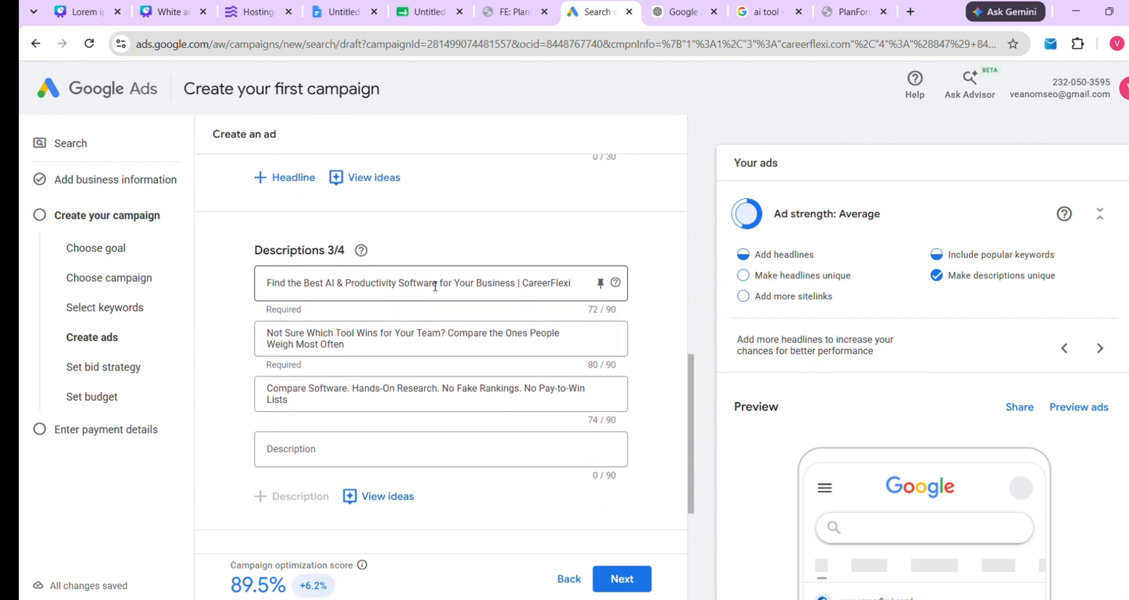
{"action": "triple_click", "coordinate": [435, 287]}
{"action": "key", "text": "BackSpace"}
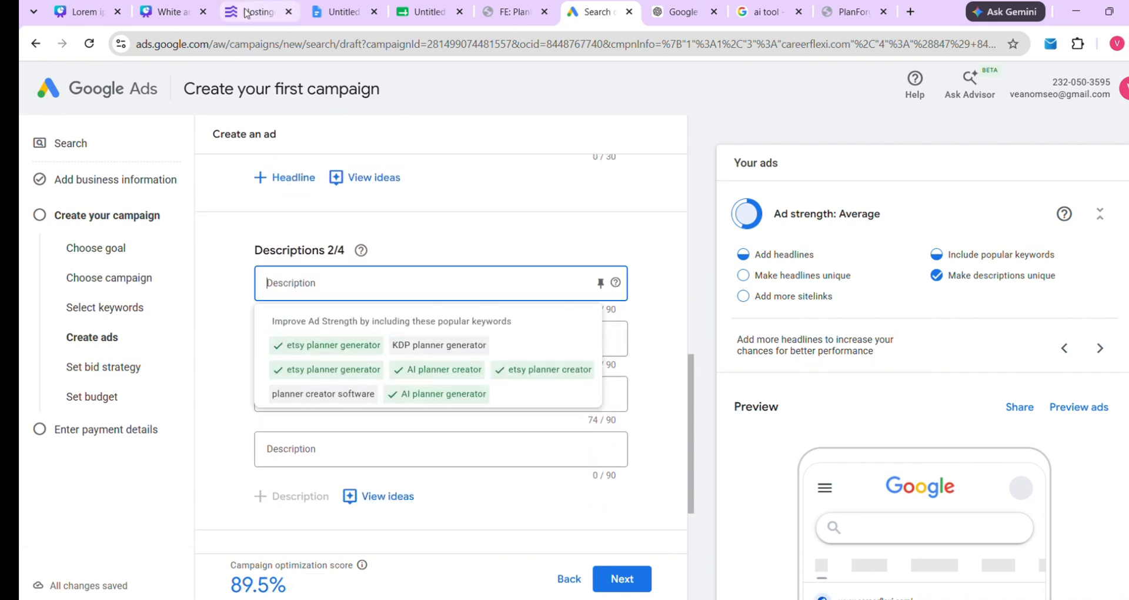
{"action": "left_click", "coordinate": [338, 11]}
{"action": "scroll", "coordinate": [459, 307], "scroll_direction": "down", "scroll_amount": 1}
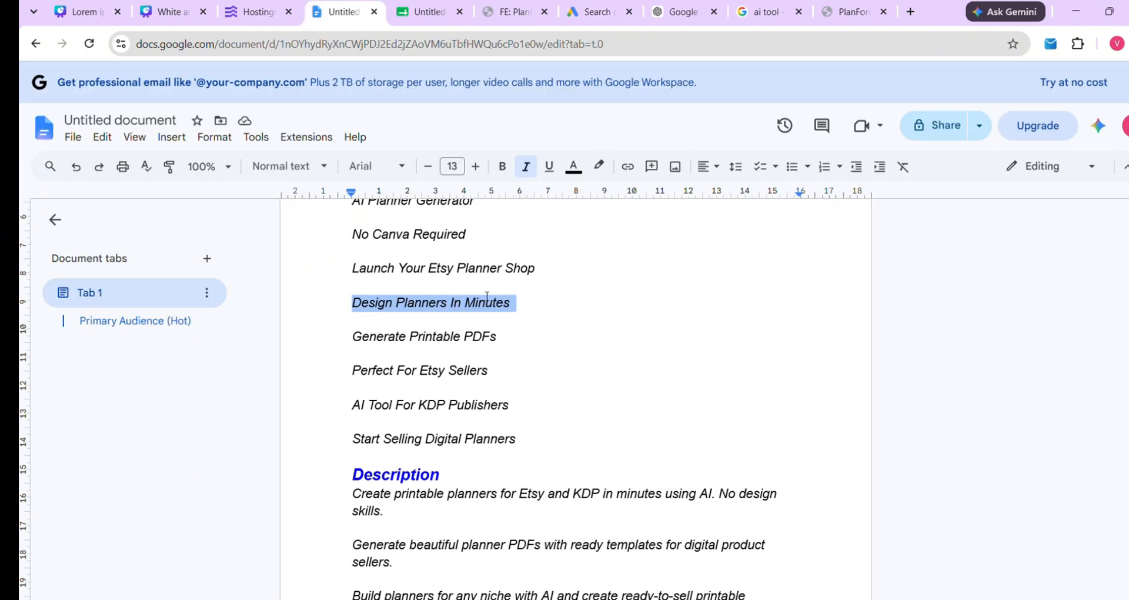
{"action": "scroll", "coordinate": [487, 296], "scroll_direction": "down", "scroll_amount": 2}
{"action": "left_click_drag", "start_coordinate": [352, 382], "coordinate": [386, 396]}
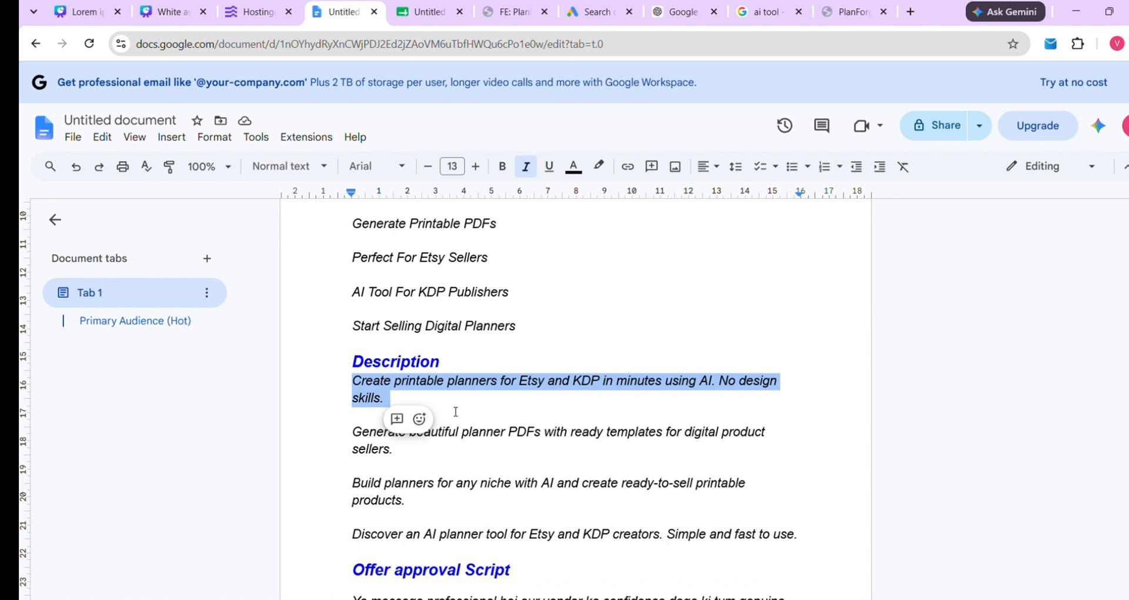
{"action": "right_click", "coordinate": [371, 388]}
{"action": "left_click", "coordinate": [467, 258]}
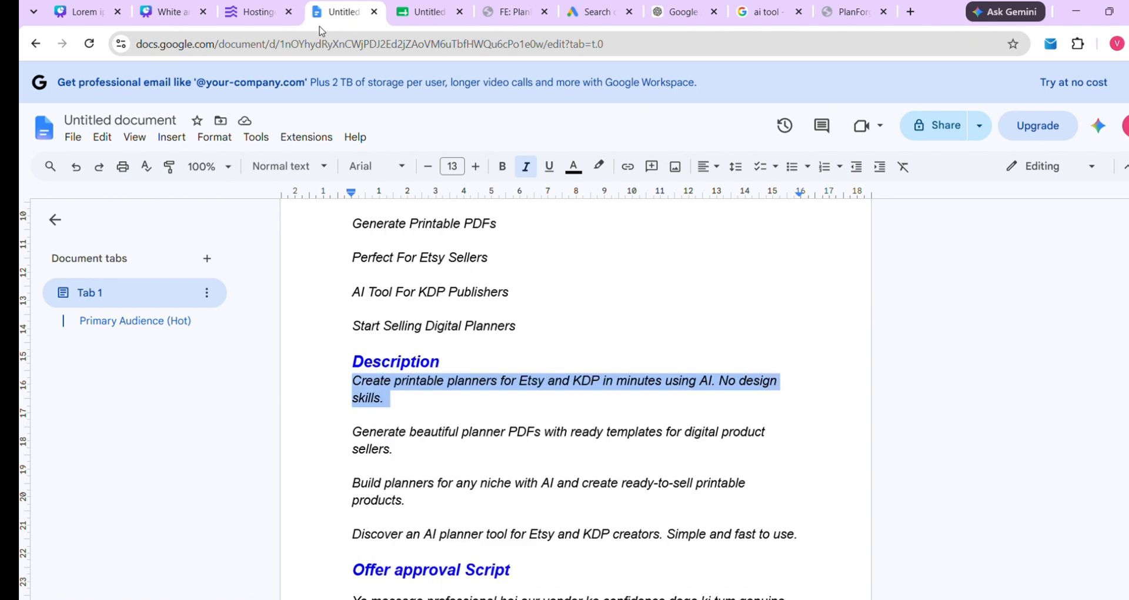
{"action": "left_click", "coordinate": [593, 11]}
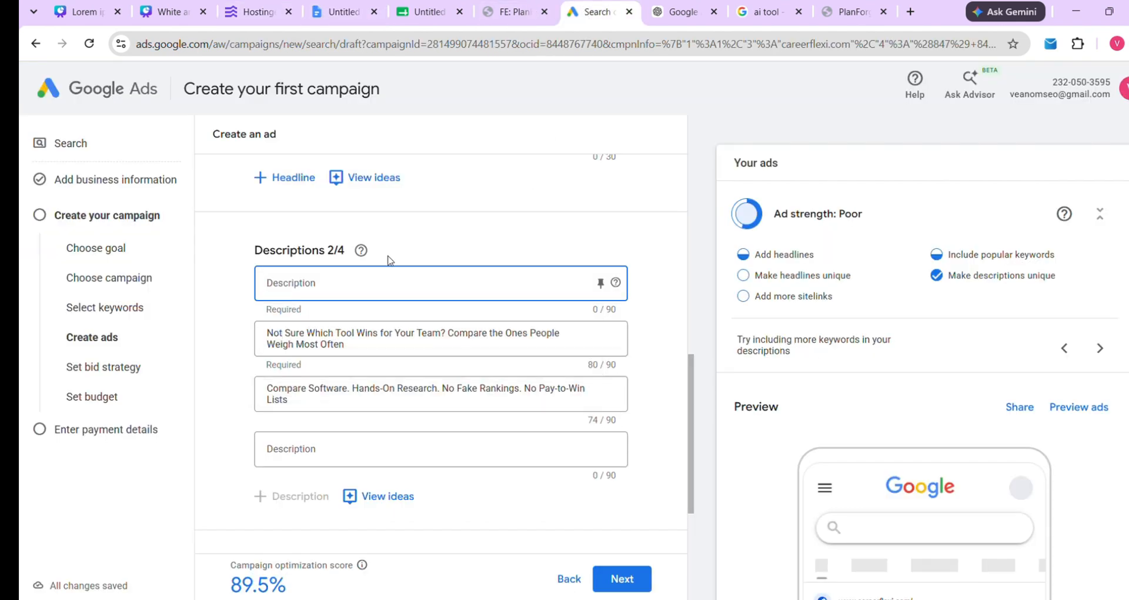
{"action": "key", "text": "ctrl+v"}
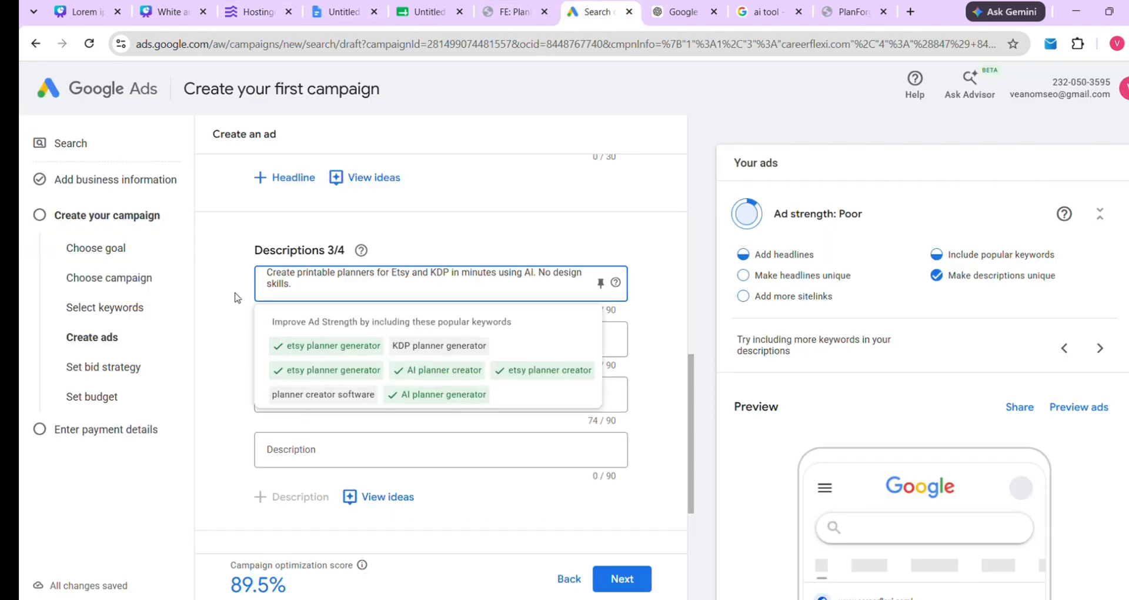
Replace the second description with the 'Generate beautiful planner PDFs' sentence
{"action": "left_click", "coordinate": [352, 350]}
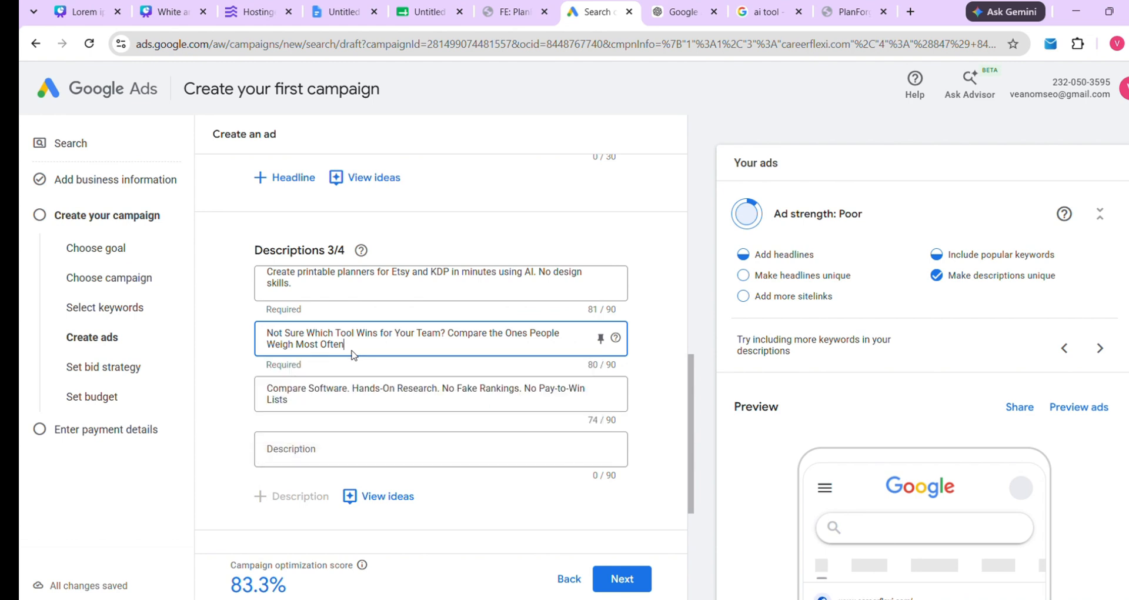
{"action": "key", "text": "ctrl+a"}
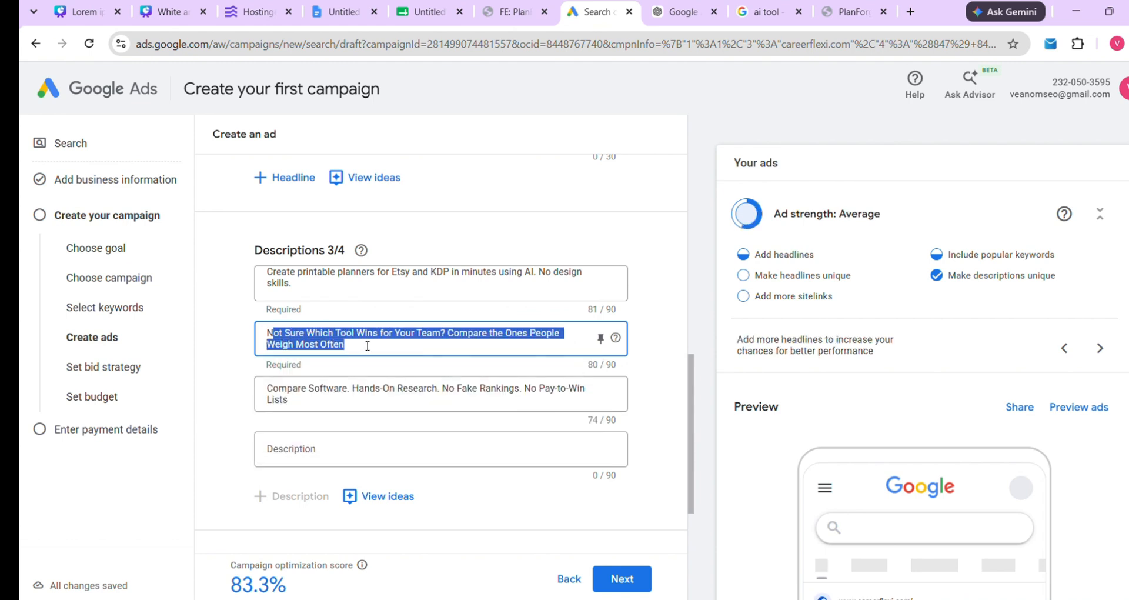
{"action": "type", "text": "N"}
{"action": "key", "text": "BackSpace"}
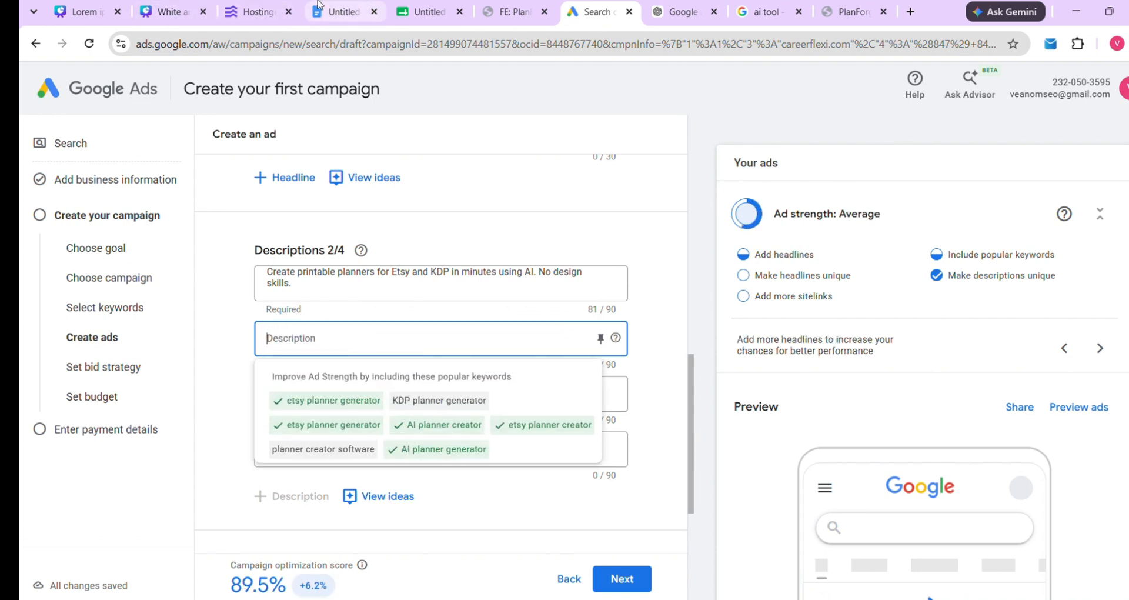
{"action": "left_click", "coordinate": [338, 12]}
{"action": "left_click_drag", "start_coordinate": [356, 433], "coordinate": [403, 454]}
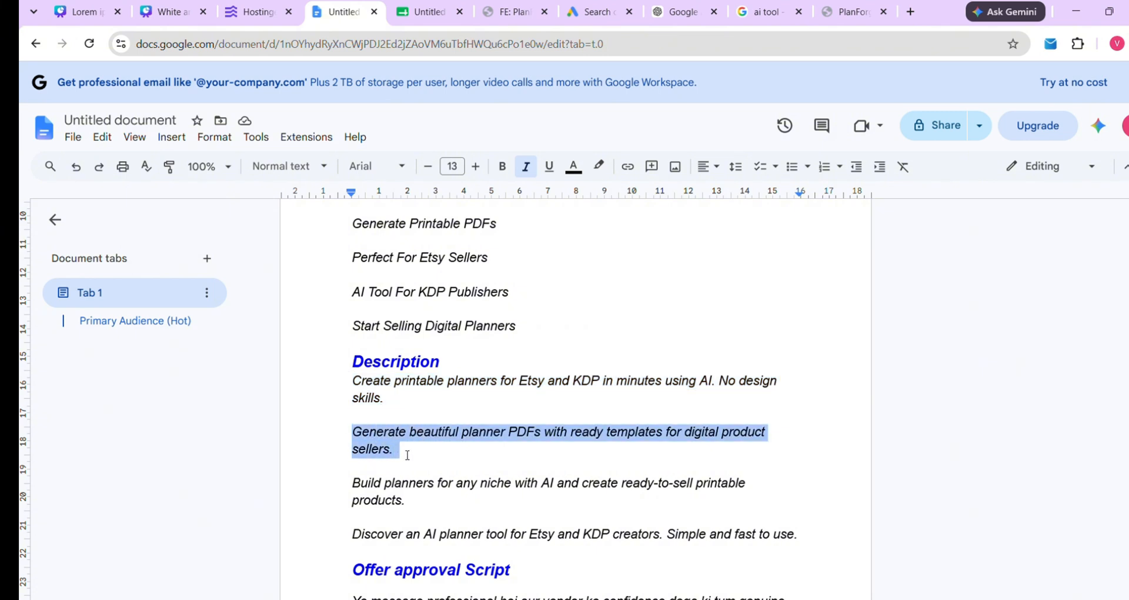
{"action": "right_click", "coordinate": [381, 445]}
{"action": "left_click", "coordinate": [443, 252]}
{"action": "left_click", "coordinate": [576, 11]}
{"action": "key", "text": "ctrl+v"}
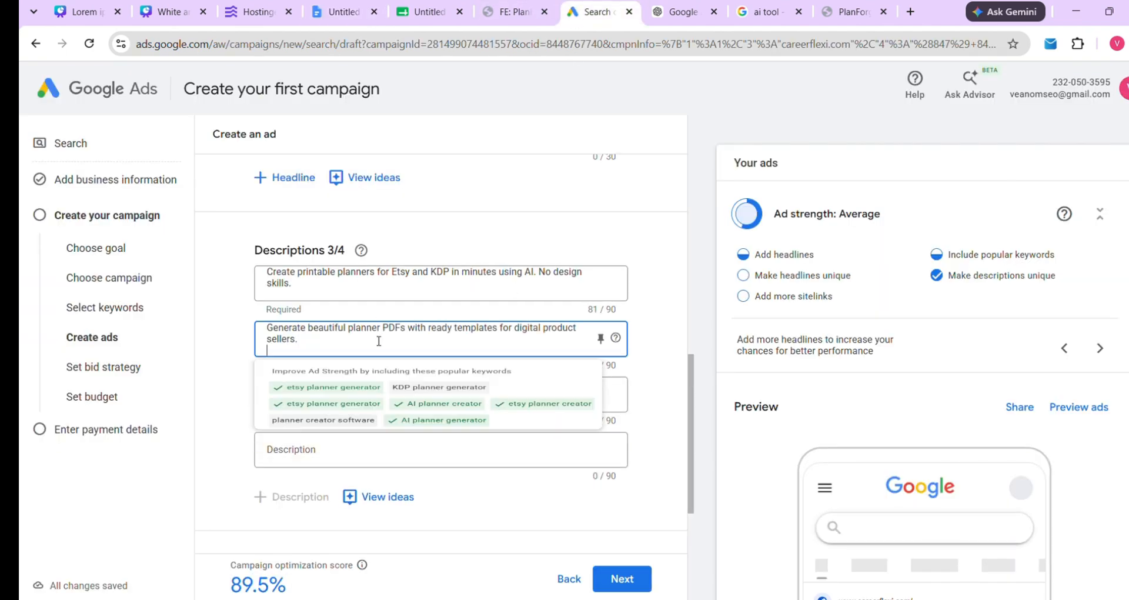
{"action": "scroll", "coordinate": [353, 338], "scroll_direction": "down", "scroll_amount": 1}
{"action": "left_click", "coordinate": [283, 334]}
Replace the third description with the 'Build planners' line from the notes
{"action": "scroll", "coordinate": [283, 333], "scroll_direction": "down", "scroll_amount": 1}
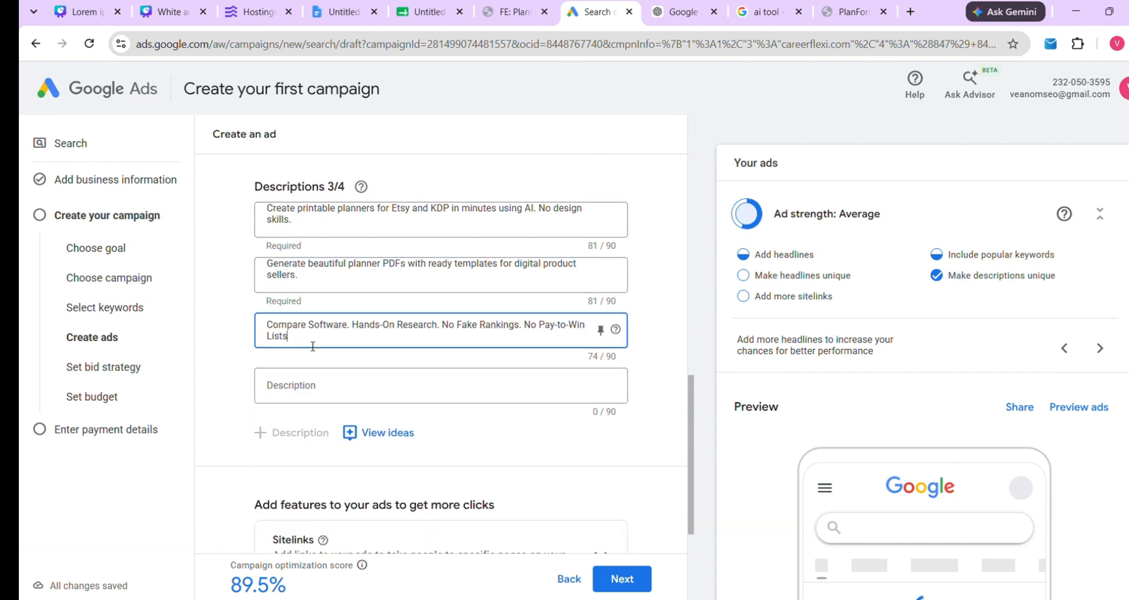
{"action": "triple_click", "coordinate": [308, 345]}
{"action": "key", "text": "BackSpace"}
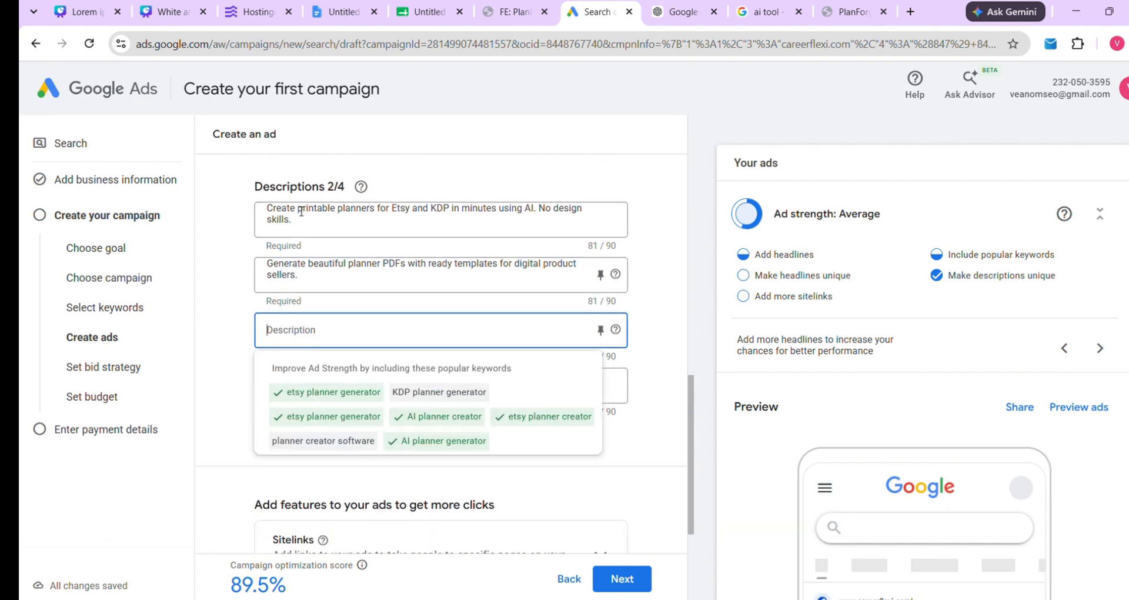
{"action": "left_click", "coordinate": [338, 12]}
{"action": "scroll", "coordinate": [346, 489], "scroll_direction": "down", "scroll_amount": 1}
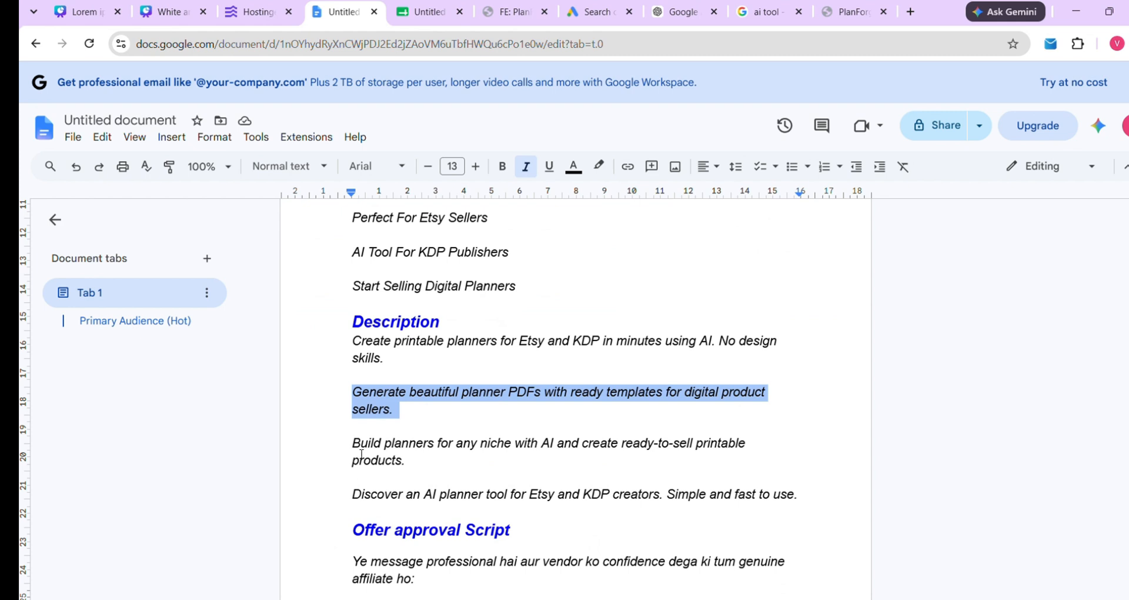
{"action": "left_click_drag", "start_coordinate": [353, 446], "coordinate": [420, 464]}
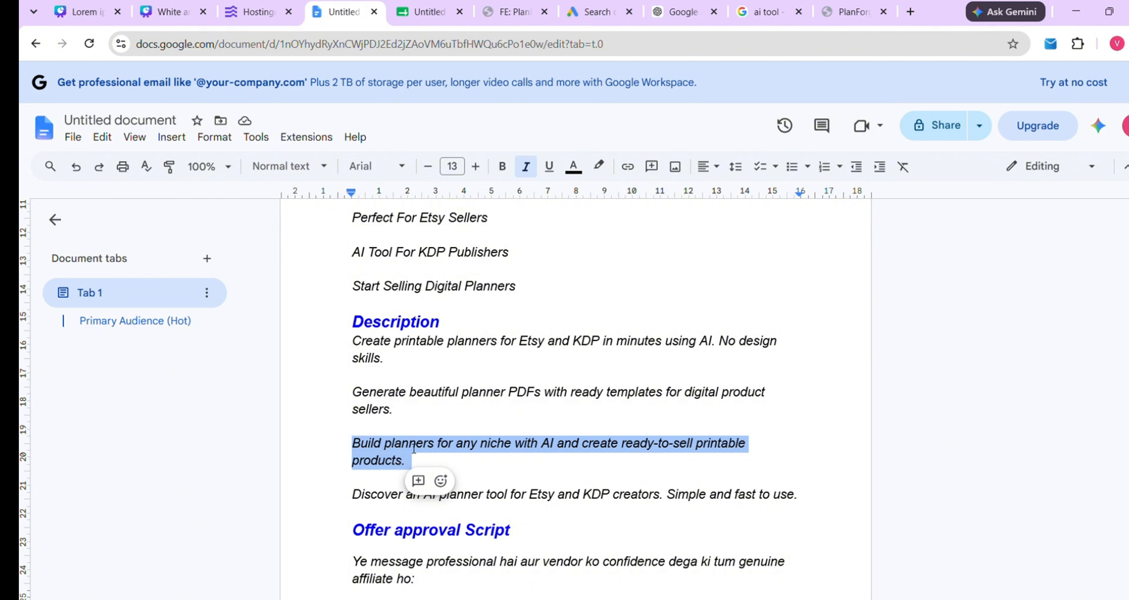
{"action": "left_click", "coordinate": [595, 11]}
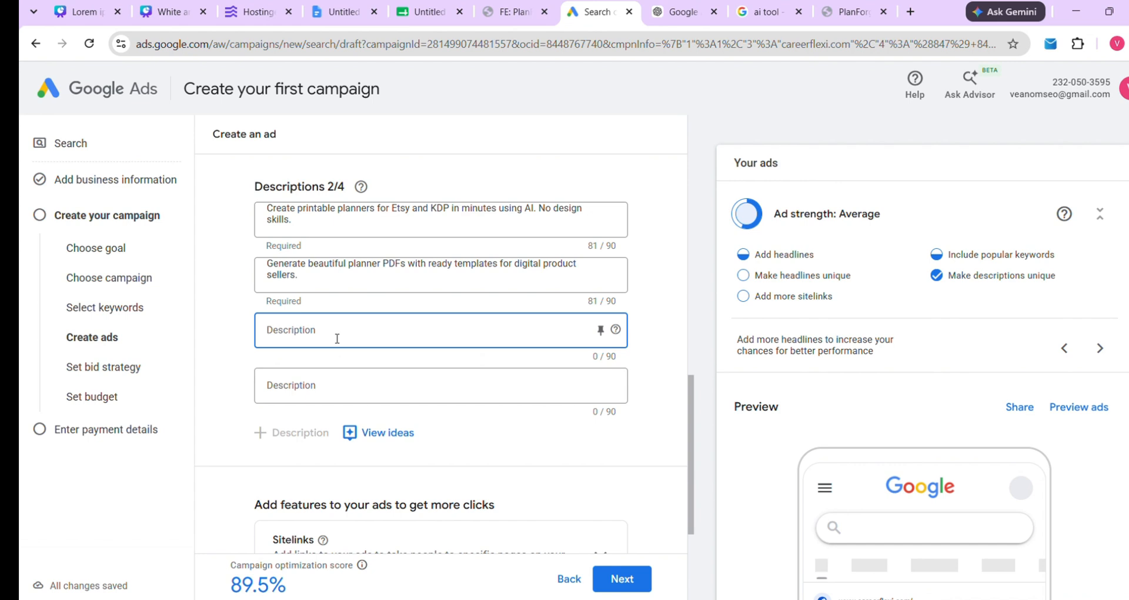
{"action": "key", "text": "ctrl+v"}
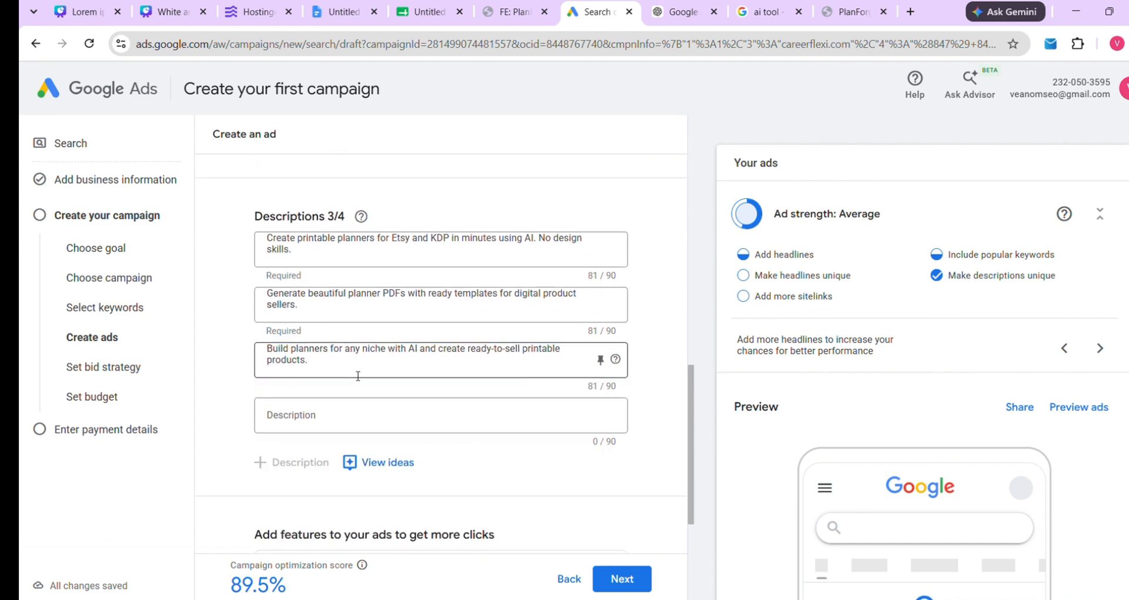
Set the fourth description to 'Discover an AI planner tool for Etsy and KDP creators.'
{"action": "left_click", "coordinate": [320, 416]}
{"action": "left_click", "coordinate": [331, 7]}
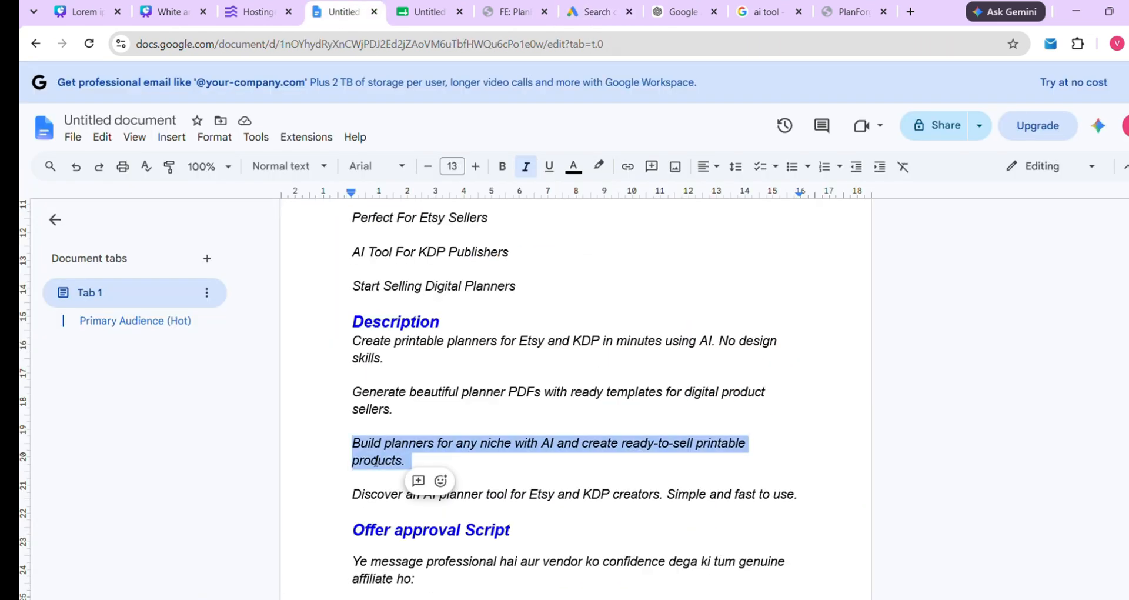
{"action": "left_click_drag", "start_coordinate": [352, 495], "coordinate": [808, 496]}
{"action": "key", "text": "ctrl+c"}
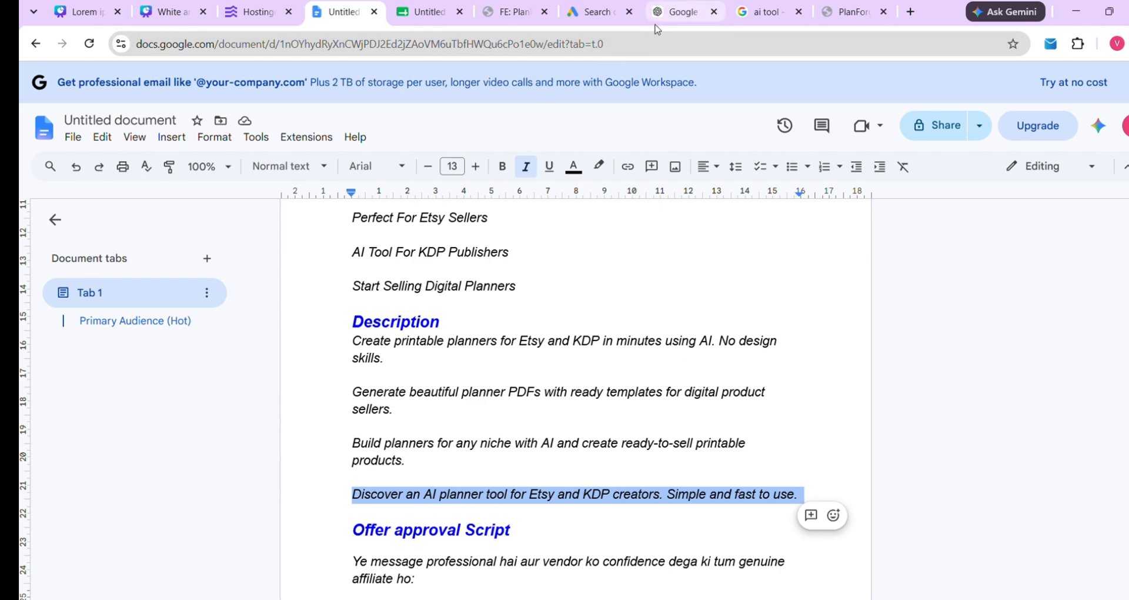
{"action": "left_click", "coordinate": [594, 12]}
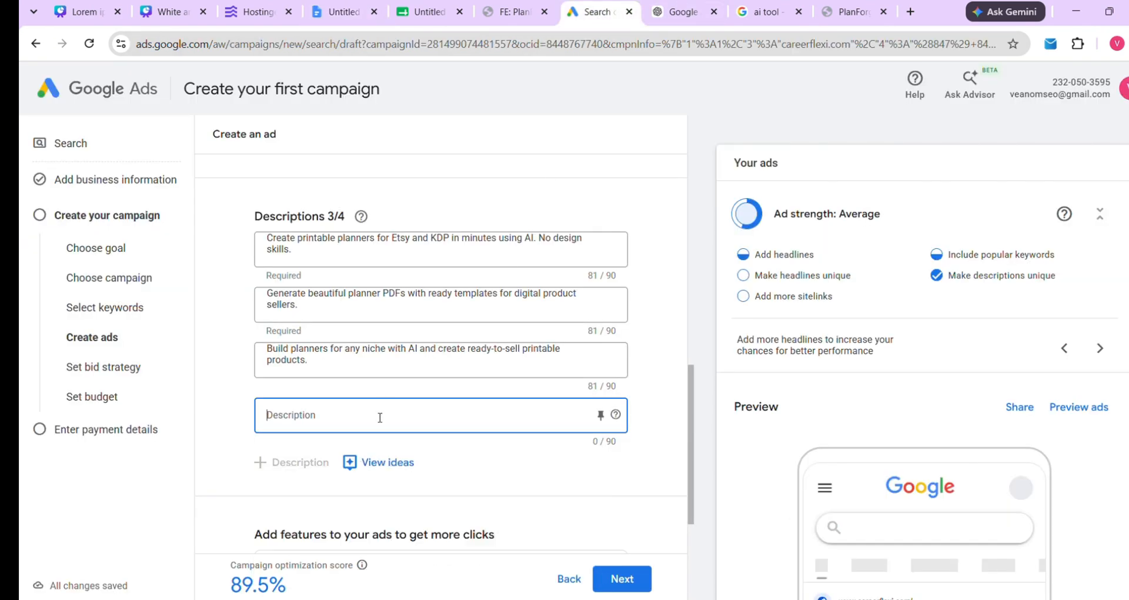
{"action": "key", "text": "ctrl+v"}
{"action": "scroll", "coordinate": [418, 200], "scroll_direction": "up", "scroll_amount": 5}
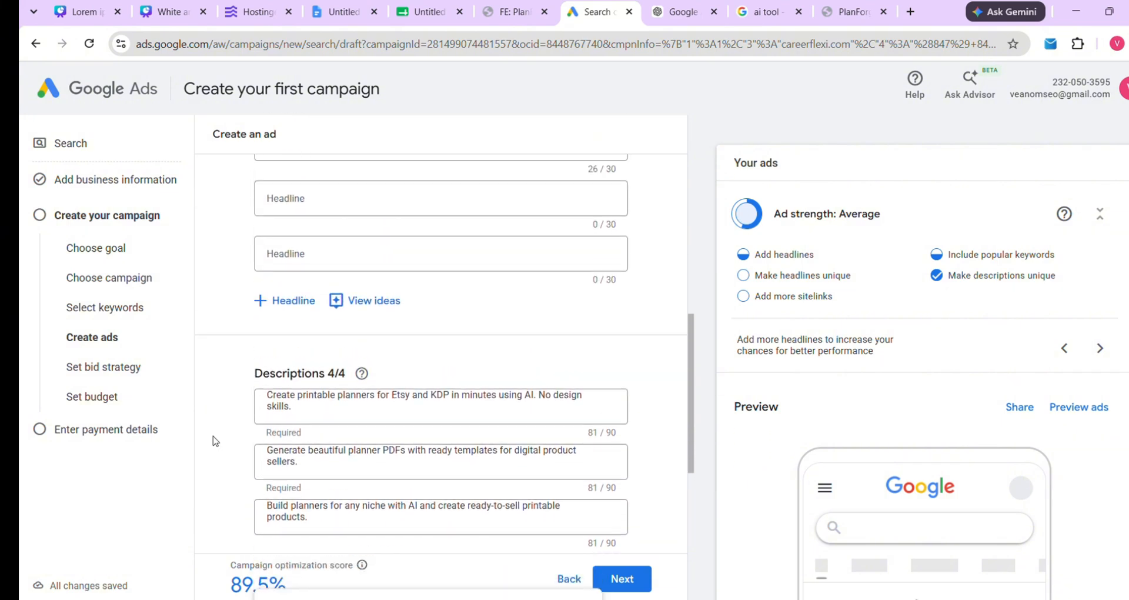
{"action": "scroll", "coordinate": [280, 439], "scroll_direction": "down", "scroll_amount": 3}
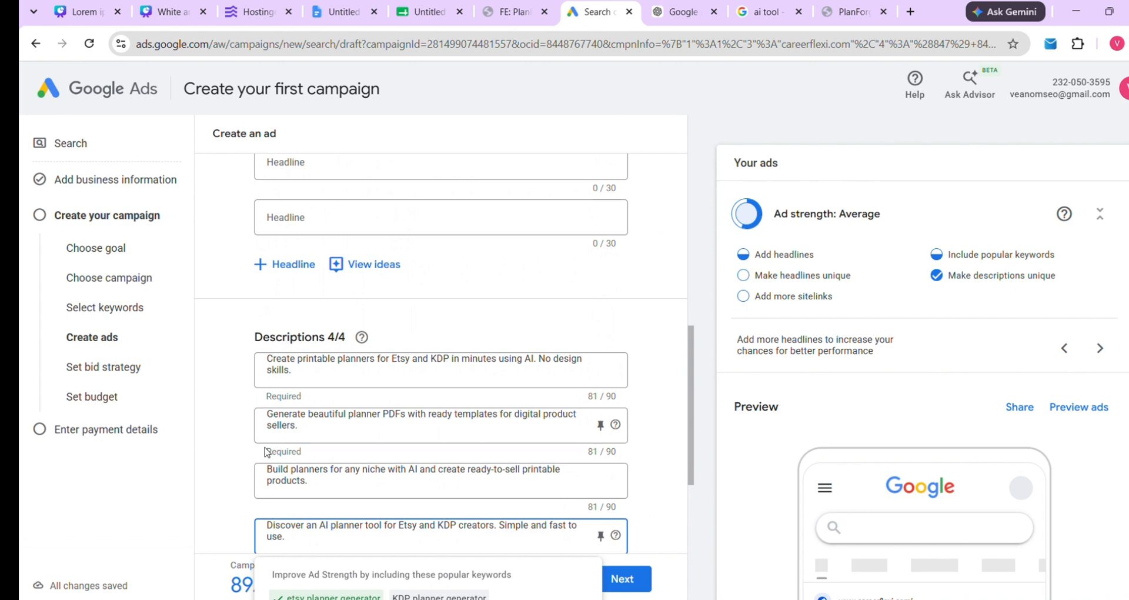
{"action": "scroll", "coordinate": [304, 379], "scroll_direction": "down", "scroll_amount": 2}
{"action": "scroll", "coordinate": [304, 379], "scroll_direction": "down", "scroll_amount": 2}
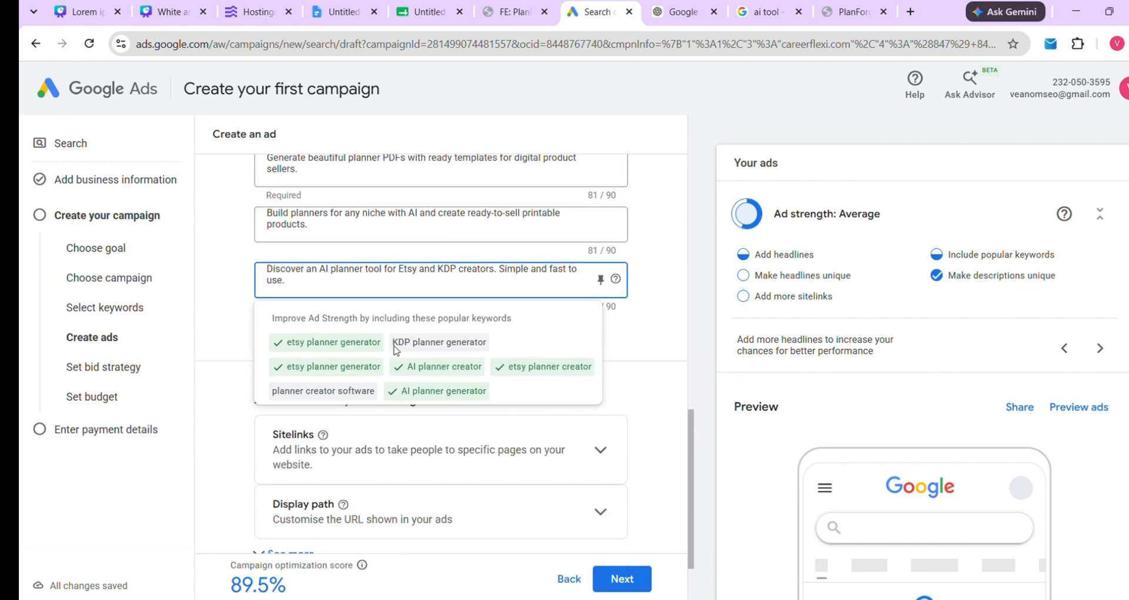
{"action": "scroll", "coordinate": [318, 483], "scroll_direction": "down", "scroll_amount": 2}
{"action": "left_click", "coordinate": [246, 363]}
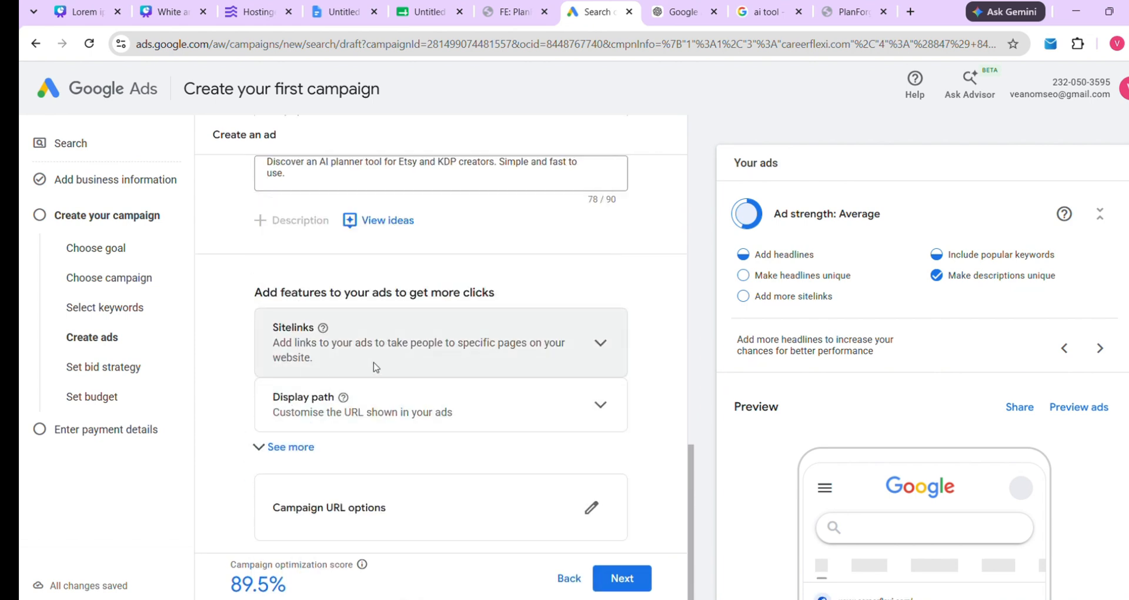
{"action": "left_click", "coordinate": [344, 509]}
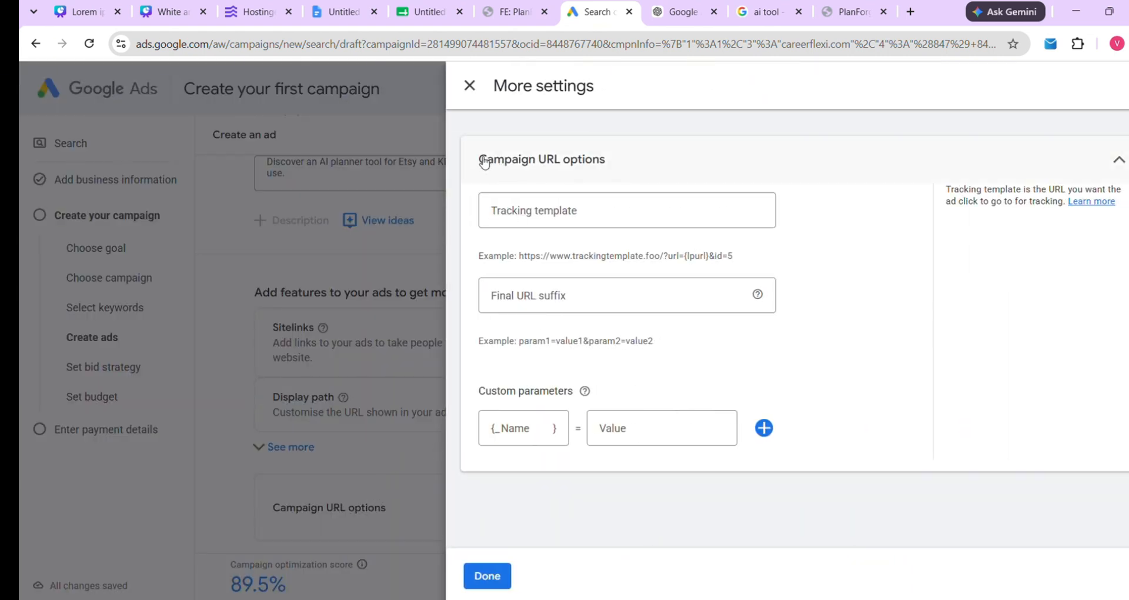
{"action": "left_click_drag", "start_coordinate": [478, 160], "coordinate": [622, 164]}
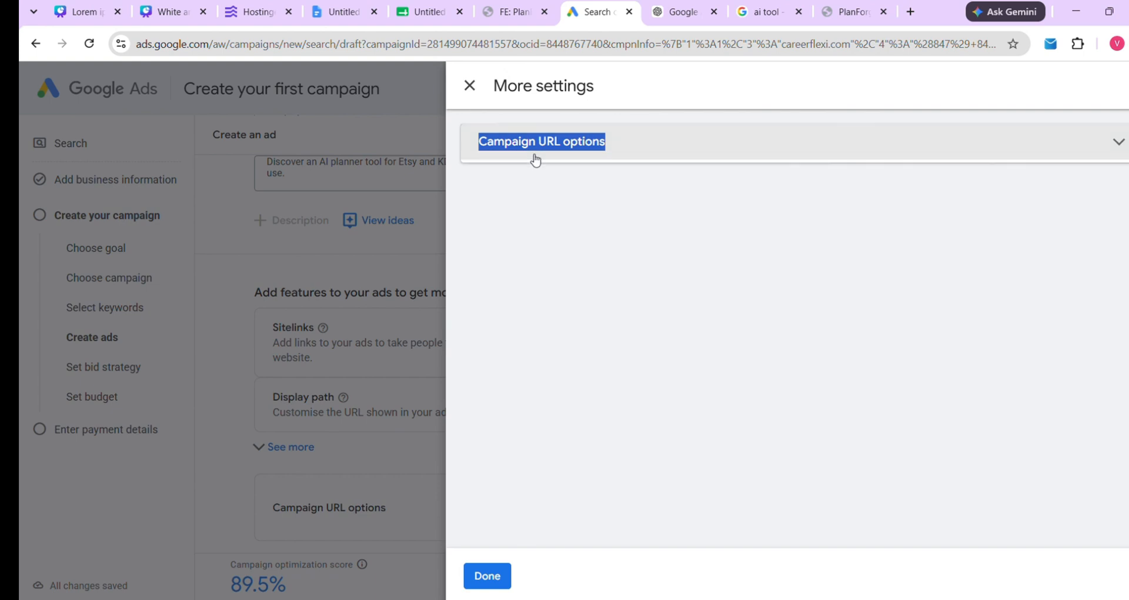
{"action": "left_click", "coordinate": [537, 156]}
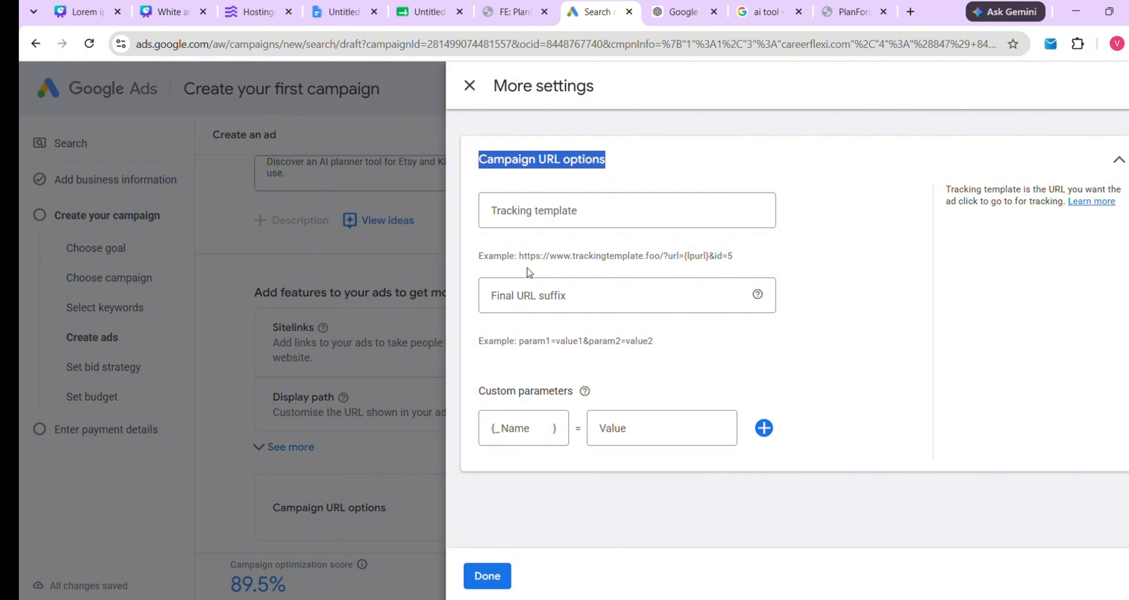
{"action": "left_click", "coordinate": [468, 90]}
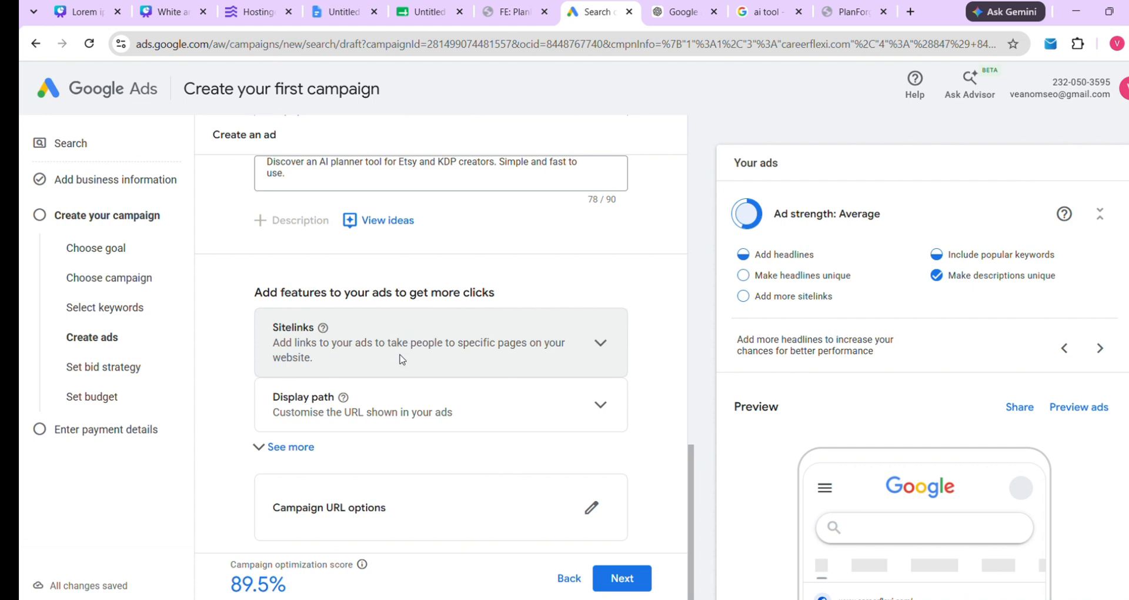
Advance to Set a bid strategy and choose Clicks as the bidding focus
{"action": "left_click", "coordinate": [625, 579]}
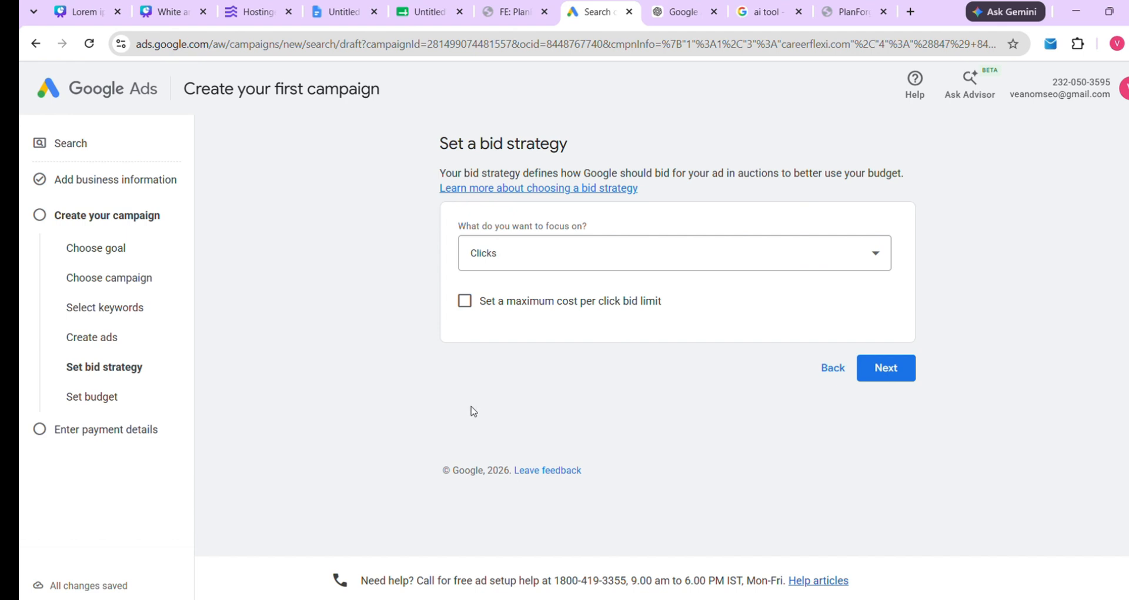
{"action": "left_click_drag", "start_coordinate": [439, 146], "coordinate": [601, 154]}
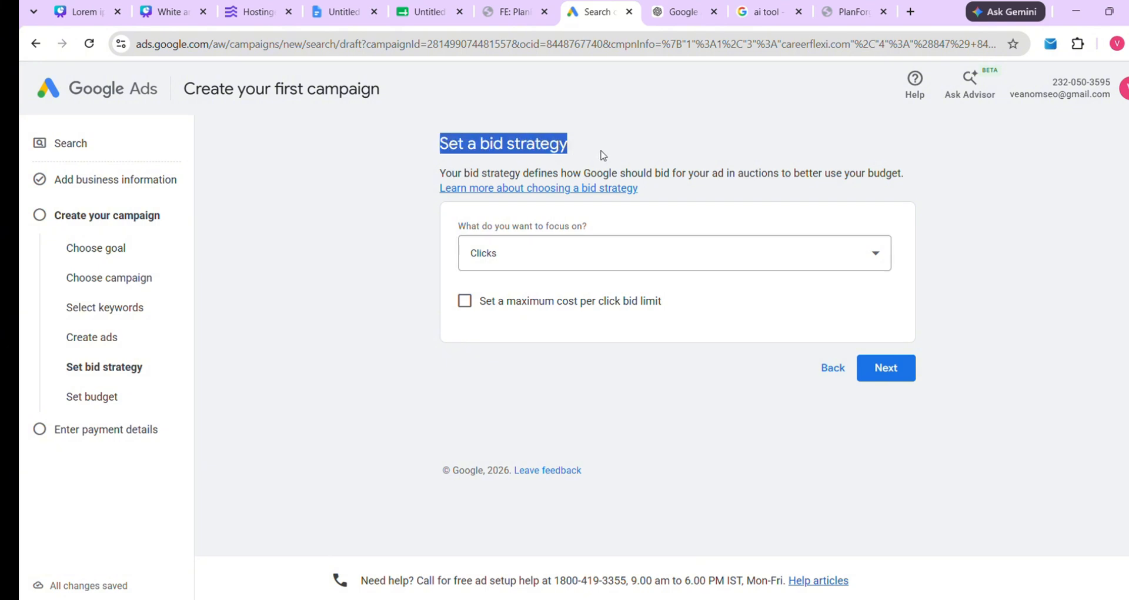
{"action": "left_click", "coordinate": [658, 267]}
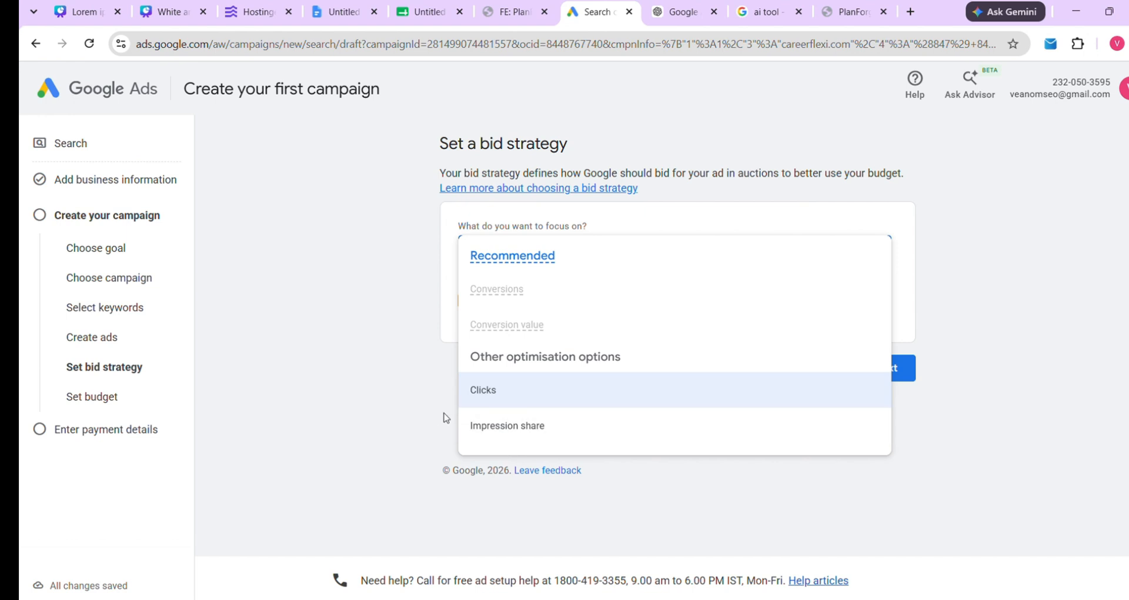
{"action": "left_click", "coordinate": [502, 395]}
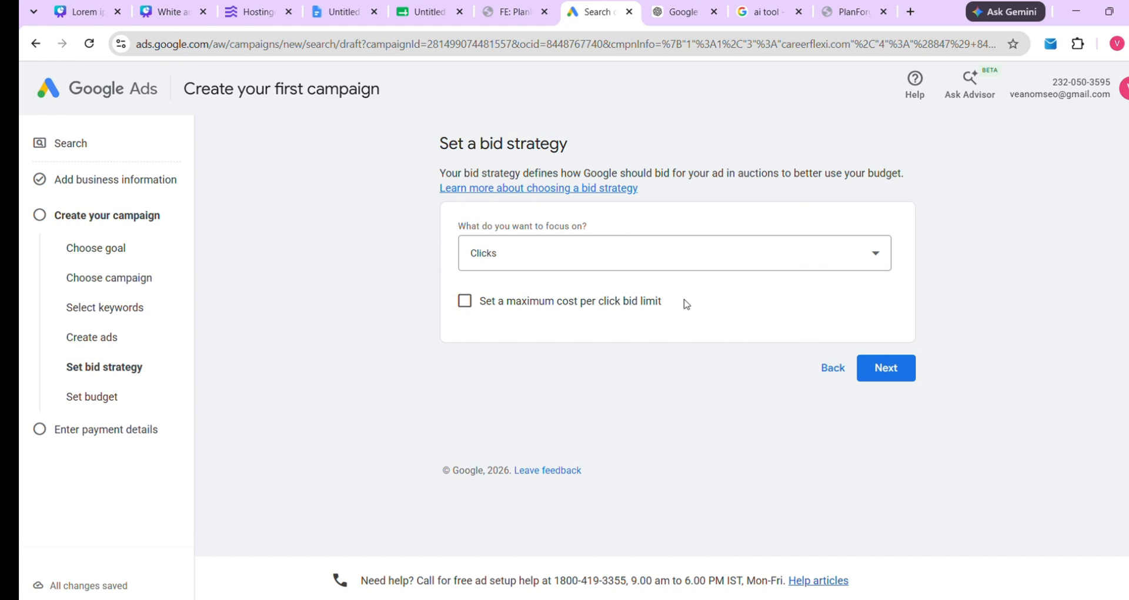
{"action": "left_click_drag", "start_coordinate": [683, 303], "coordinate": [476, 304]}
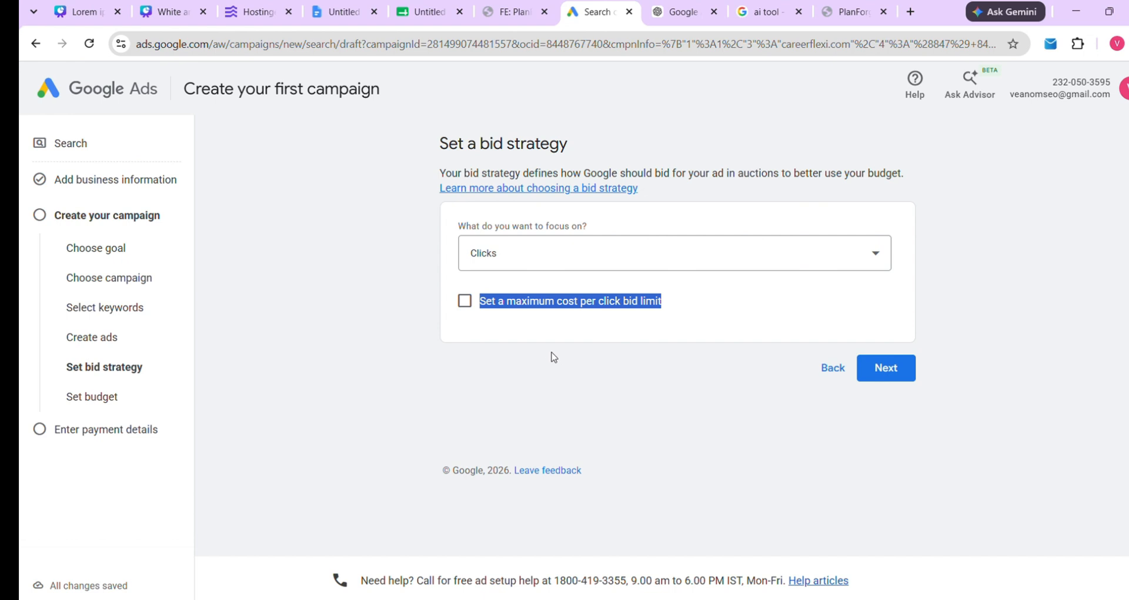
Go to the budget step and select the ₹2,097.41 average daily budget
{"action": "left_click", "coordinate": [887, 368]}
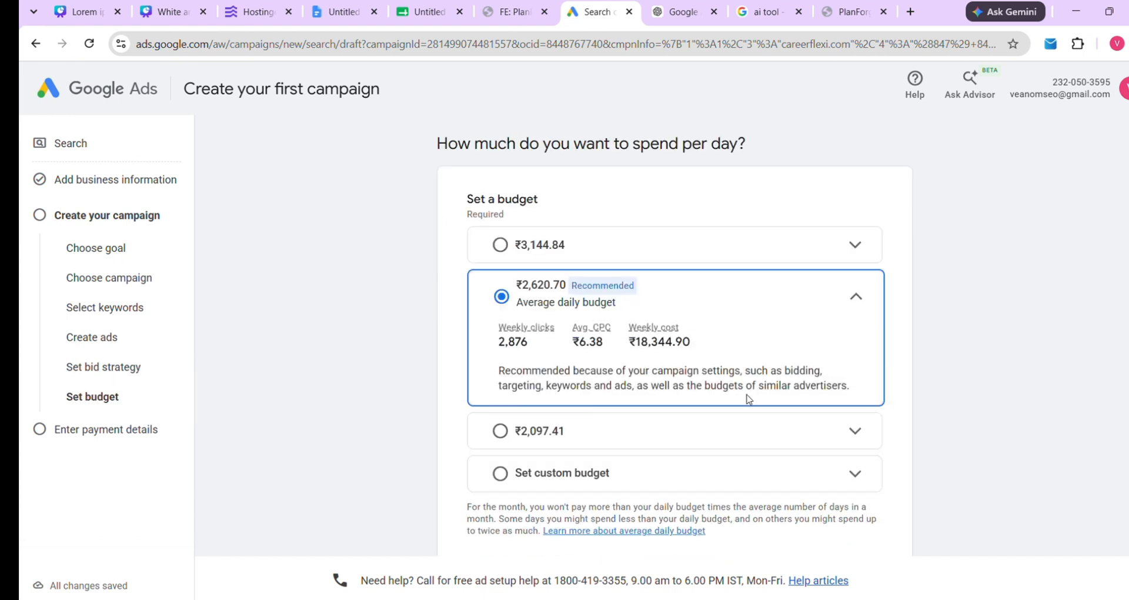
{"action": "scroll", "coordinate": [612, 303], "scroll_direction": "down", "scroll_amount": 1}
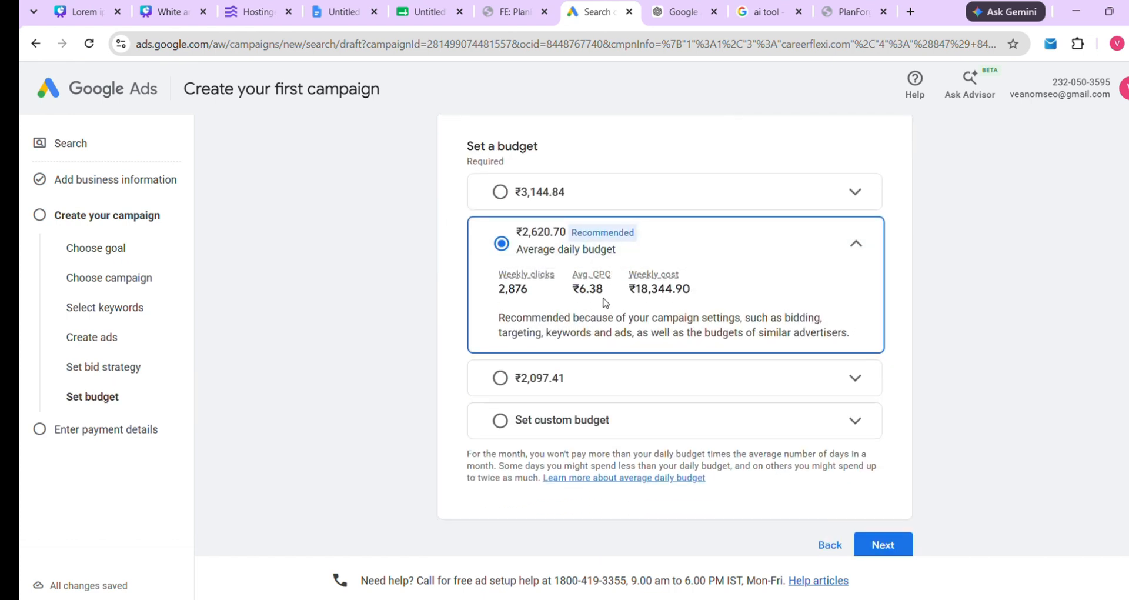
{"action": "scroll", "coordinate": [608, 305], "scroll_direction": "up", "scroll_amount": 1}
{"action": "scroll", "coordinate": [606, 305], "scroll_direction": "down", "scroll_amount": 2}
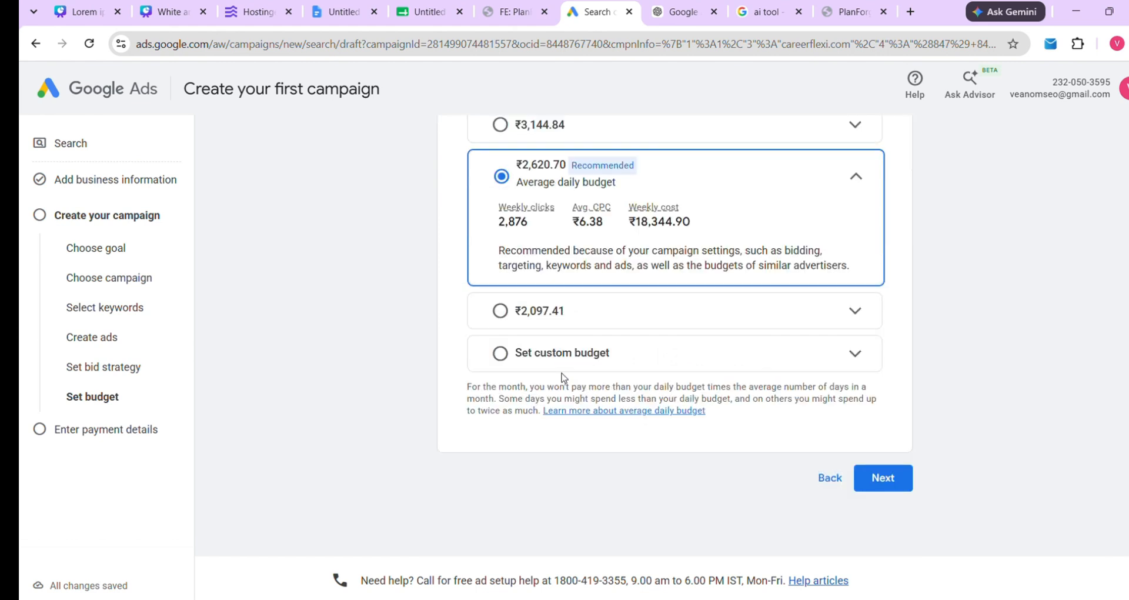
{"action": "left_click", "coordinate": [591, 313]}
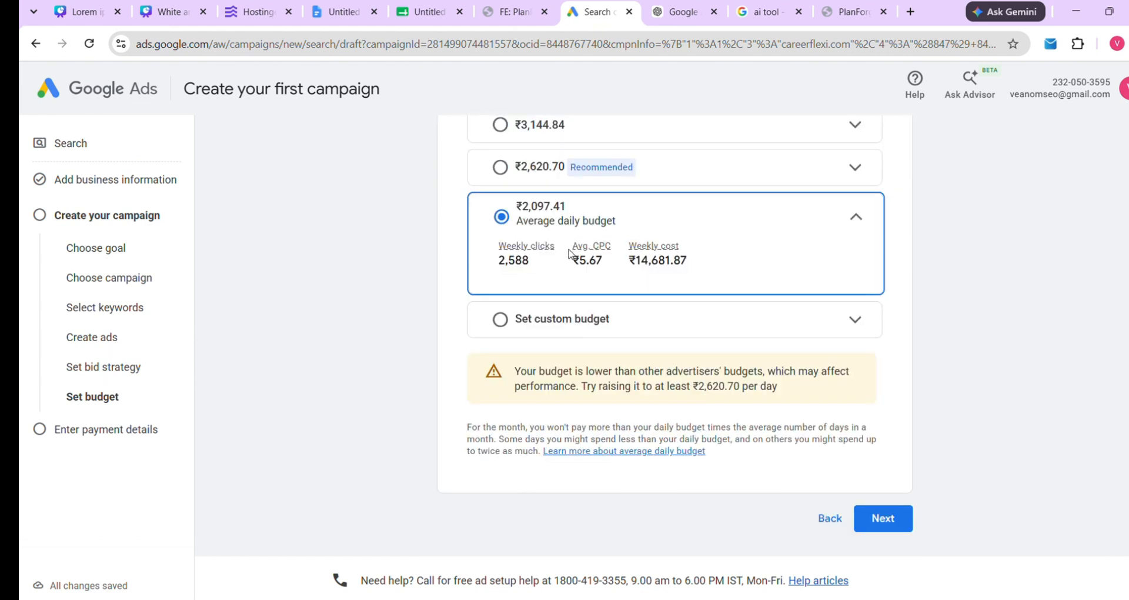
Review the estimates: 2,588 weekly clicks, ₹5.67 average CPC, ₹14,681.87 weekly cost
{"action": "left_click_drag", "start_coordinate": [496, 244], "coordinate": [535, 268]}
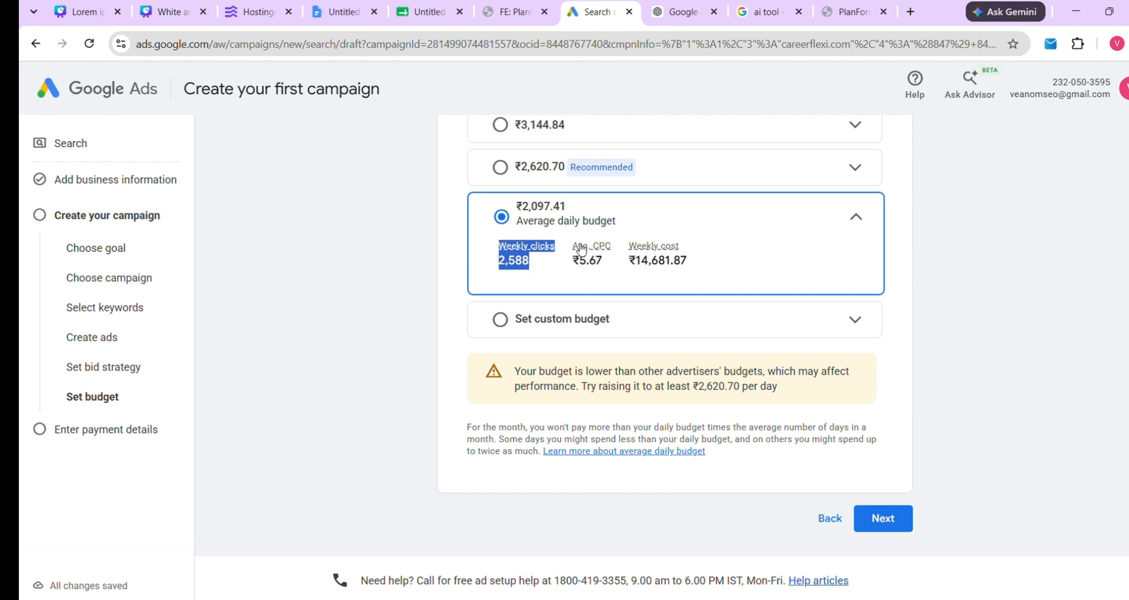
{"action": "left_click_drag", "start_coordinate": [572, 241], "coordinate": [608, 266]}
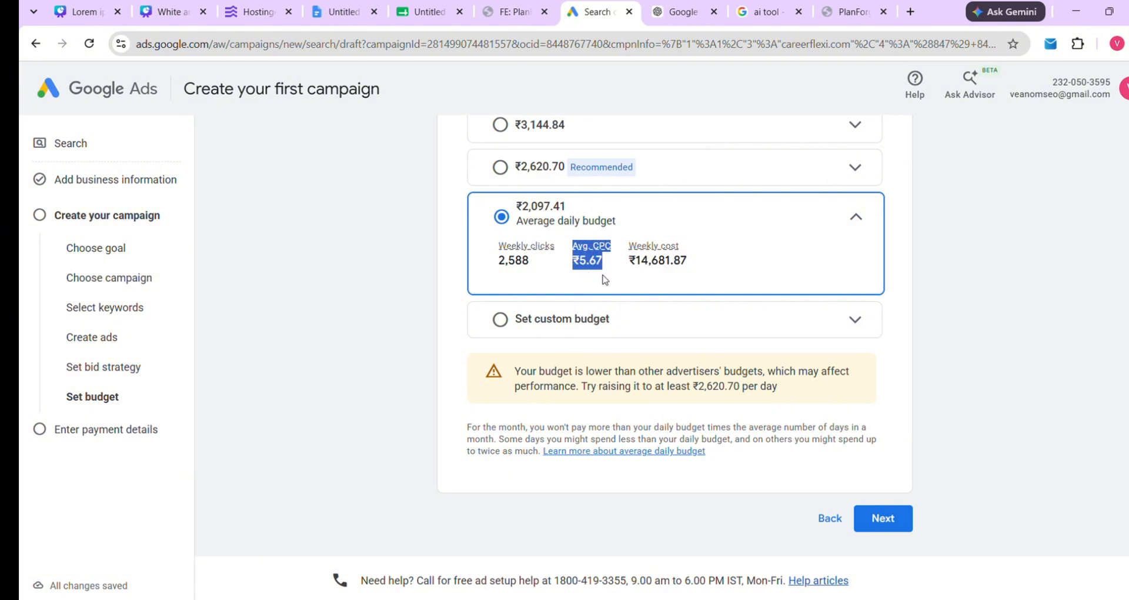
{"action": "left_click_drag", "start_coordinate": [626, 243], "coordinate": [723, 256]}
{"action": "left_click", "coordinate": [725, 261]}
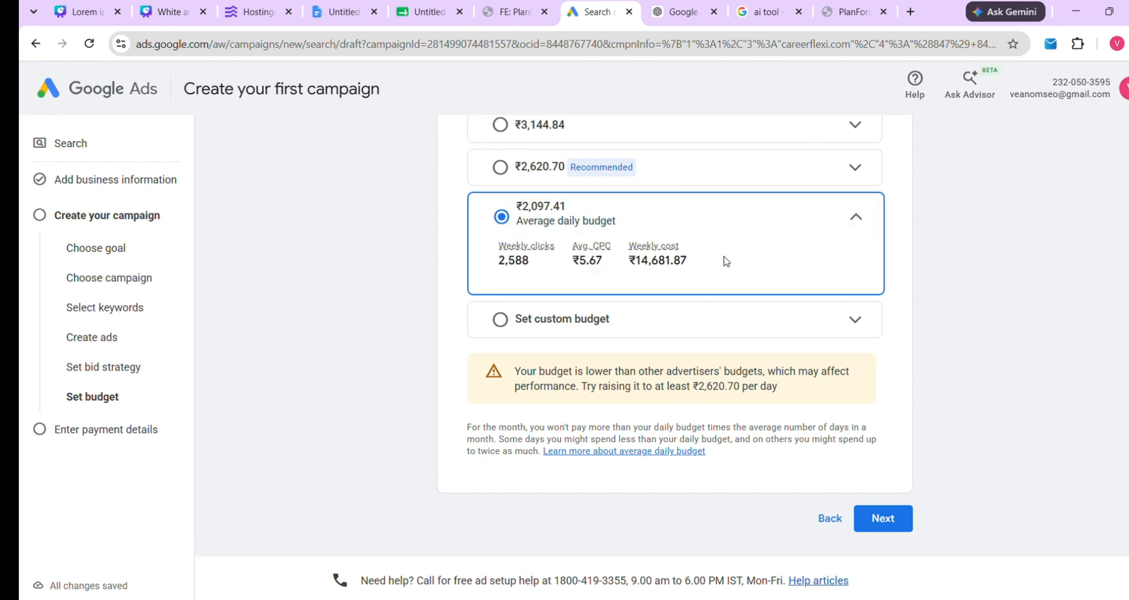
{"action": "left_click_drag", "start_coordinate": [491, 241], "coordinate": [552, 264]}
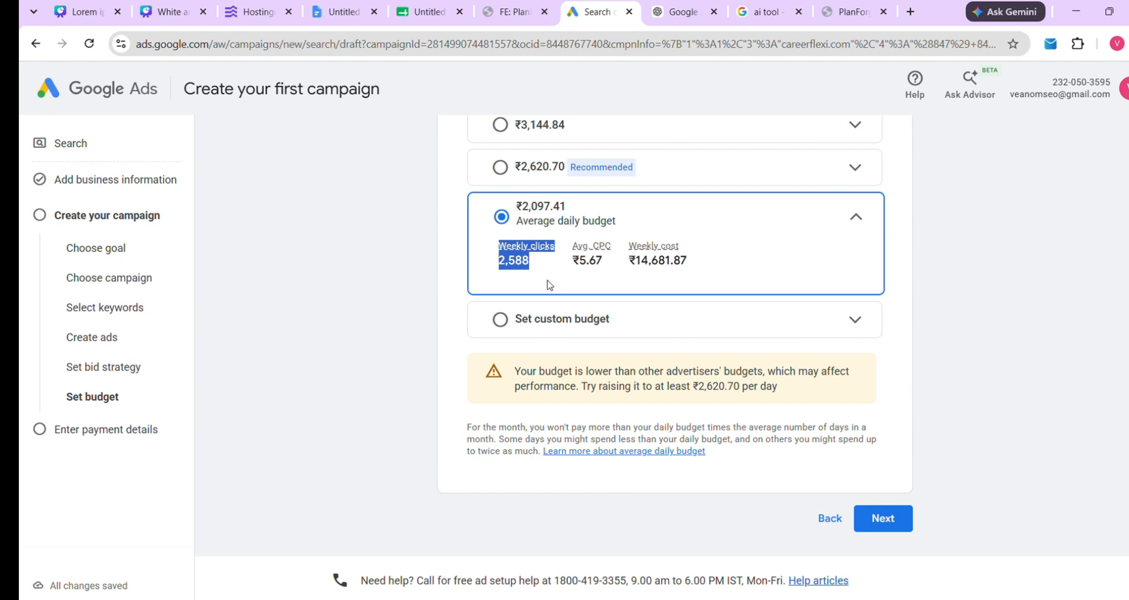
{"action": "left_click_drag", "start_coordinate": [490, 247], "coordinate": [541, 262]}
{"action": "left_click_drag", "start_coordinate": [572, 245], "coordinate": [607, 271]}
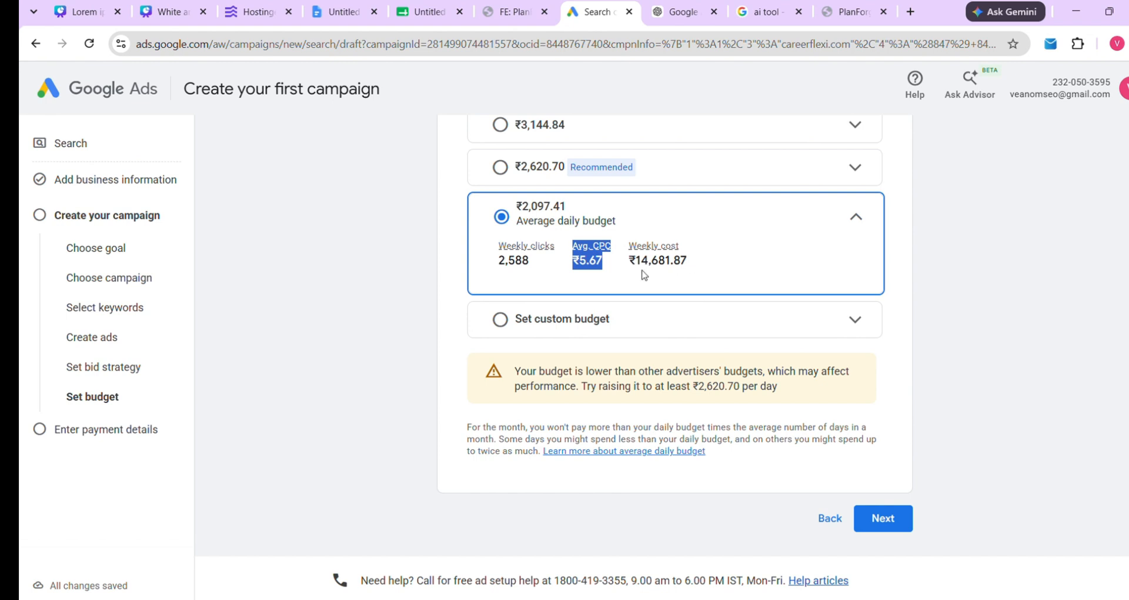
{"action": "left_click", "coordinate": [693, 265]}
{"action": "left_click_drag", "start_coordinate": [692, 265], "coordinate": [628, 246]}
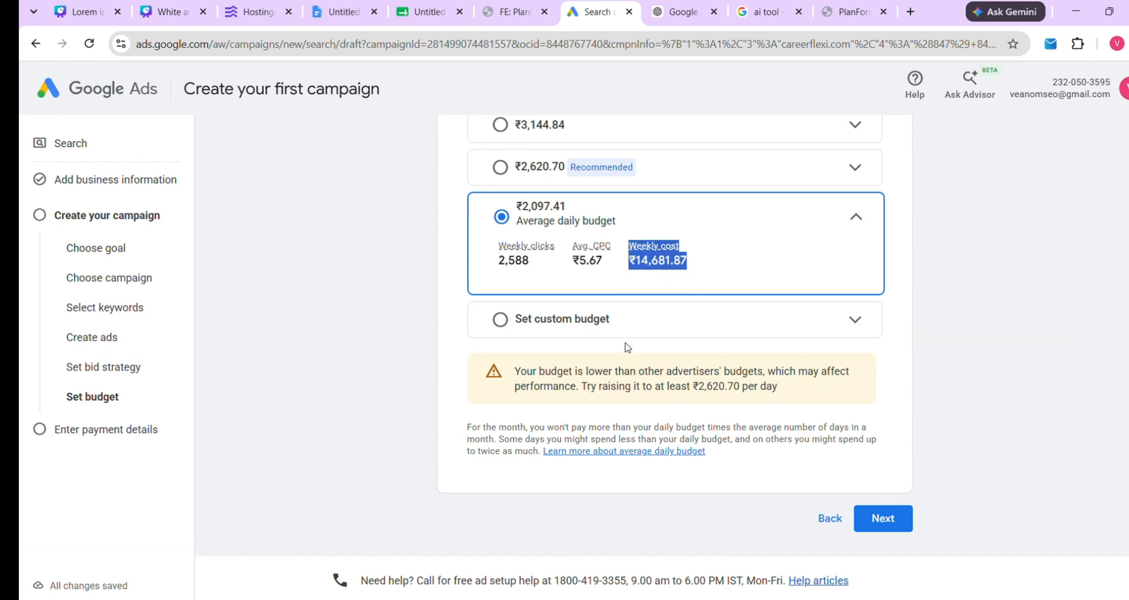
Switch to a custom daily budget and keep Indian Rupee (INR ₹) as the currency
{"action": "left_click", "coordinate": [608, 328]}
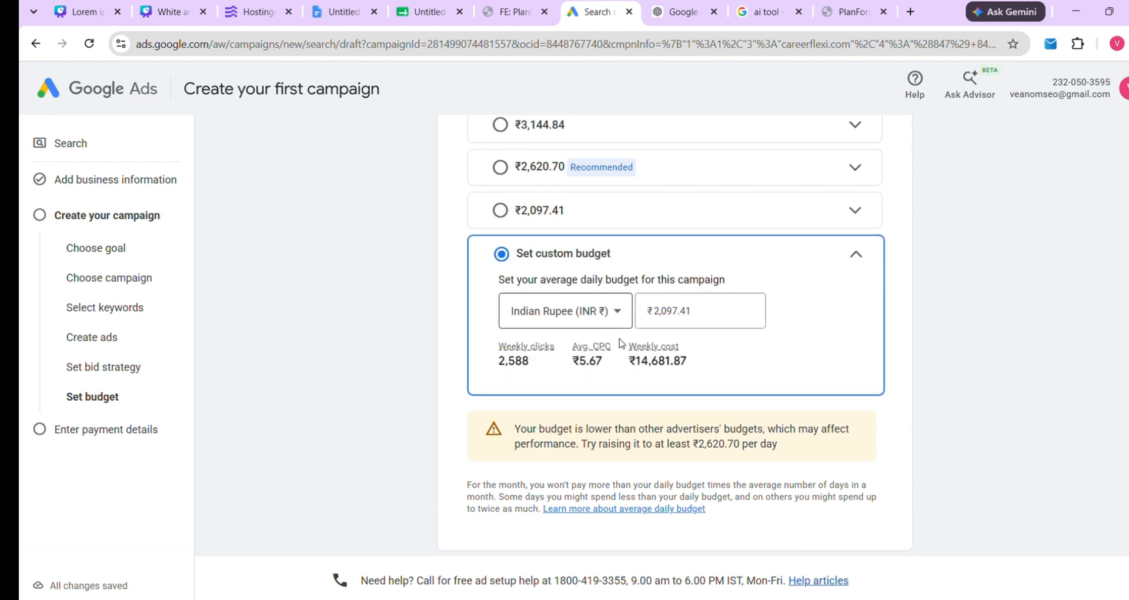
{"action": "left_click", "coordinate": [559, 308]}
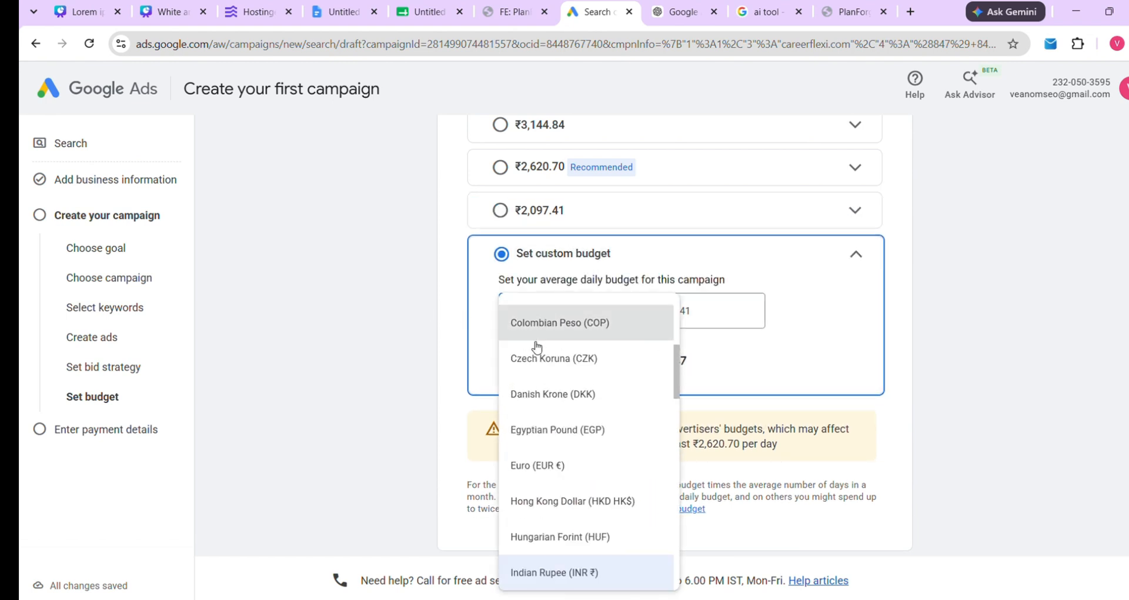
{"action": "scroll", "coordinate": [538, 382], "scroll_direction": "down", "scroll_amount": 3}
{"action": "scroll", "coordinate": [571, 412], "scroll_direction": "up", "scroll_amount": 3}
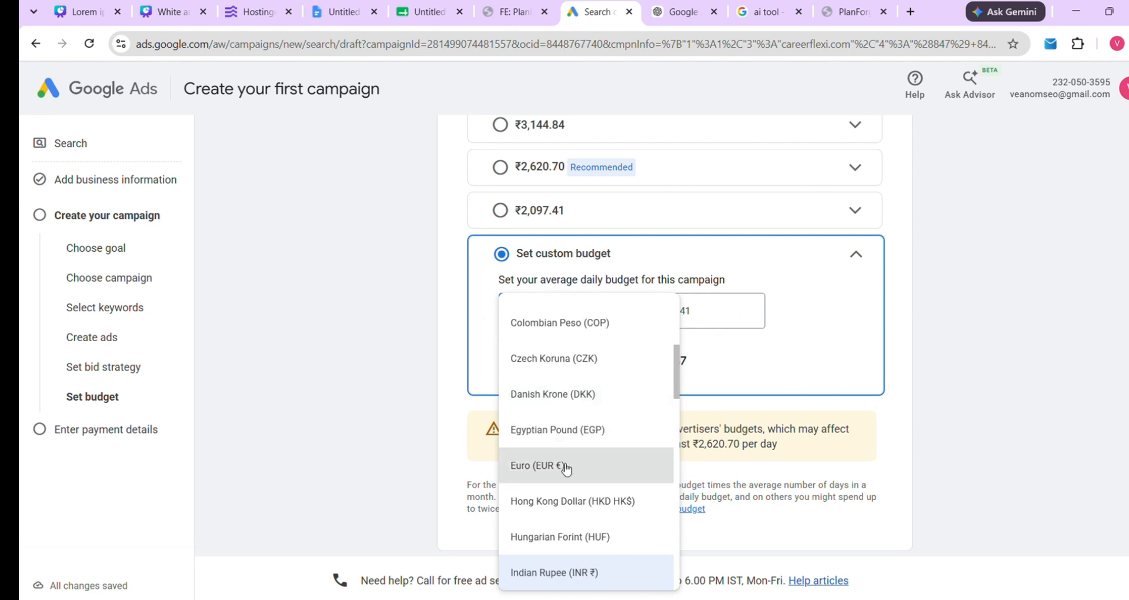
{"action": "left_click", "coordinate": [568, 568]}
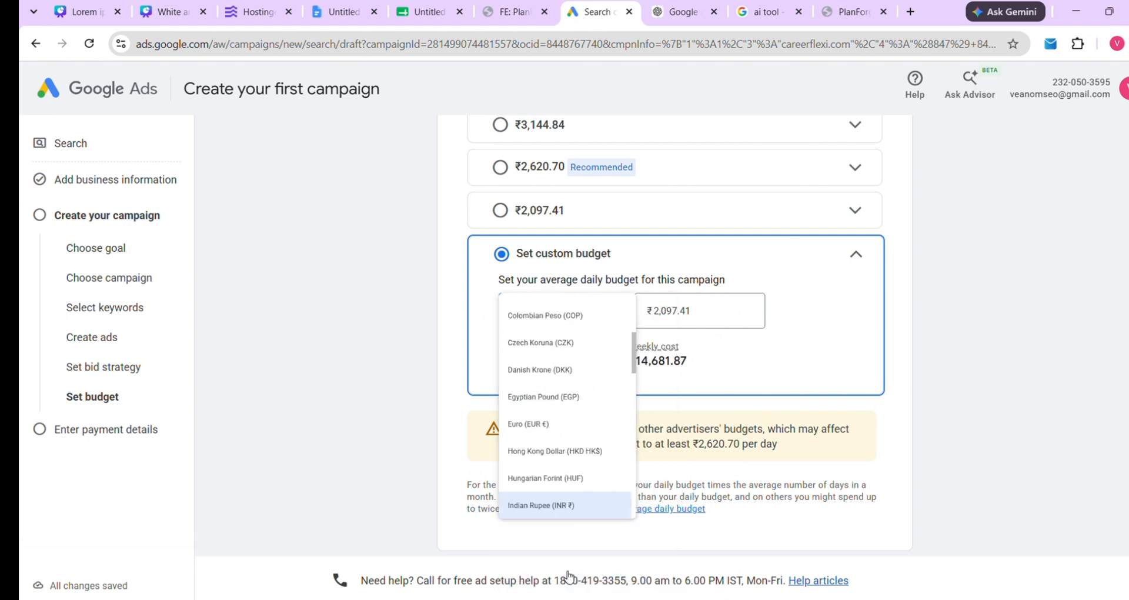
Enter ₹500.00 as the average daily budget and check the weekly estimate
{"action": "left_click", "coordinate": [661, 311]}
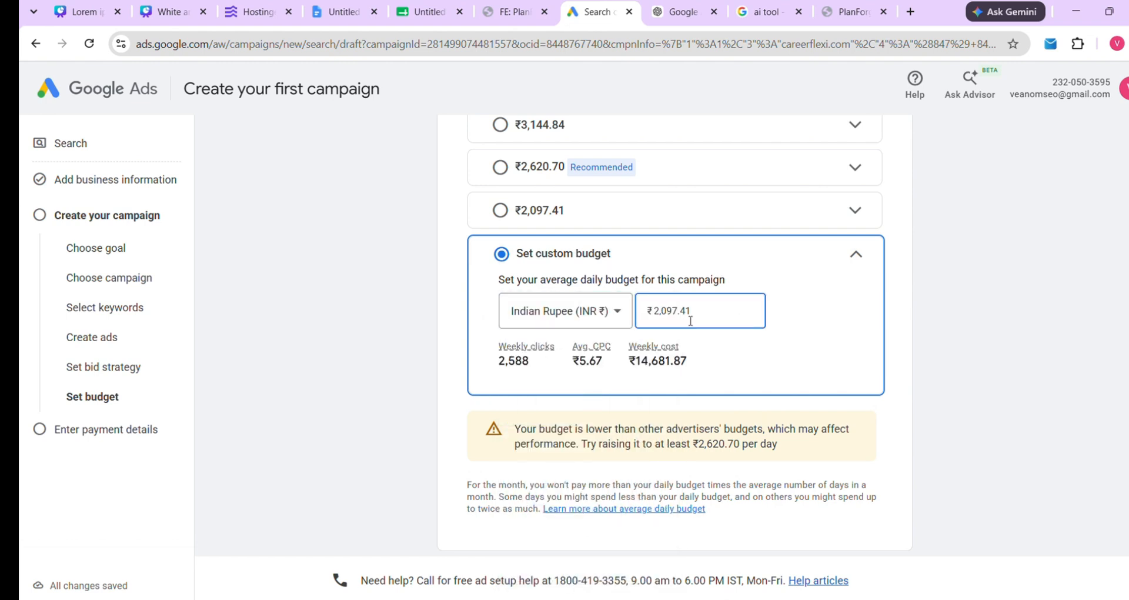
{"action": "key", "text": "BackSpace"}
{"action": "key", "text": "BackSpace"}
{"action": "key", "text": "BackSpace"}
{"action": "key", "text": "BackSpace"}
{"action": "key", "text": "BackSpace"}
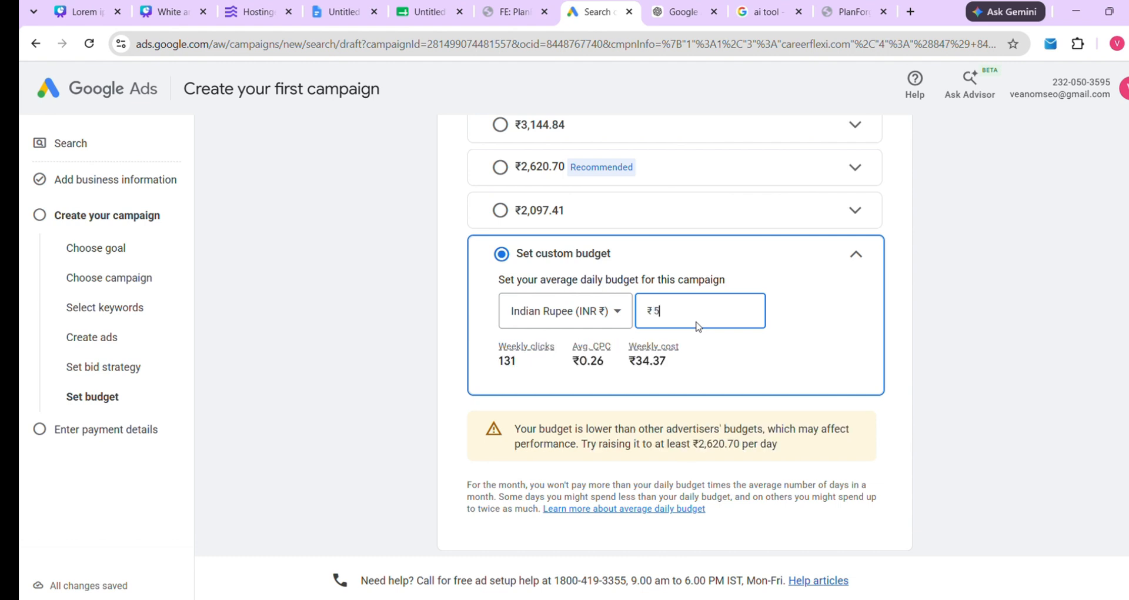
{"action": "type", "text": "0"}
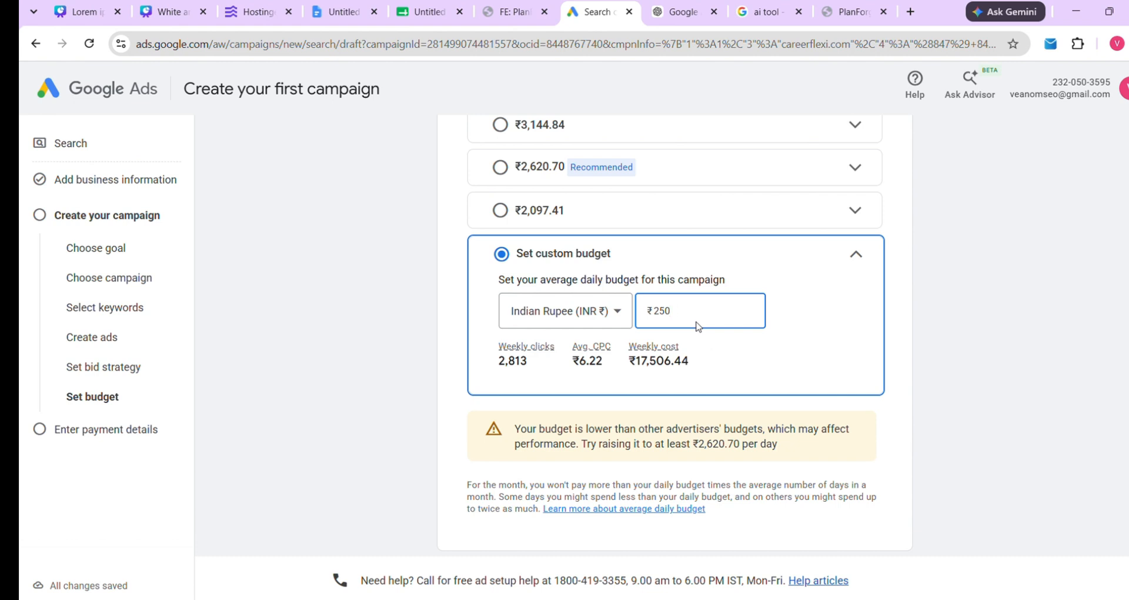
{"action": "type", "text": "0500"}
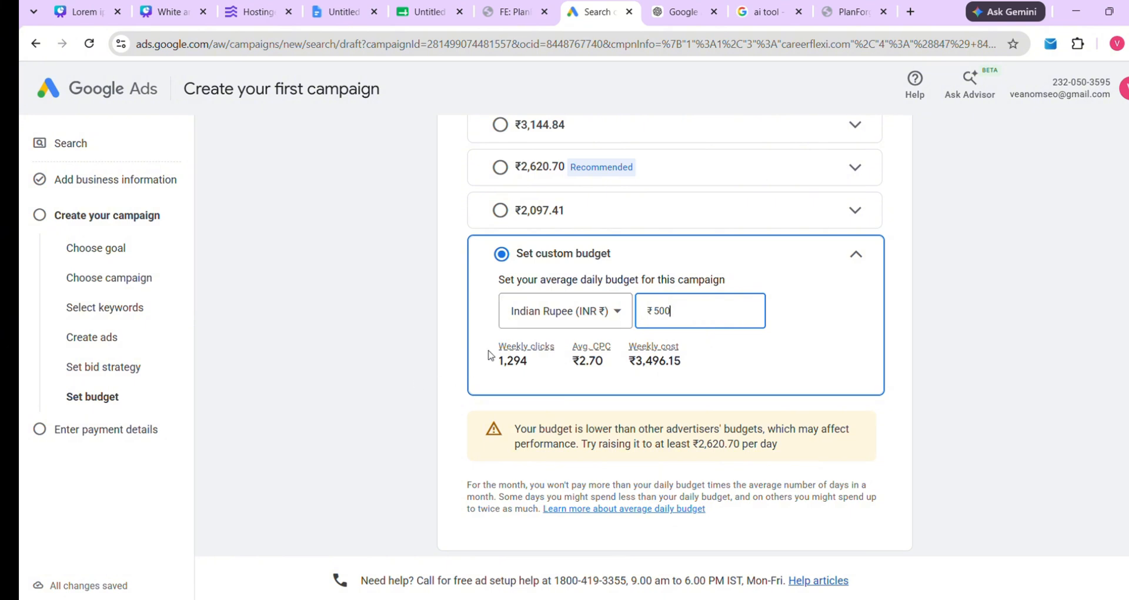
{"action": "left_click_drag", "start_coordinate": [496, 348], "coordinate": [700, 361]}
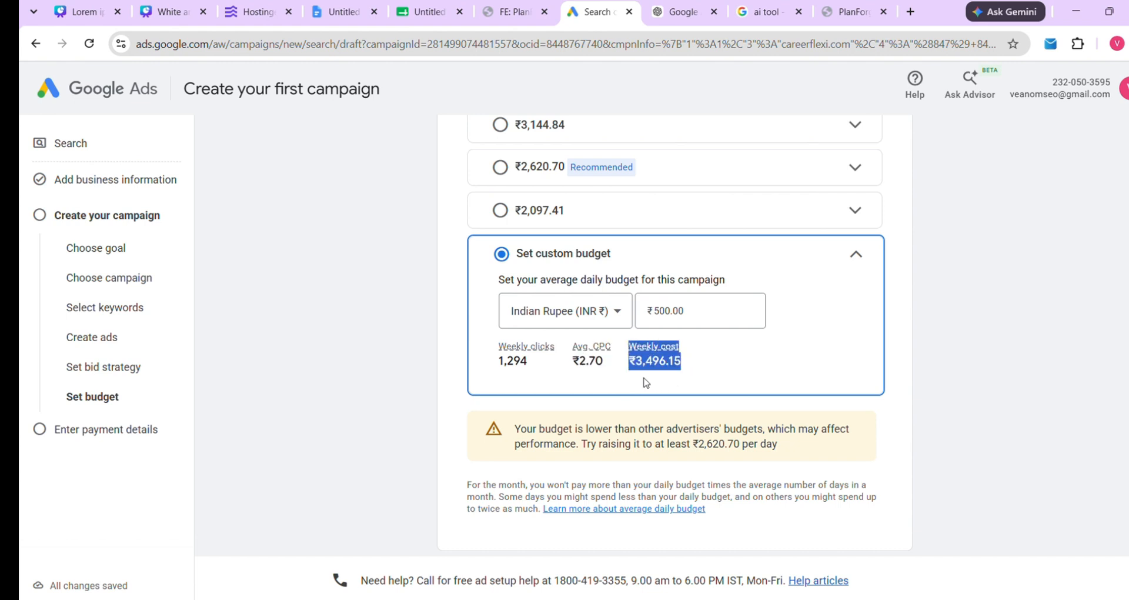
{"action": "scroll", "coordinate": [623, 320], "scroll_direction": "down", "scroll_amount": 1}
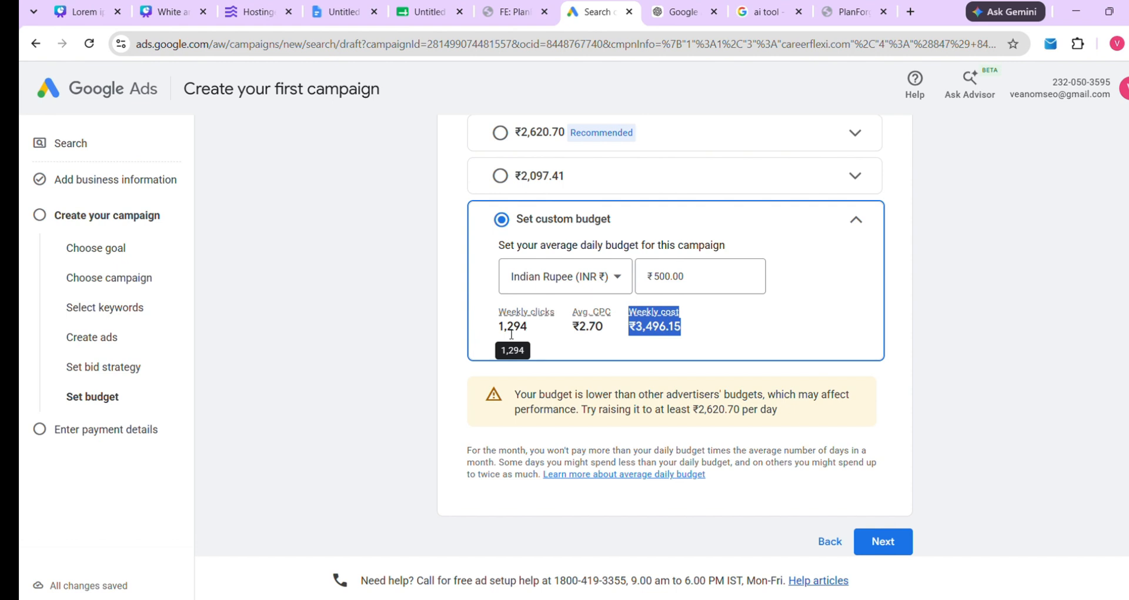
{"action": "scroll", "coordinate": [513, 330], "scroll_direction": "up", "scroll_amount": 3}
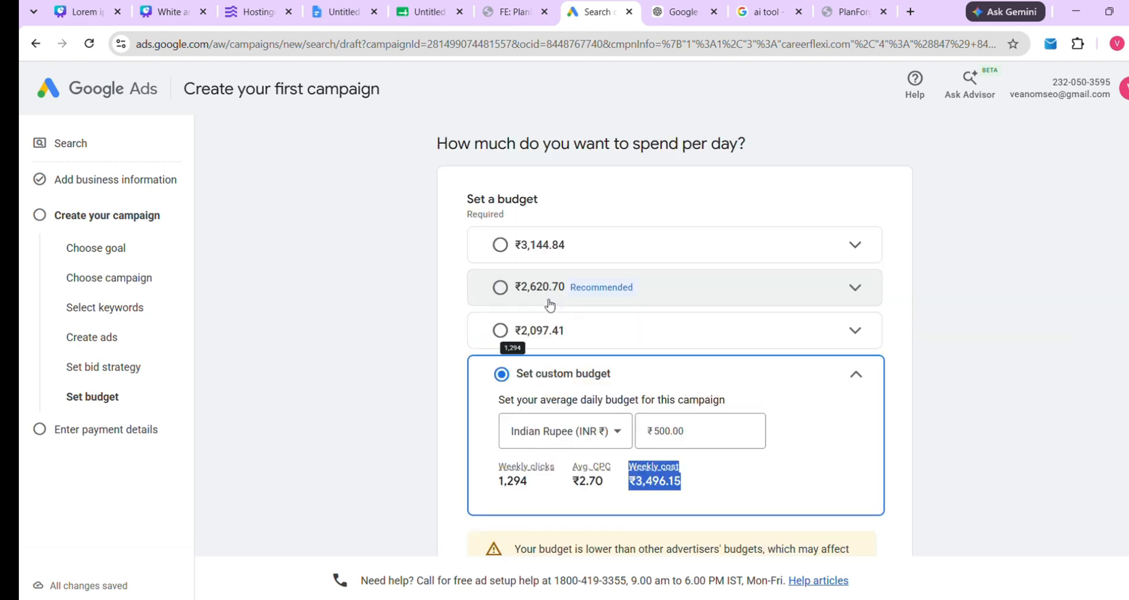
{"action": "scroll", "coordinate": [494, 415], "scroll_direction": "down", "scroll_amount": 4}
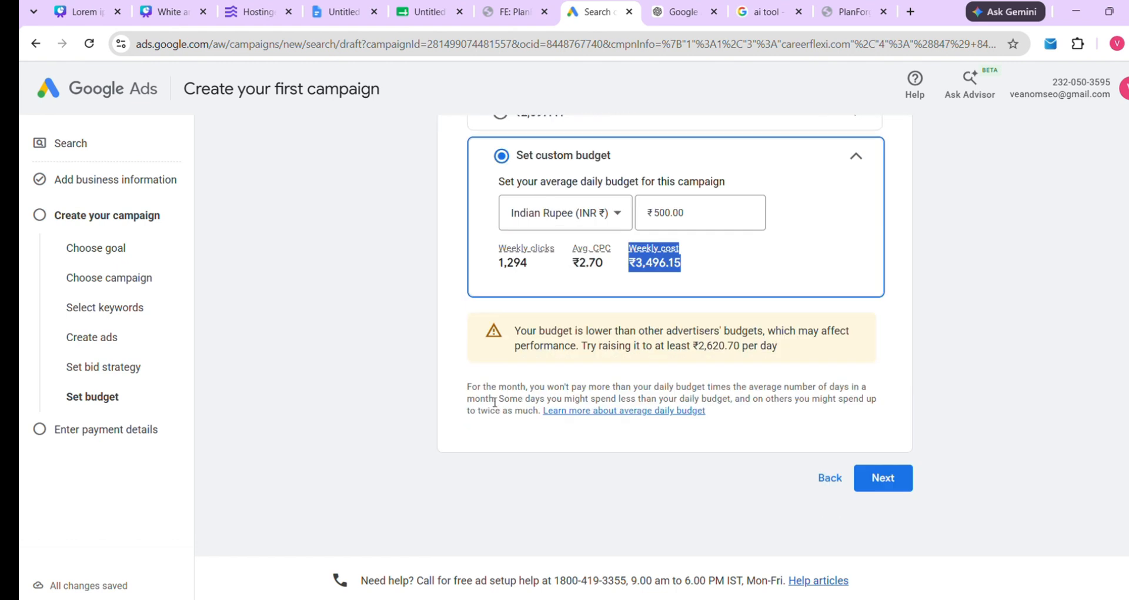
{"action": "scroll", "coordinate": [494, 406], "scroll_direction": "up", "scroll_amount": 3}
{"action": "left_click", "coordinate": [667, 386]}
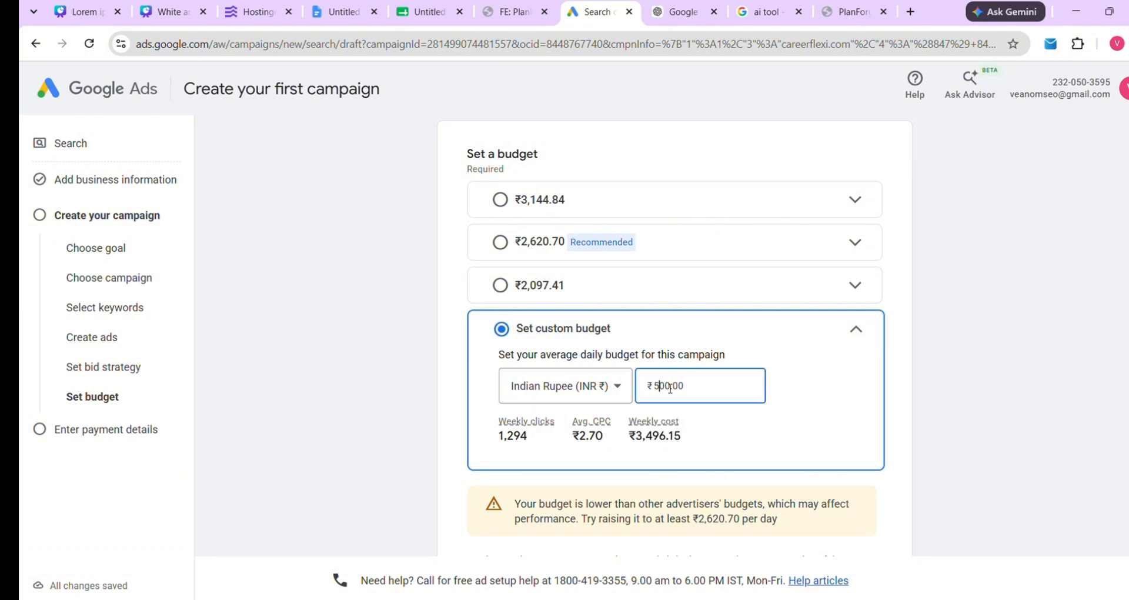
{"action": "scroll", "coordinate": [708, 403], "scroll_direction": "down", "scroll_amount": 3}
Continue to the payment details and keep India as the account country
{"action": "left_click", "coordinate": [883, 478]}
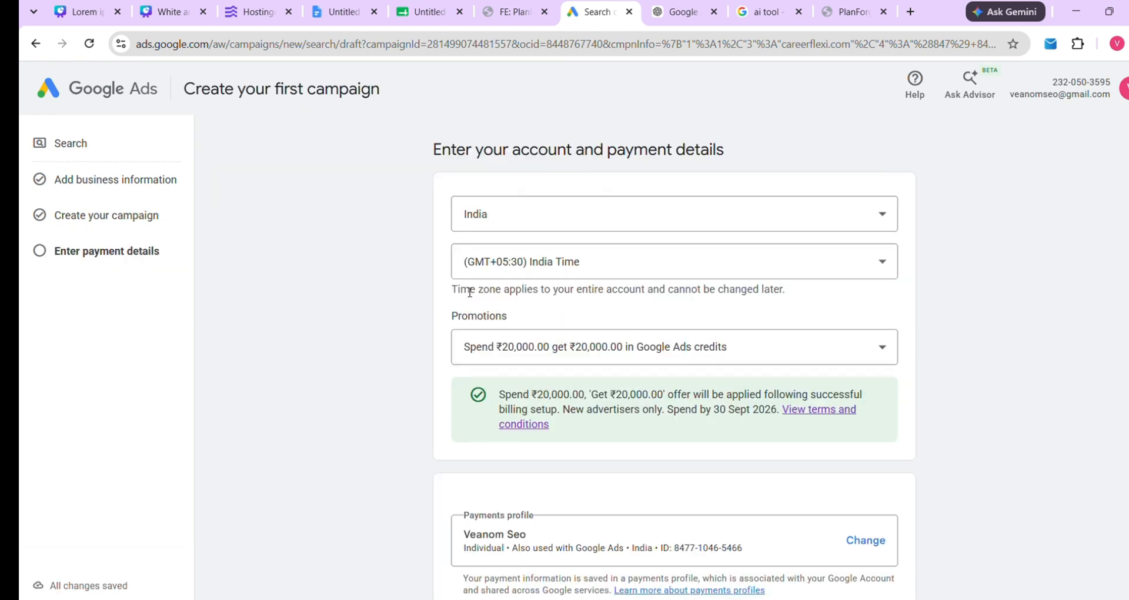
{"action": "scroll", "coordinate": [522, 229], "scroll_direction": "down", "scroll_amount": 1}
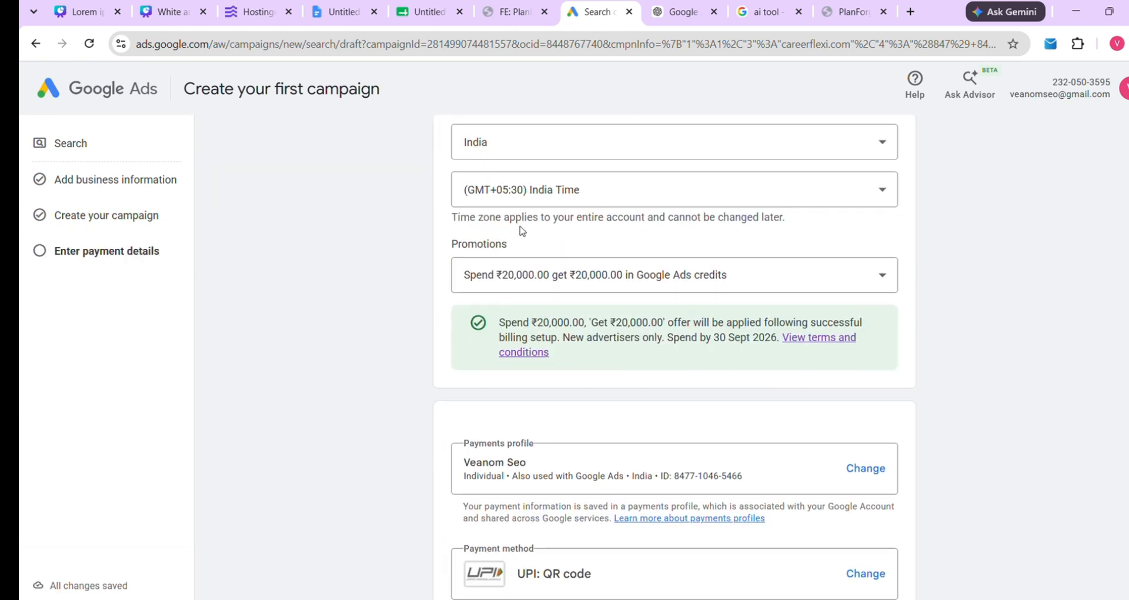
{"action": "scroll", "coordinate": [471, 224], "scroll_direction": "up", "scroll_amount": 1}
{"action": "left_click", "coordinate": [497, 185]}
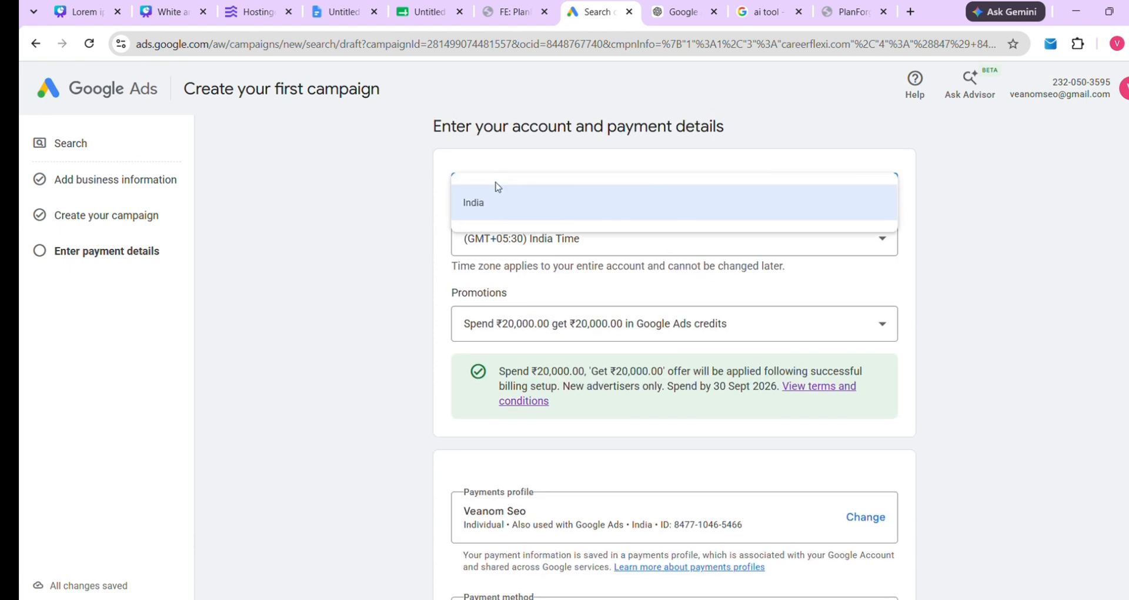
{"action": "left_click_drag", "start_coordinate": [435, 126], "coordinate": [748, 149]}
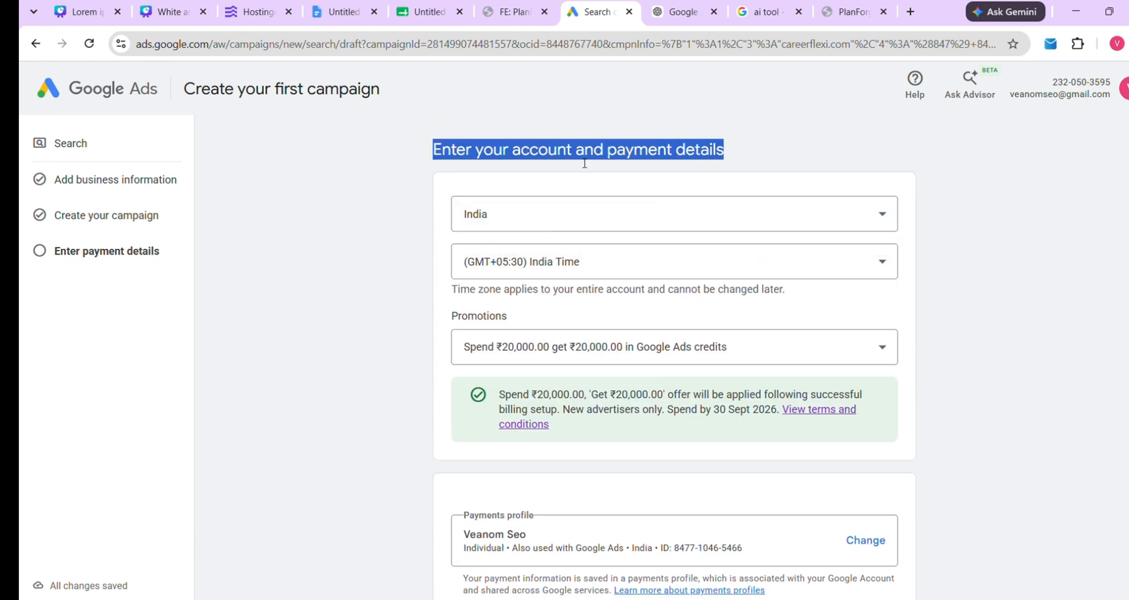
{"action": "left_click", "coordinate": [520, 222]}
{"action": "left_click", "coordinate": [532, 221]}
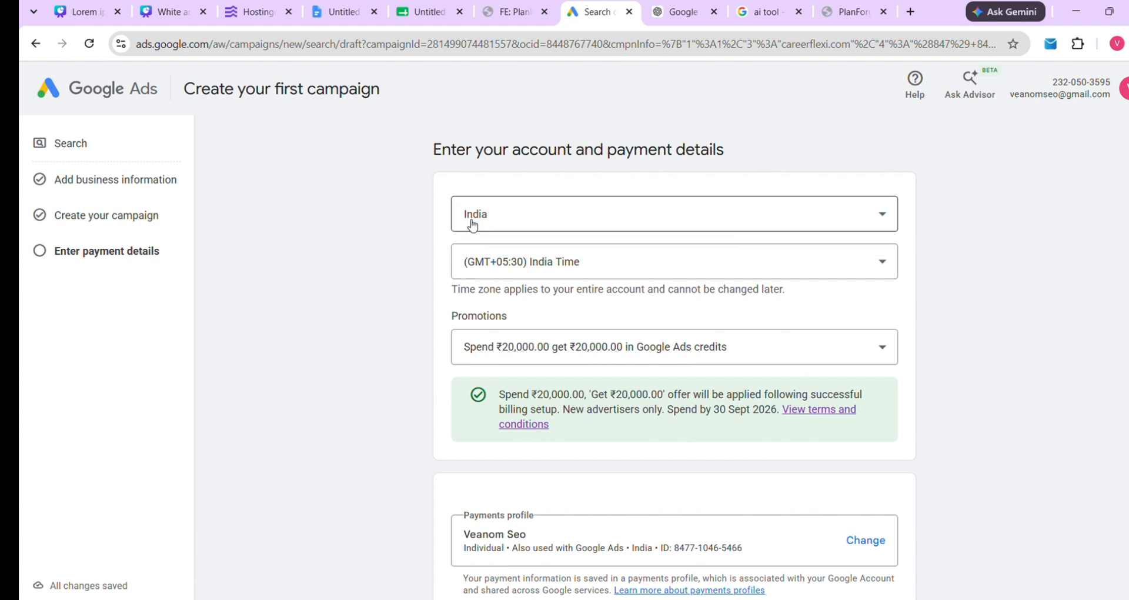
Set the account time zone to (GMT+05:30) India Time
{"action": "left_click", "coordinate": [557, 263]}
{"action": "left_click", "coordinate": [557, 263]}
{"action": "scroll", "coordinate": [550, 262], "scroll_direction": "down", "scroll_amount": 2}
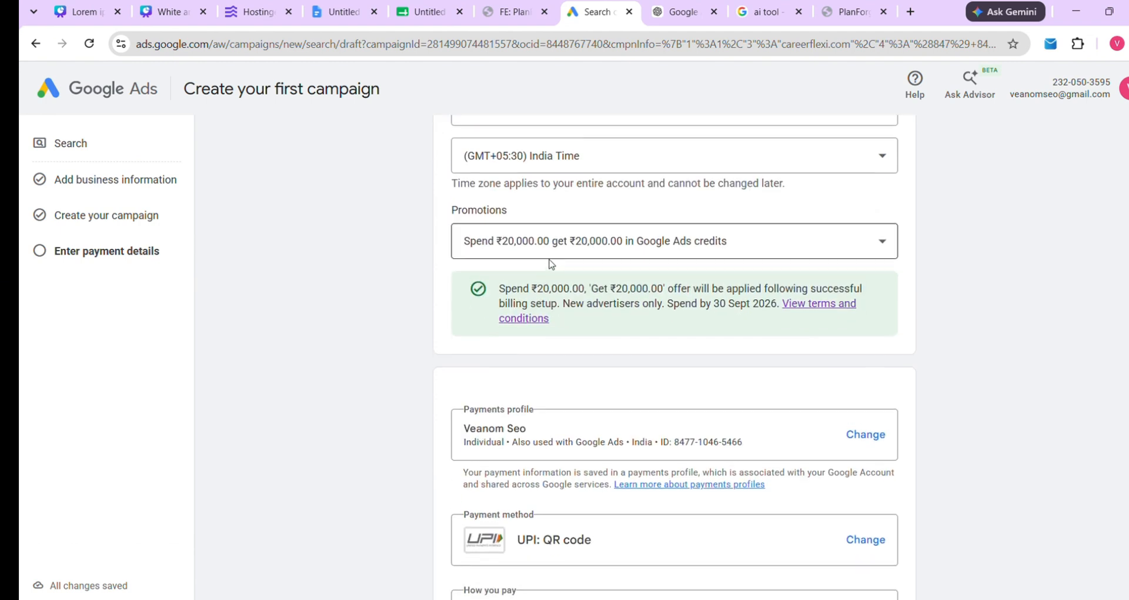
{"action": "left_click_drag", "start_coordinate": [451, 176], "coordinate": [695, 207]}
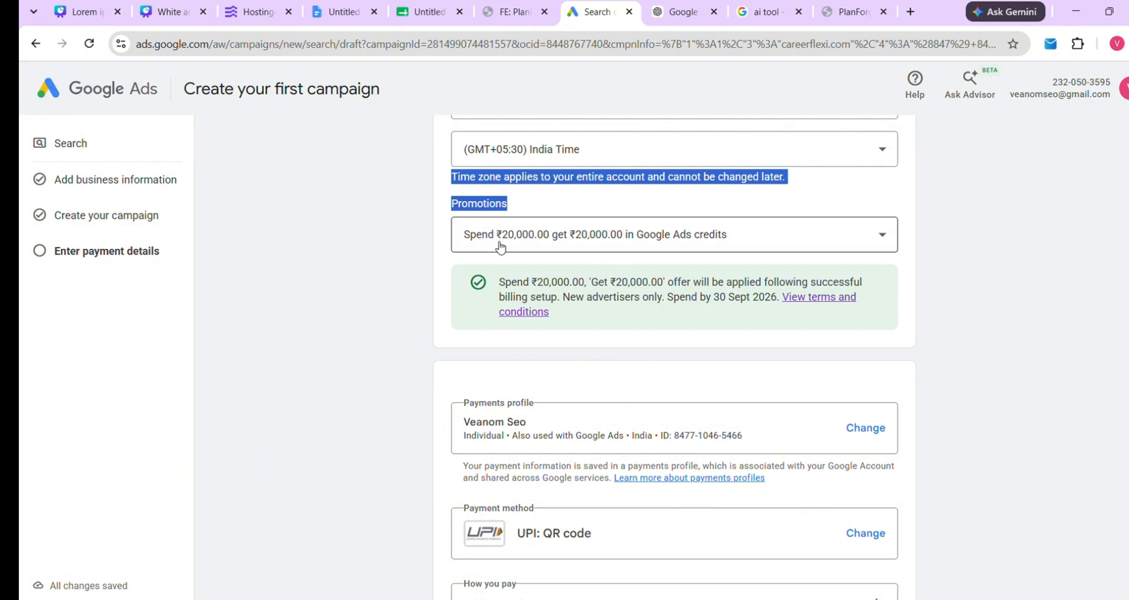
Keep the Spend ₹20,000 get ₹20,000 credits promotion, spend-by 30 Sept 2026
{"action": "left_click_drag", "start_coordinate": [499, 275], "coordinate": [574, 312]}
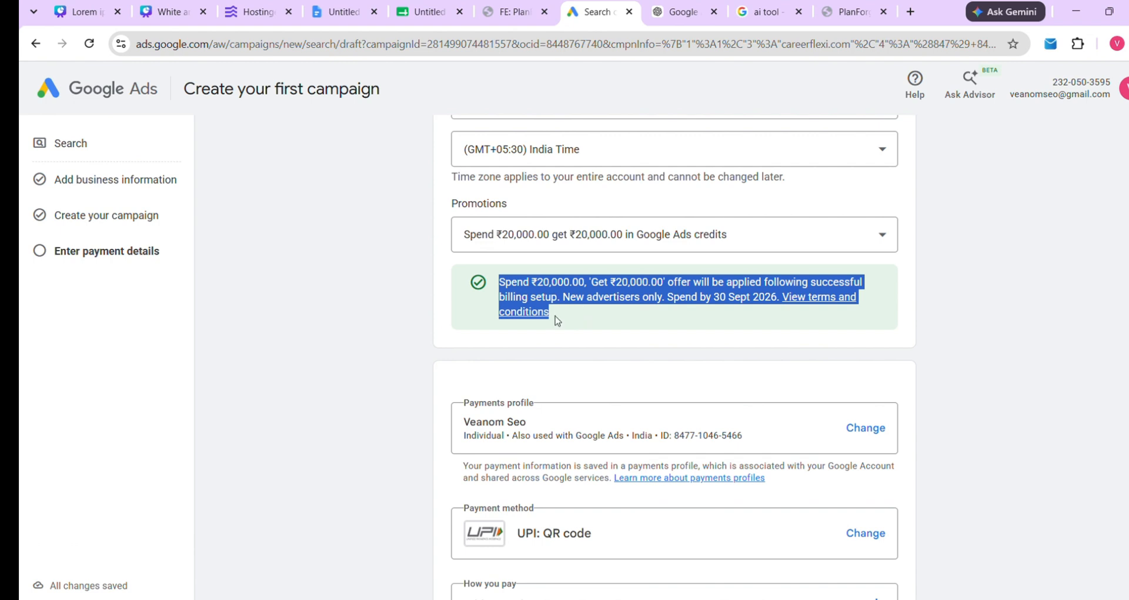
{"action": "left_click", "coordinate": [557, 321]}
{"action": "left_click_drag", "start_coordinate": [537, 281], "coordinate": [586, 281]}
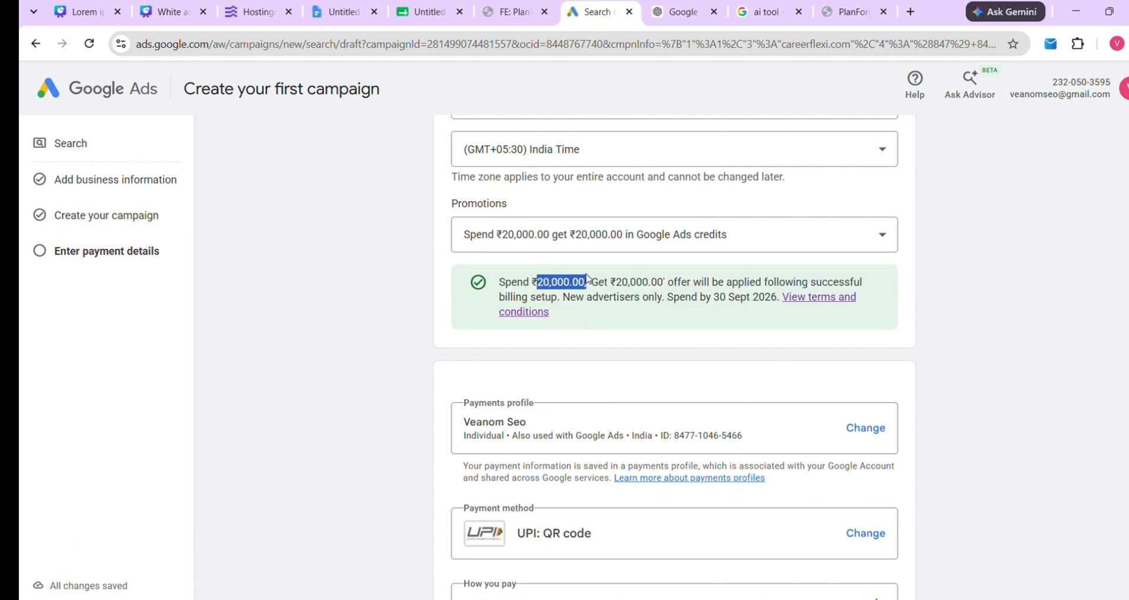
{"action": "left_click_drag", "start_coordinate": [712, 298], "coordinate": [762, 304]}
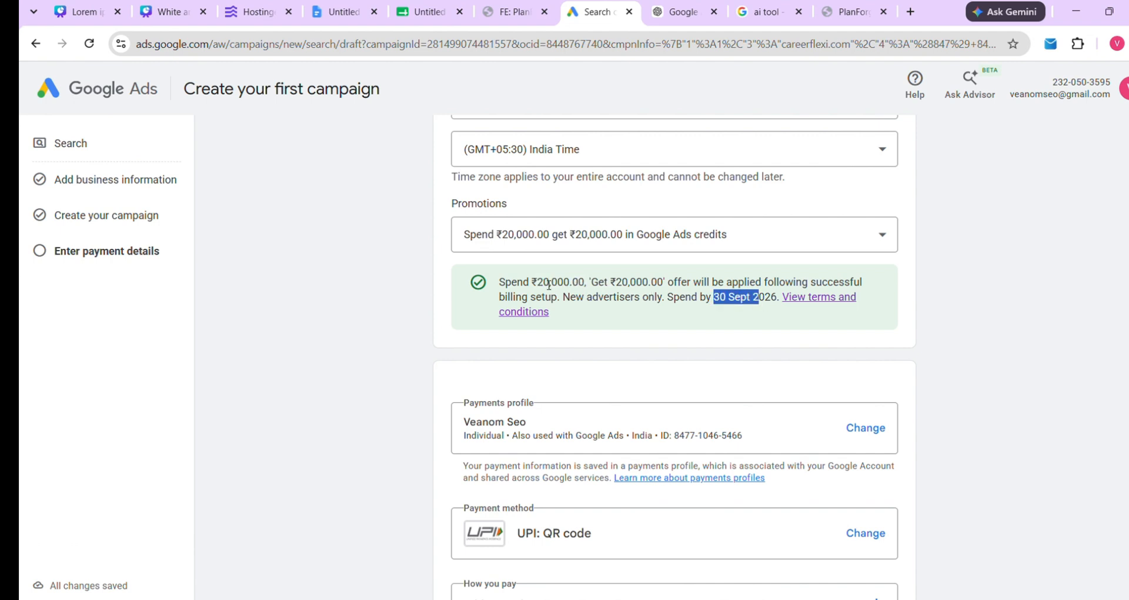
{"action": "left_click_drag", "start_coordinate": [537, 282], "coordinate": [678, 292]}
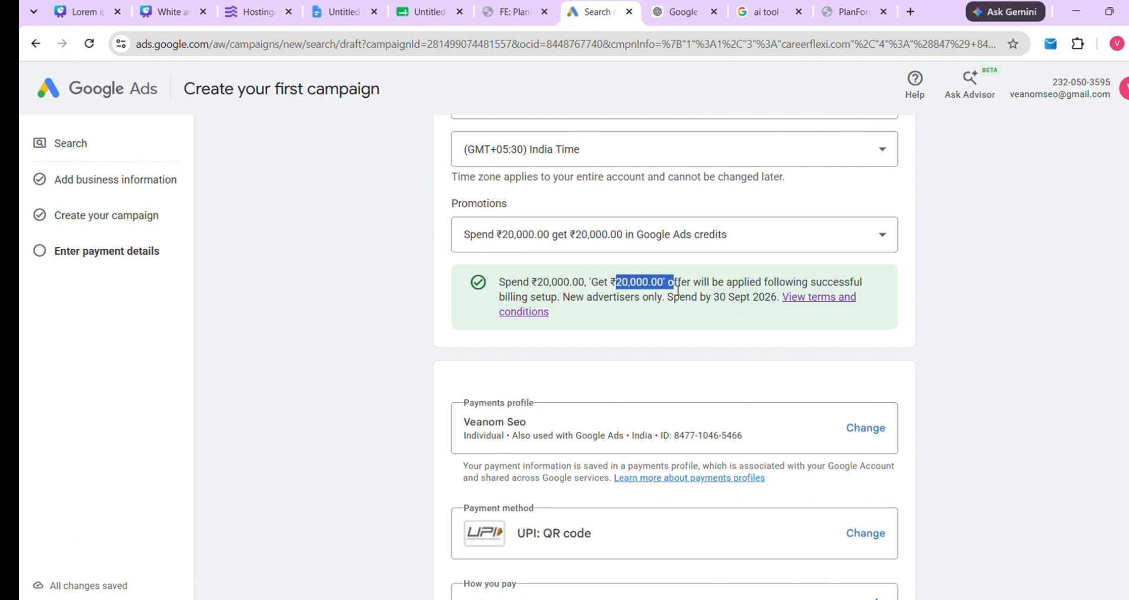
{"action": "scroll", "coordinate": [671, 306], "scroll_direction": "down", "scroll_amount": 3}
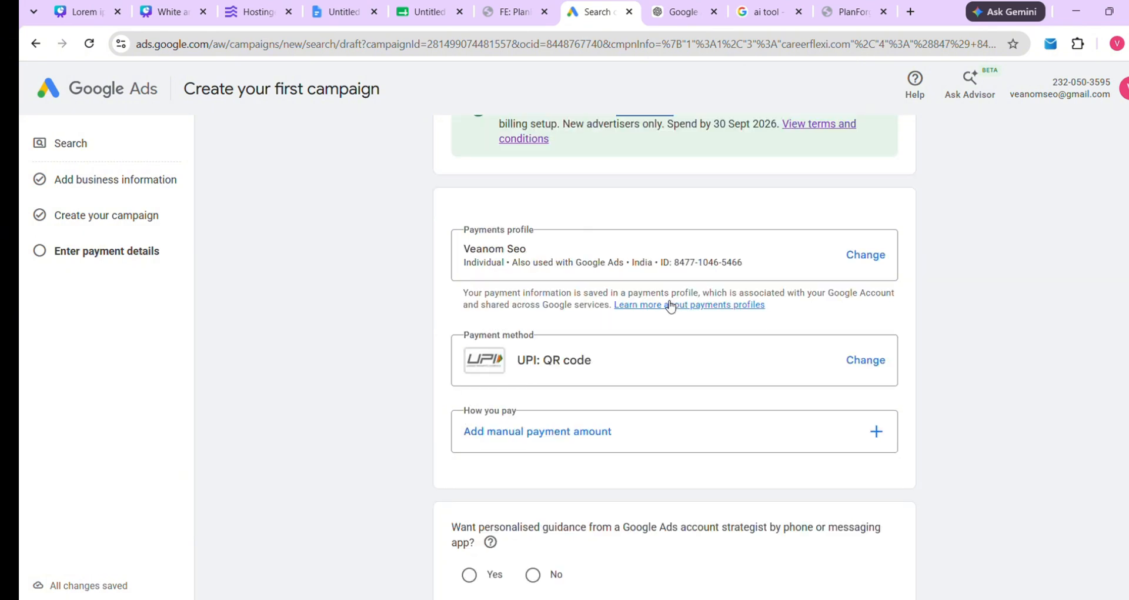
{"action": "scroll", "coordinate": [671, 306], "scroll_direction": "up", "scroll_amount": 5}
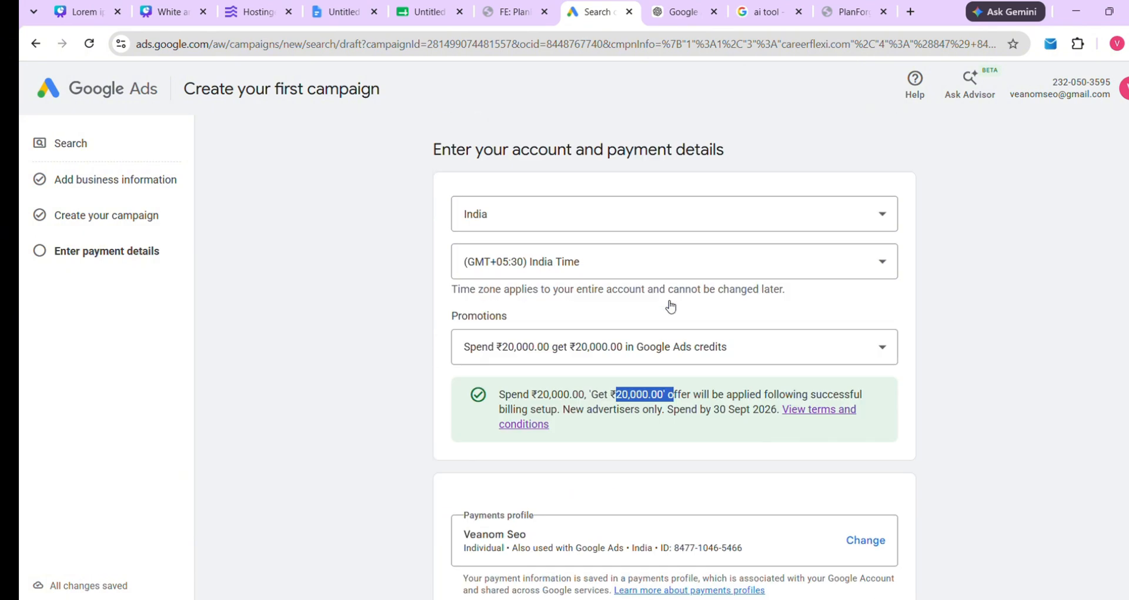
{"action": "left_click", "coordinate": [795, 346]}
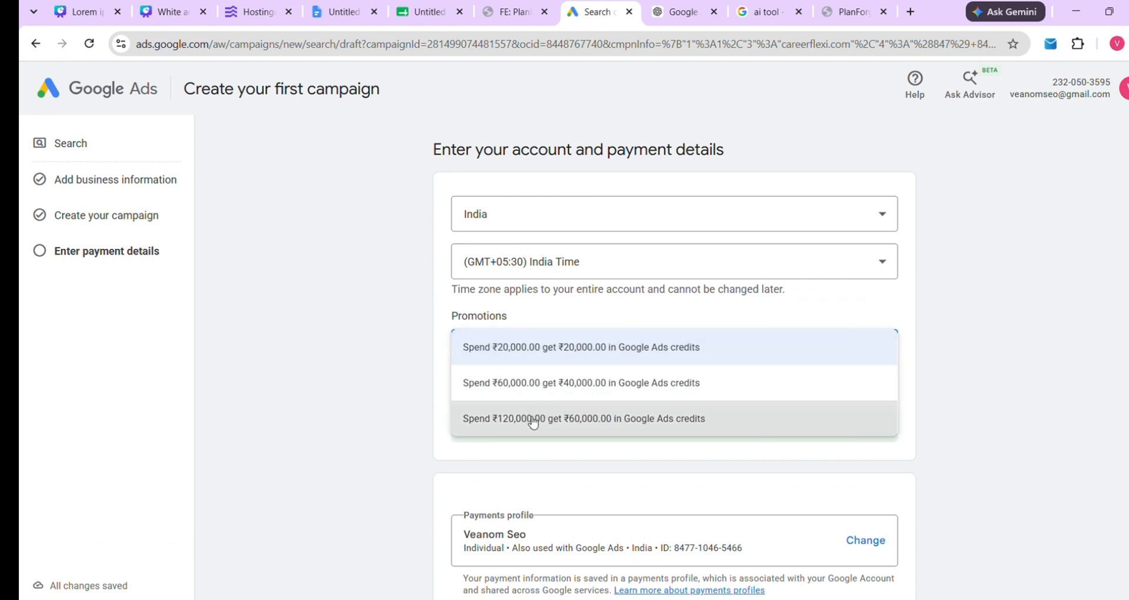
{"action": "left_click", "coordinate": [580, 348]}
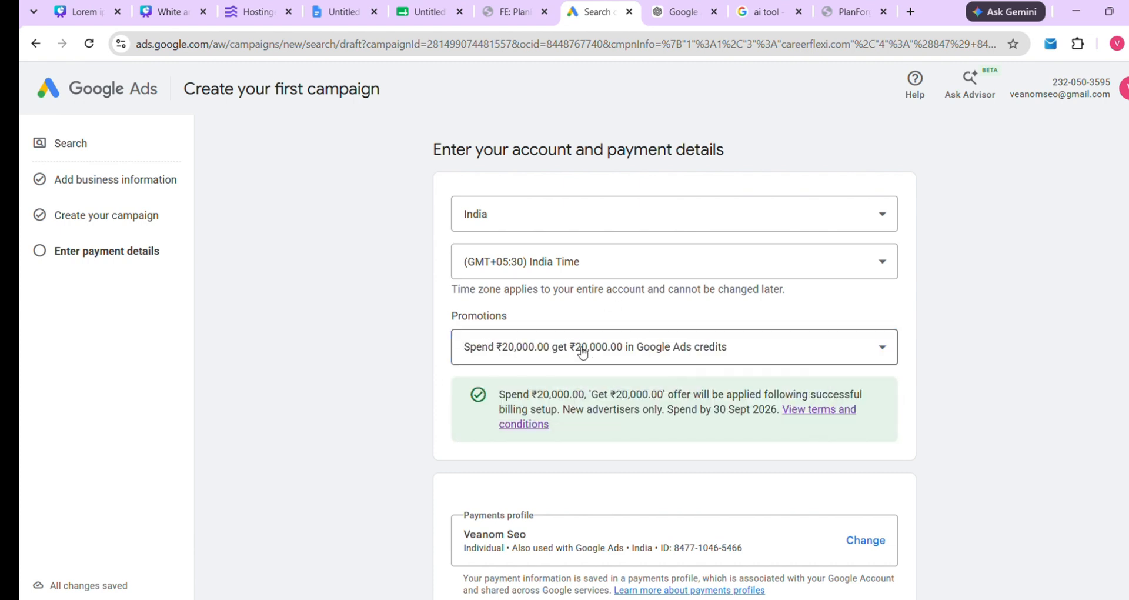
{"action": "scroll", "coordinate": [582, 352], "scroll_direction": "down", "scroll_amount": 3}
{"action": "scroll", "coordinate": [584, 356], "scroll_direction": "down", "scroll_amount": 1}
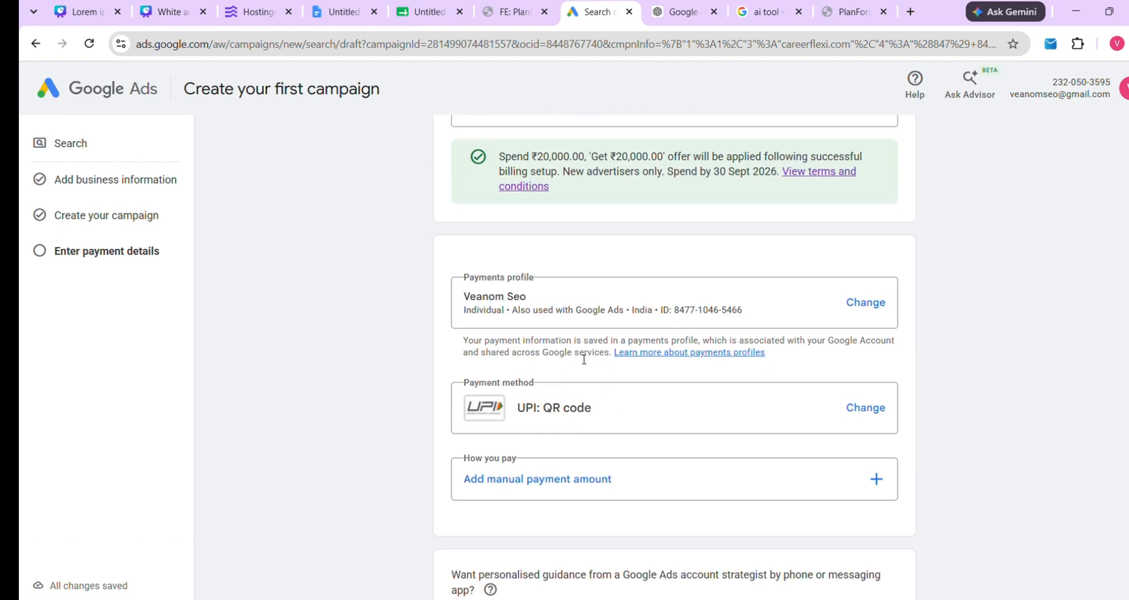
{"action": "left_click_drag", "start_coordinate": [609, 416], "coordinate": [514, 417]}
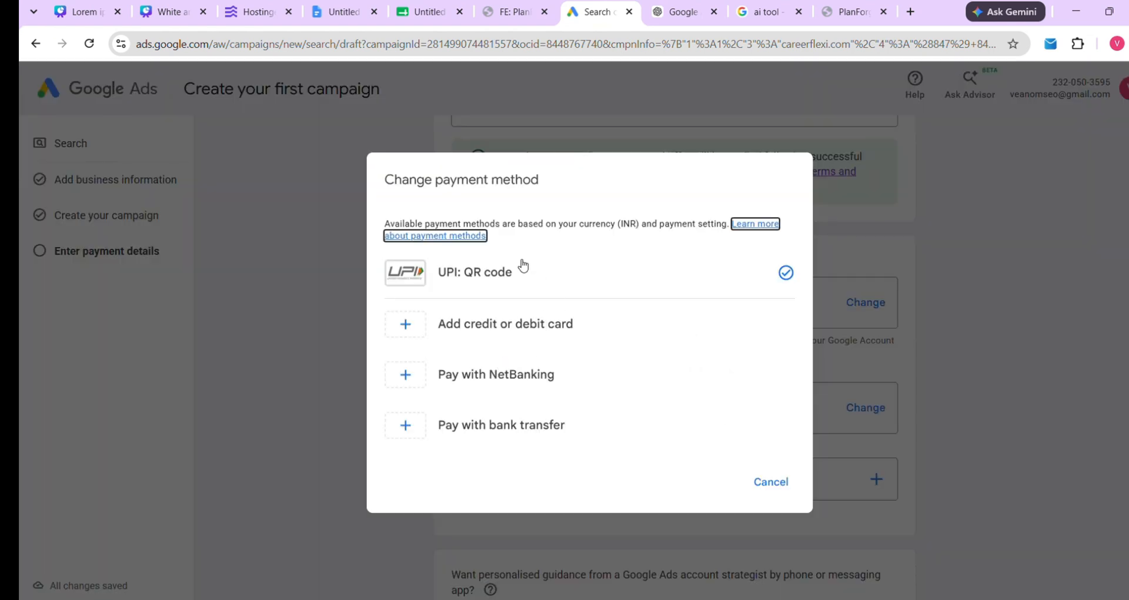
{"action": "left_click", "coordinate": [527, 288]}
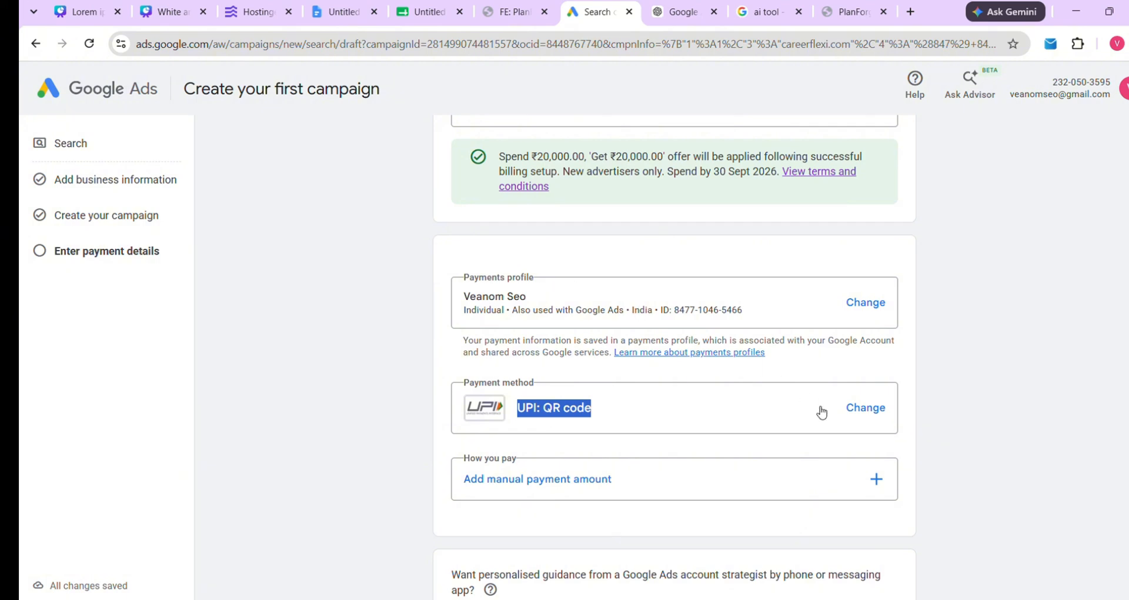
{"action": "left_click", "coordinate": [744, 416]}
{"action": "left_click", "coordinate": [770, 482]}
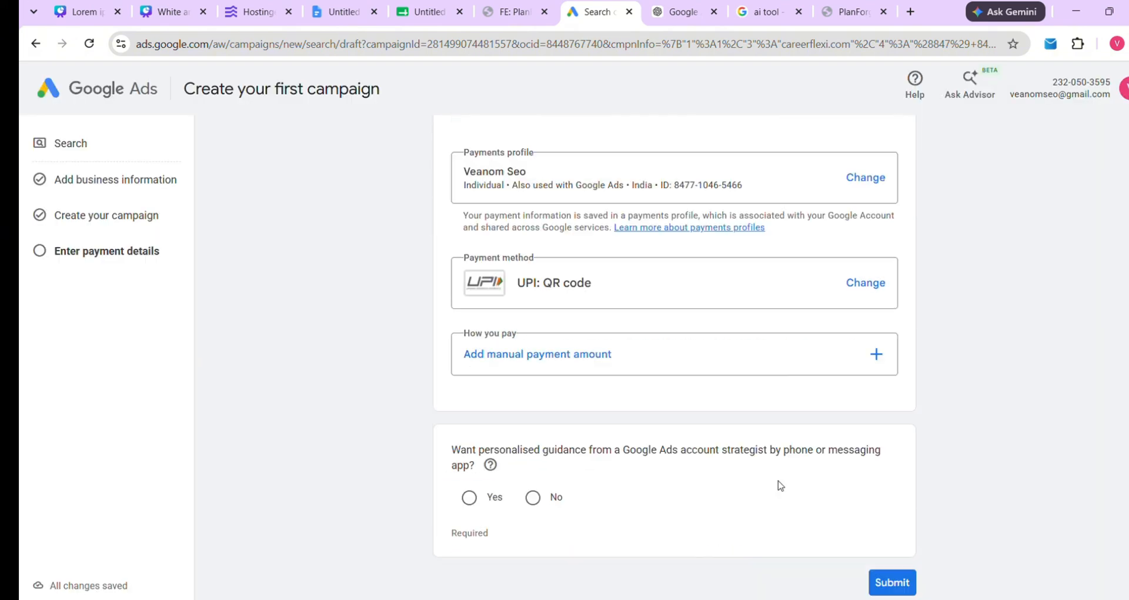
{"action": "left_click_drag", "start_coordinate": [449, 436], "coordinate": [476, 450]}
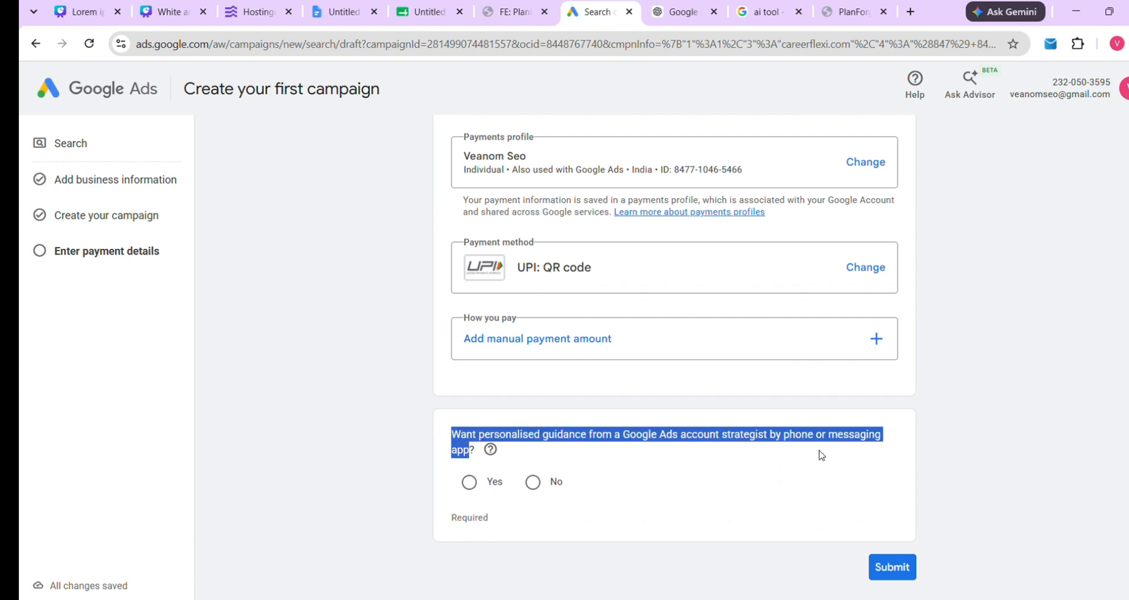
{"action": "left_click", "coordinate": [695, 471]}
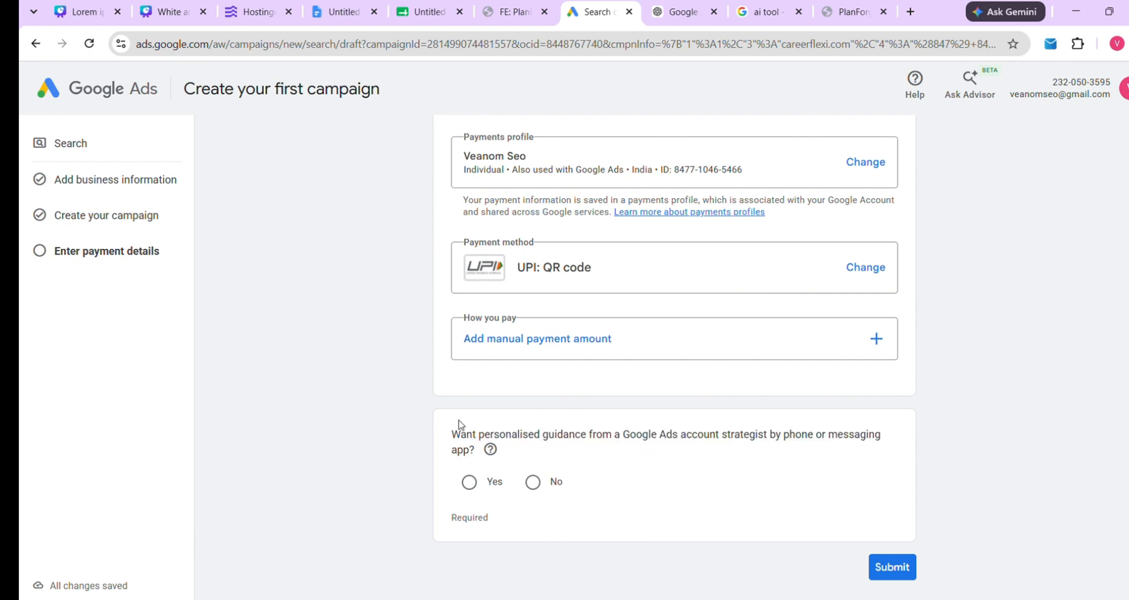
{"action": "left_click_drag", "start_coordinate": [459, 422], "coordinate": [481, 450]}
{"action": "mouse_move", "coordinate": [500, 452]}
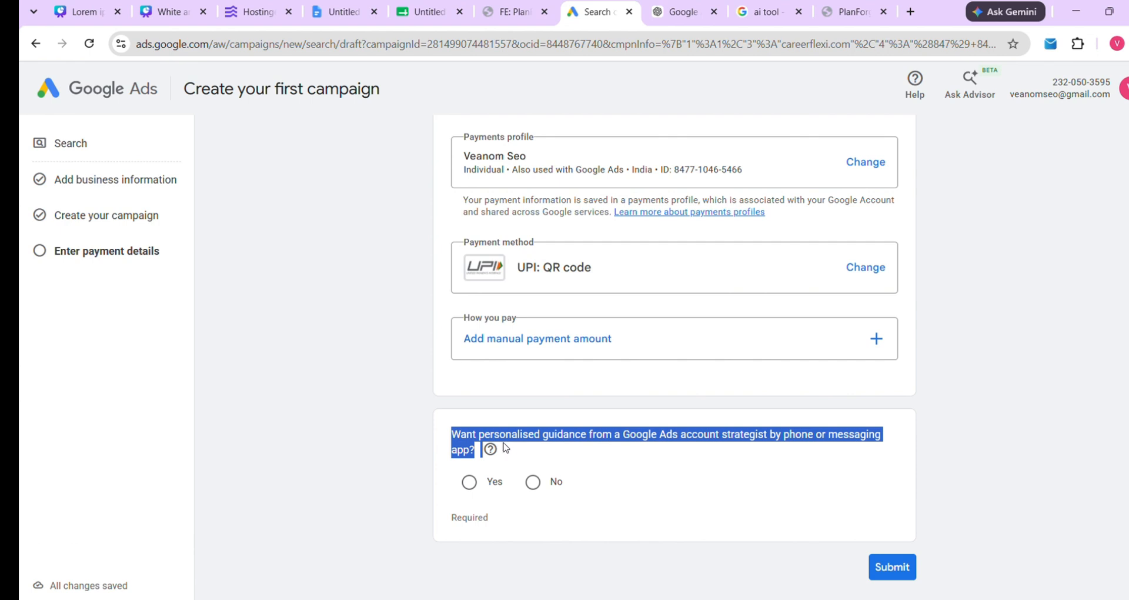
Opt in to personalised strategist guidance with India as the phone country
{"action": "left_click", "coordinate": [416, 441]}
{"action": "left_click", "coordinate": [470, 481]}
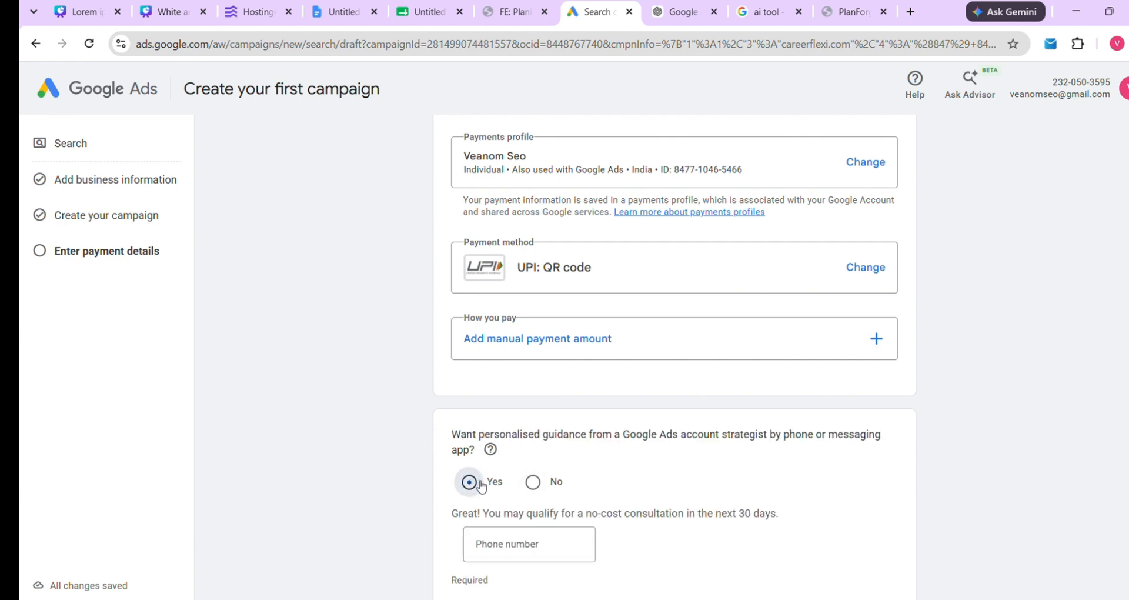
{"action": "scroll", "coordinate": [563, 477], "scroll_direction": "down", "scroll_amount": 1}
{"action": "left_click", "coordinate": [563, 473]}
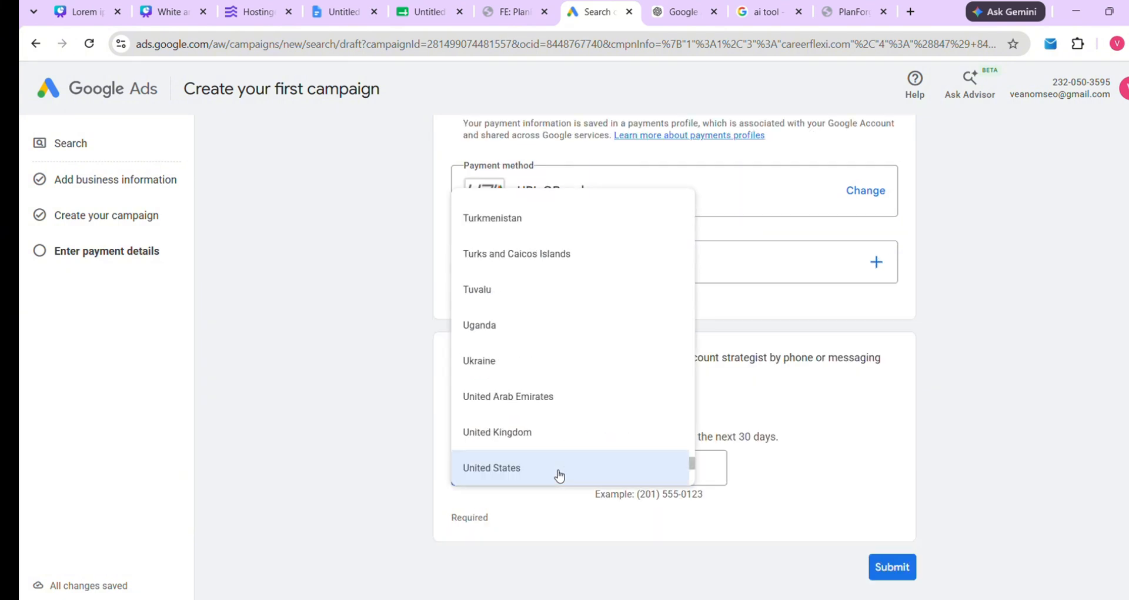
{"action": "scroll", "coordinate": [557, 367], "scroll_direction": "down", "scroll_amount": 5}
{"action": "scroll", "coordinate": [557, 370], "scroll_direction": "up", "scroll_amount": 15}
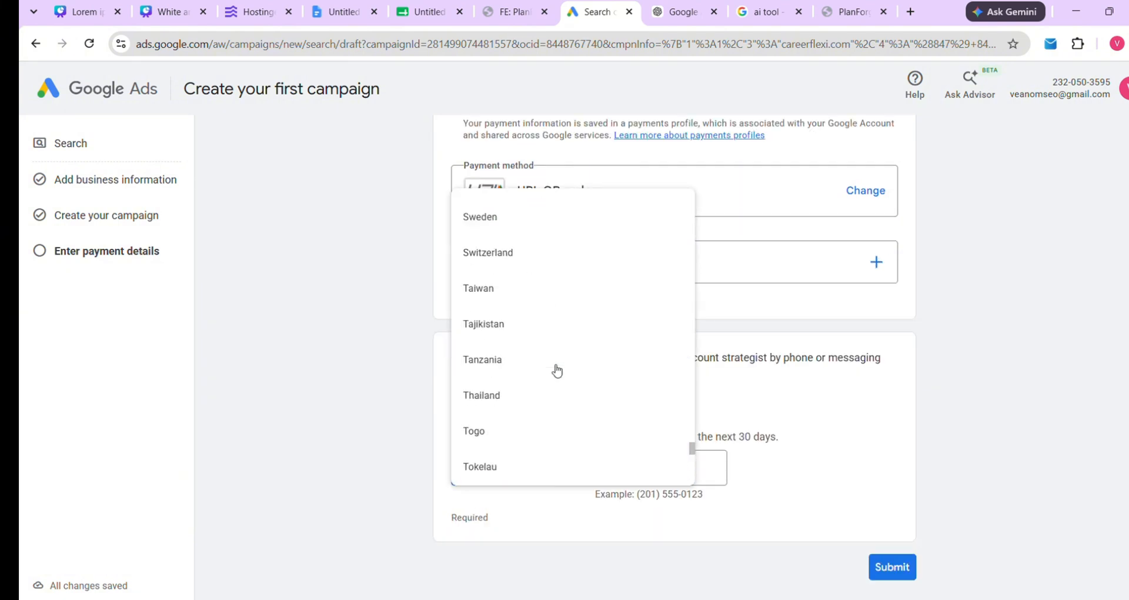
{"action": "scroll", "coordinate": [557, 370], "scroll_direction": "up", "scroll_amount": 20}
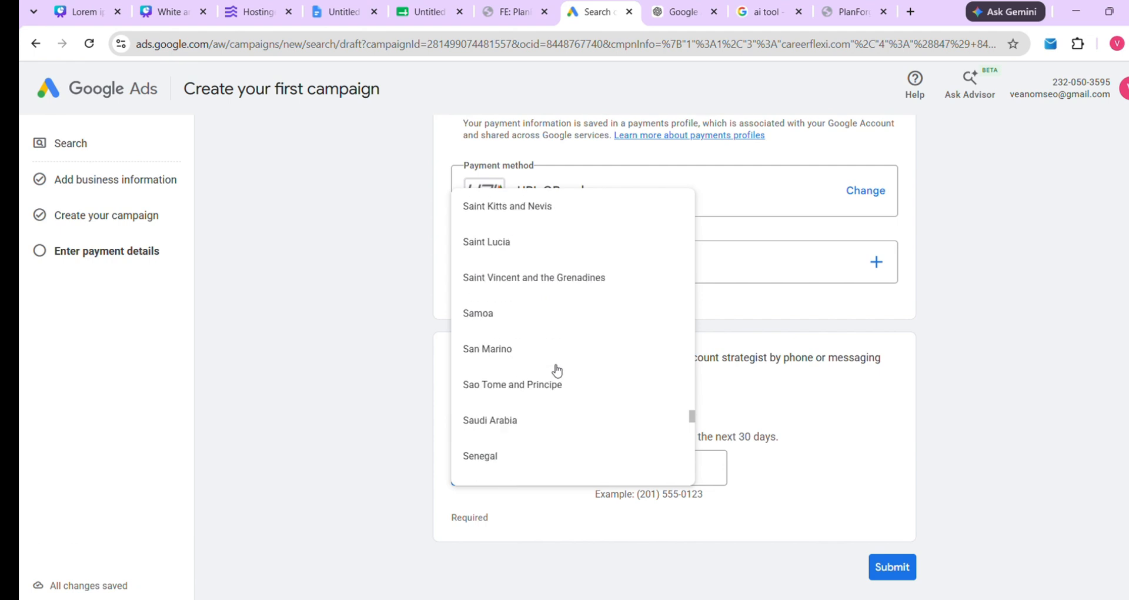
{"action": "scroll", "coordinate": [557, 370], "scroll_direction": "up", "scroll_amount": 20}
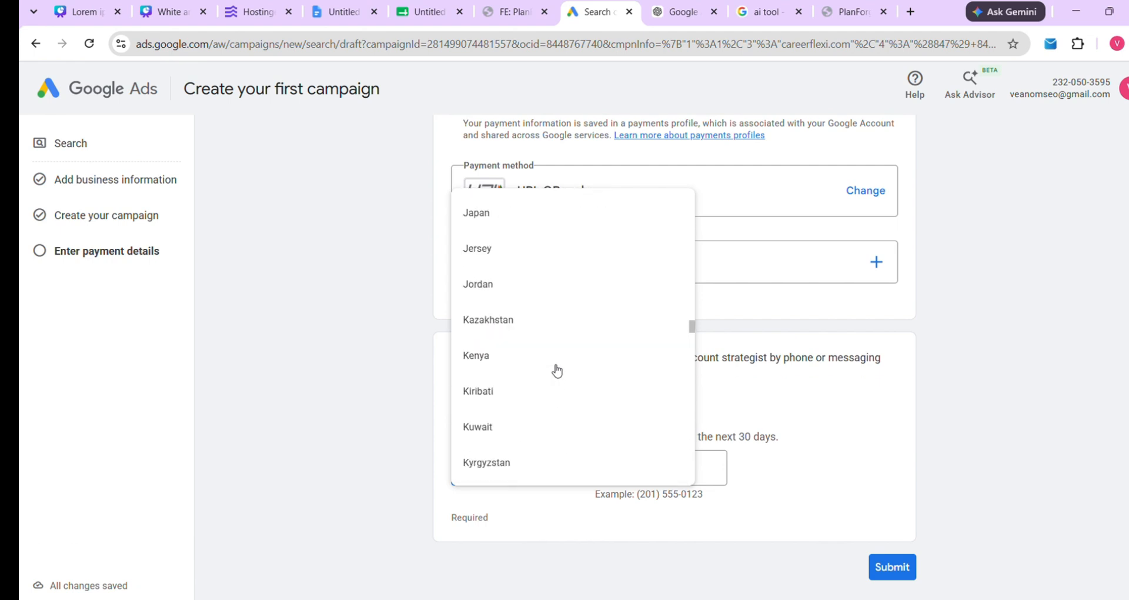
{"action": "scroll", "coordinate": [557, 369], "scroll_direction": "down", "scroll_amount": 7}
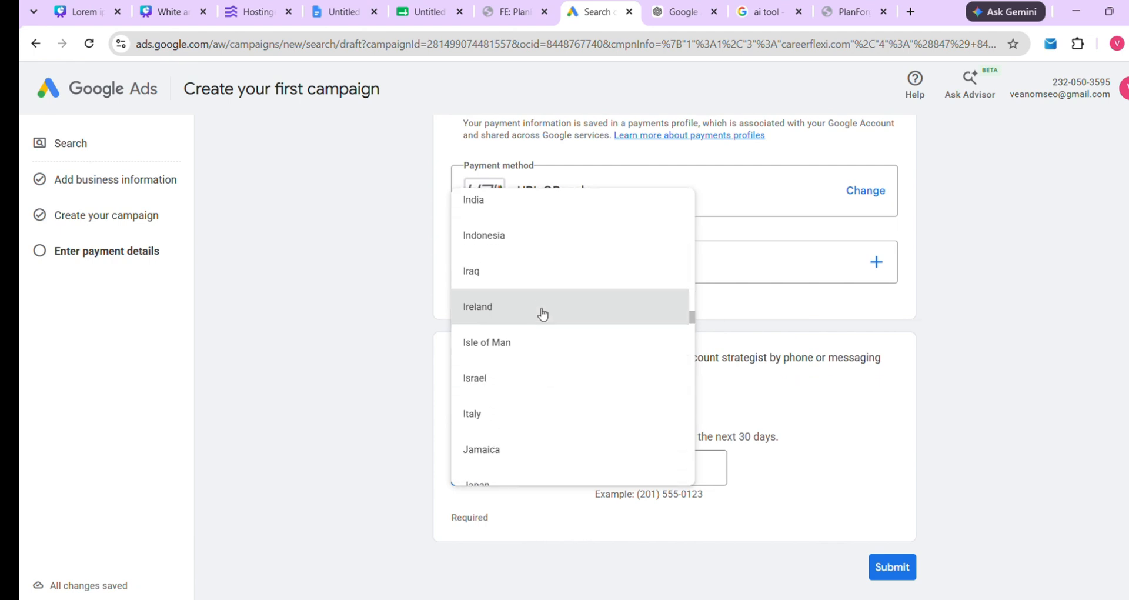
{"action": "left_click", "coordinate": [532, 225]}
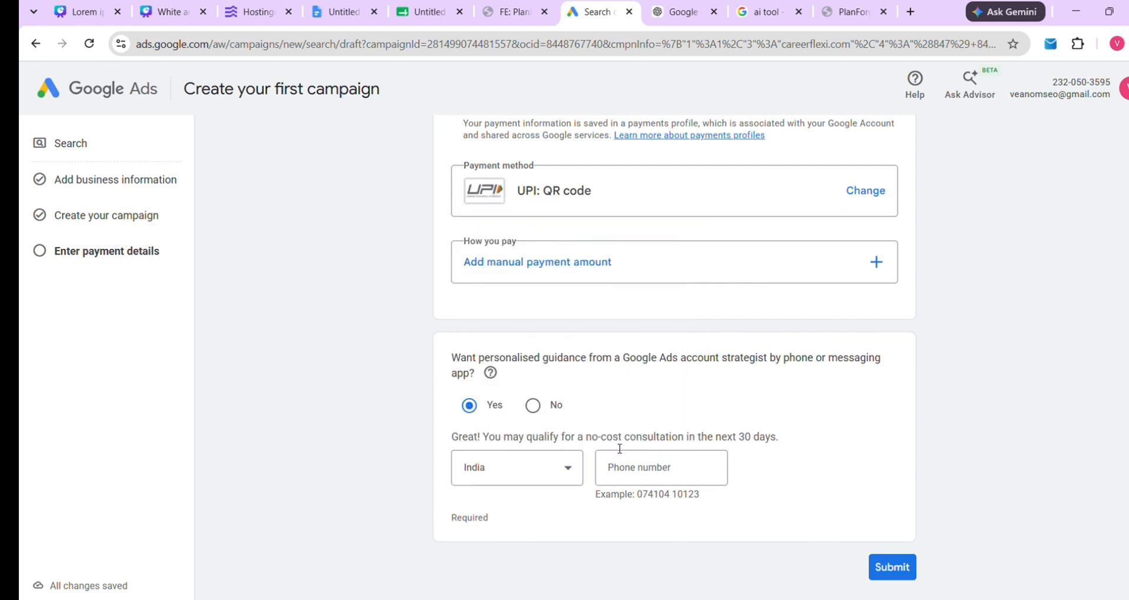
Enter the contact phone number and try submitting the campaign
{"action": "left_click", "coordinate": [632, 470]}
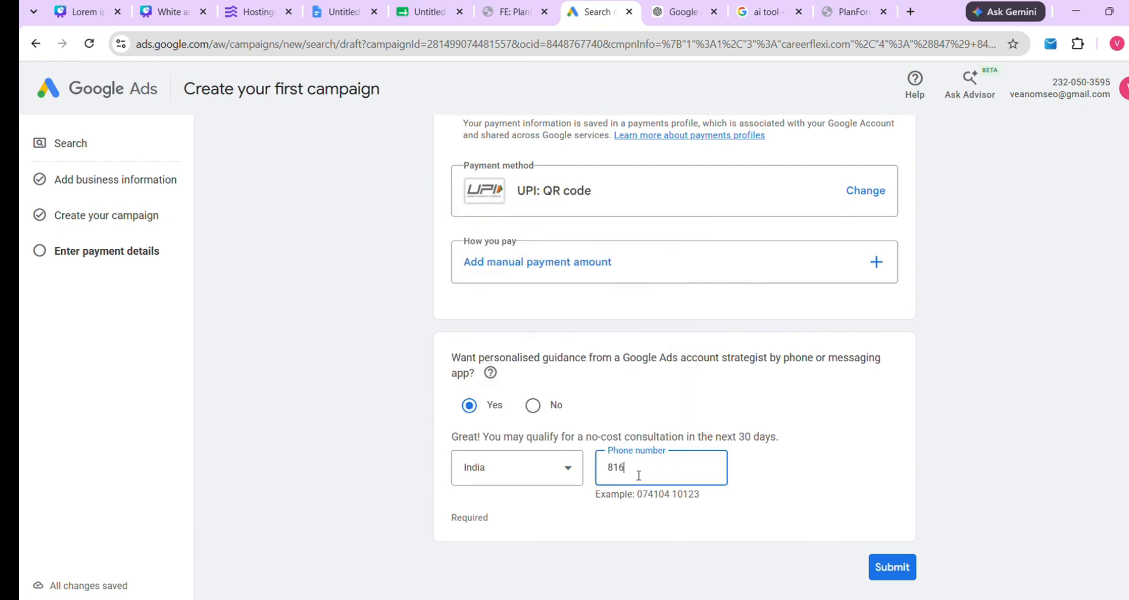
{"action": "left_click", "coordinate": [900, 569]}
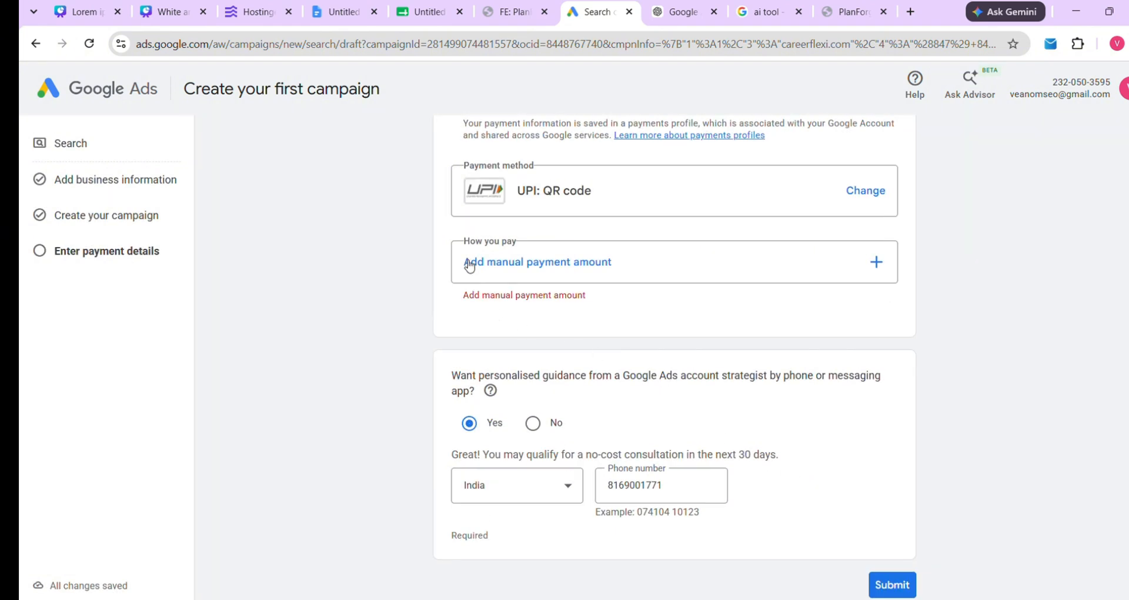
Add a manual prepay amount of ₹10,000 and confirm it as the payment option
{"action": "left_click_drag", "start_coordinate": [462, 294], "coordinate": [620, 315]}
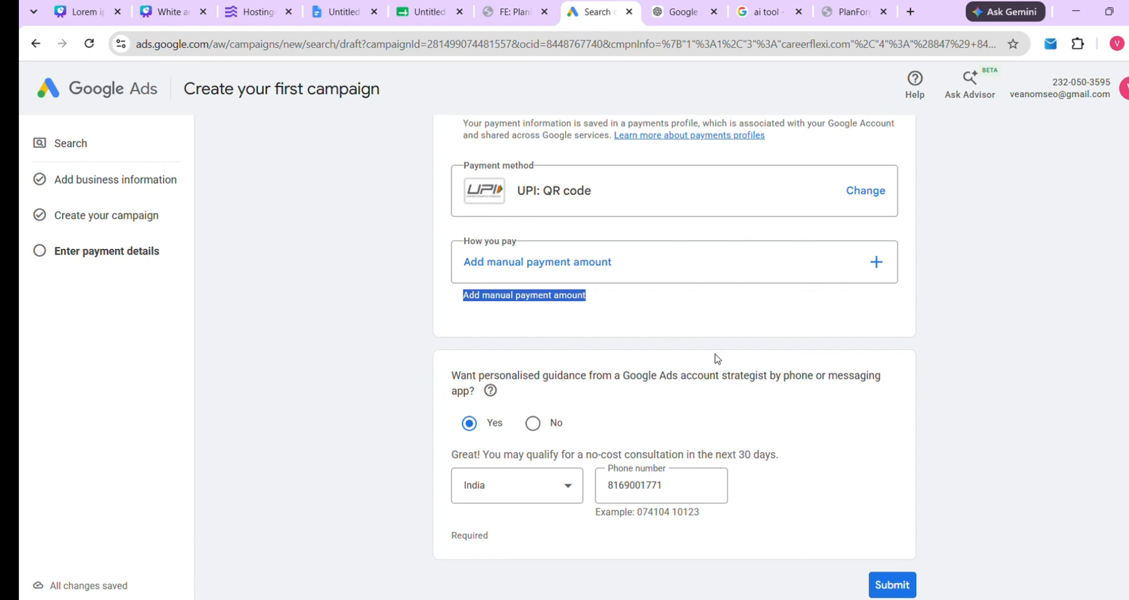
{"action": "left_click", "coordinate": [647, 266]}
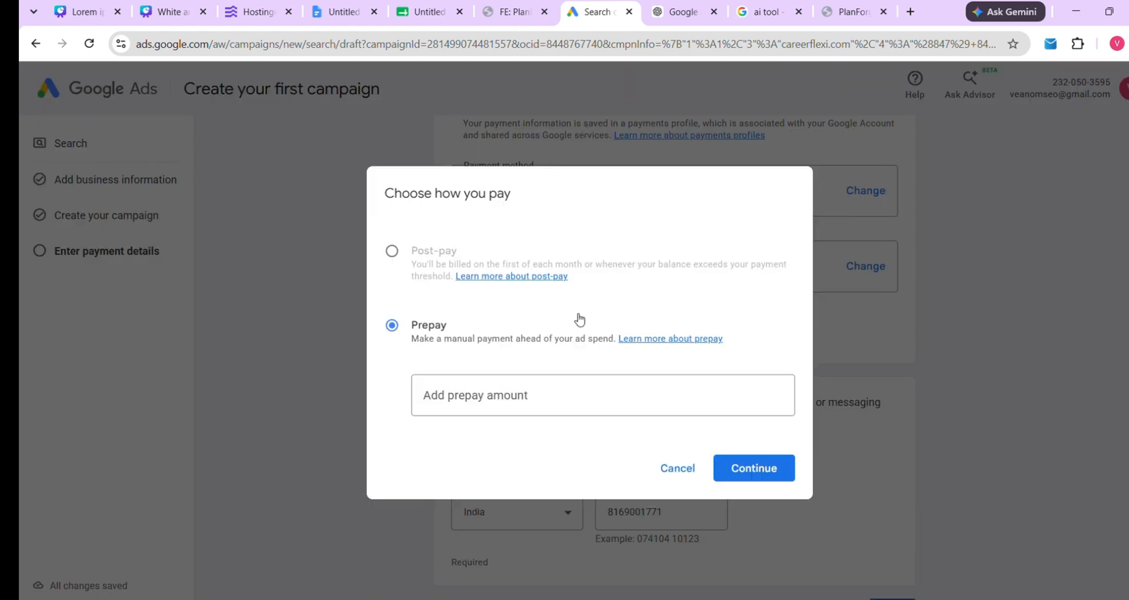
{"action": "left_click", "coordinate": [523, 411]}
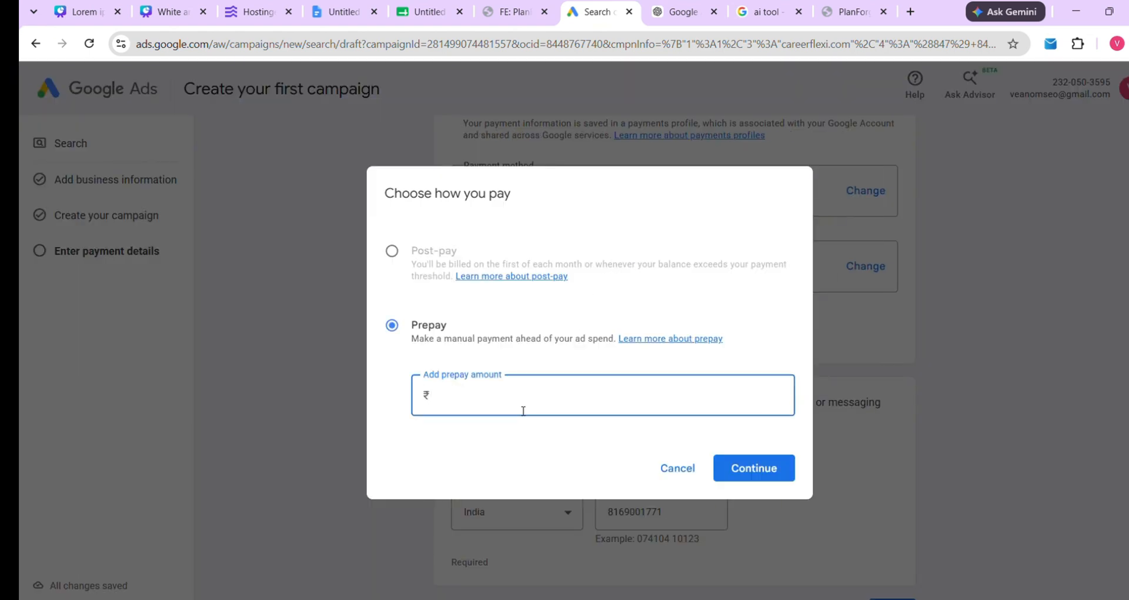
{"action": "type", "text": "500"}
{"action": "key", "text": "BackSpace"}
{"action": "key", "text": "BackSpace"}
{"action": "key", "text": "BackSpace"}
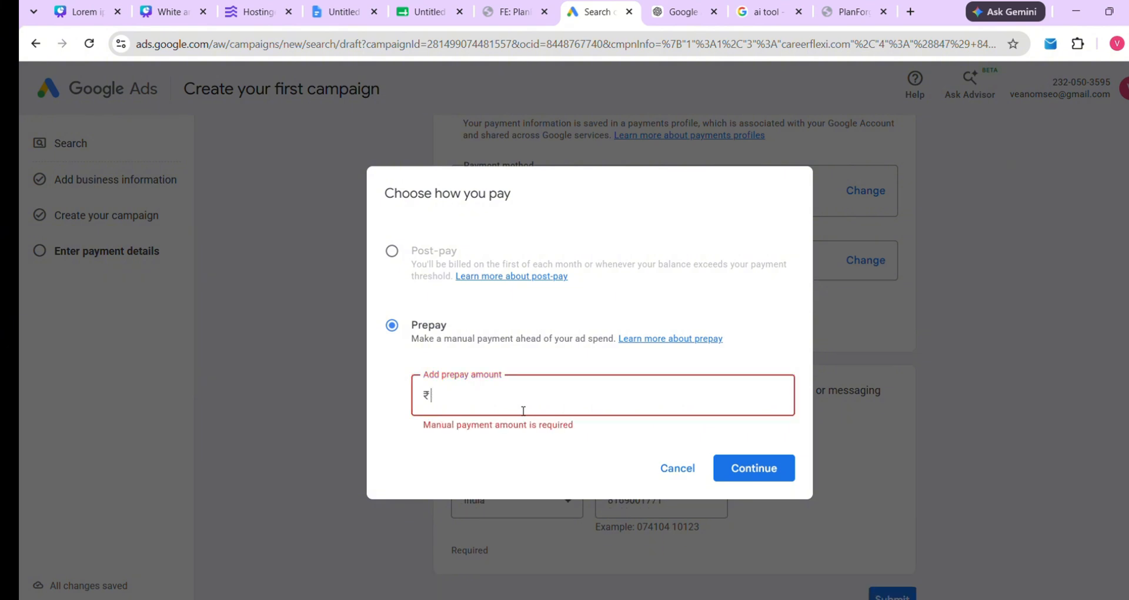
{"action": "type", "text": "100000"}
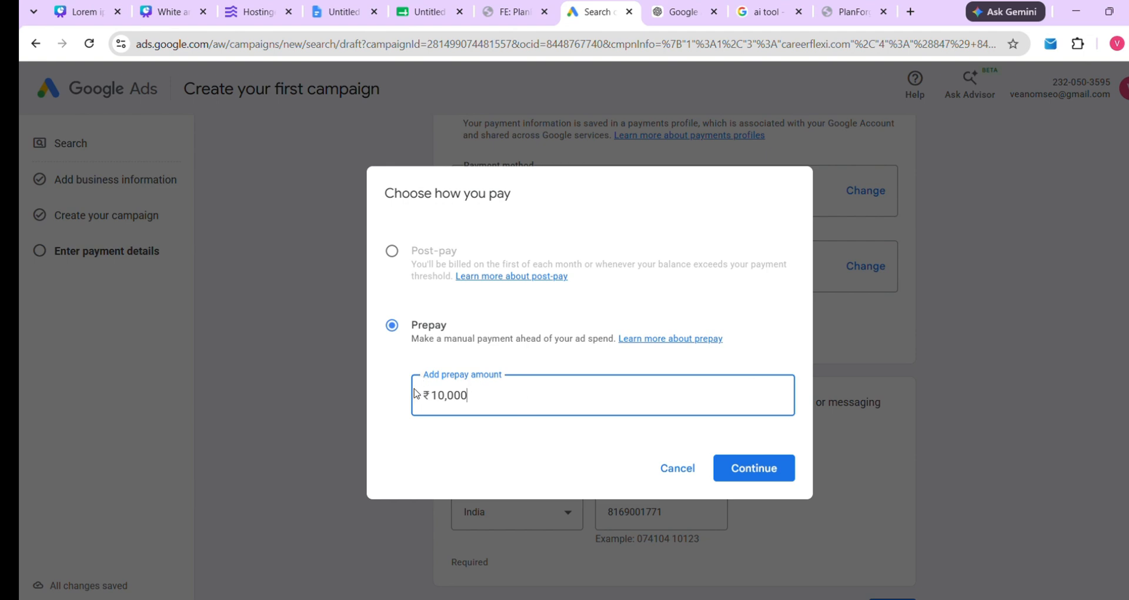
{"action": "left_click_drag", "start_coordinate": [415, 391], "coordinate": [481, 400]}
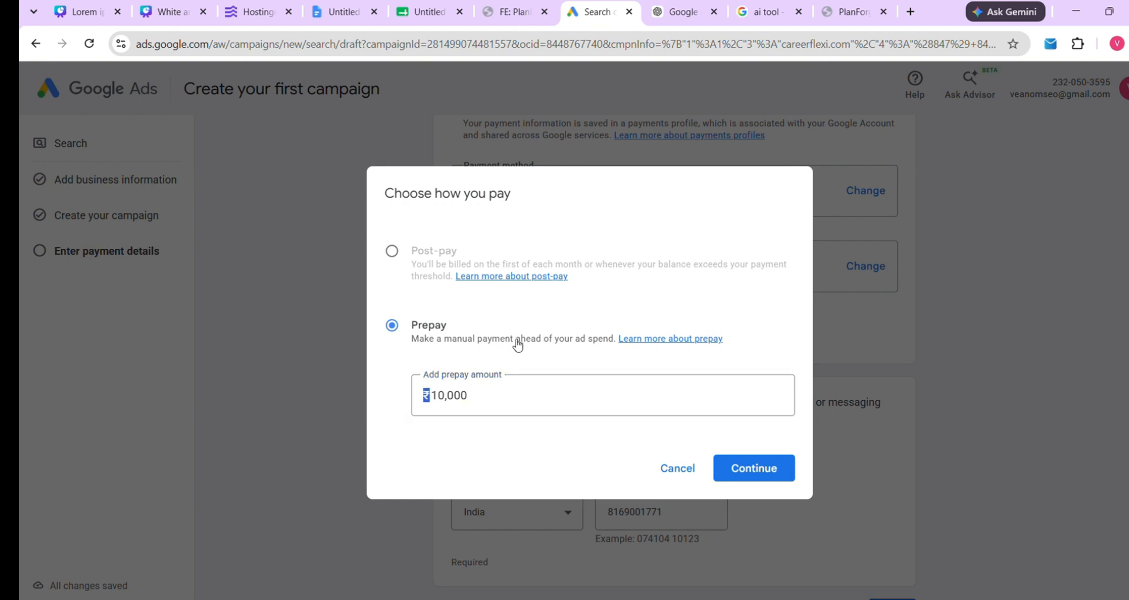
{"action": "left_click", "coordinate": [785, 473]}
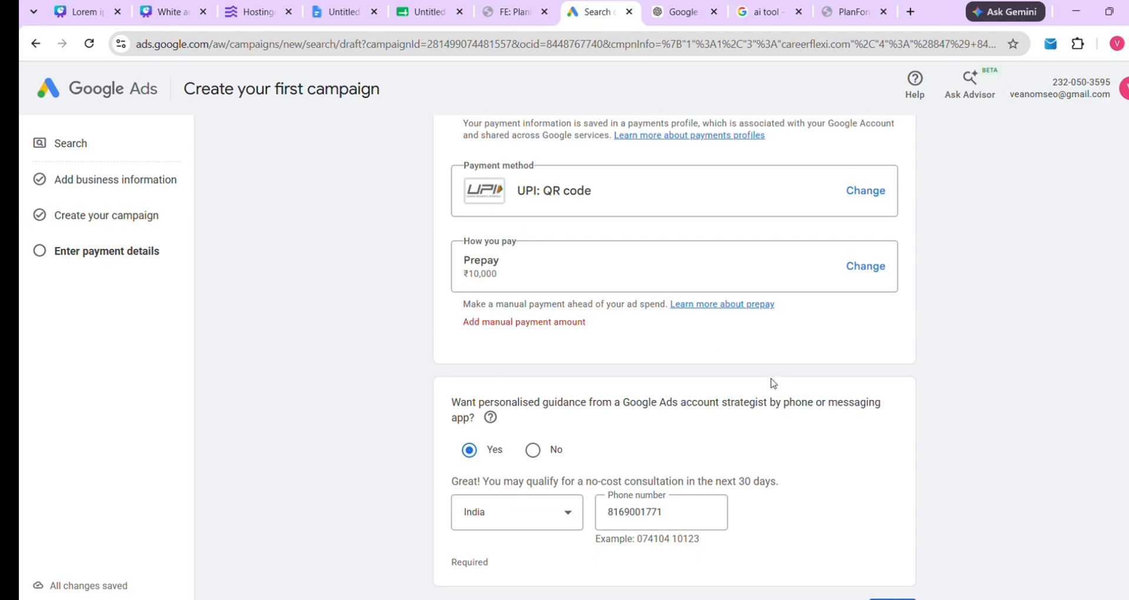
{"action": "scroll", "coordinate": [768, 380], "scroll_direction": "down", "scroll_amount": 1}
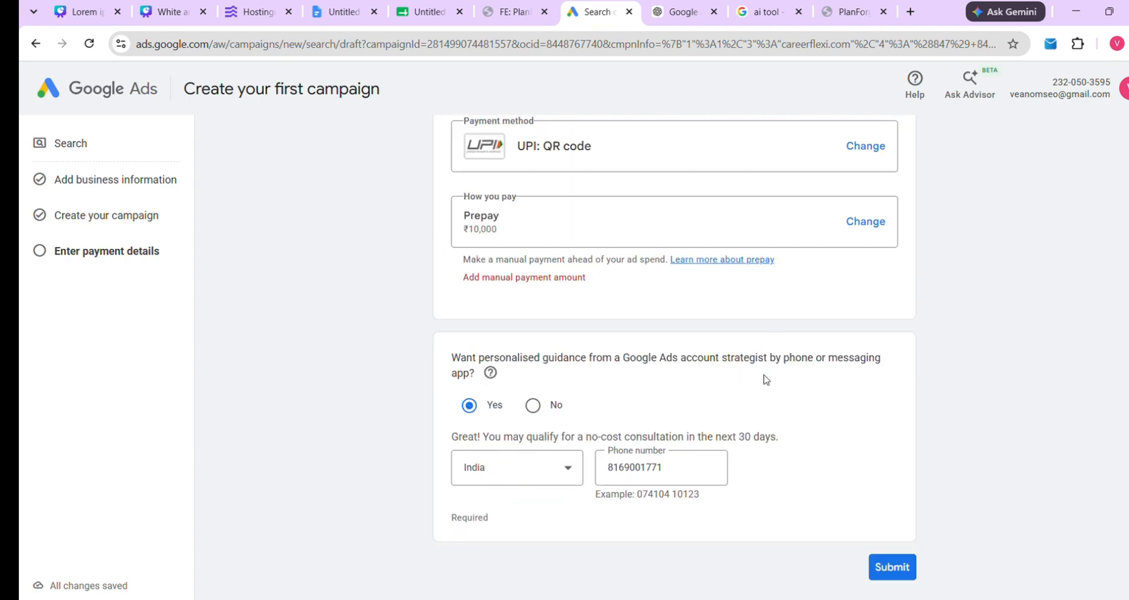
Submit the campaign to bring up the ₹10,000.00 UPI QR code payment
{"action": "left_click", "coordinate": [919, 574]}
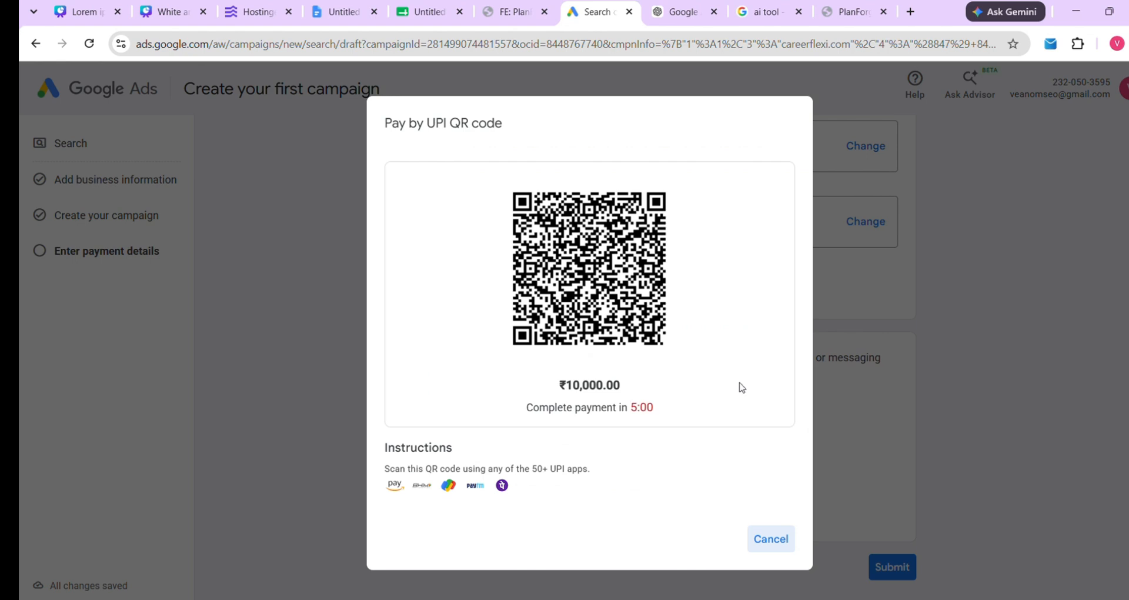
{"action": "left_click_drag", "start_coordinate": [566, 385], "coordinate": [632, 388]}
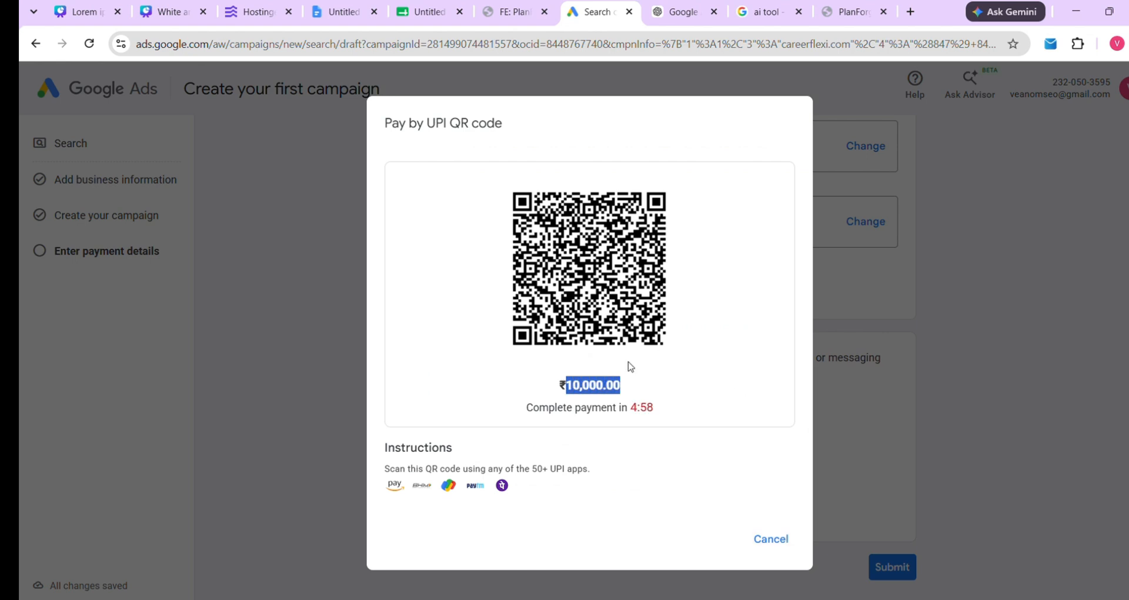